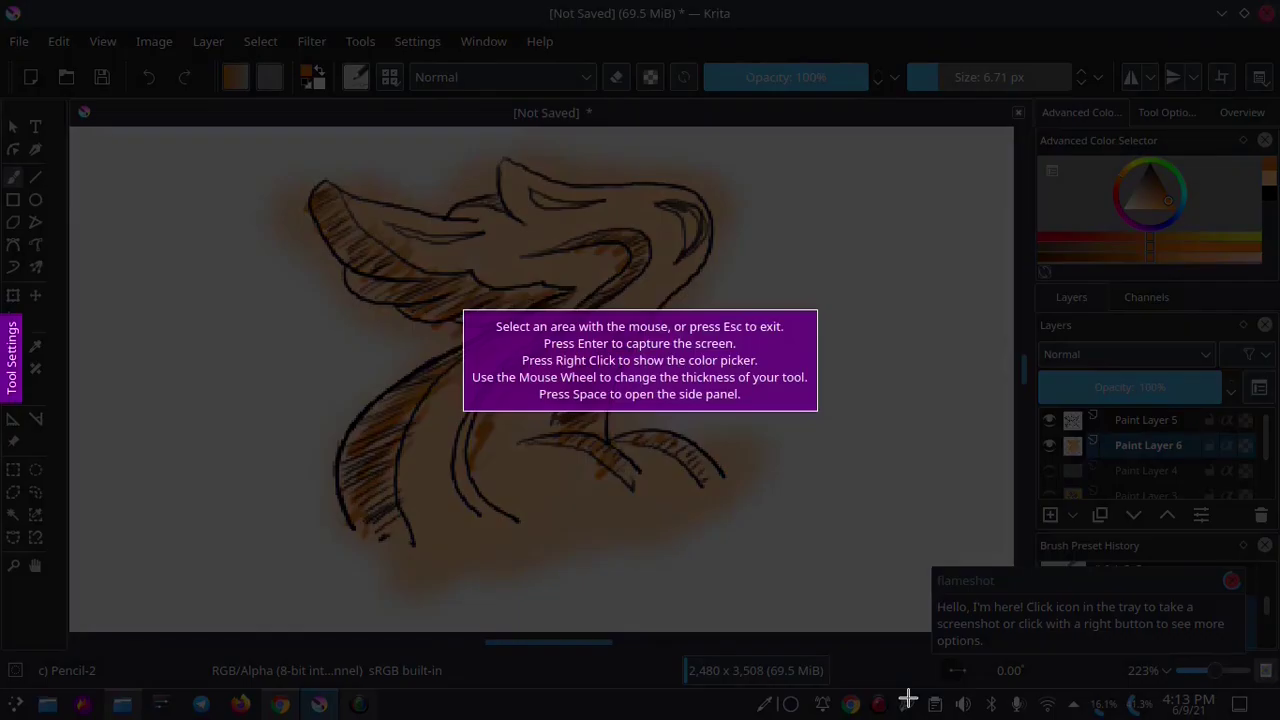
# - Capture the winged Z sketch region with Flameshot and copy it to the clipboard
pyautogui.moveTo(216, 112)
pyautogui.mouseDown()
pyautogui.moveTo(240, 137)
pyautogui.moveTo(800, 343)
pyautogui.moveTo(893, 629)
pyautogui.mouseUp()
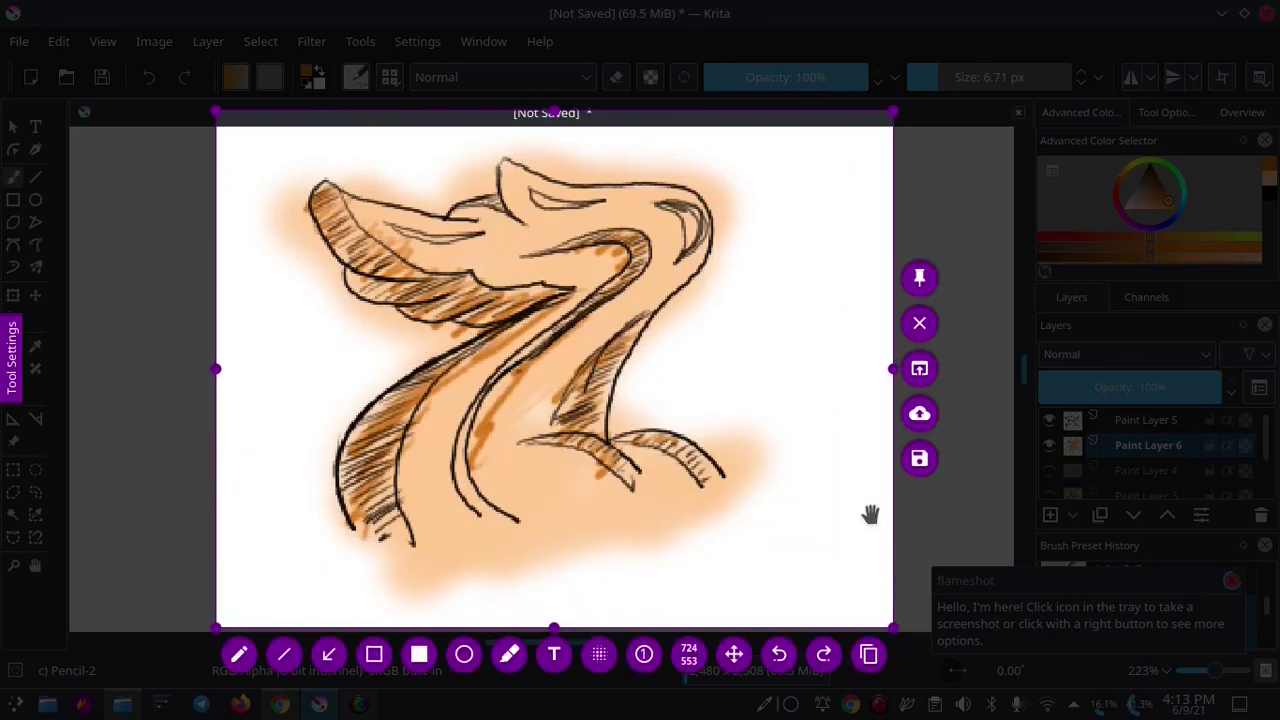
pyautogui.click(870, 655)
# - Launch Inkscape and paste the sketch screenshot onto a new page
pyautogui.click(15, 704)
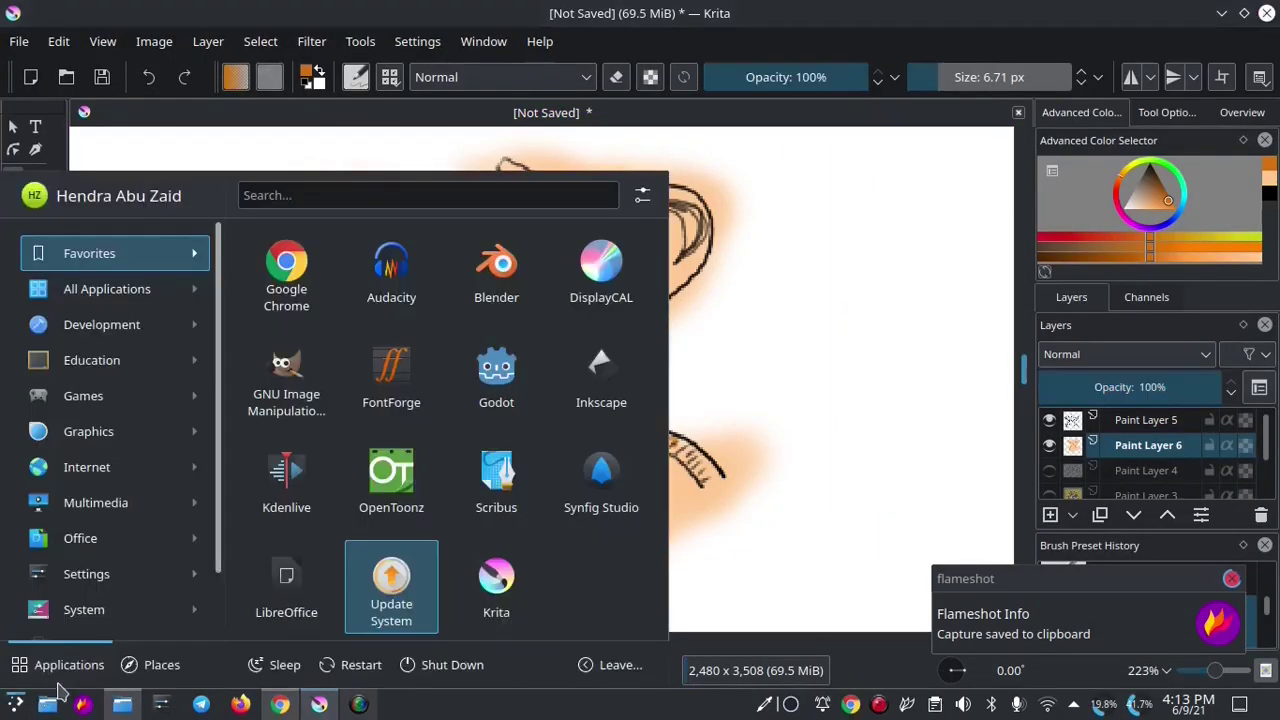
pyautogui.click(600, 372)
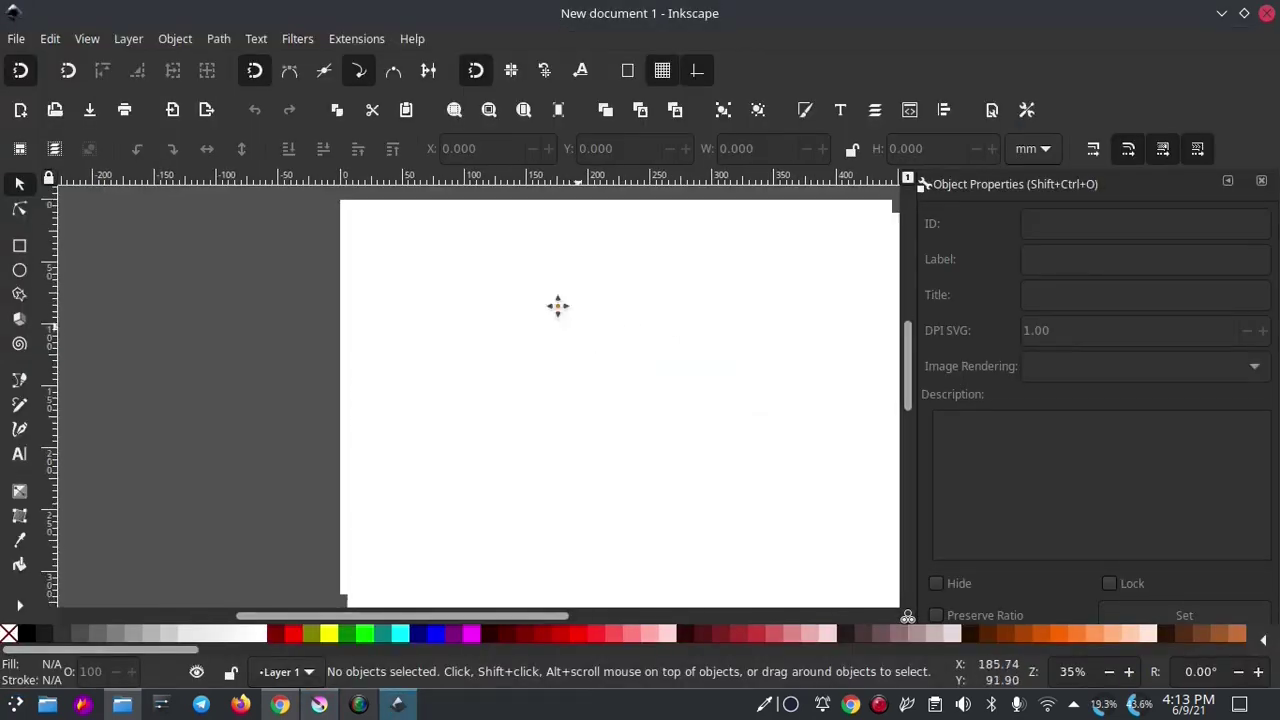
pyautogui.click(50, 38)
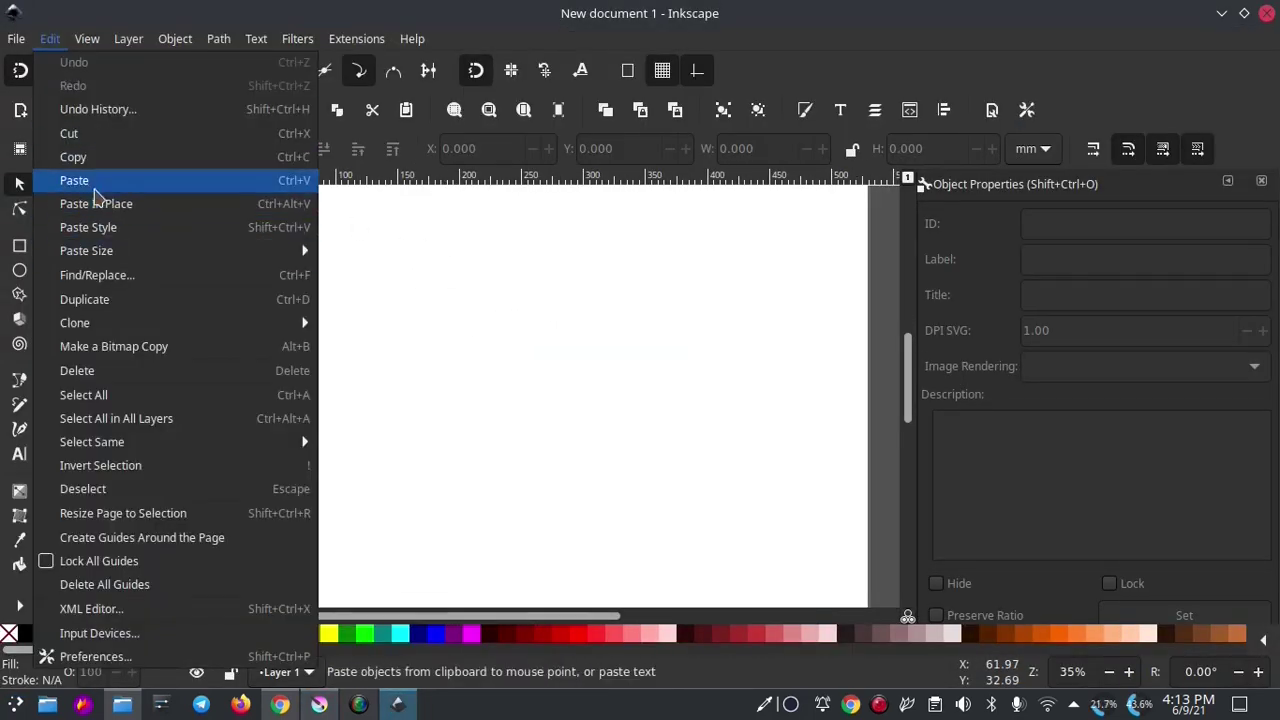
pyautogui.click(90, 184)
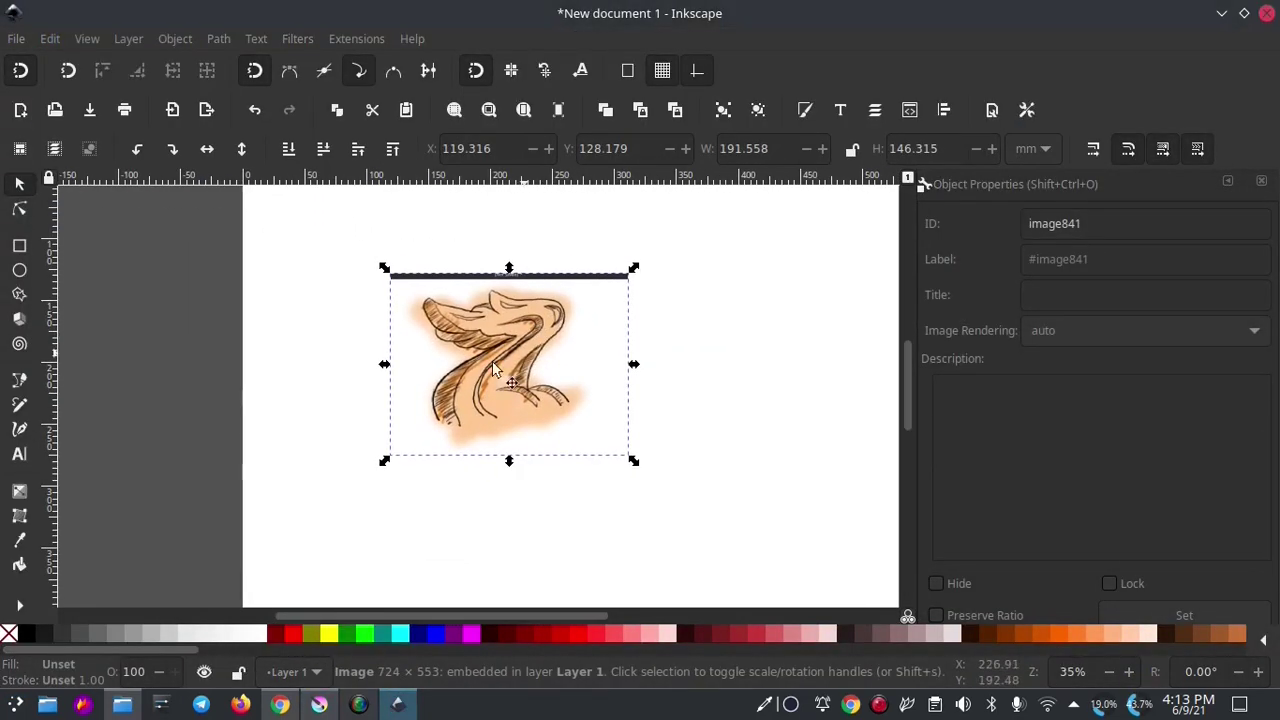
pyautogui.scroll(-1, 462, 388)
pyautogui.hscroll(1, 462, 388)
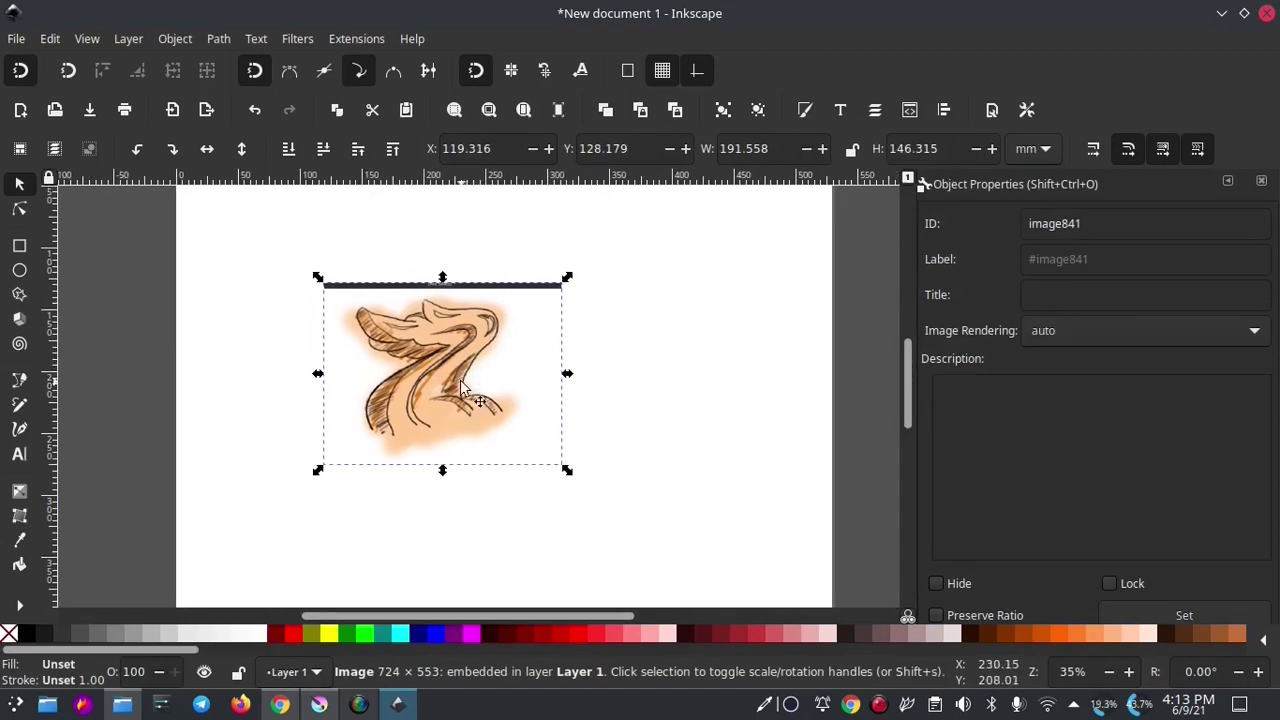
# - Fade the pasted sketch to 29.2% opacity and lock it in place
pyautogui.click(805, 110)
pyautogui.moveTo(1092, 604); pyautogui.dragTo(1003, 604)
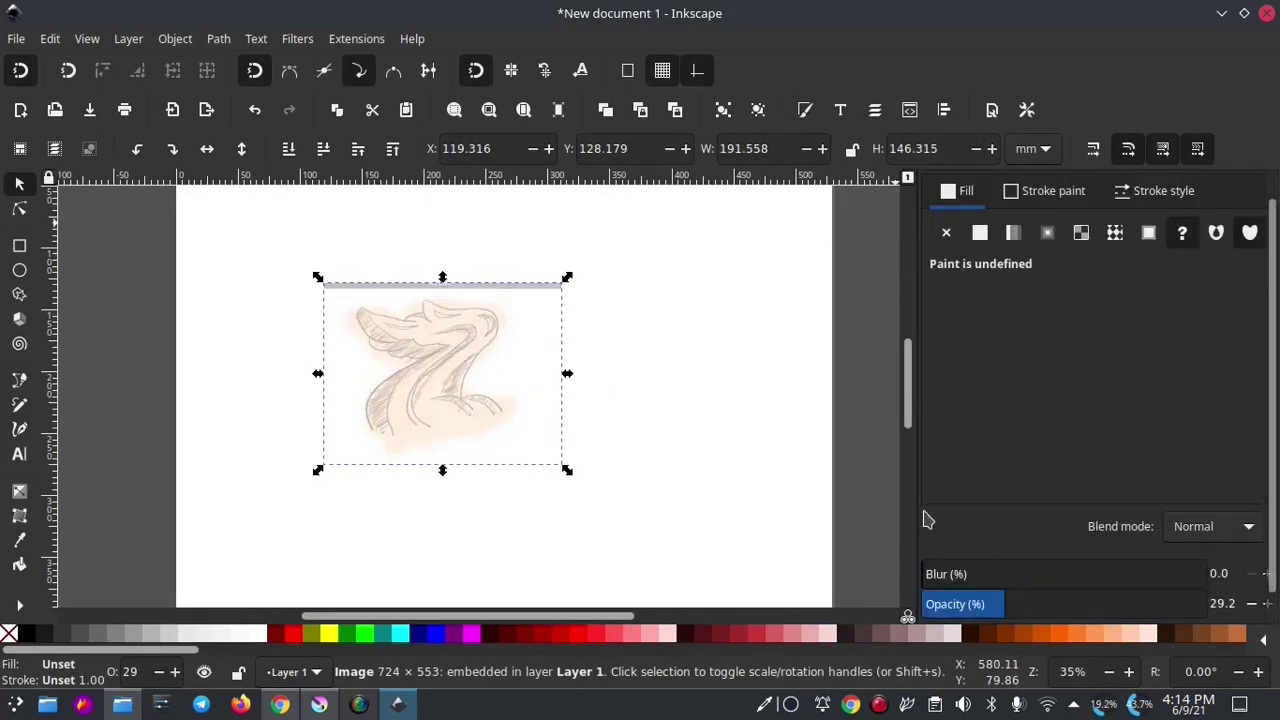
pyautogui.rightClick(434, 372)
pyautogui.click(516, 644)
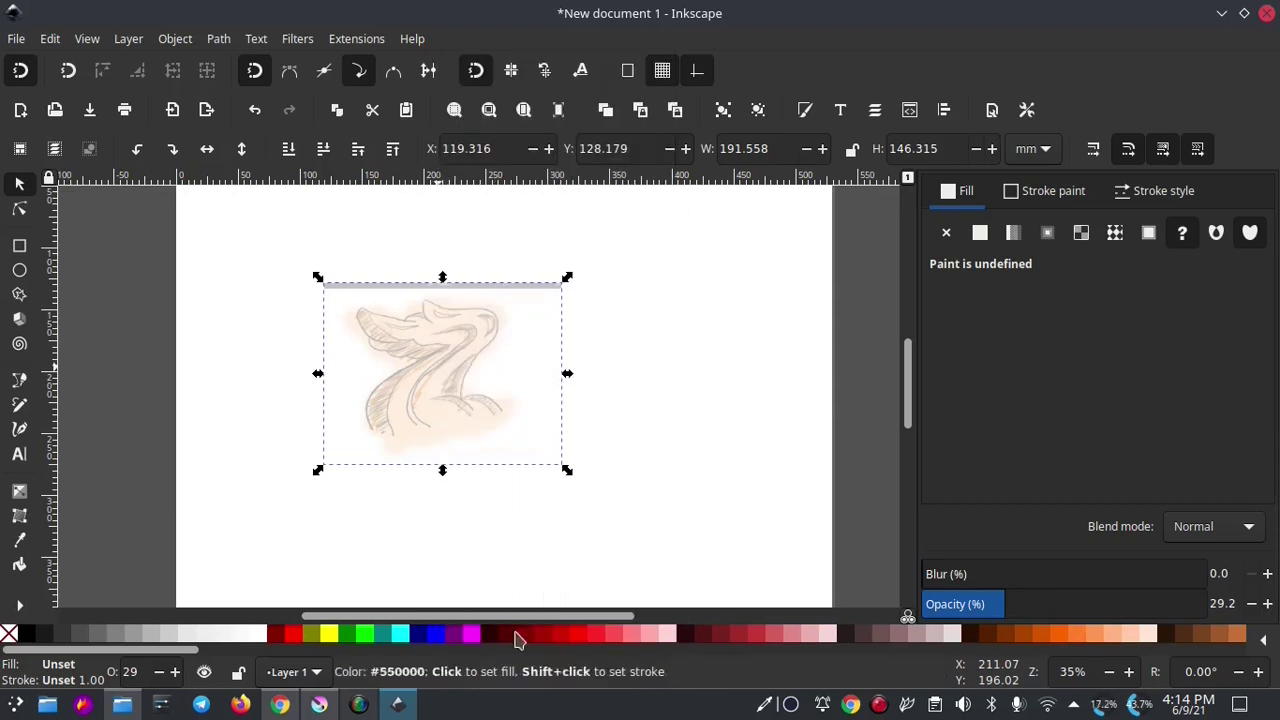
# - Deselect the sketch and choose the Pen tool with Shape set to None
pyautogui.click(423, 349)
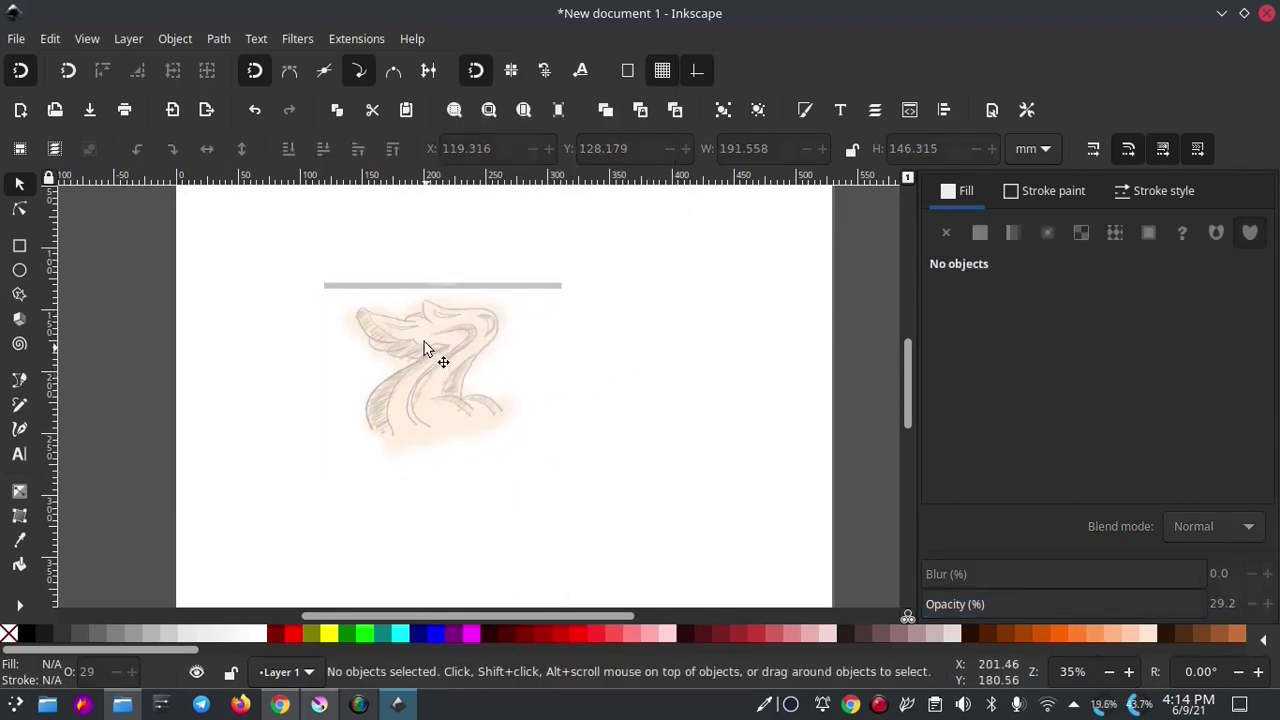
pyautogui.scroll(2, 423, 349)
pyautogui.scroll(1, 456, 330)
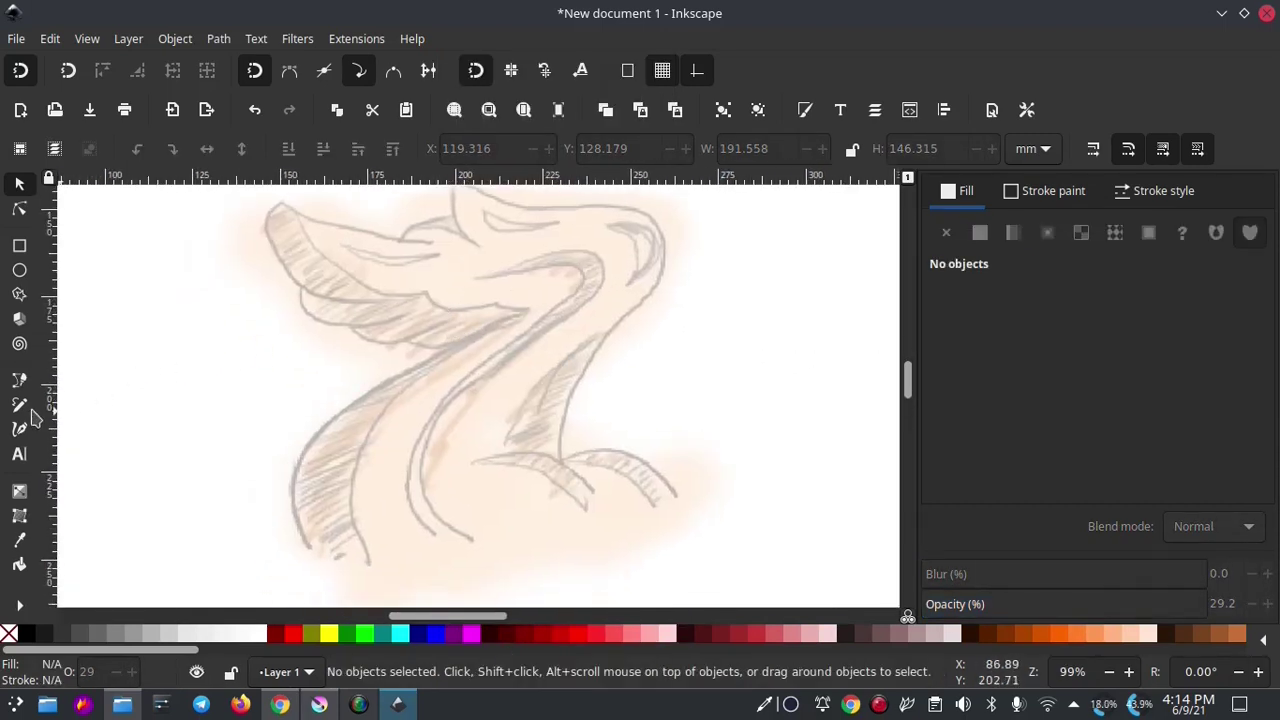
pyautogui.click(20, 381)
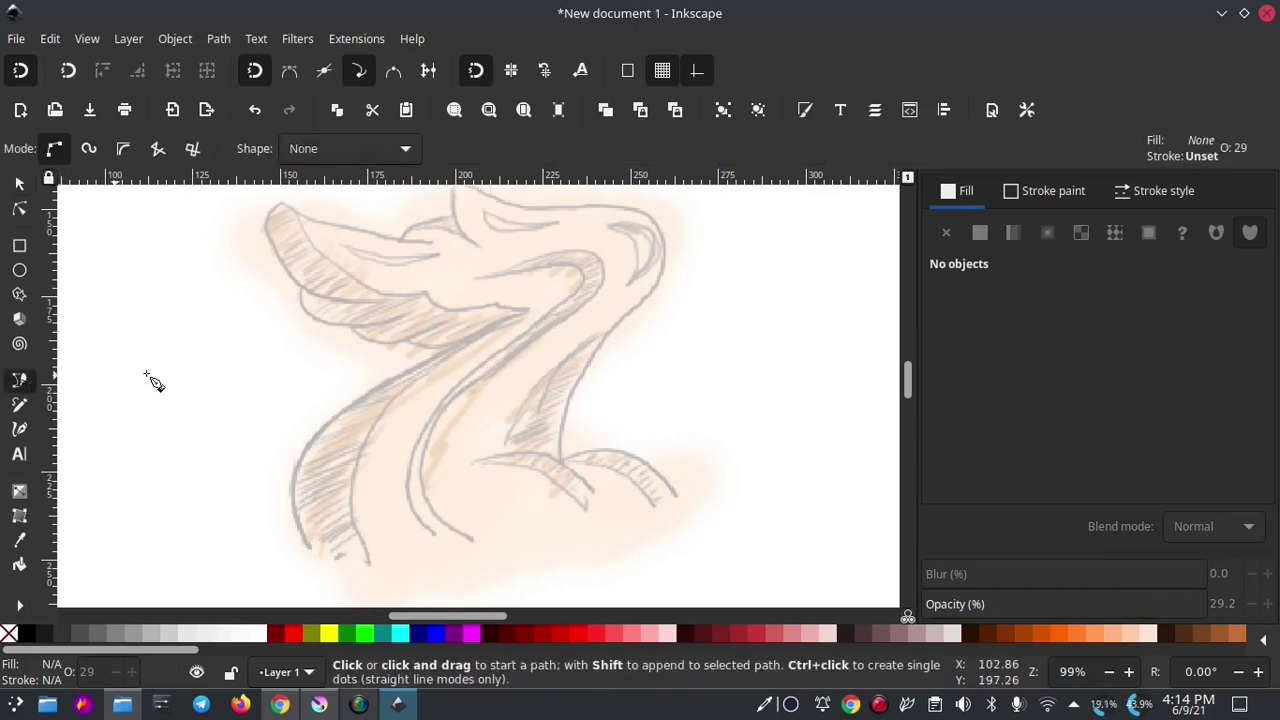
pyautogui.click(408, 152)
pyautogui.click(370, 158)
# - Start the outline at the ear tip, placing nodes below the ear and along the upper wing
pyautogui.scroll(2, 420, 330)
pyautogui.hscroll(2, 410, 340)
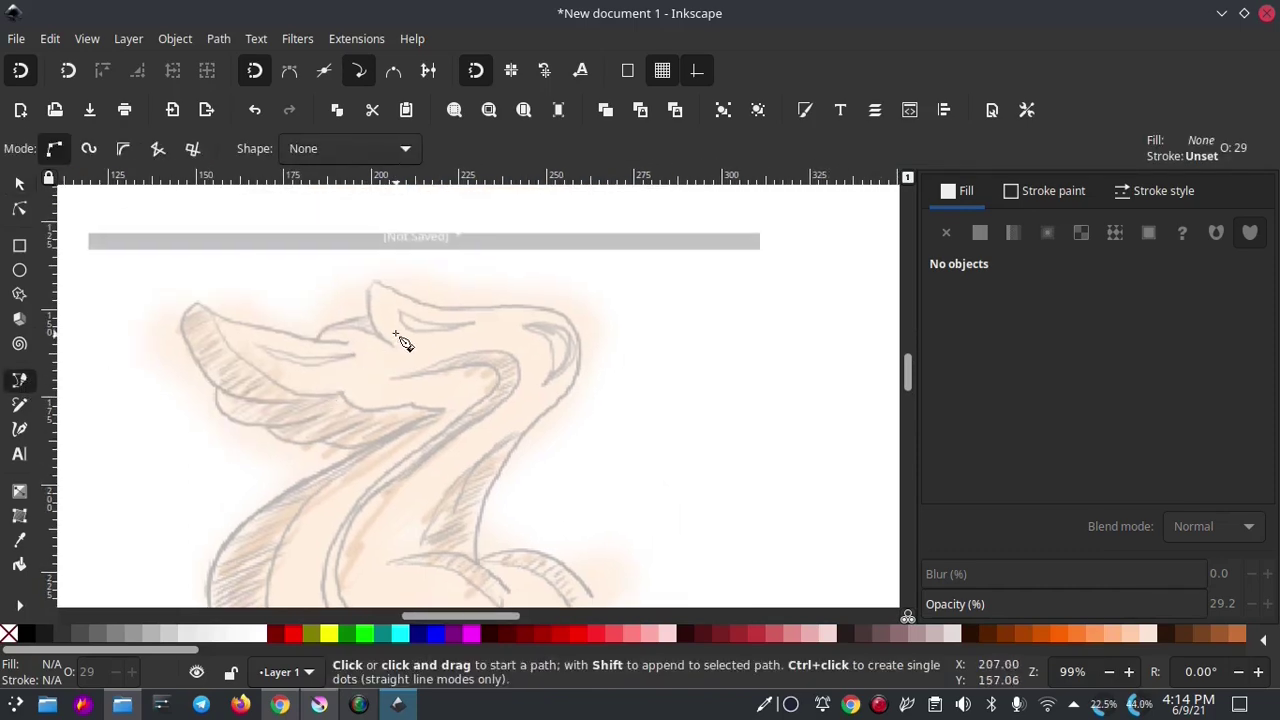
pyautogui.keyDown('ctrl'); pyautogui.scroll(1, 420, 300); pyautogui.keyUp('ctrl')
pyautogui.keyDown('ctrl'); pyautogui.scroll(1, 420, 302); pyautogui.keyUp('ctrl')
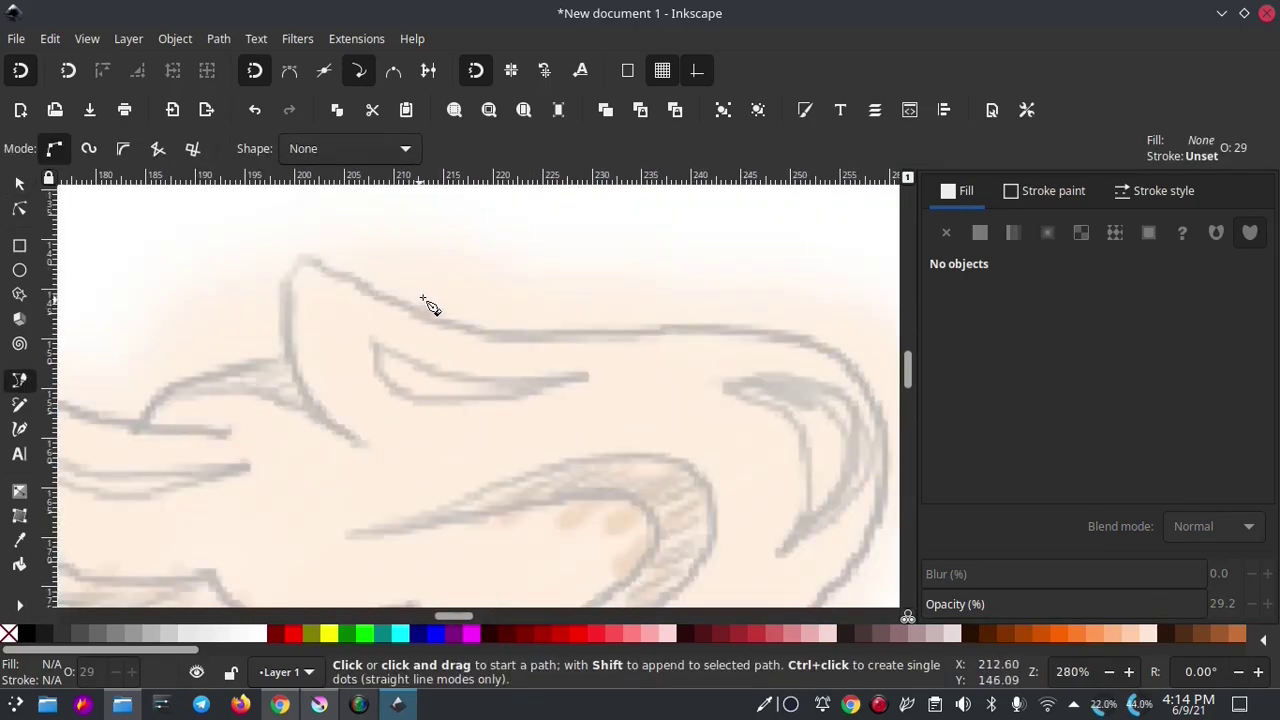
pyautogui.keyDown('ctrl'); pyautogui.scroll(1, 412, 285); pyautogui.keyUp('ctrl')
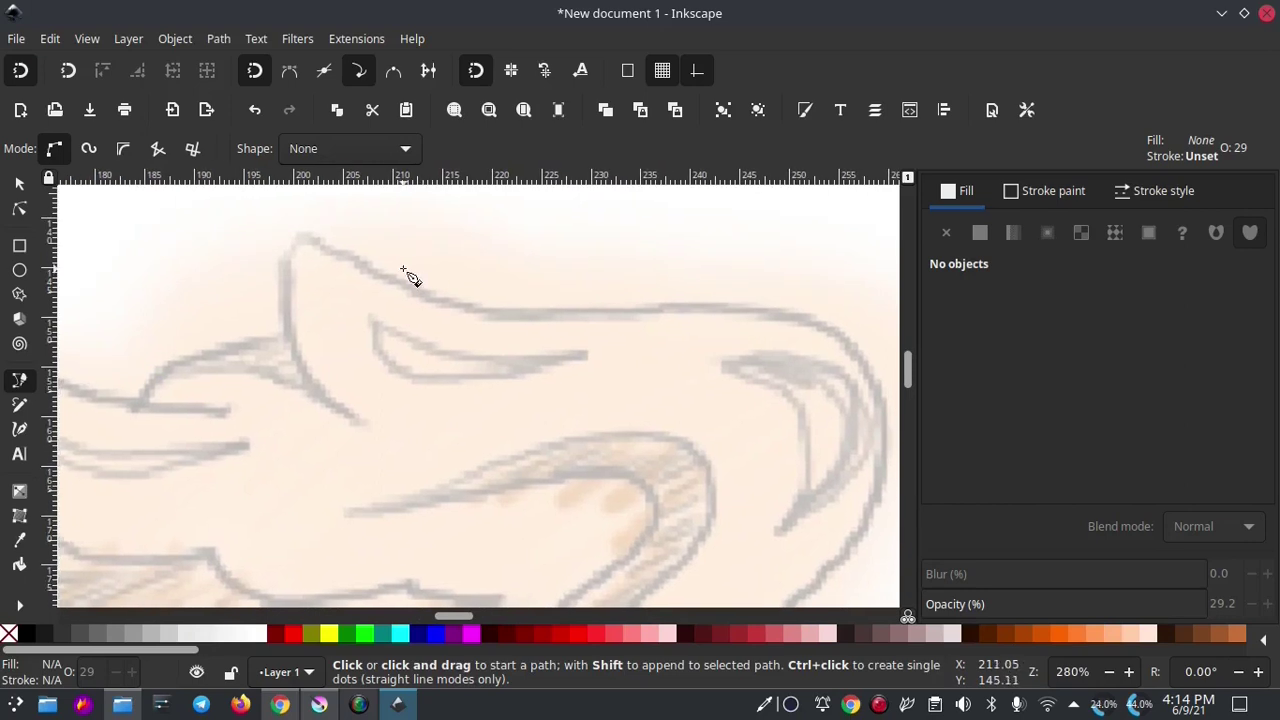
pyautogui.click(302, 232)
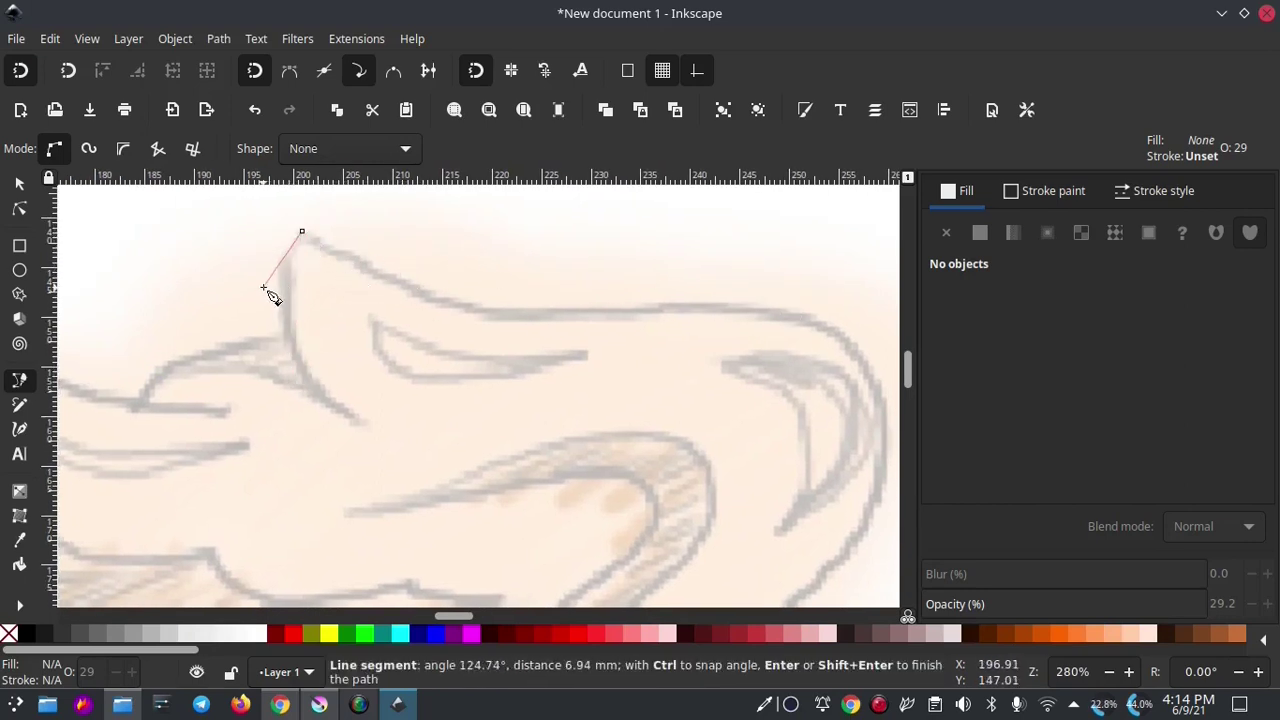
pyautogui.click(283, 336)
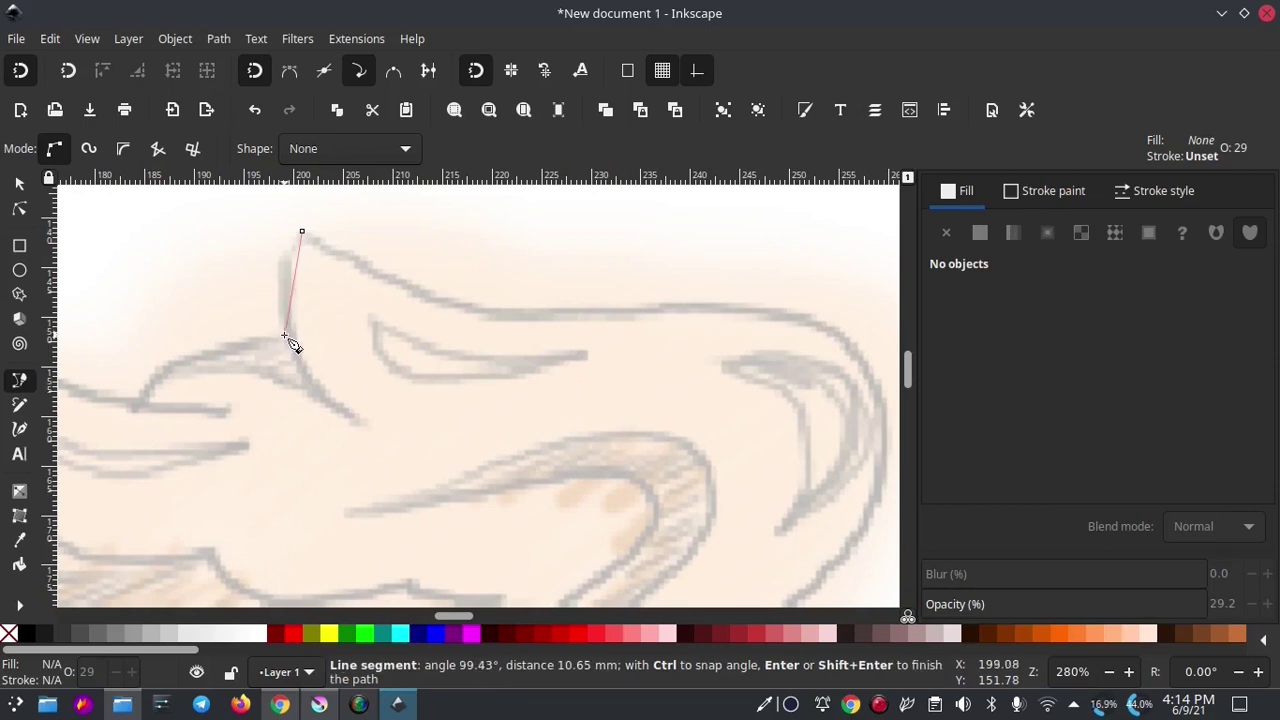
pyautogui.hscroll(-10, 500, 300)
pyautogui.scroll(-2, 700, 260)
pyautogui.click(537, 320)
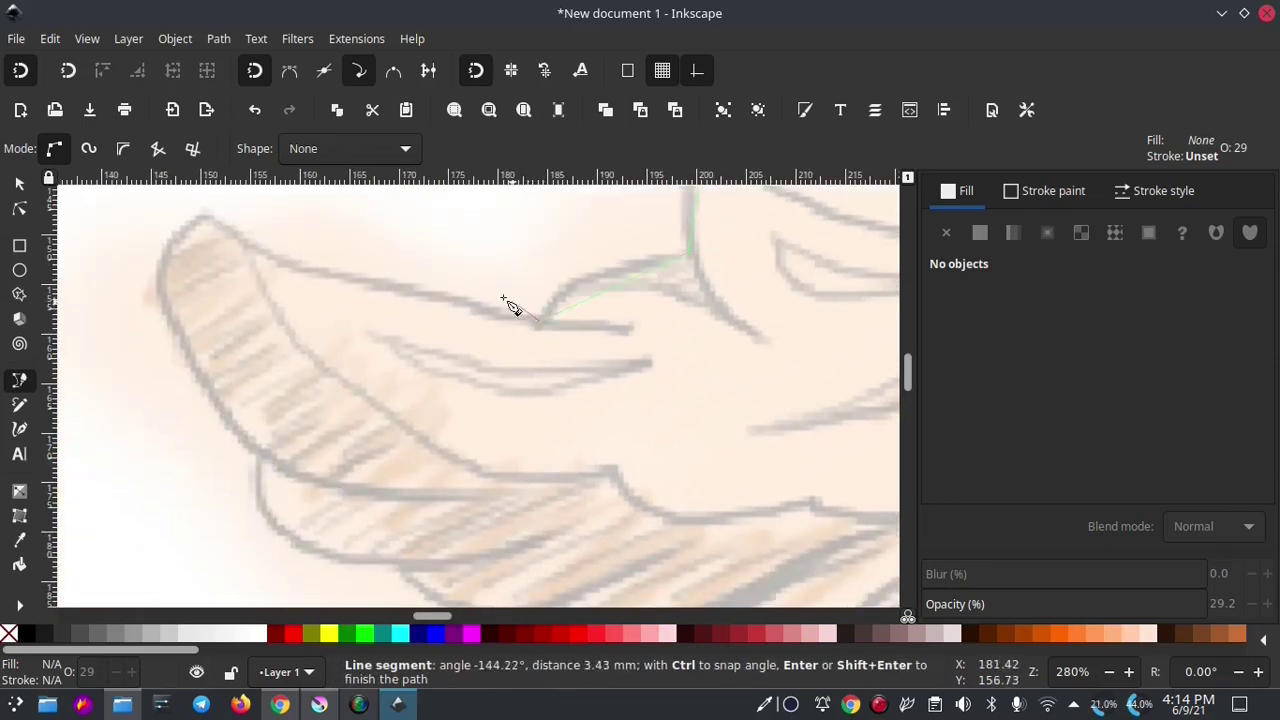
pyautogui.click(200, 214)
# - Continue the outline down the wing and up the neck, closing it on the starting node
pyautogui.scroll(-3, 300, 445)
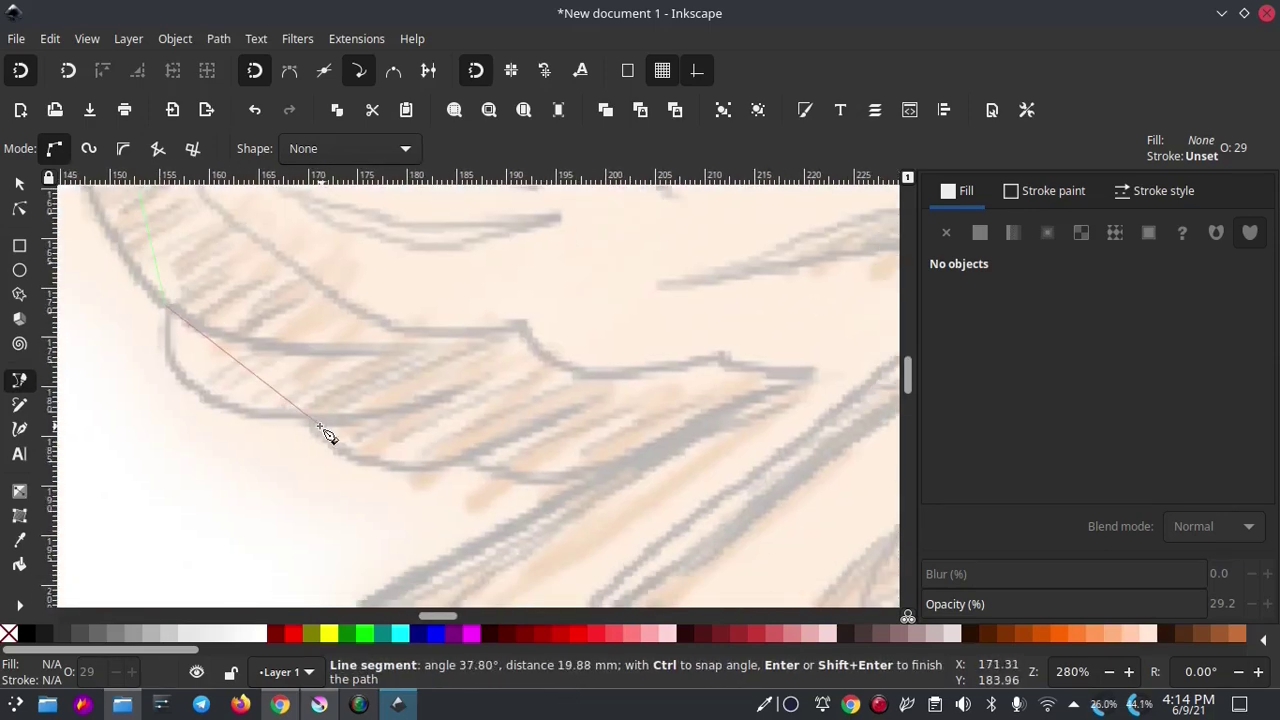
pyautogui.click(469, 467)
pyautogui.scroll(-5, 530, 440)
pyautogui.click(459, 397)
pyautogui.hscroll(10, 450, 400)
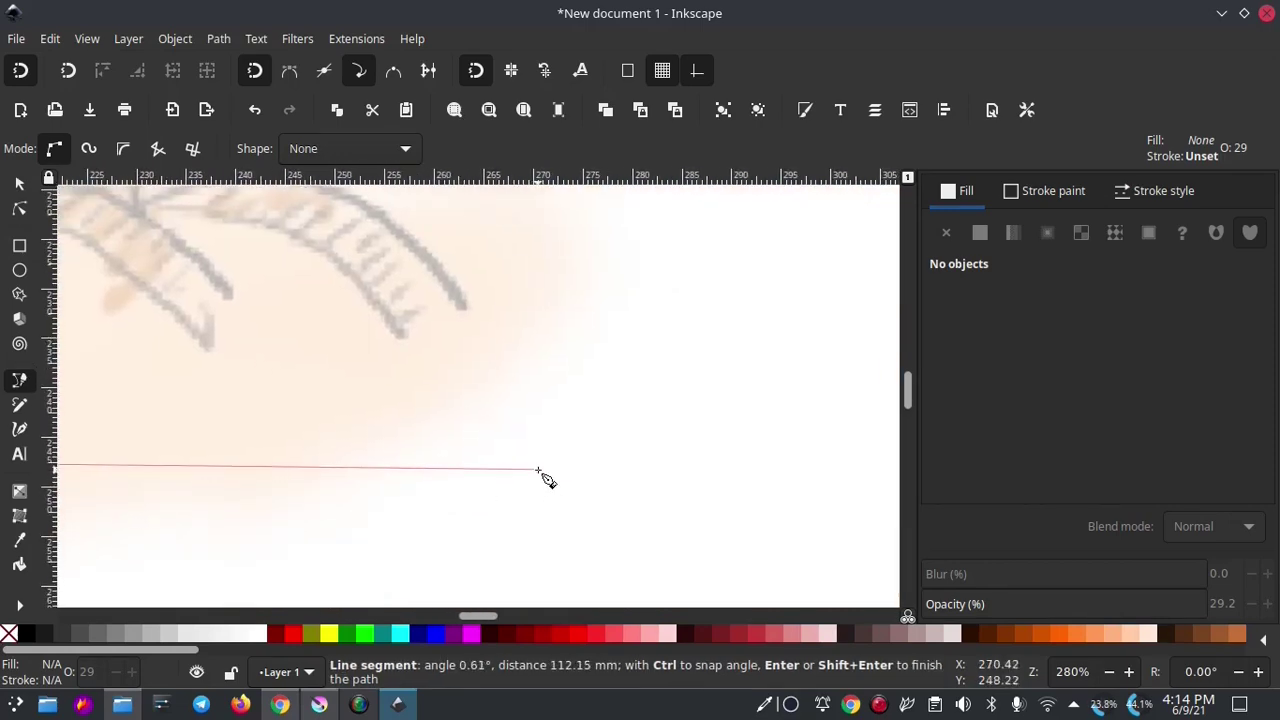
pyautogui.click(533, 457)
pyautogui.scroll(3, 550, 420)
pyautogui.hscroll(-3, 550, 420)
pyautogui.click(270, 346)
pyautogui.scroll(4, 308, 394)
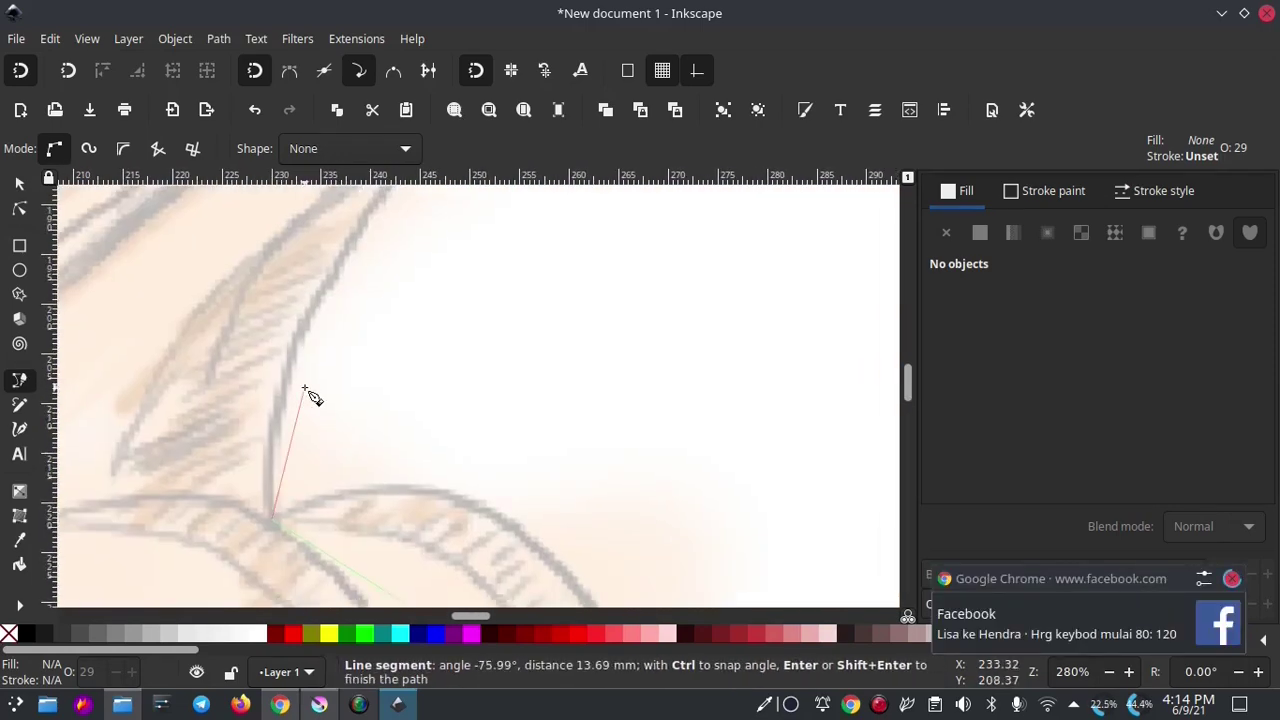
pyautogui.scroll(10, 586, 323)
pyautogui.hscroll(-2, 505, 350)
pyautogui.hscroll(-5, 505, 350)
pyautogui.scroll(1, 505, 350)
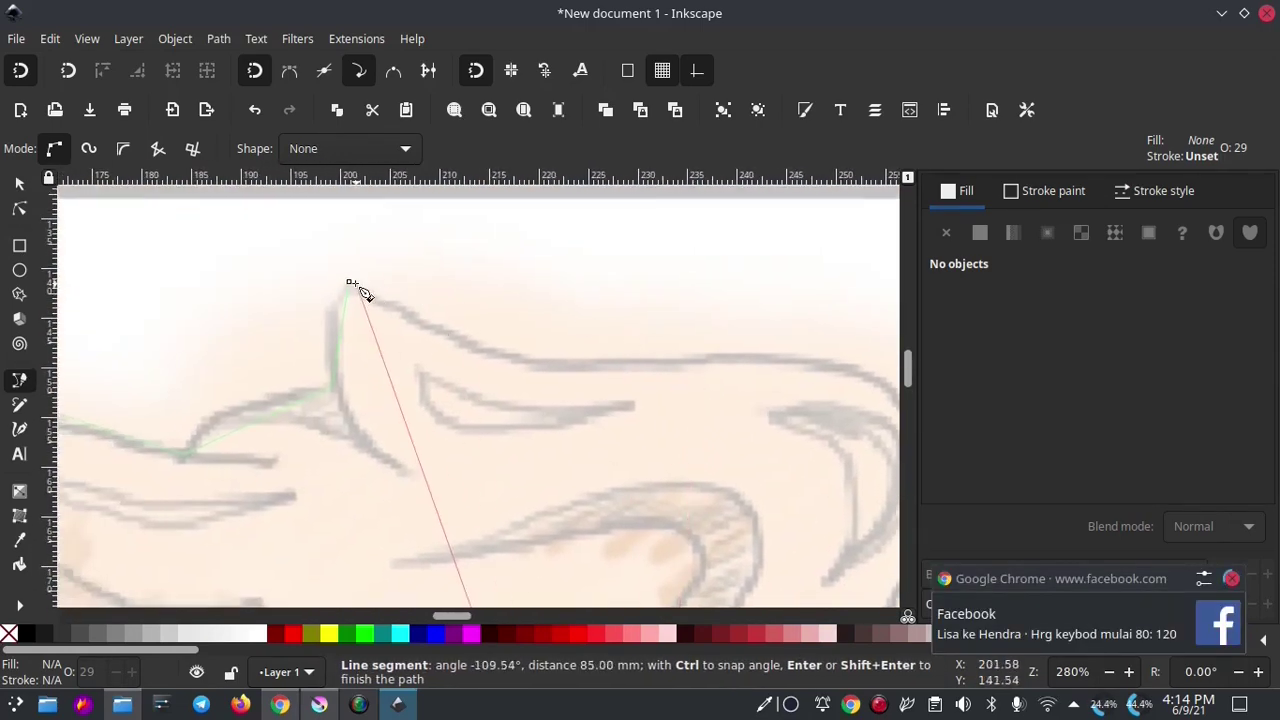
pyautogui.click(350, 283)
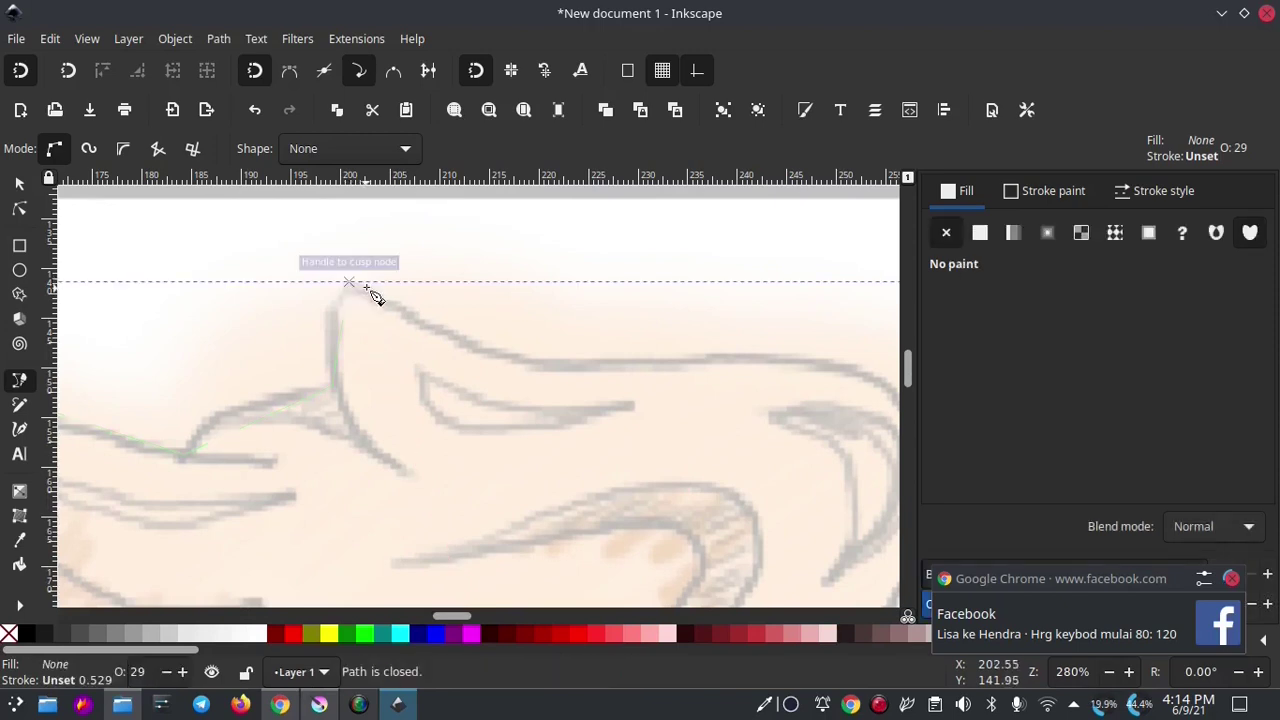
# - Give the outline a red stroke at 100% opacity
pyautogui.keyDown('shift'); pyautogui.click(295, 640); pyautogui.keyUp('shift')
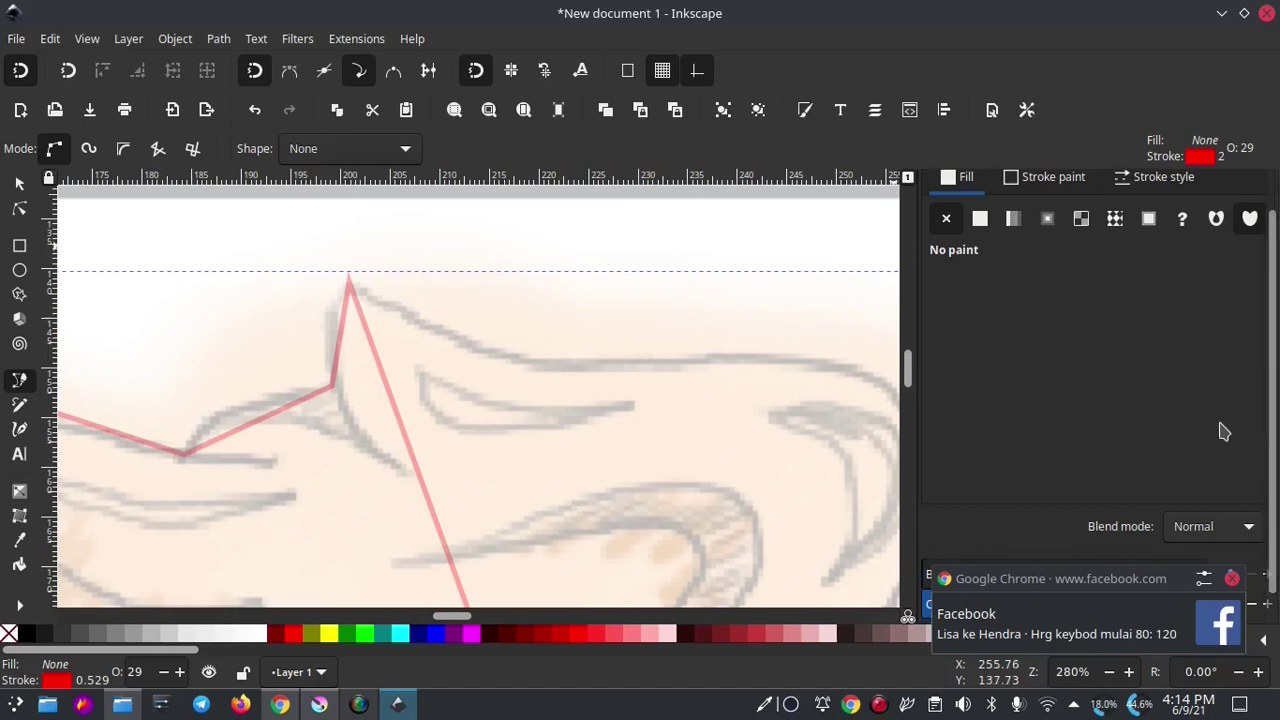
pyautogui.scroll(-1, 1220, 500)
pyautogui.click(1232, 578)
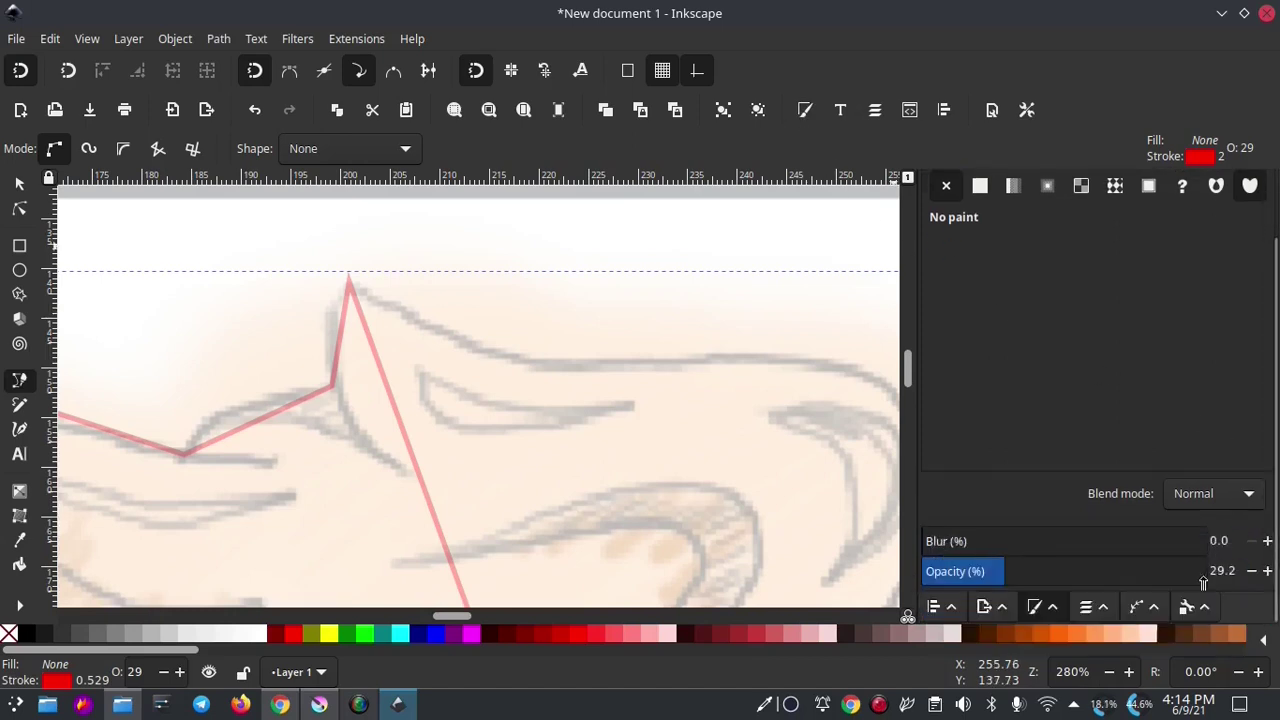
pyautogui.moveTo(990, 572); pyautogui.dragTo(1270, 594)
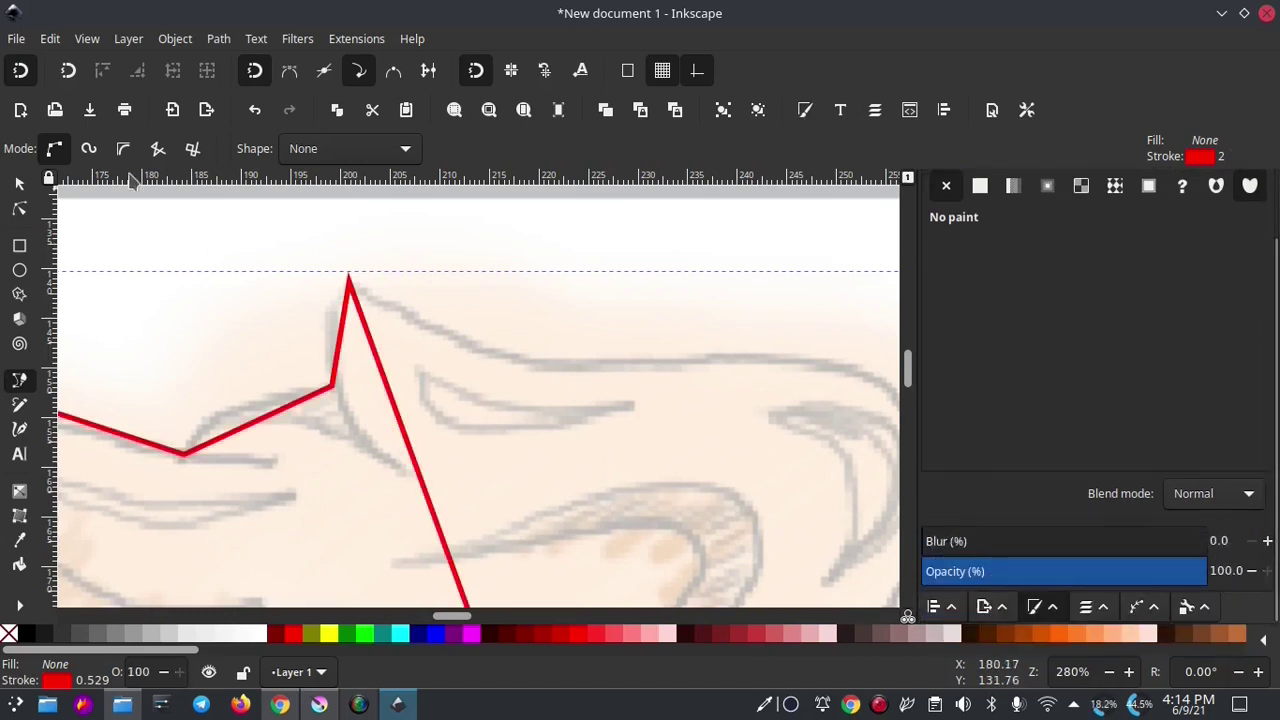
# - Curve the head's right edge and the segment between wing and ear with the Node tool
pyautogui.click(19, 208)
pyautogui.scroll(-1, 571, 395)
pyautogui.scroll(-1, 566, 400)
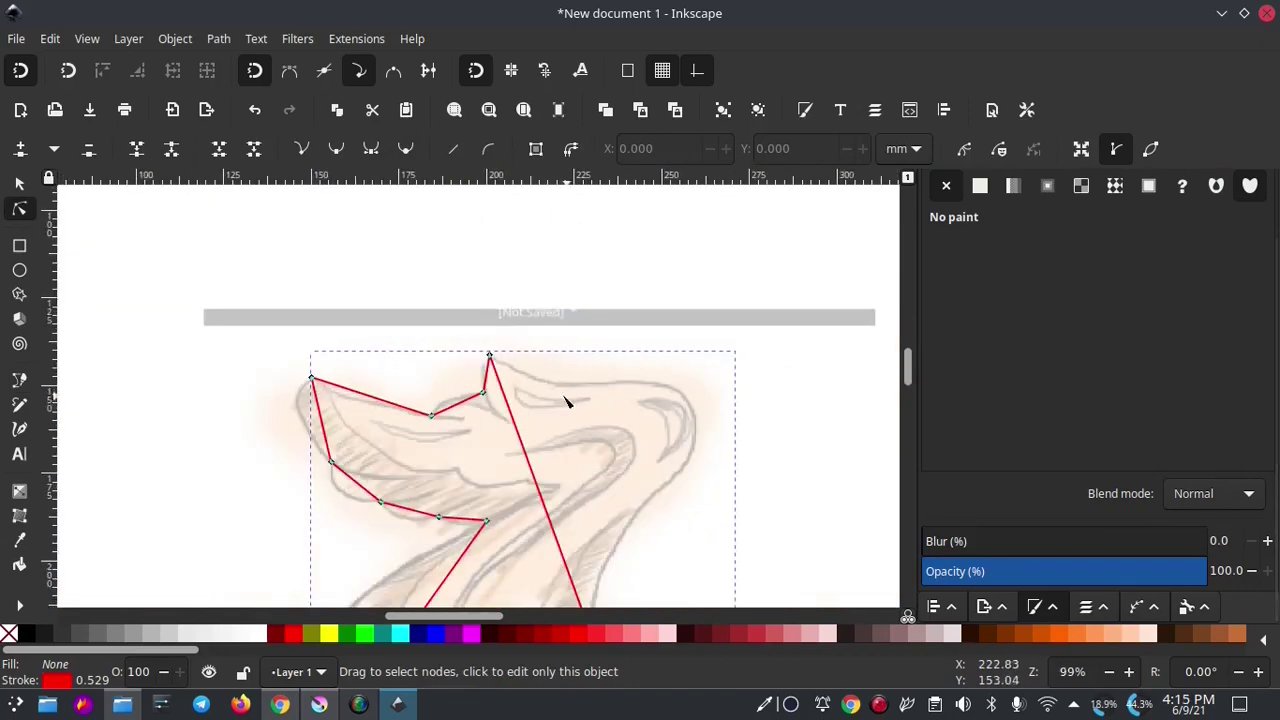
pyautogui.scroll(-1, 515, 328)
pyautogui.moveTo(457, 406); pyautogui.dragTo(607, 308)
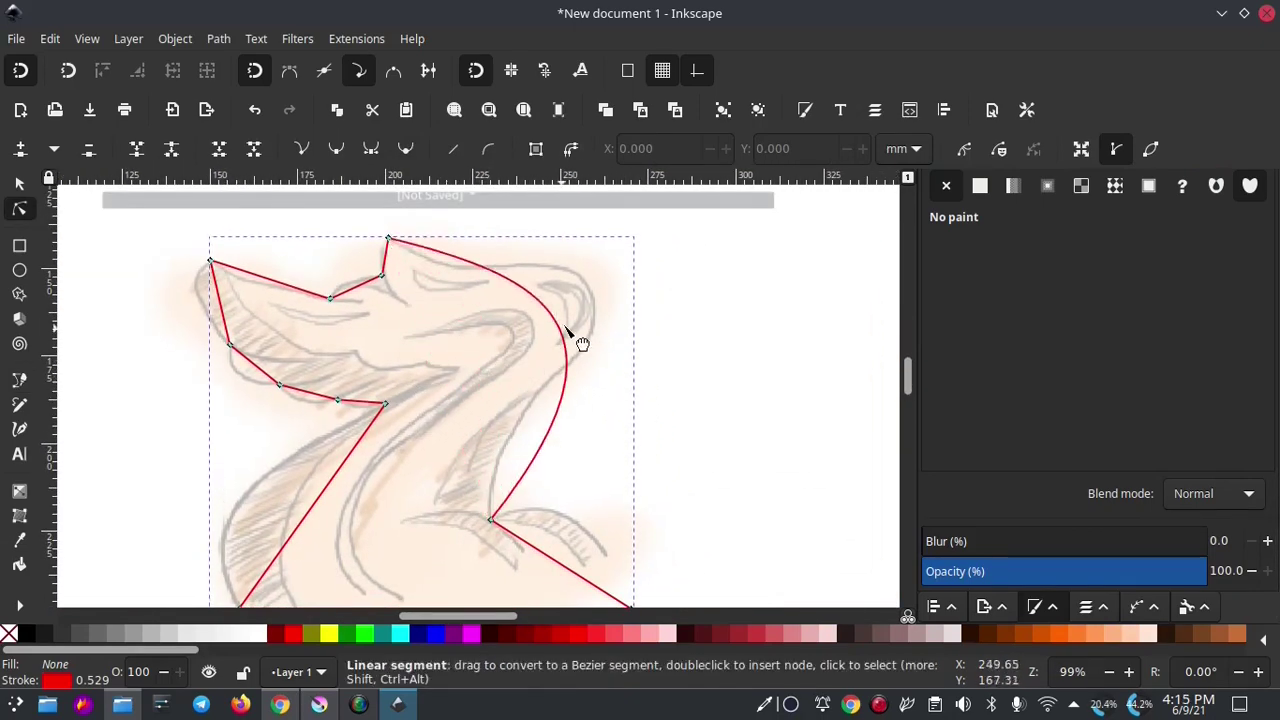
pyautogui.scroll(1, 345, 295)
pyautogui.scroll(1, 360, 318)
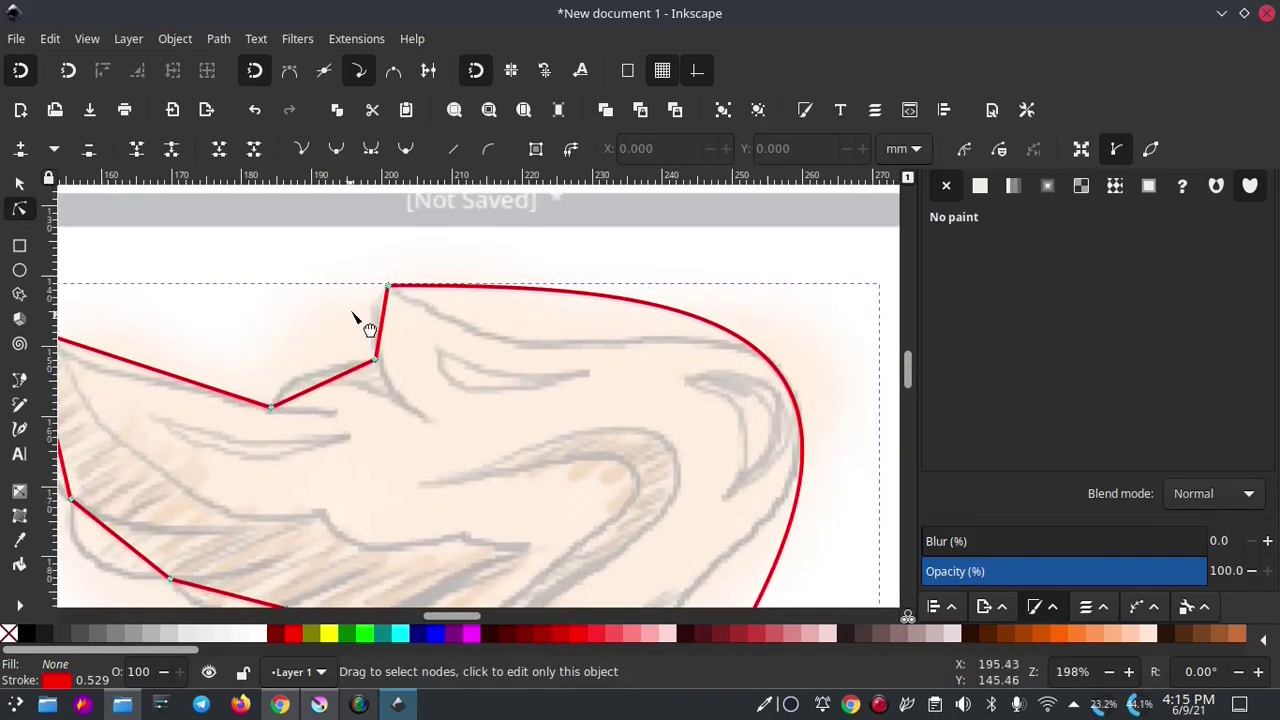
pyautogui.scroll(1, 400, 318)
pyautogui.moveTo(392, 341)
pyautogui.mouseDown()
pyautogui.moveTo(397, 374)
pyautogui.moveTo(374, 368)
pyautogui.moveTo(354, 293)
pyautogui.mouseUp()
pyautogui.click(386, 384)
# - Round the lower wing edge and upper-right curve to match the sketch
pyautogui.scroll(-3, 410, 310)
pyautogui.hscroll(-3, 430, 325)
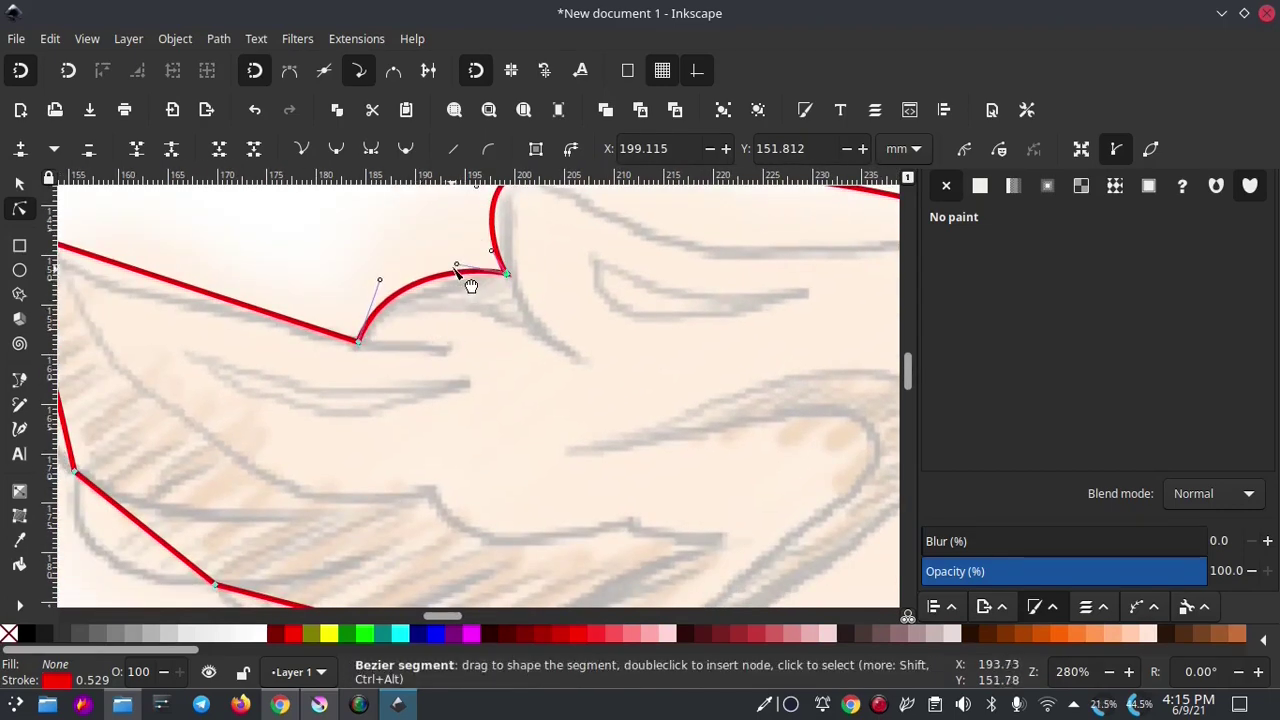
pyautogui.hscroll(-6, 420, 305)
pyautogui.scroll(-3, 260, 300)
pyautogui.scroll(-3, 300, 330)
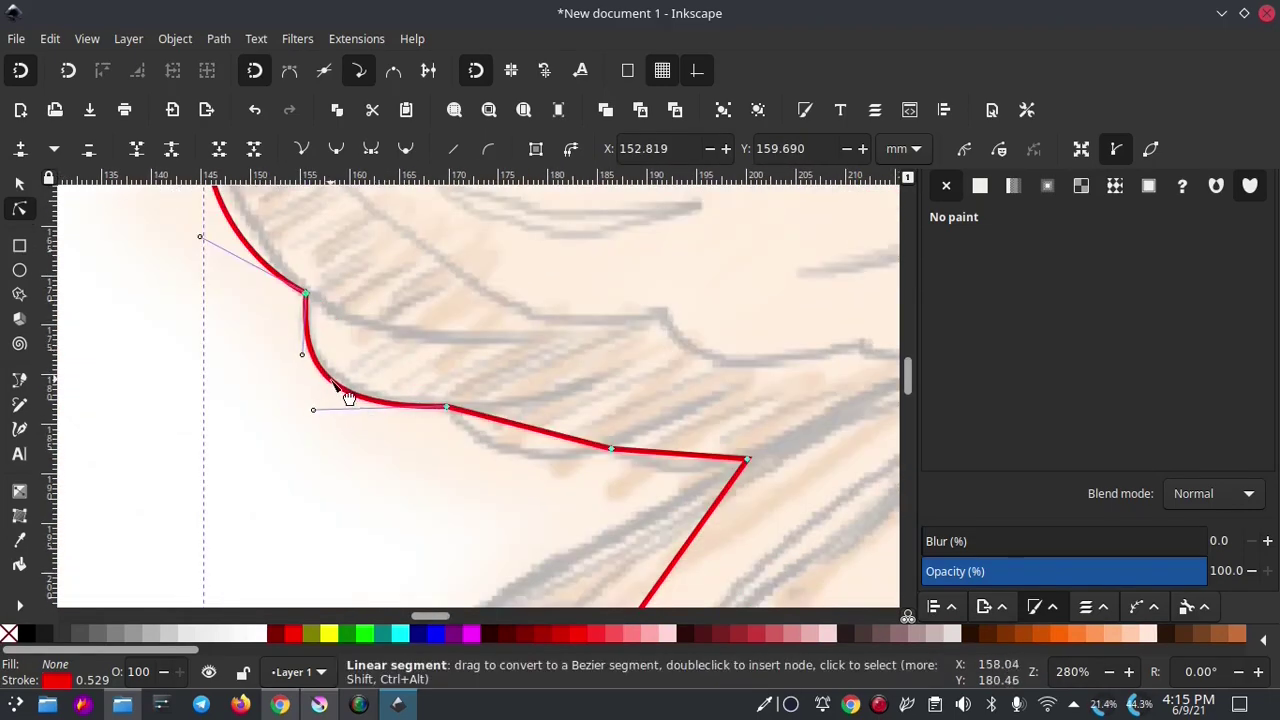
pyautogui.hscroll(4, 343, 394)
pyautogui.scroll(-2, 343, 394)
pyautogui.hscroll(3, 400, 343)
pyautogui.scroll(-2, 400, 343)
pyautogui.scroll(-3, 418, 330)
pyautogui.moveTo(409, 406); pyautogui.dragTo(557, 414)
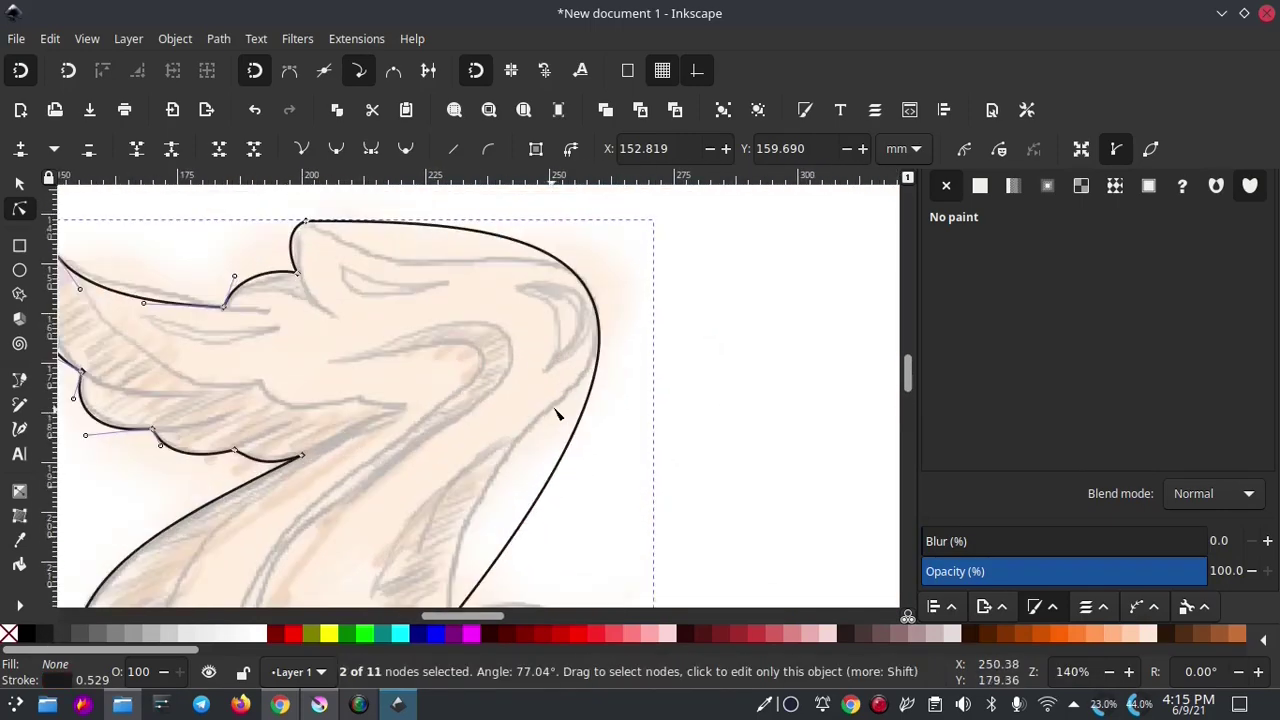
pyautogui.moveTo(445, 438)
pyautogui.mouseDown()
pyautogui.moveTo(455, 390)
pyautogui.moveTo(407, 401)
pyautogui.mouseUp()
pyautogui.moveTo(549, 263); pyautogui.dragTo(585, 297)
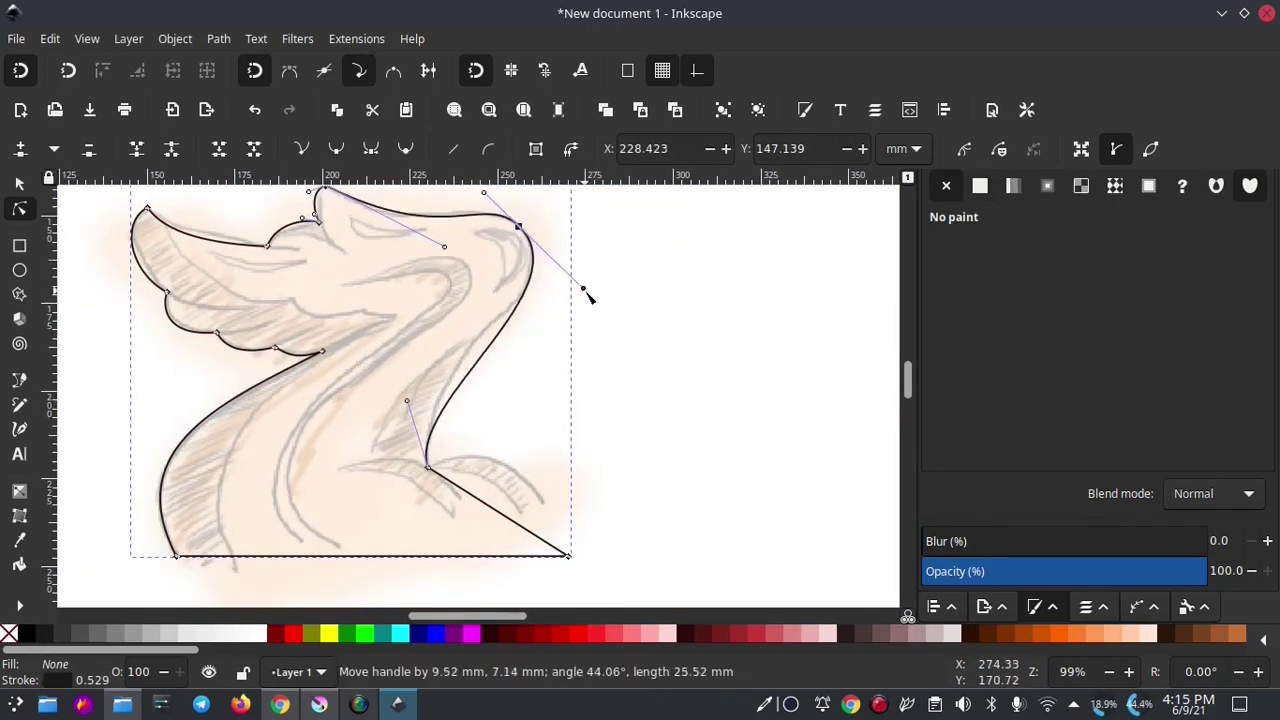
pyautogui.moveTo(407, 401); pyautogui.dragTo(403, 365)
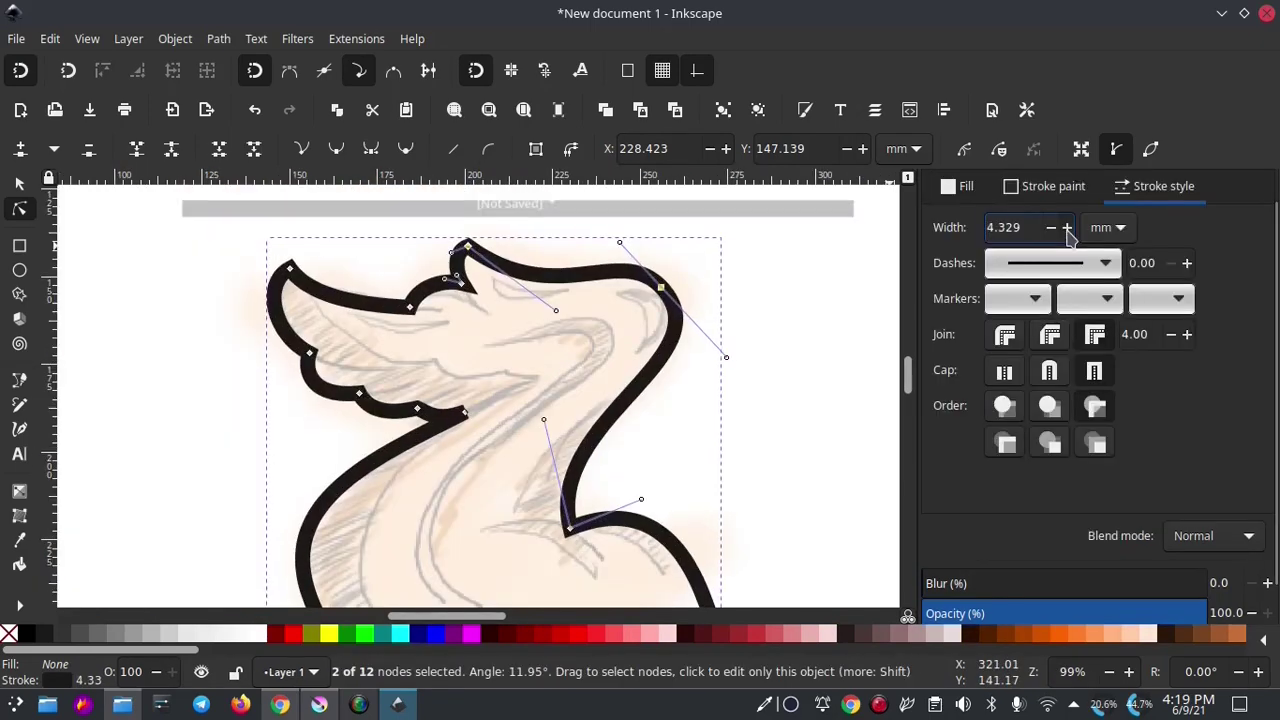
# - Set the outline stroke width to 4.229 mm and convert it with Stroke to Path
pyautogui.click(1050, 229)
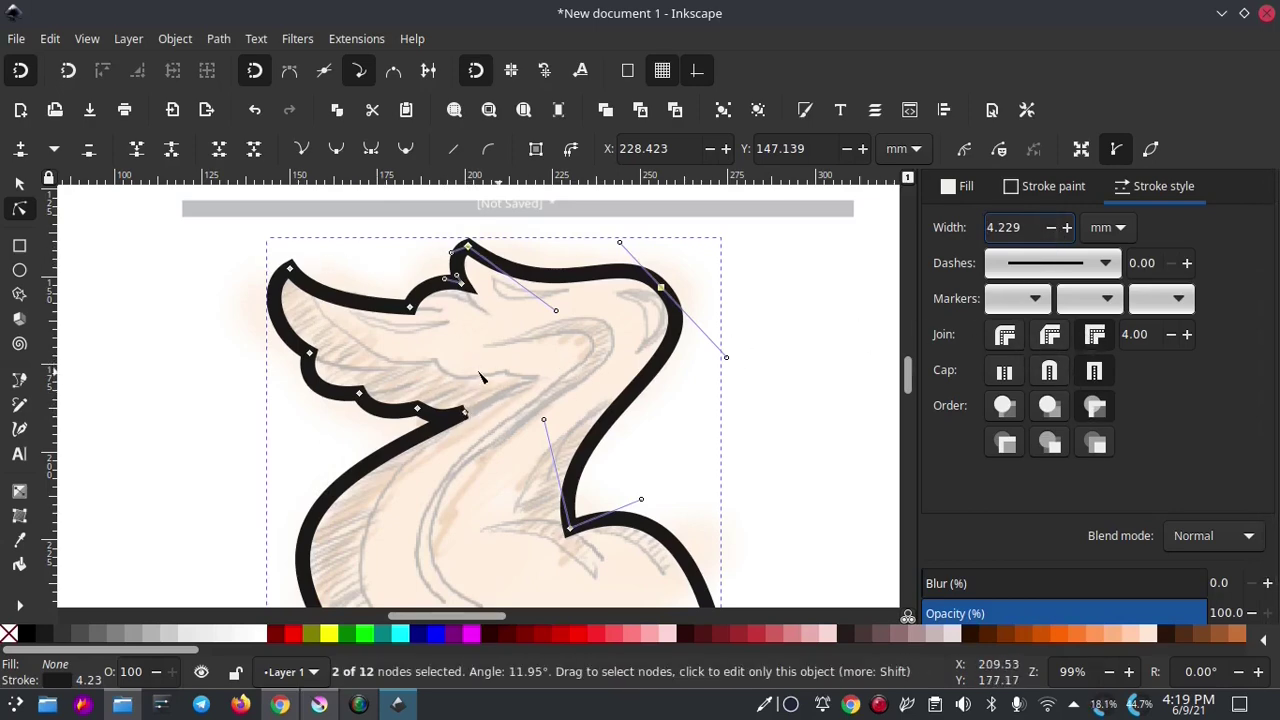
pyautogui.click(220, 38)
pyautogui.click(258, 92)
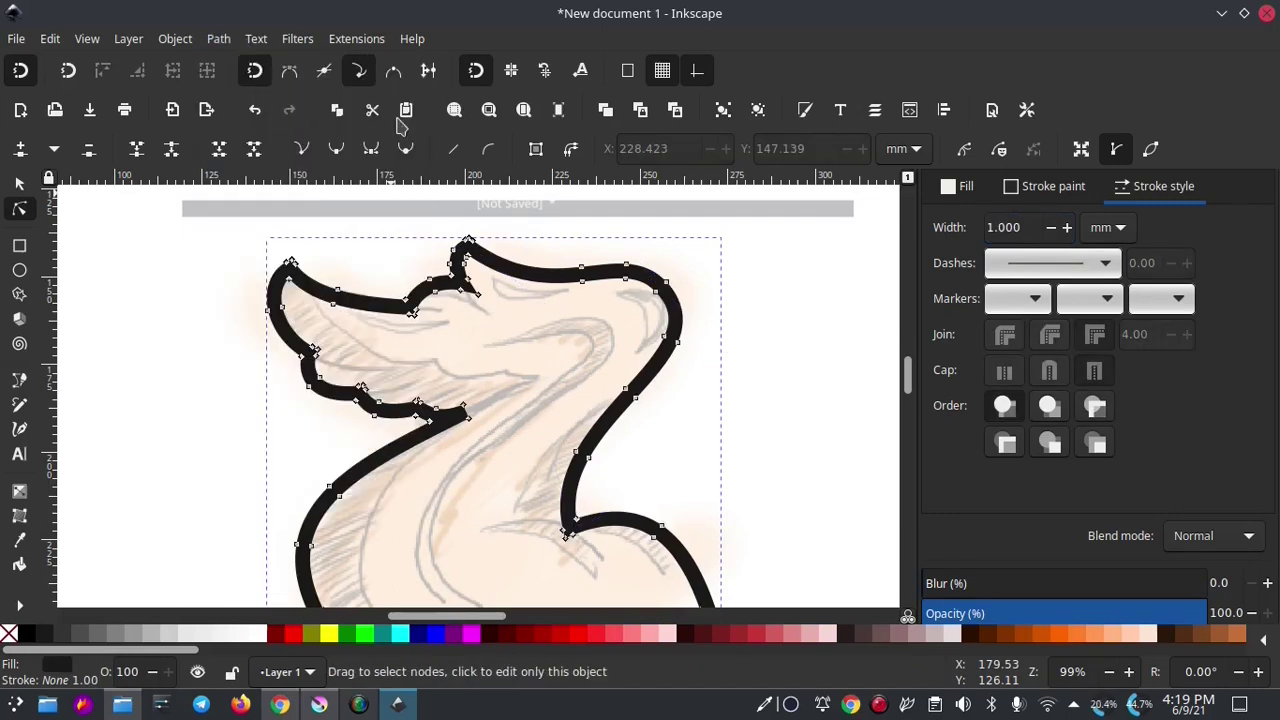
pyautogui.scroll(1, 366, 348)
pyautogui.scroll(1, 330, 350)
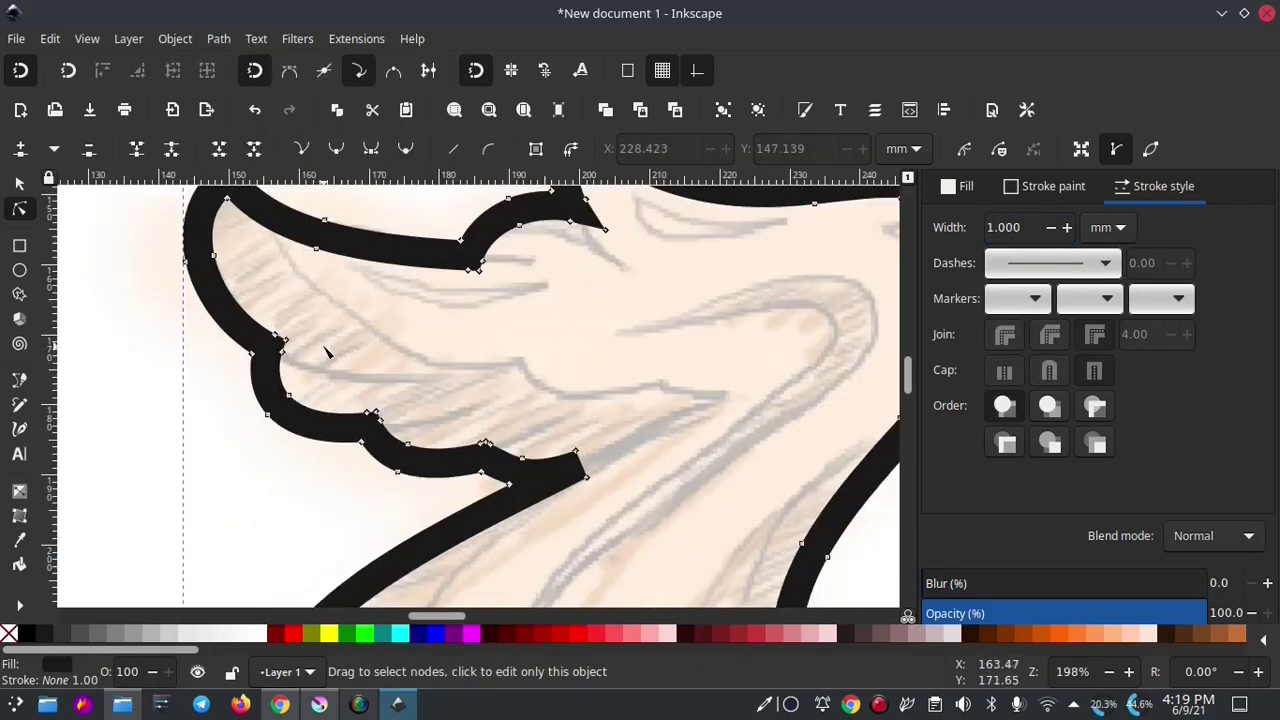
pyautogui.scroll(1, 326, 351)
pyautogui.scroll(2, 300, 350)
pyautogui.hscroll(-1, 268, 338)
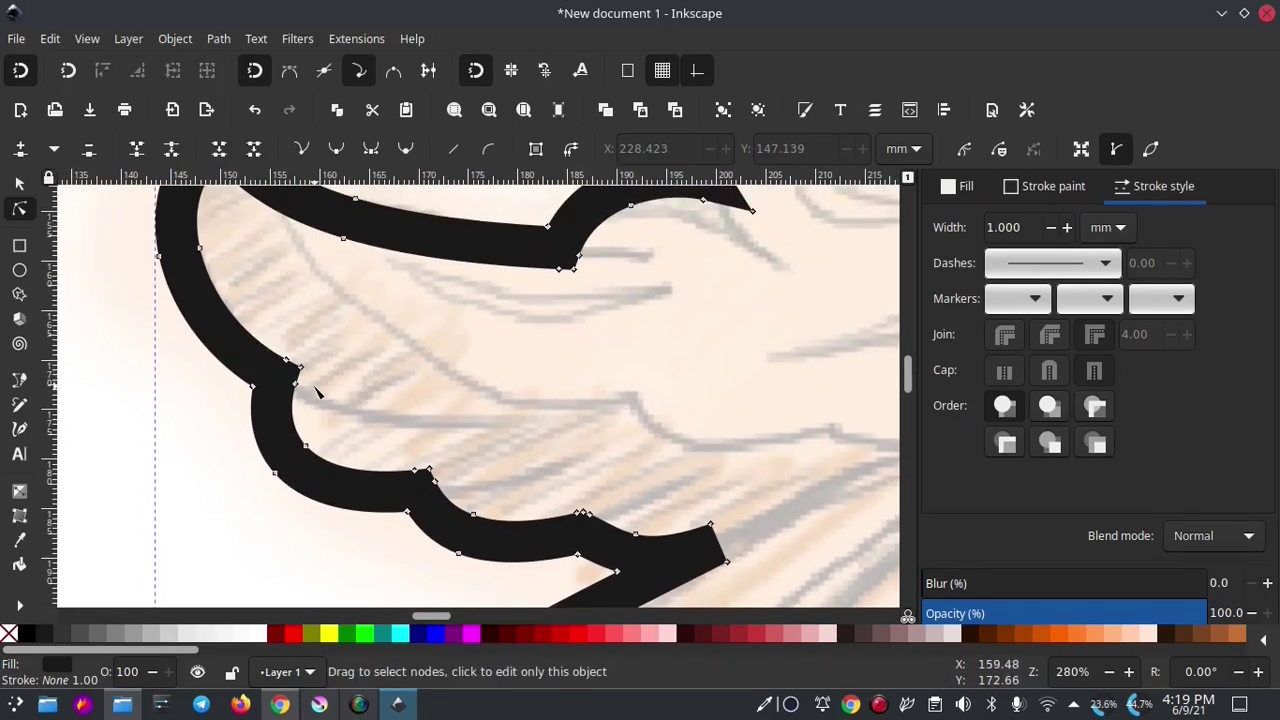
# - Move wing outline nodes to start a feather spike and extend its tip right
pyautogui.moveTo(300, 367)
pyautogui.mouseDown()
pyautogui.moveTo(475, 403)
pyautogui.moveTo(513, 388)
pyautogui.mouseUp()
pyautogui.scroll(-2, 420, 400)
pyautogui.hscroll(3, 520, 375)
pyautogui.moveTo(450, 437)
pyautogui.mouseDown()
pyautogui.moveTo(497, 413)
pyautogui.moveTo(463, 443)
pyautogui.moveTo(475, 461)
pyautogui.mouseUp()
pyautogui.scroll(2, 470, 448)
pyautogui.moveTo(516, 382); pyautogui.dragTo(540, 381)
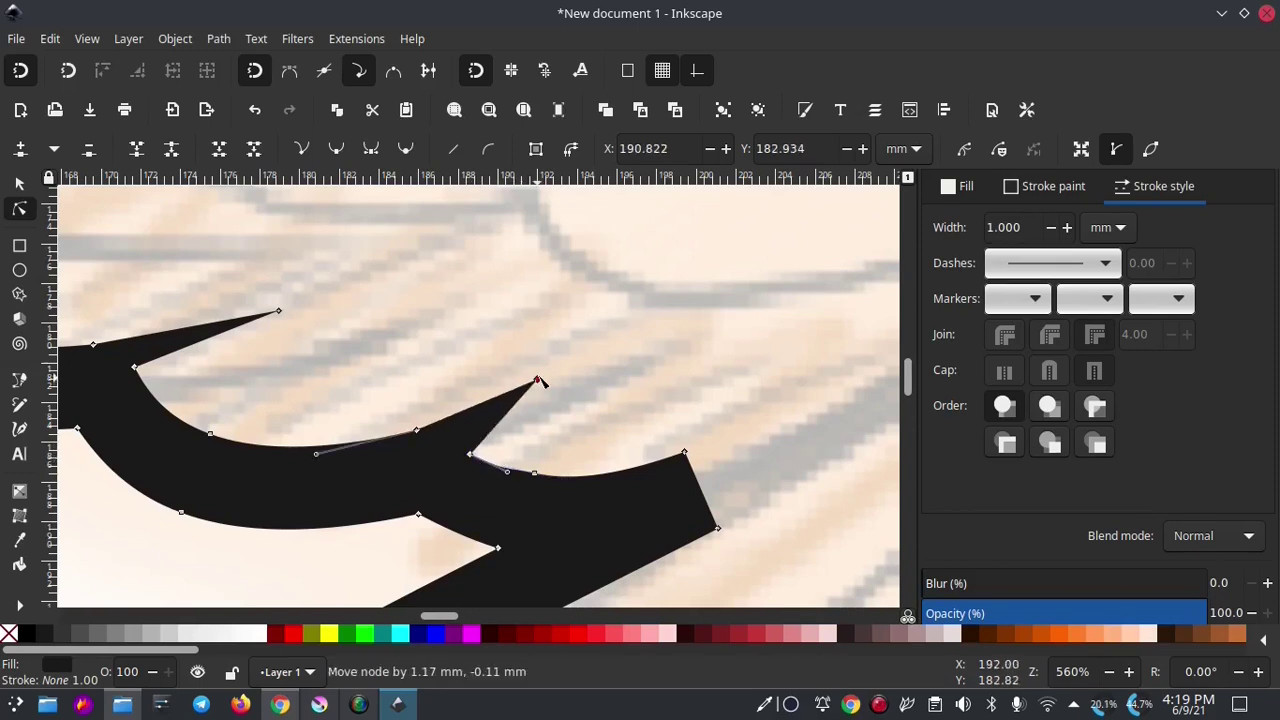
pyautogui.press('Escape')
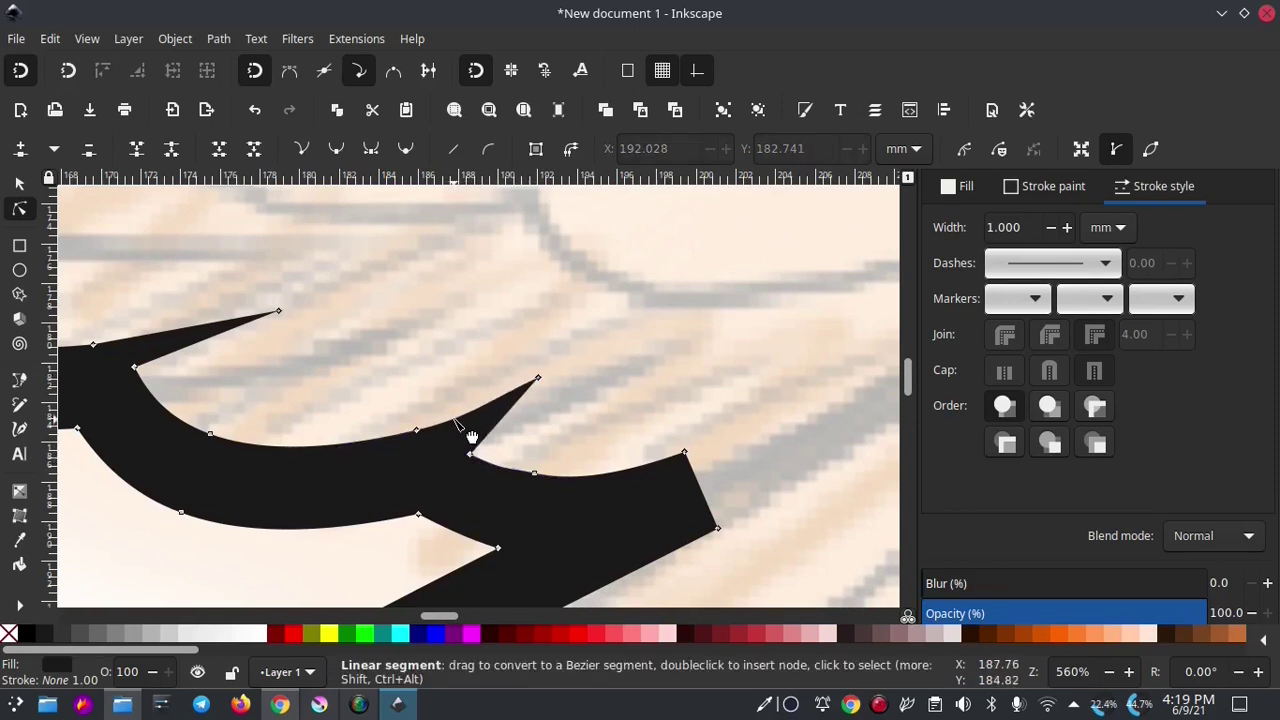
# - Insert a node between the feather's two end nodes and pull it into a point
pyautogui.scroll(-2, 583, 463)
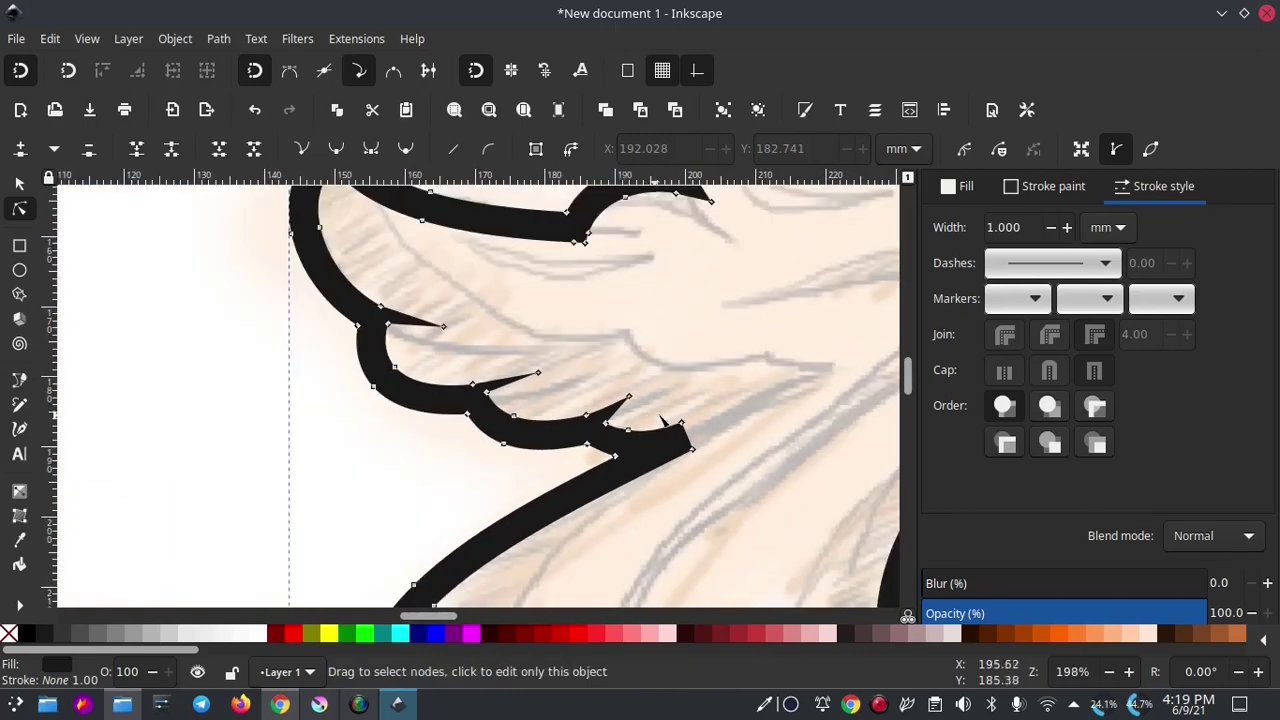
pyautogui.scroll(-1, 583, 463)
pyautogui.hscroll(1, 583, 463)
pyautogui.scroll(1, 560, 467)
pyautogui.moveTo(502, 550); pyautogui.dragTo(502, 550)
pyautogui.scroll(1, 520, 496)
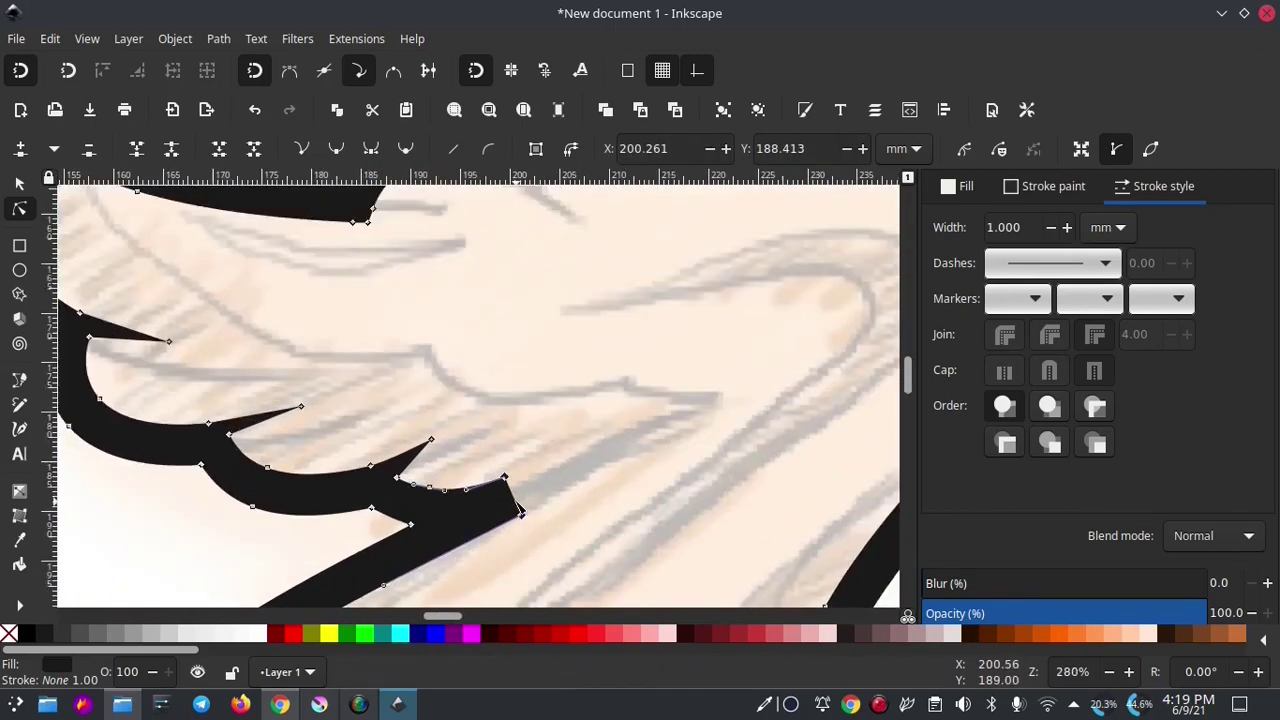
pyautogui.scroll(2, 520, 496)
pyautogui.click(22, 148)
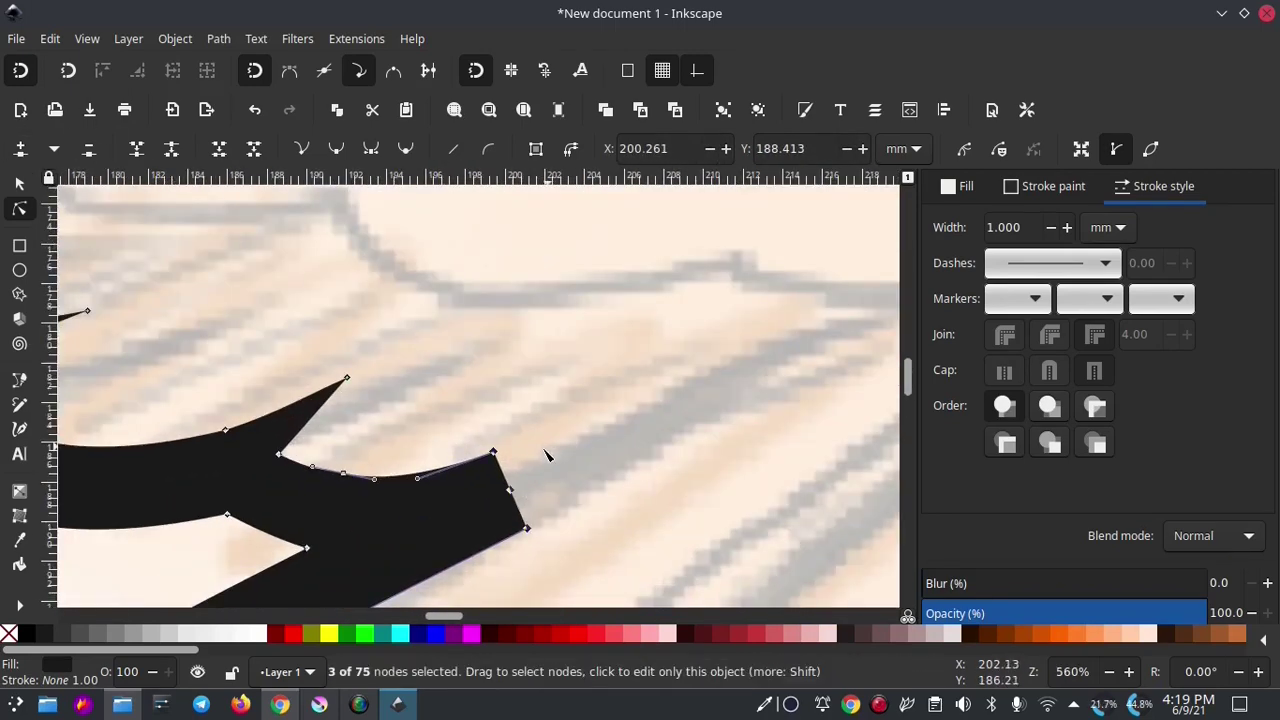
pyautogui.moveTo(509, 490); pyautogui.dragTo(521, 482)
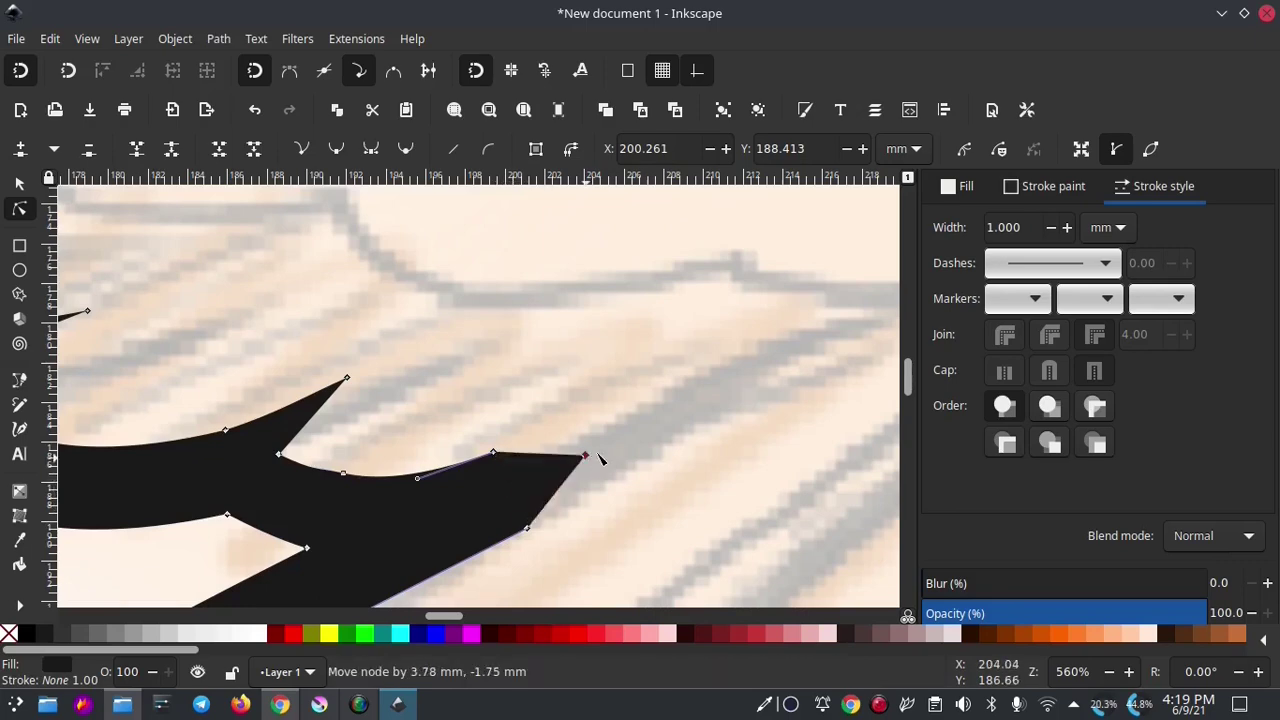
# - Lengthen the new spike, adjust its edge nodes and smooth the curve leading into it
pyautogui.scroll(-1, 716, 398)
pyautogui.moveTo(716, 398); pyautogui.dragTo(747, 363)
pyautogui.scroll(-2, 716, 398)
pyautogui.scroll(1, 720, 395)
pyautogui.scroll(1, 724, 391)
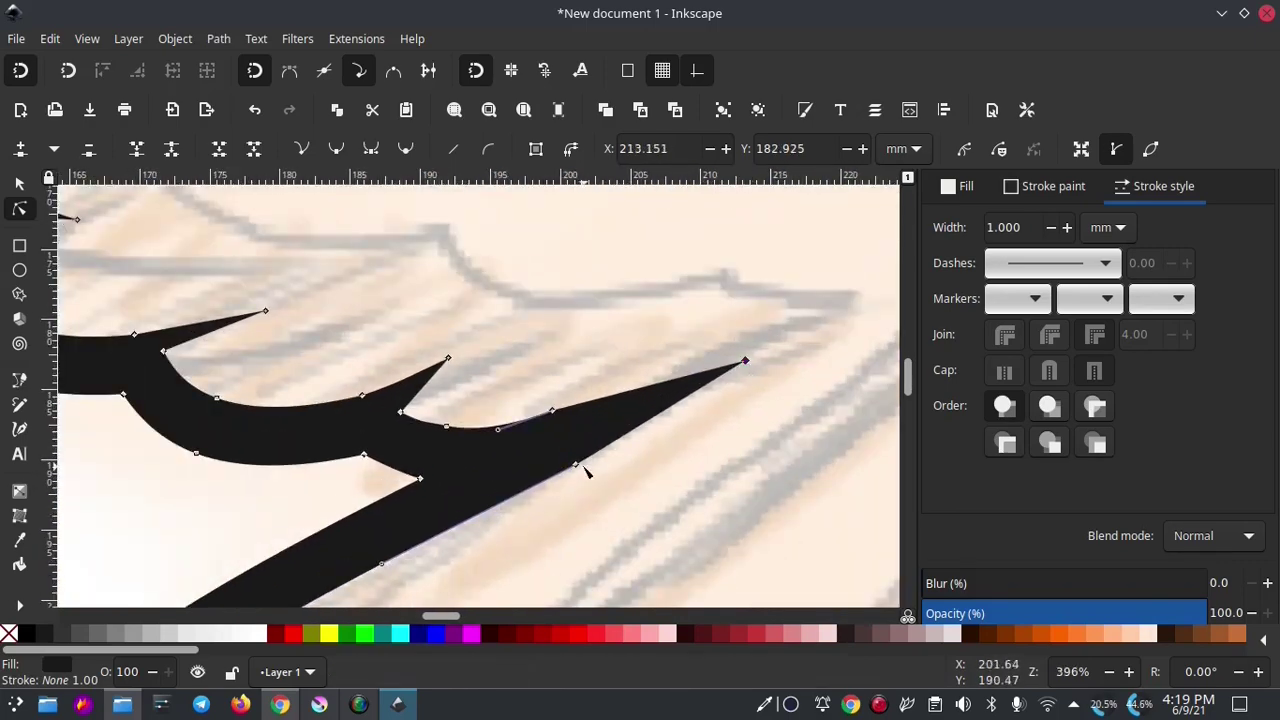
pyautogui.moveTo(575, 463); pyautogui.dragTo(573, 461)
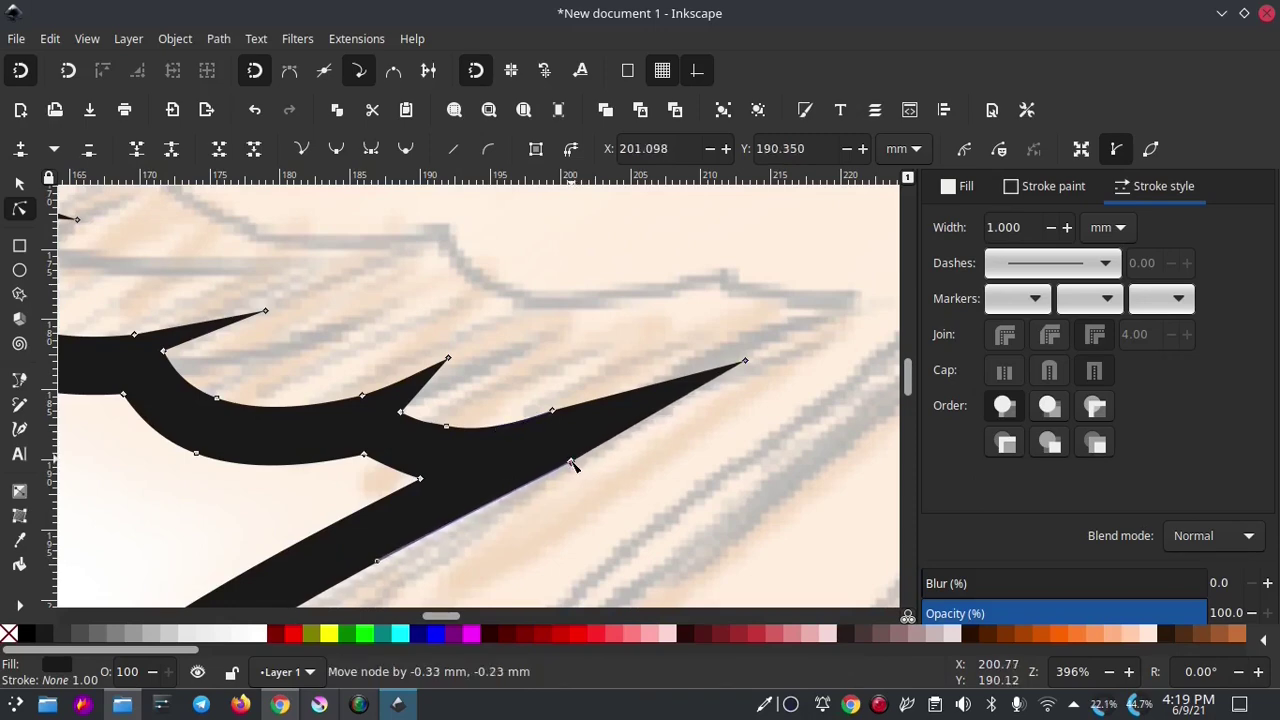
pyautogui.click(582, 464)
pyautogui.click(586, 466)
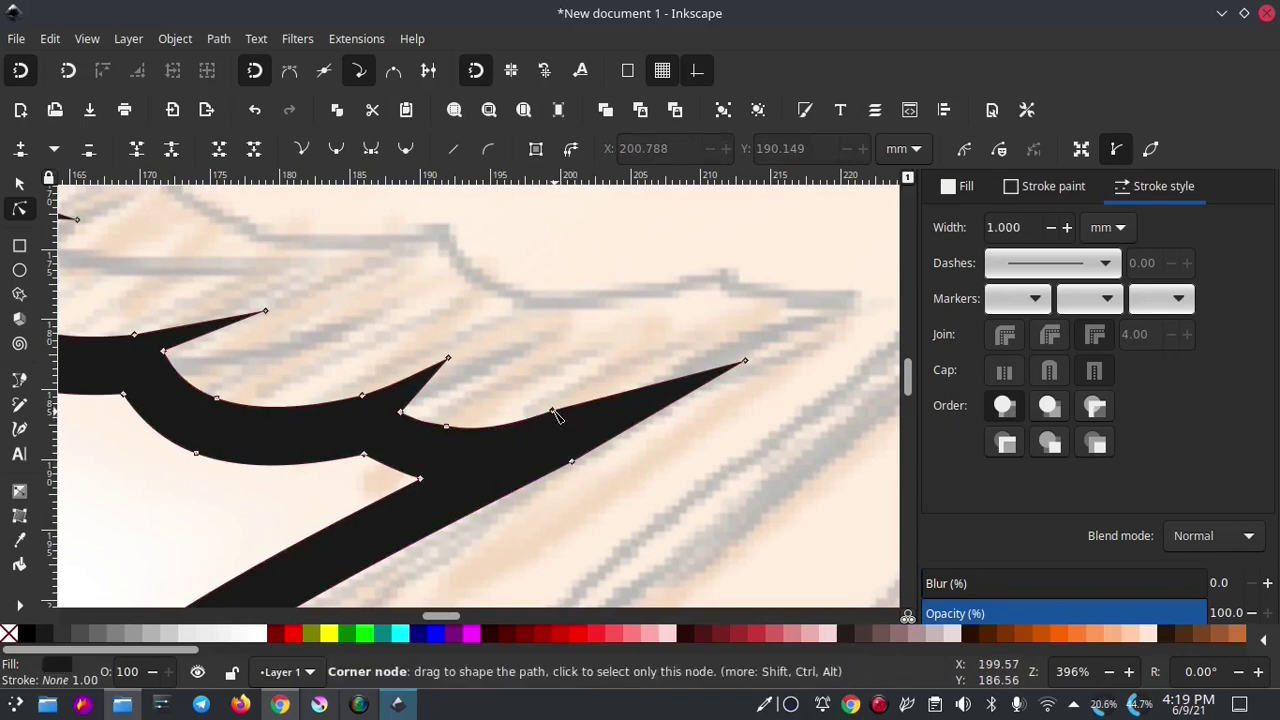
pyautogui.moveTo(557, 416); pyautogui.dragTo(500, 443)
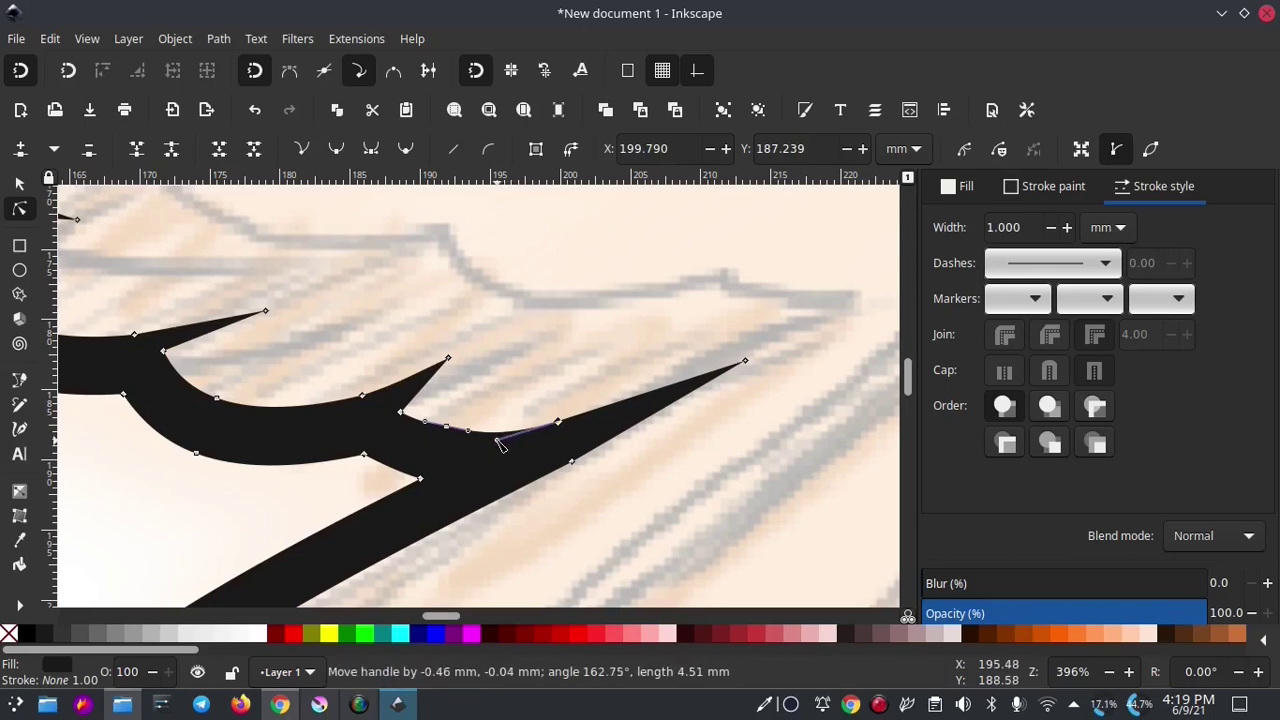
pyautogui.click(577, 397)
# - Stretch the feather spike further up-right and pull its tip right and down
pyautogui.scroll(1, 677, 447)
pyautogui.hscroll(-2, 677, 447)
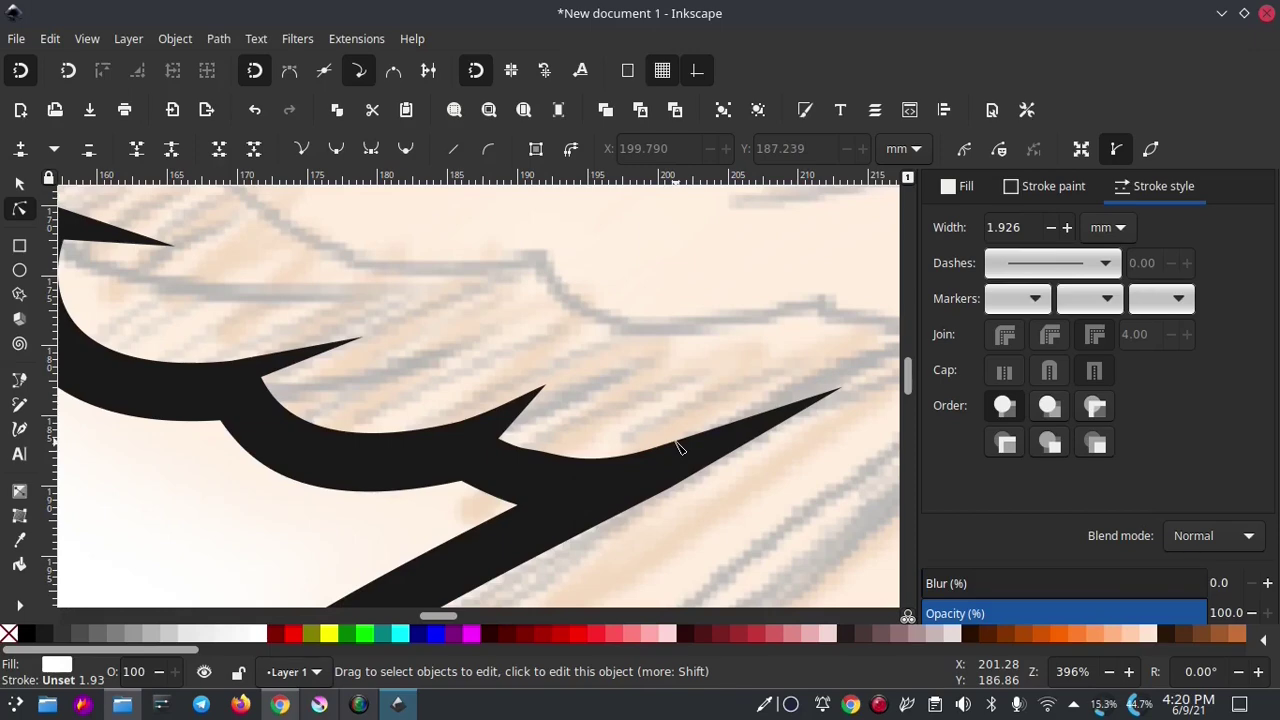
pyautogui.scroll(1, 640, 355)
pyautogui.hscroll(-1, 640, 355)
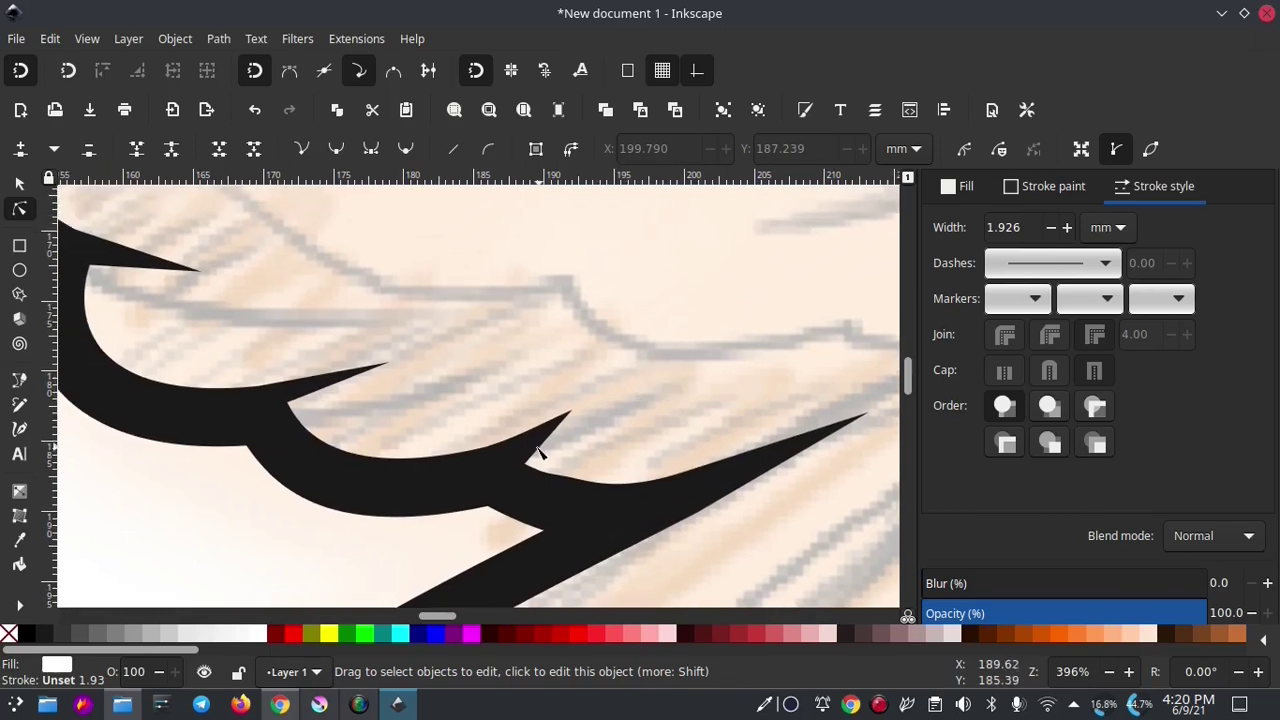
pyautogui.click(538, 451)
pyautogui.moveTo(577, 415); pyautogui.dragTo(655, 393)
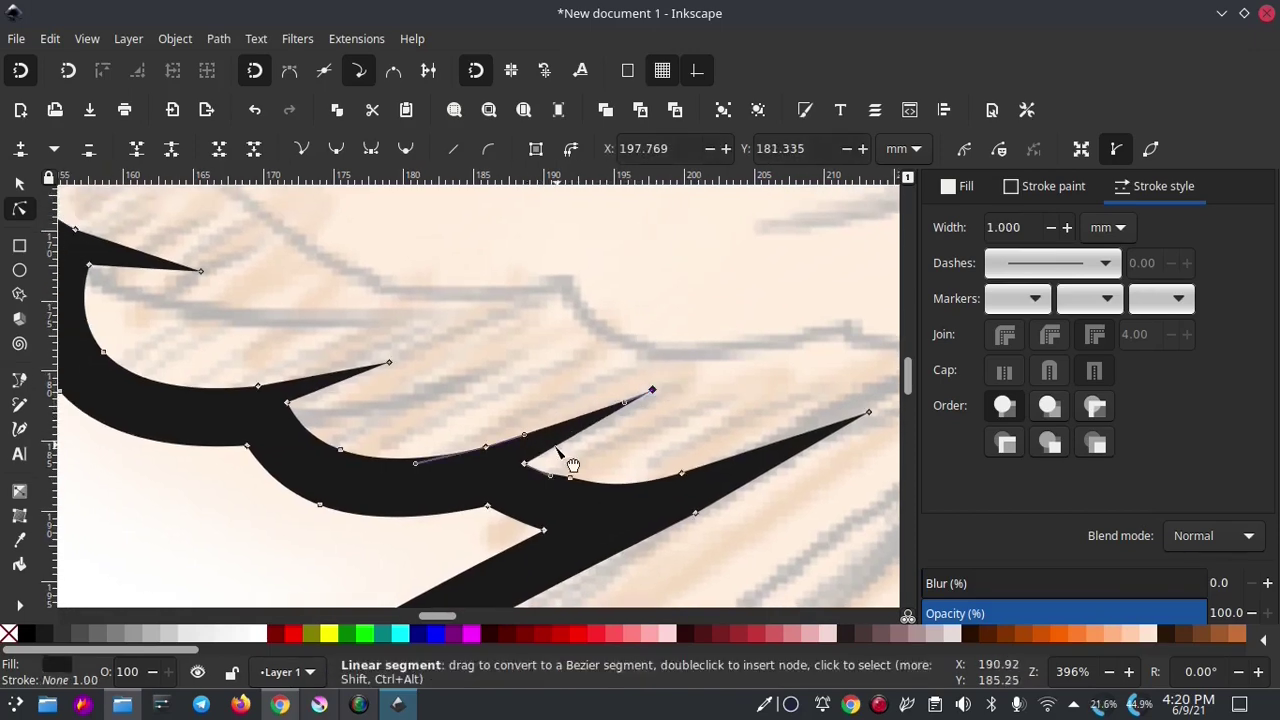
pyautogui.hscroll(-6, 517, 397)
pyautogui.scroll(1, 517, 397)
pyautogui.hscroll(-4, 560, 363)
pyautogui.scroll(2, 560, 363)
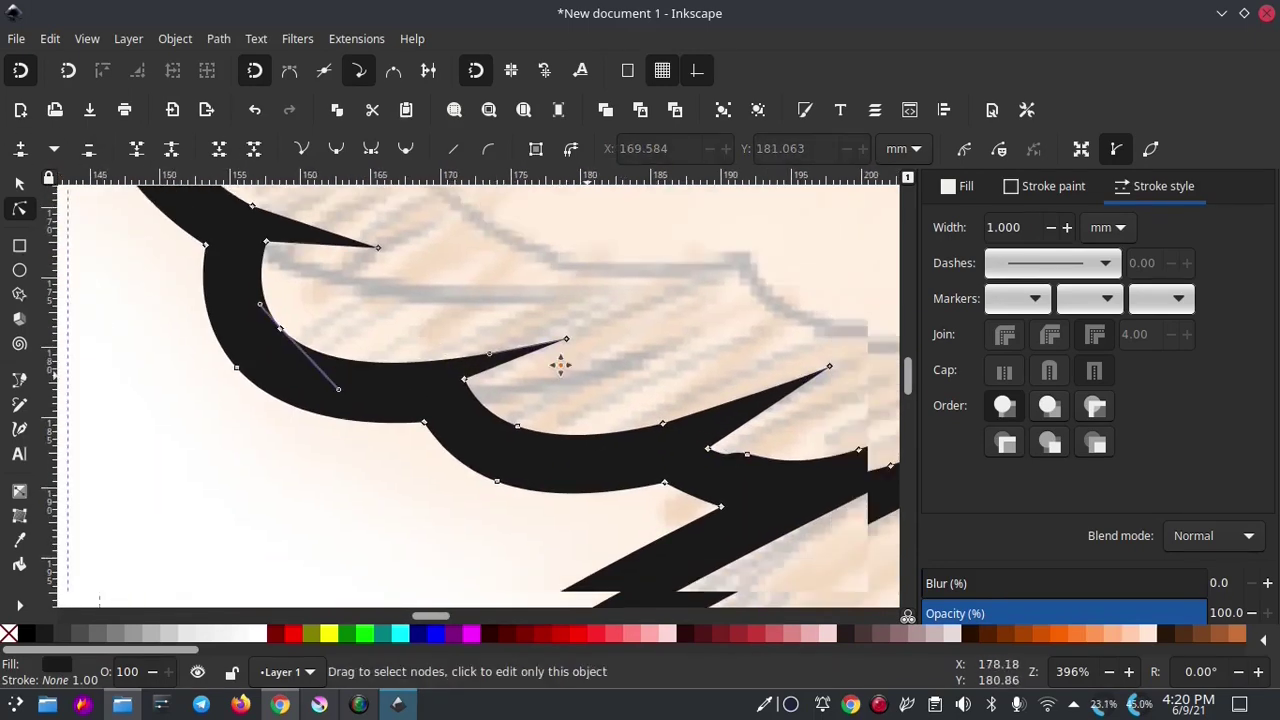
pyautogui.scroll(2, 385, 285)
pyautogui.scroll(2, 510, 452)
pyautogui.press('Escape')
pyautogui.click(510, 452)
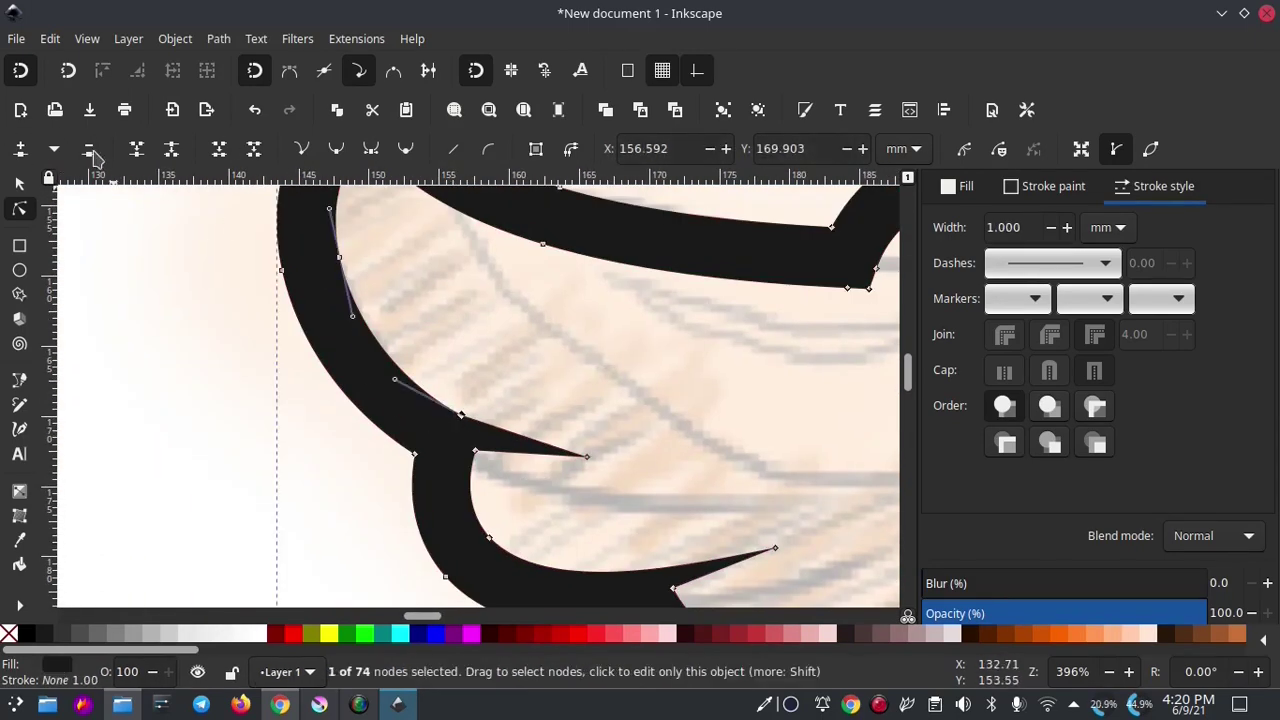
pyautogui.moveTo(585, 455)
pyautogui.mouseDown()
pyautogui.moveTo(612, 468)
pyautogui.moveTo(640, 457)
pyautogui.mouseUp()
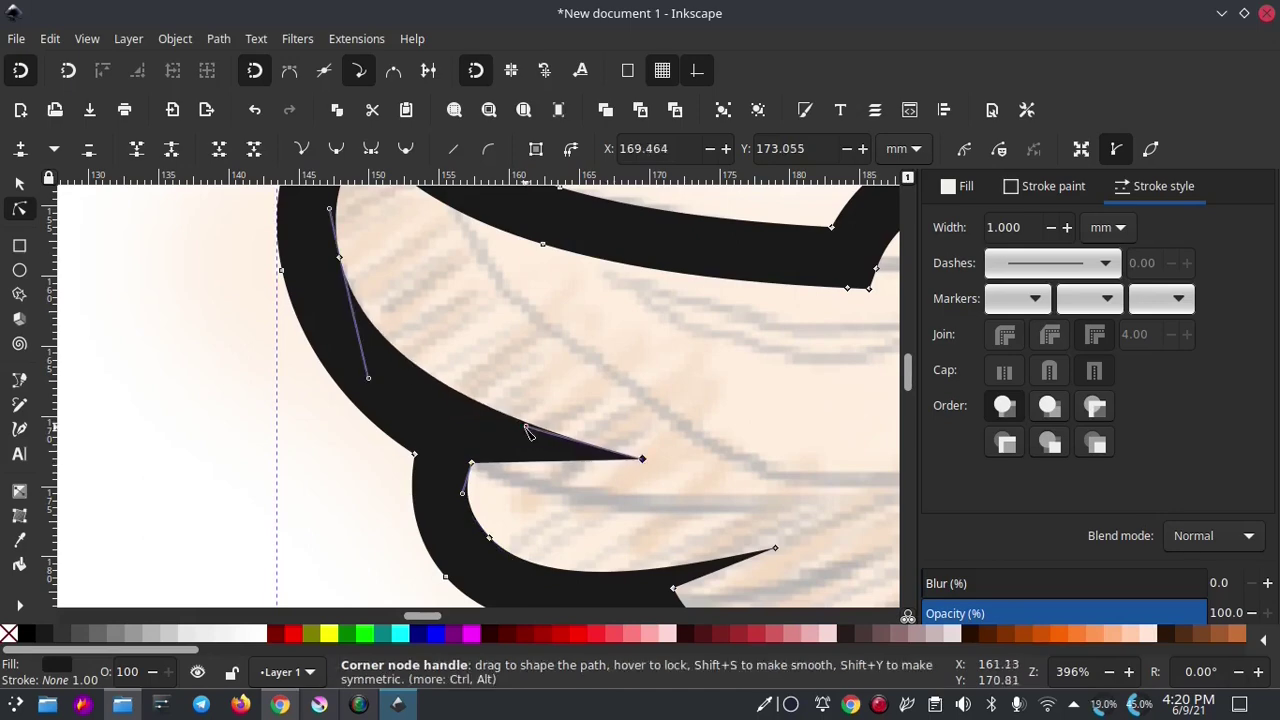
pyautogui.press('Escape')
# - Pull the outline's bottom node down into a long spike
pyautogui.scroll(-1, 551, 428)
pyautogui.click(548, 378)
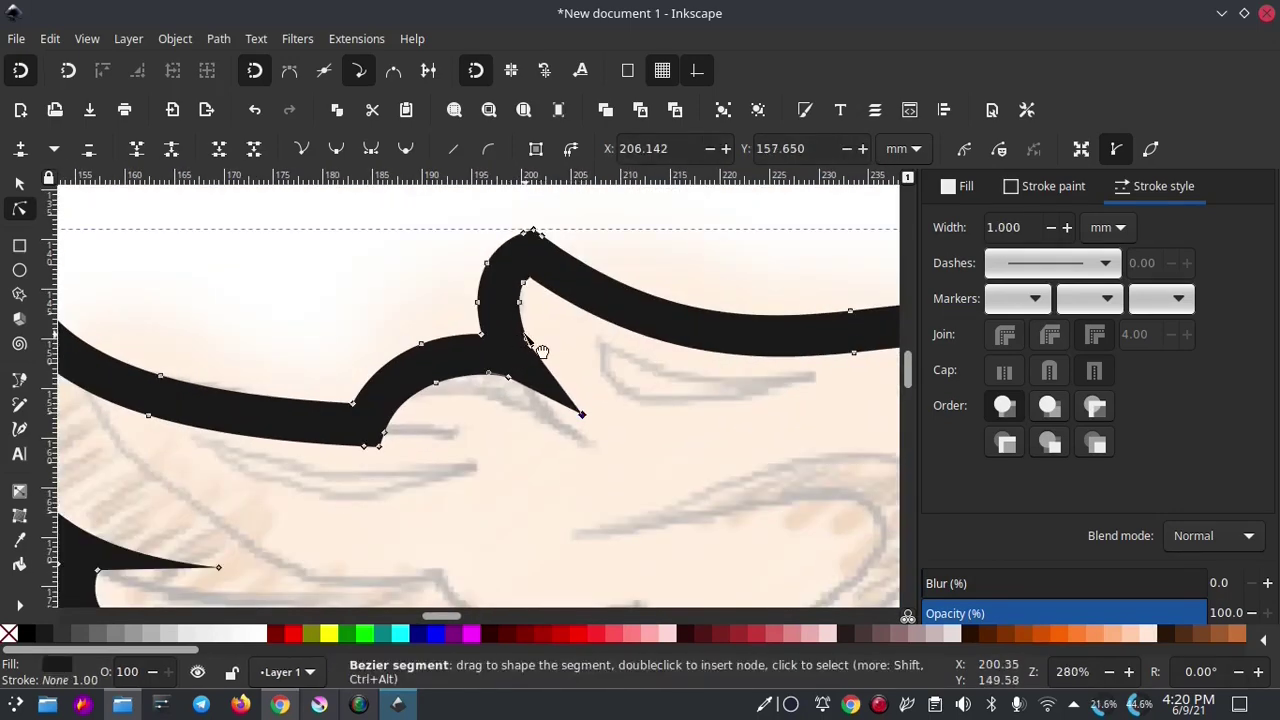
pyautogui.scroll(2, 578, 402)
pyautogui.hscroll(-4, 416, 455)
pyautogui.scroll(-2, 416, 455)
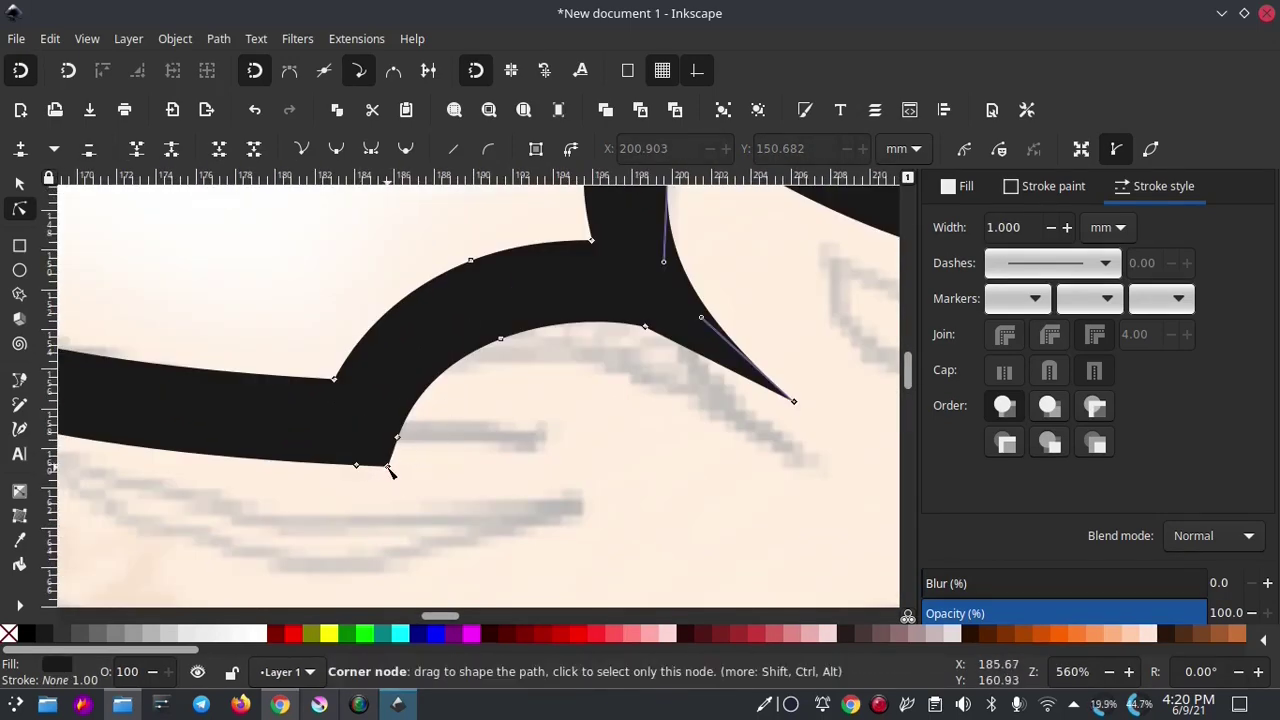
pyautogui.moveTo(387, 464)
pyautogui.mouseDown()
pyautogui.moveTo(405, 562)
pyautogui.moveTo(424, 545)
pyautogui.mouseUp()
pyautogui.scroll(-1, 405, 562)
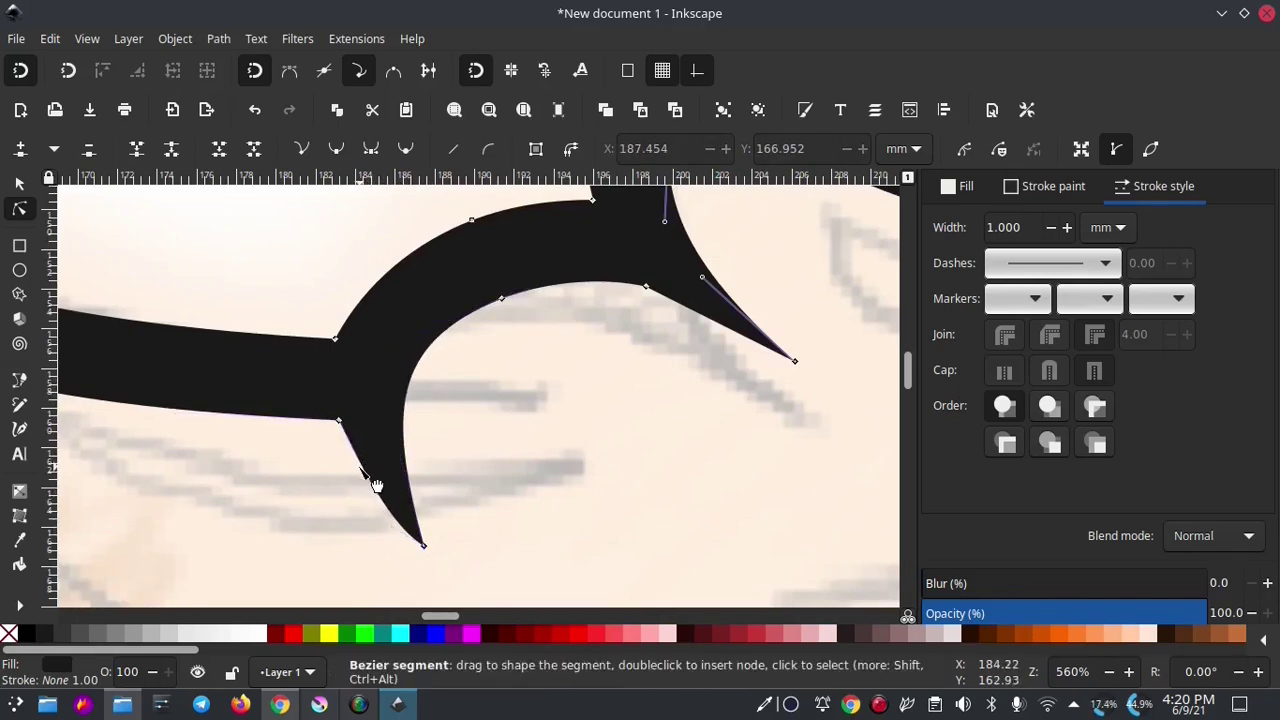
pyautogui.scroll(-1, 425, 415)
pyautogui.scroll(-3, 420, 400)
# - Deselect the wing outline, select the background rectangle and zoom around the Z
pyautogui.click(387, 309)
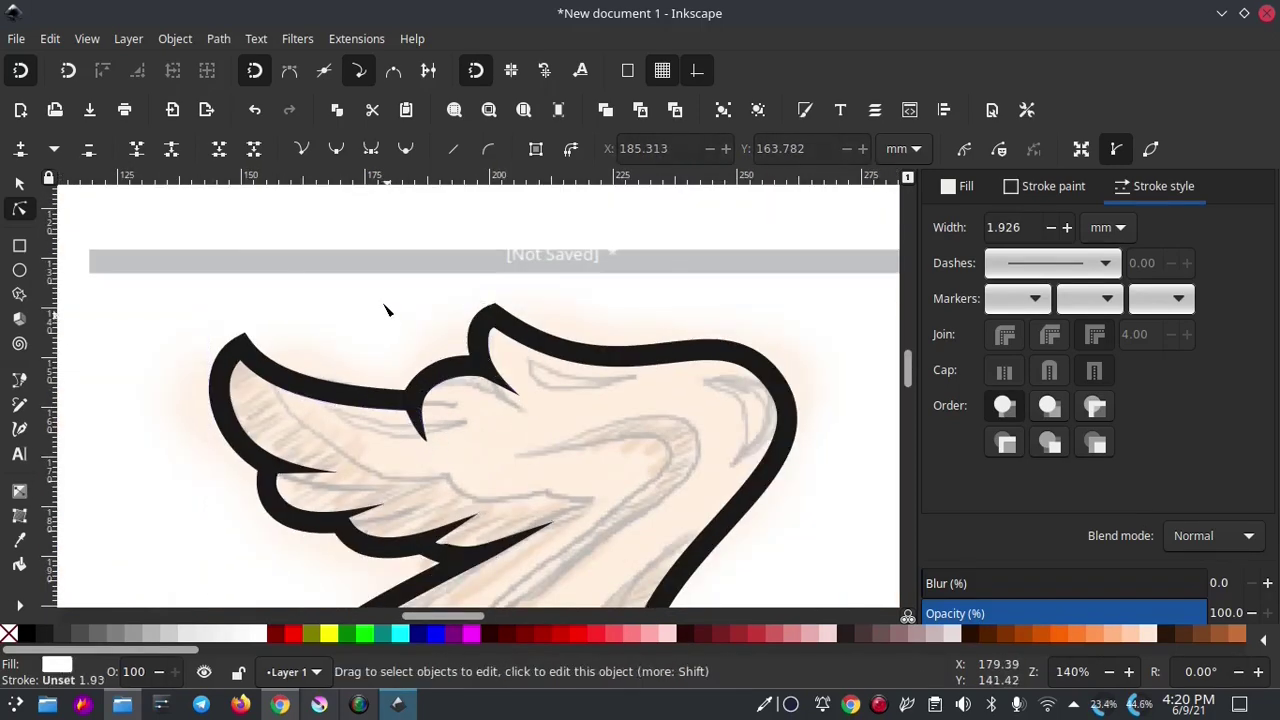
pyautogui.click(19, 183)
pyautogui.click(128, 200)
pyautogui.scroll(-2, 523, 408)
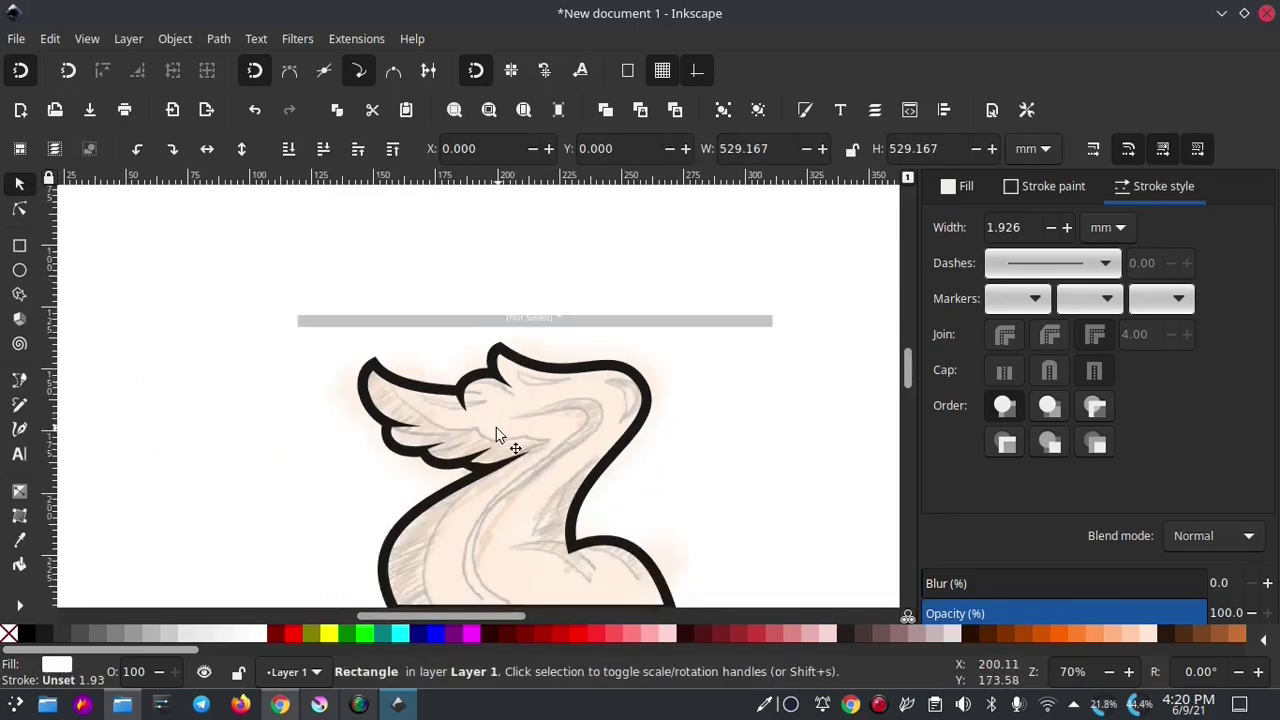
pyautogui.scroll(1, 574, 363)
pyautogui.scroll(1, 574, 370)
pyautogui.scroll(-1, 594, 349)
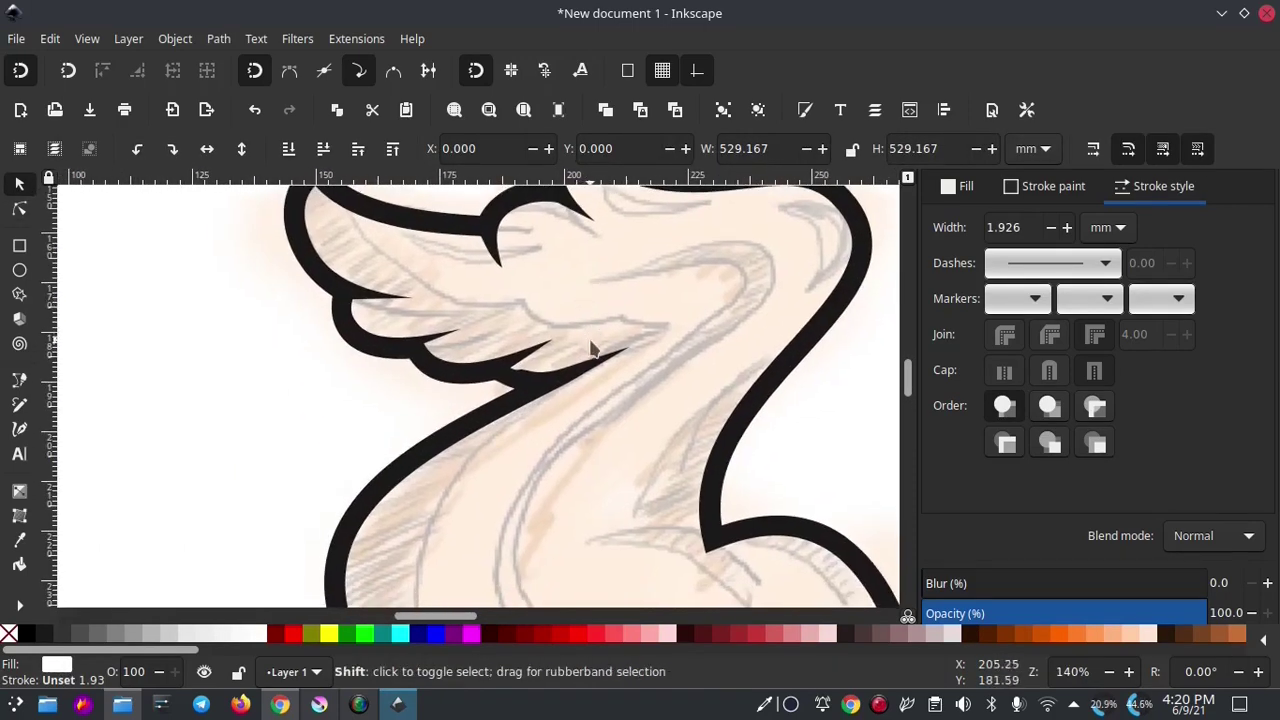
pyautogui.scroll(-1, 733, 368)
pyautogui.scroll(1, 733, 368)
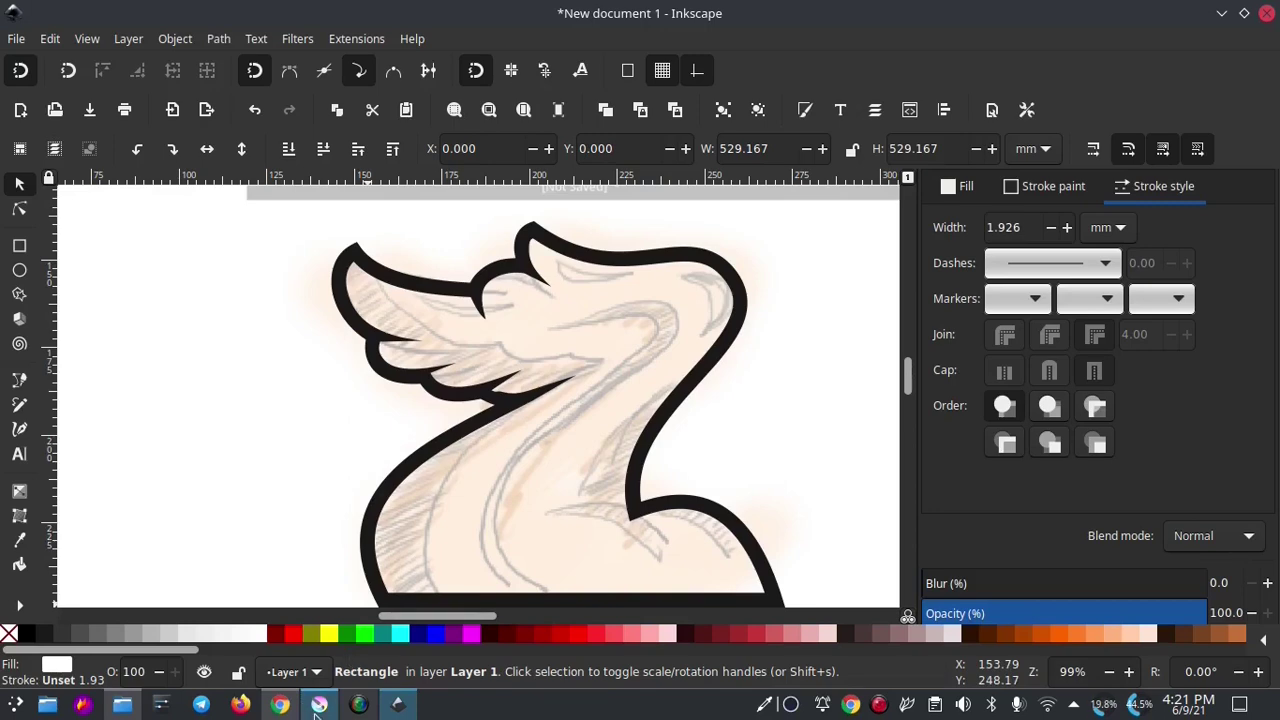
pyautogui.scroll(-1, 588, 320)
# - Draw a tapered Ellipse-shaped two-segment black curve down through the Z and inspect its nodes
pyautogui.click(19, 381)
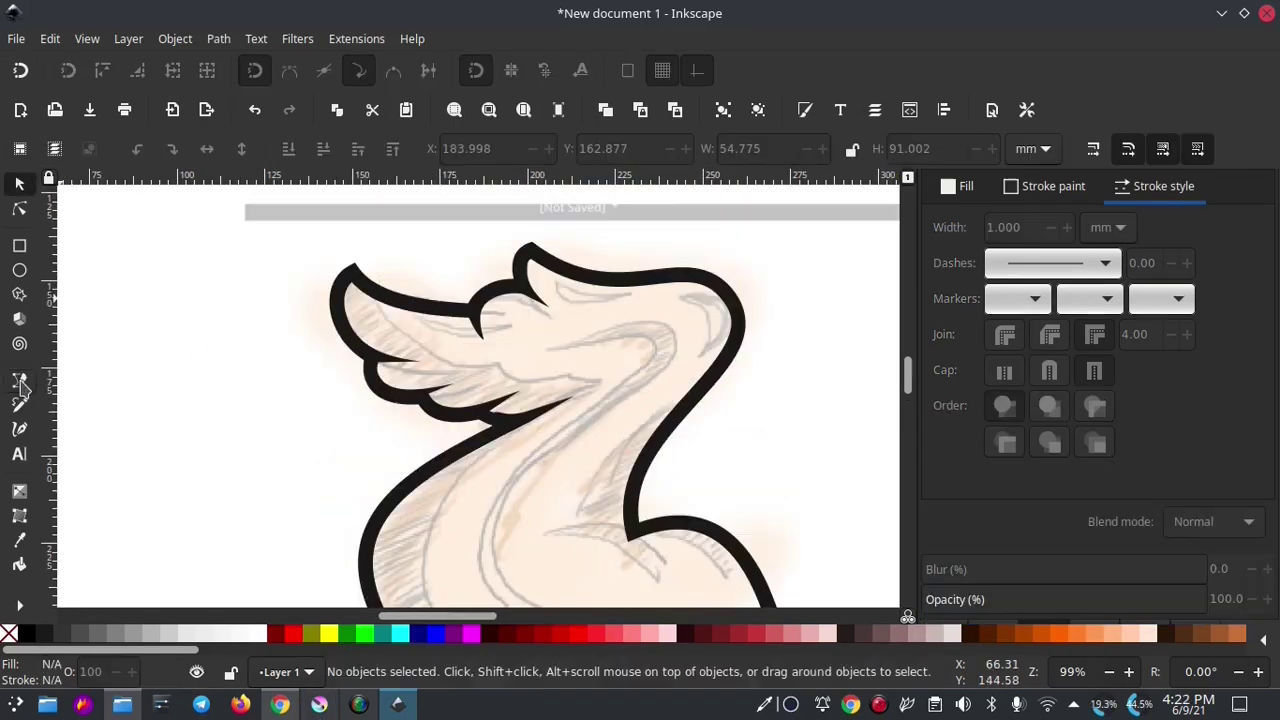
pyautogui.click(408, 152)
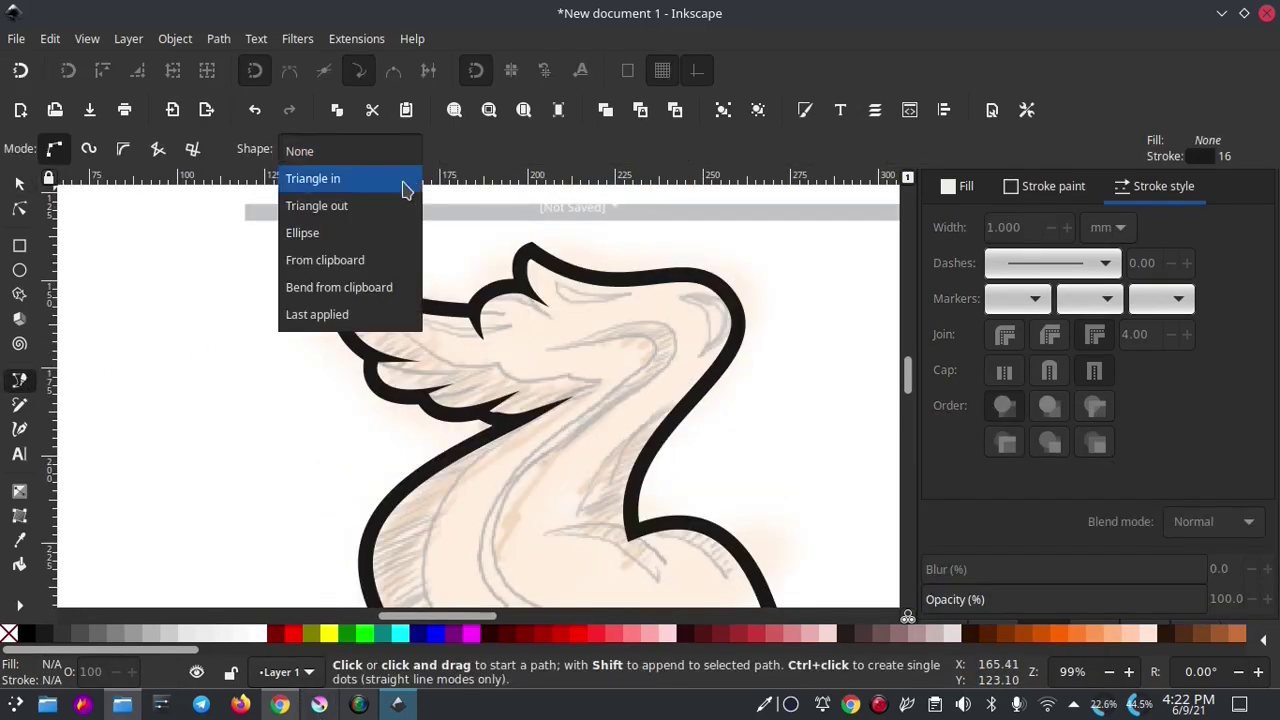
pyautogui.click(337, 240)
pyautogui.click(546, 352)
pyautogui.scroll(-2, 600, 335)
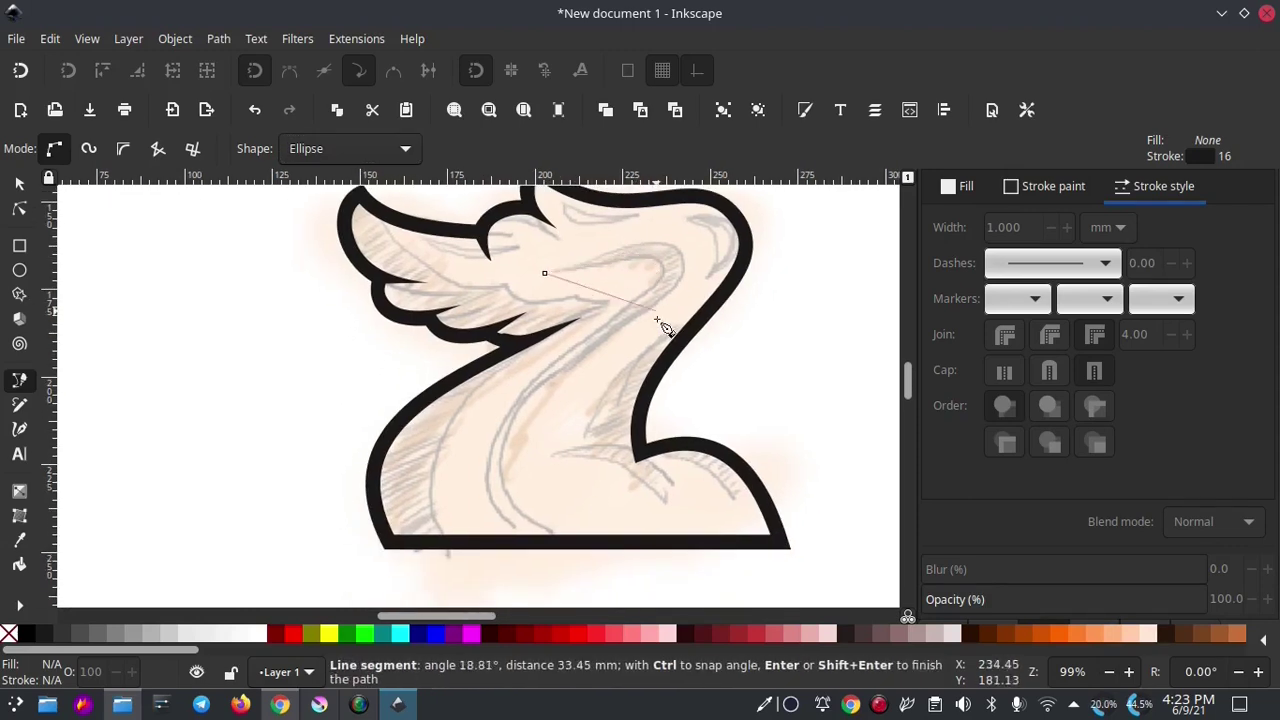
pyautogui.moveTo(621, 313)
pyautogui.mouseDown()
pyautogui.moveTo(536, 402)
pyautogui.moveTo(509, 402)
pyautogui.mouseUp()
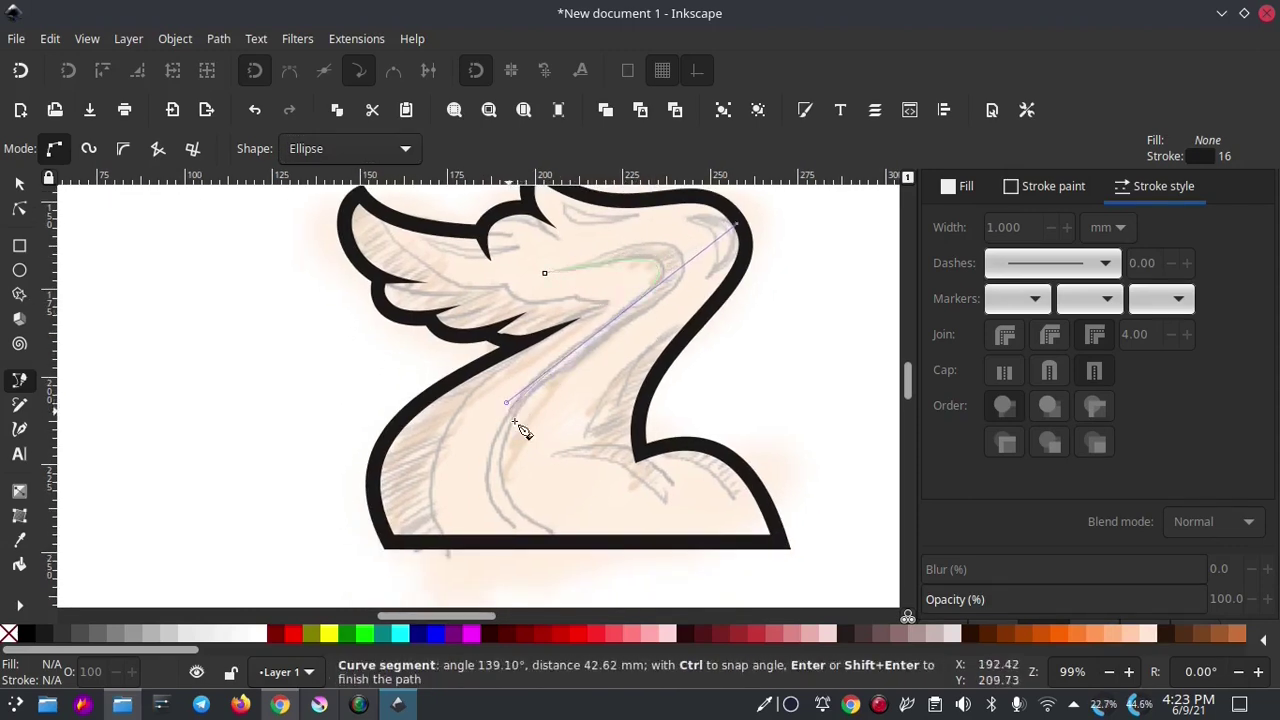
pyautogui.scroll(-1, 505, 410)
pyautogui.moveTo(524, 486); pyautogui.dragTo(648, 567)
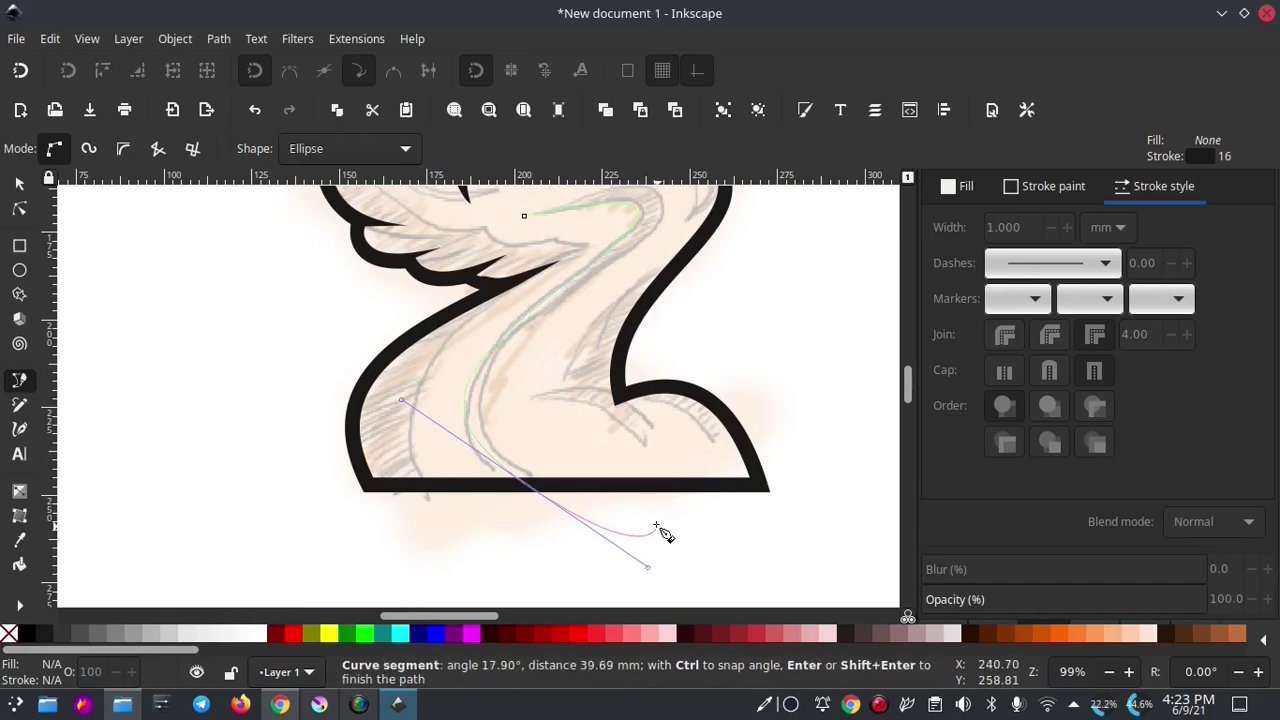
pyautogui.press('Return')
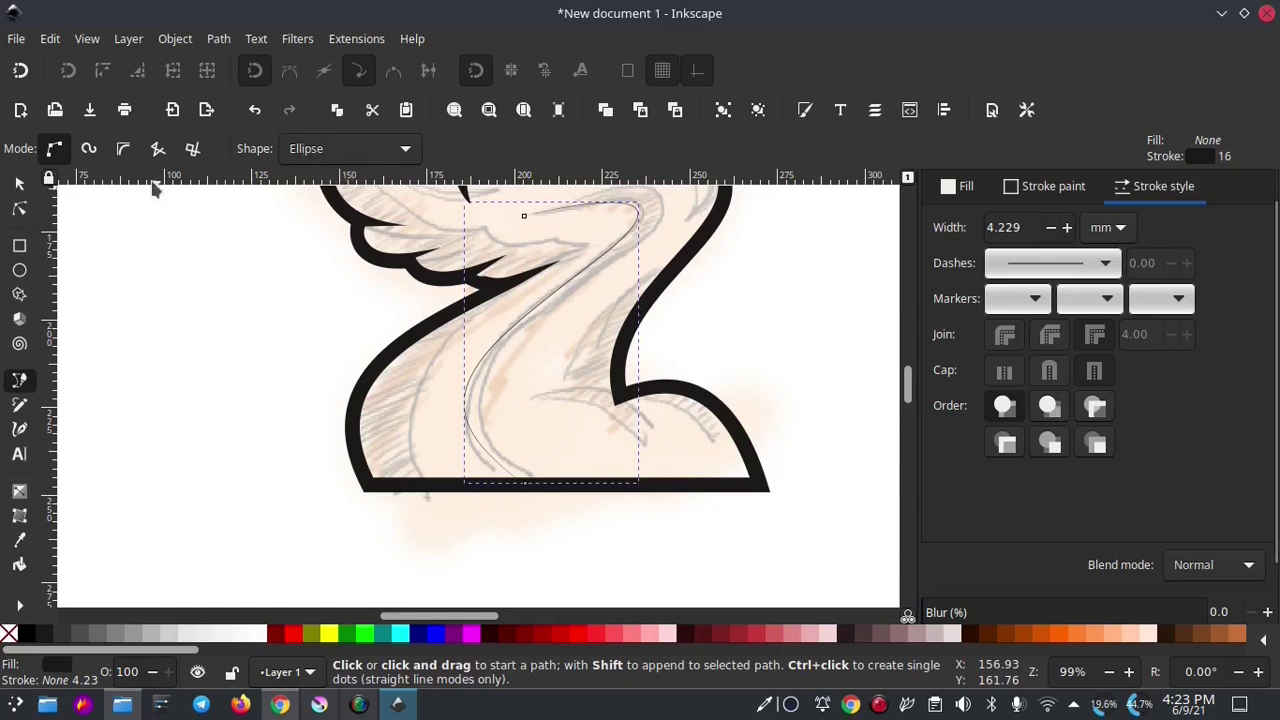
pyautogui.click(21, 212)
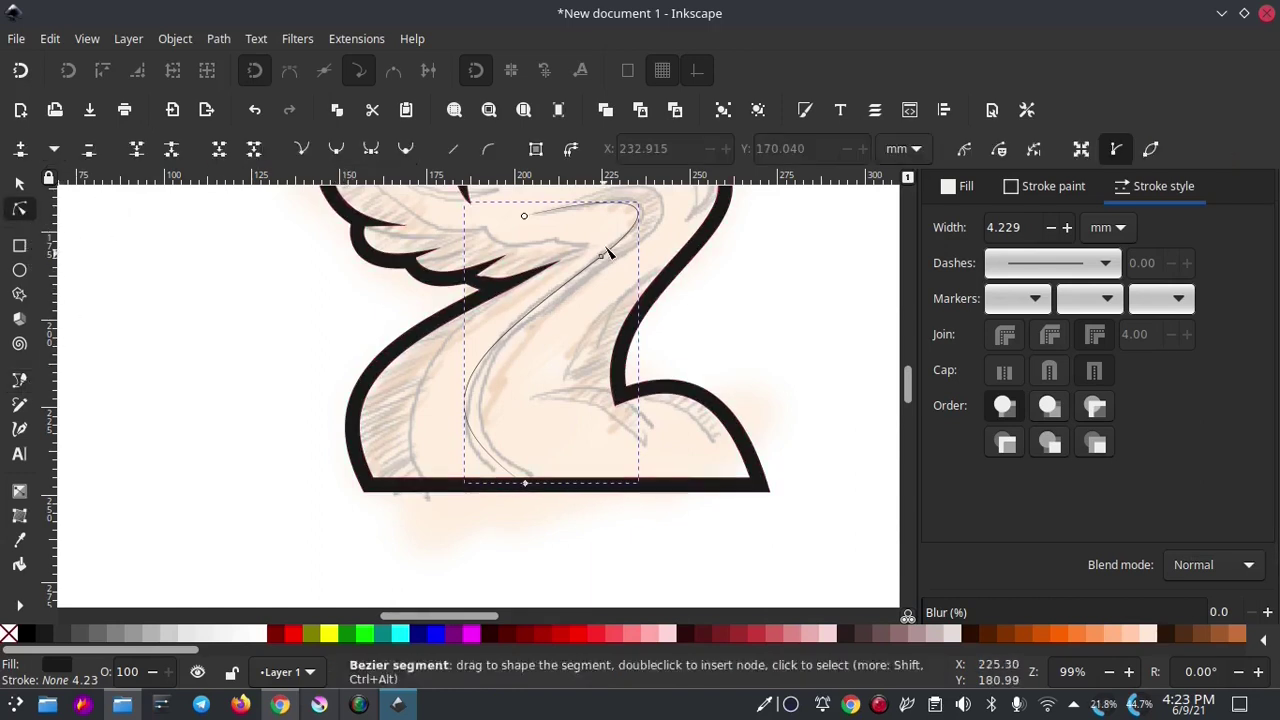
pyautogui.click(524, 218)
# - Deselect the curved stroke and pan the view back over the Z outline
pyautogui.click(80, 228)
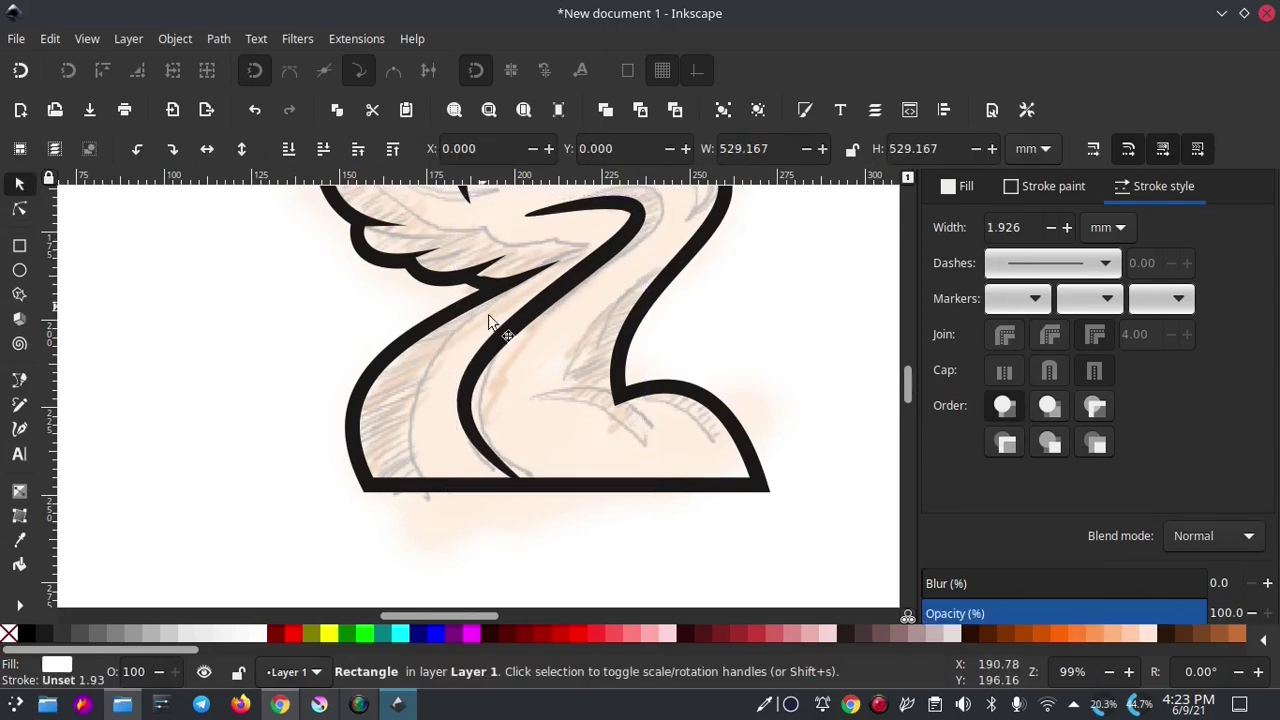
pyautogui.scroll(3, 500, 328)
pyautogui.hscroll(3, 500, 328)
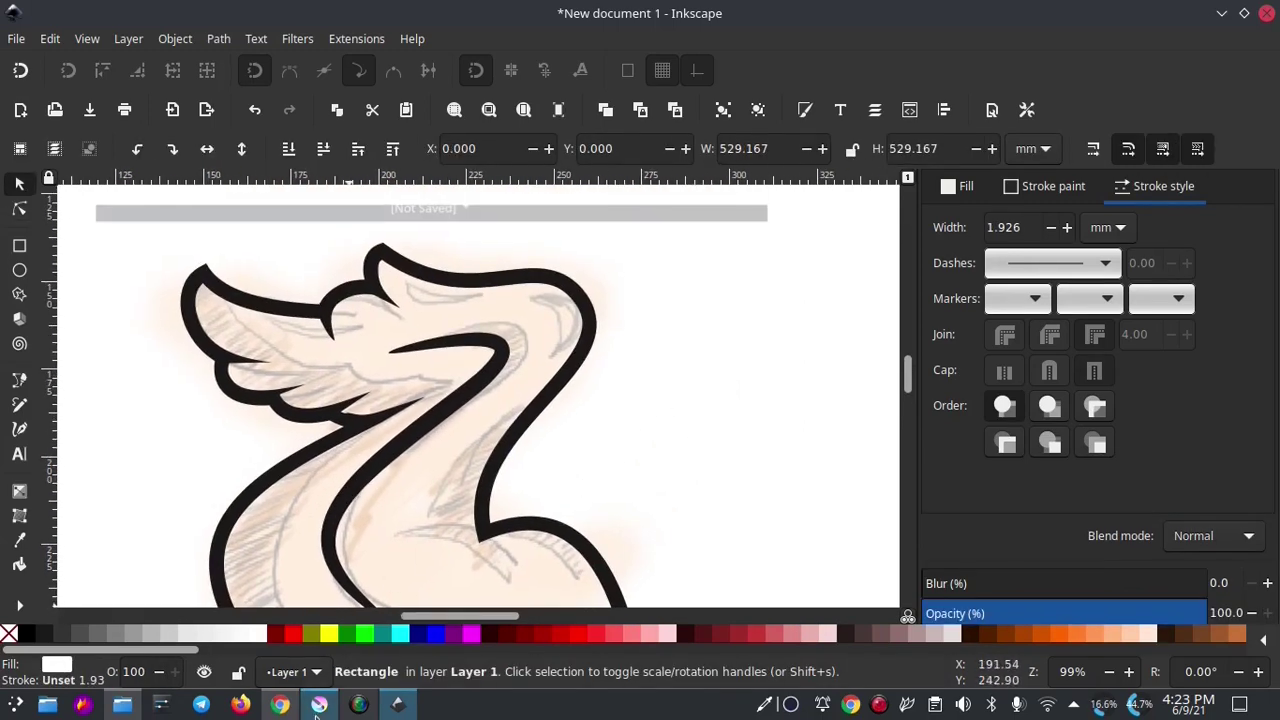
pyautogui.hscroll(-3, 462, 367)
pyautogui.scroll(-2, 462, 367)
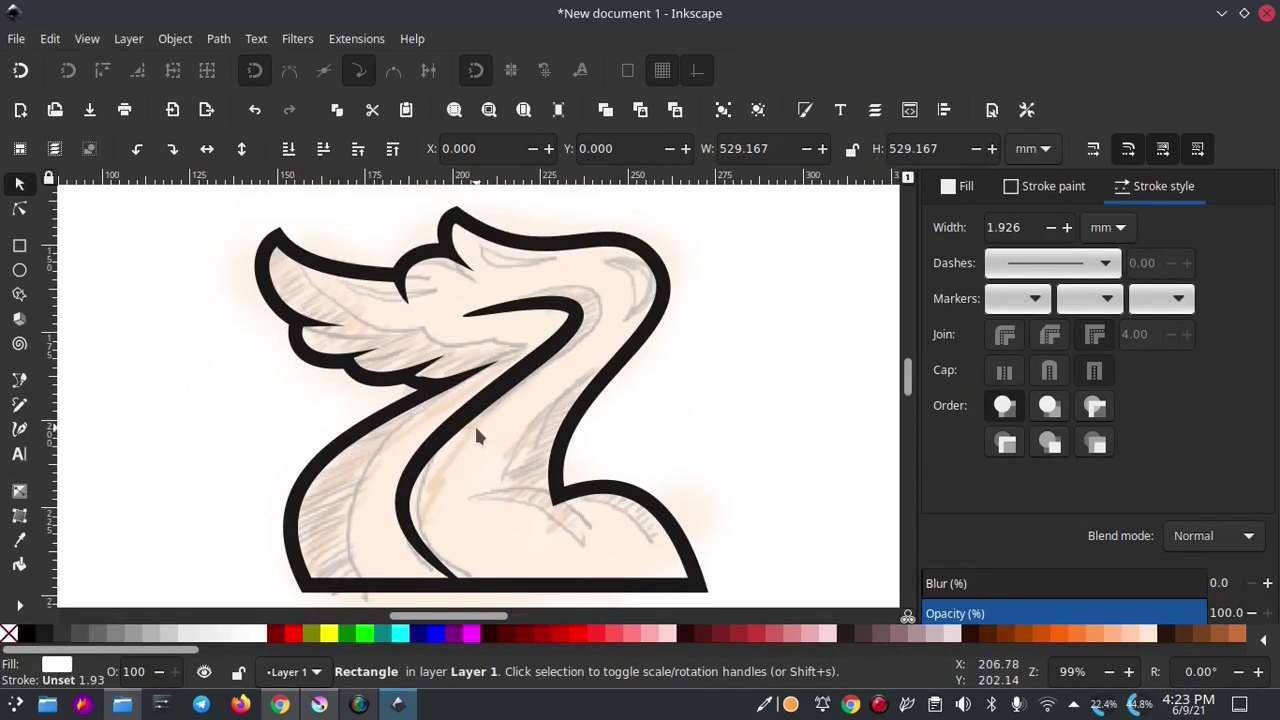
pyautogui.scroll(-2, 434, 377)
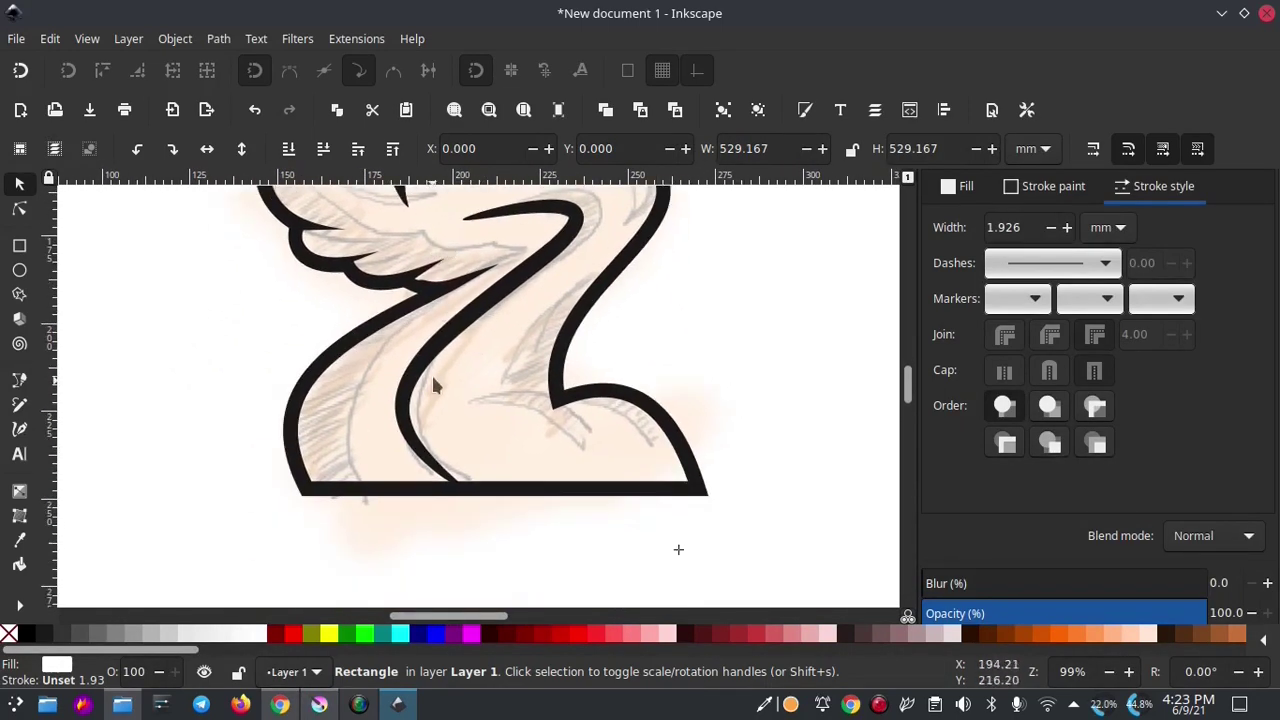
pyautogui.scroll(1, 409, 514)
# - Change the Z outline's fill from 1a1a1a to orange FFA647 and begin a pen shape at the wing tip
pyautogui.click(562, 337)
pyautogui.scroll(2, 562, 337)
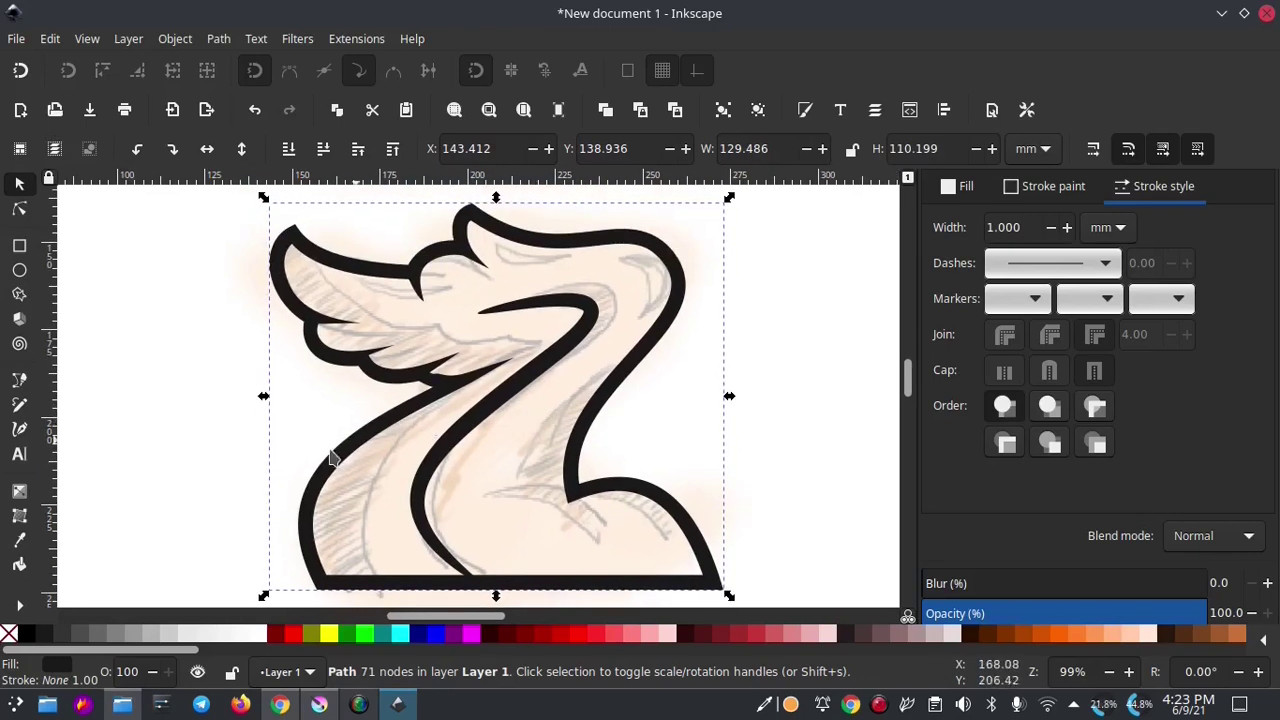
pyautogui.click(62, 667)
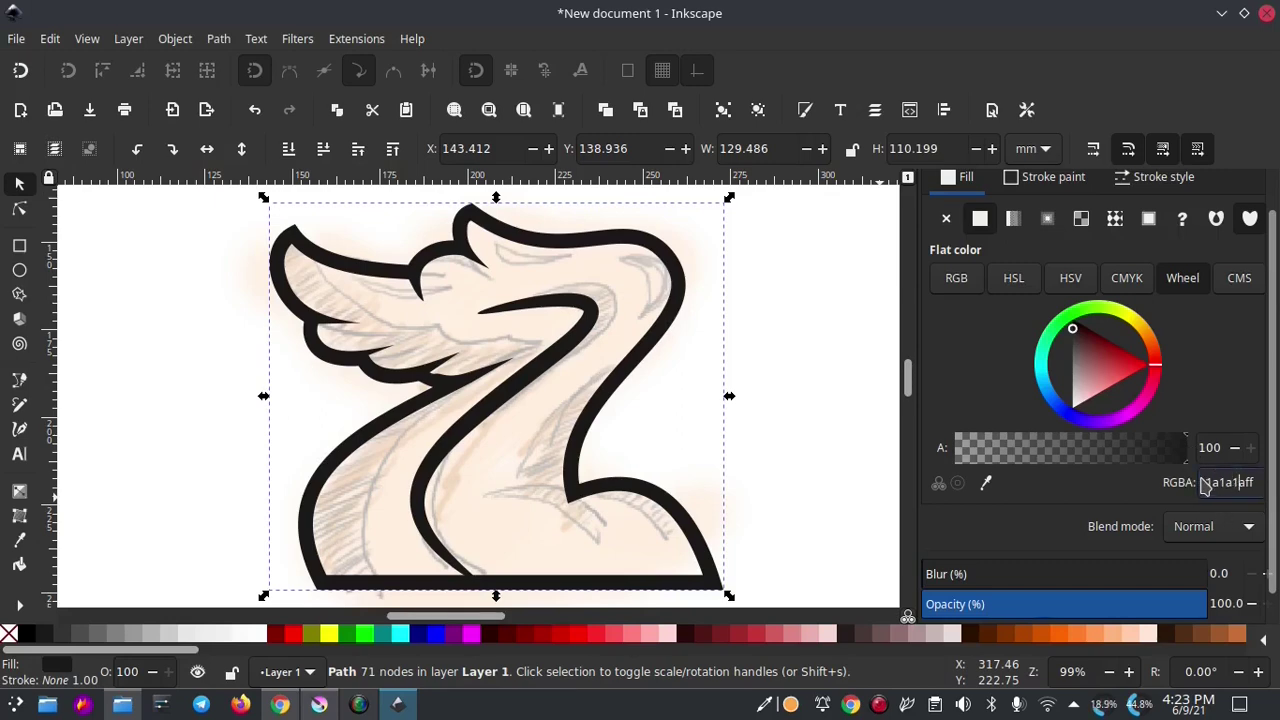
pyautogui.click(1255, 482)
pyautogui.doubleClick(1255, 482)
pyautogui.rightClick(1226, 487)
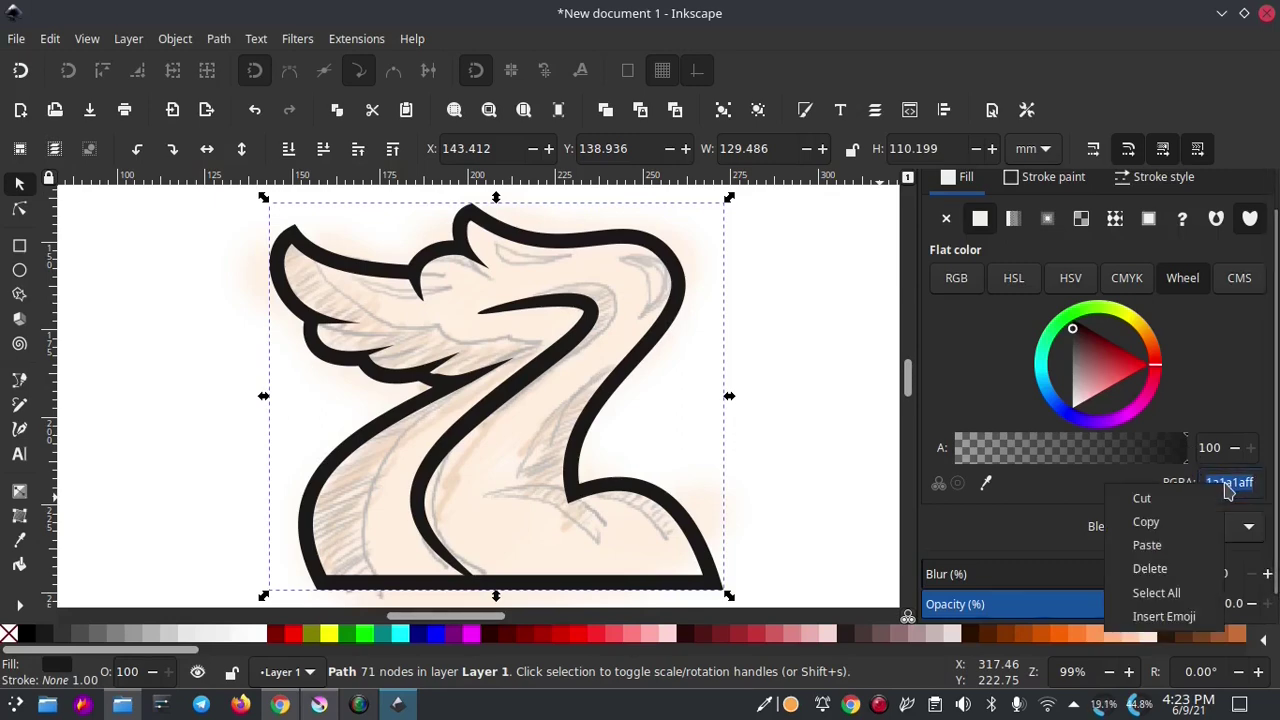
pyautogui.click(1148, 545)
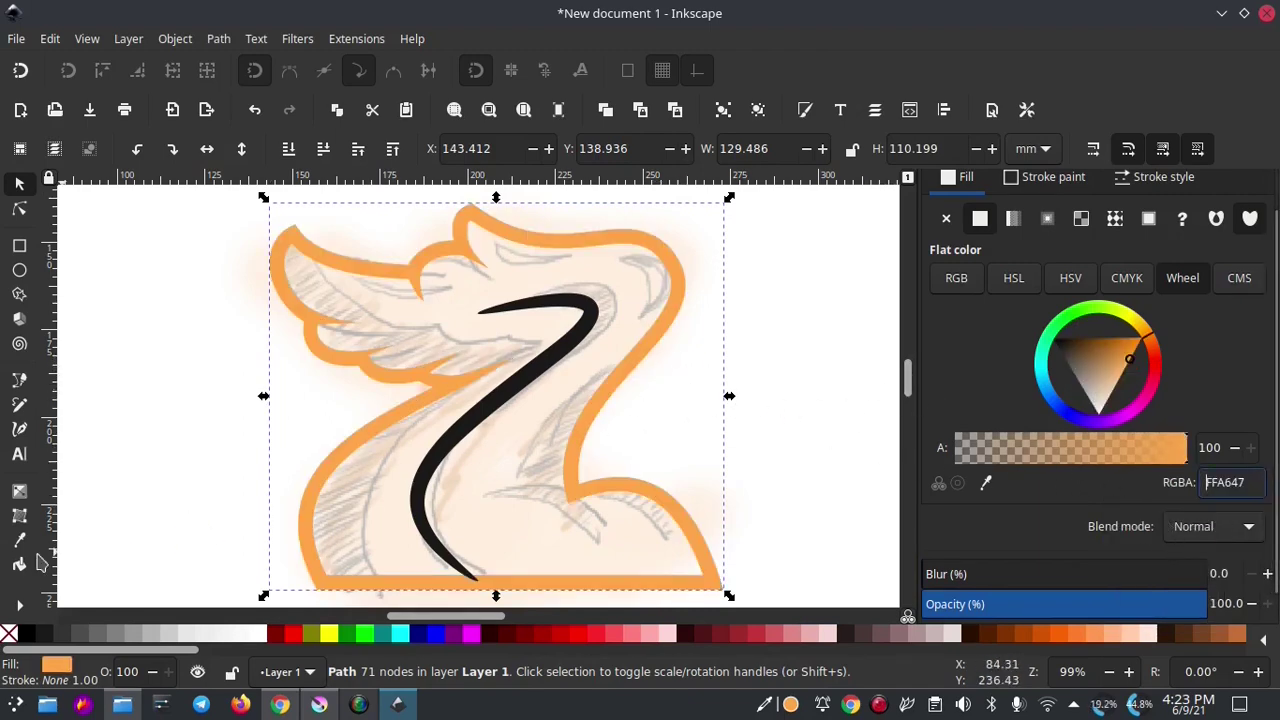
pyautogui.click(19, 380)
pyautogui.click(288, 234)
# - Trace a closed 12-node orange polygon around the Z and remove its stroke
pyautogui.click(410, 271)
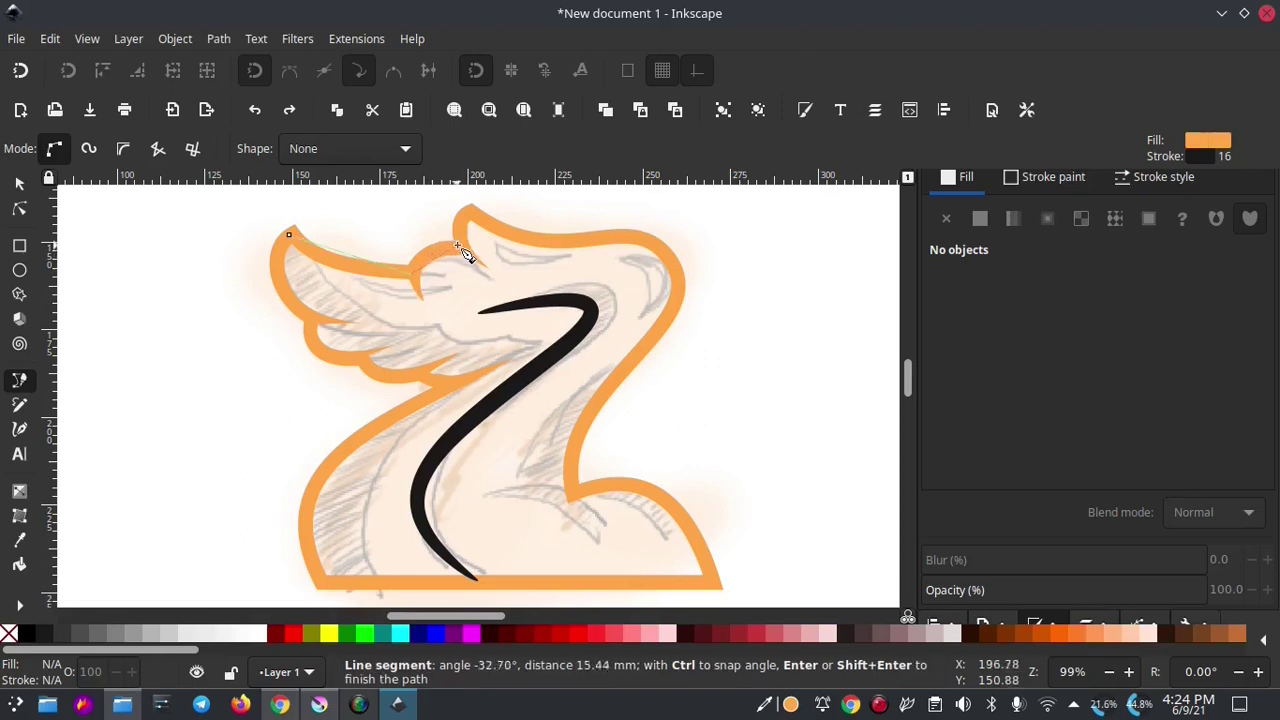
pyautogui.click(470, 208)
pyautogui.click(658, 248)
pyautogui.click(570, 495)
pyautogui.click(712, 580)
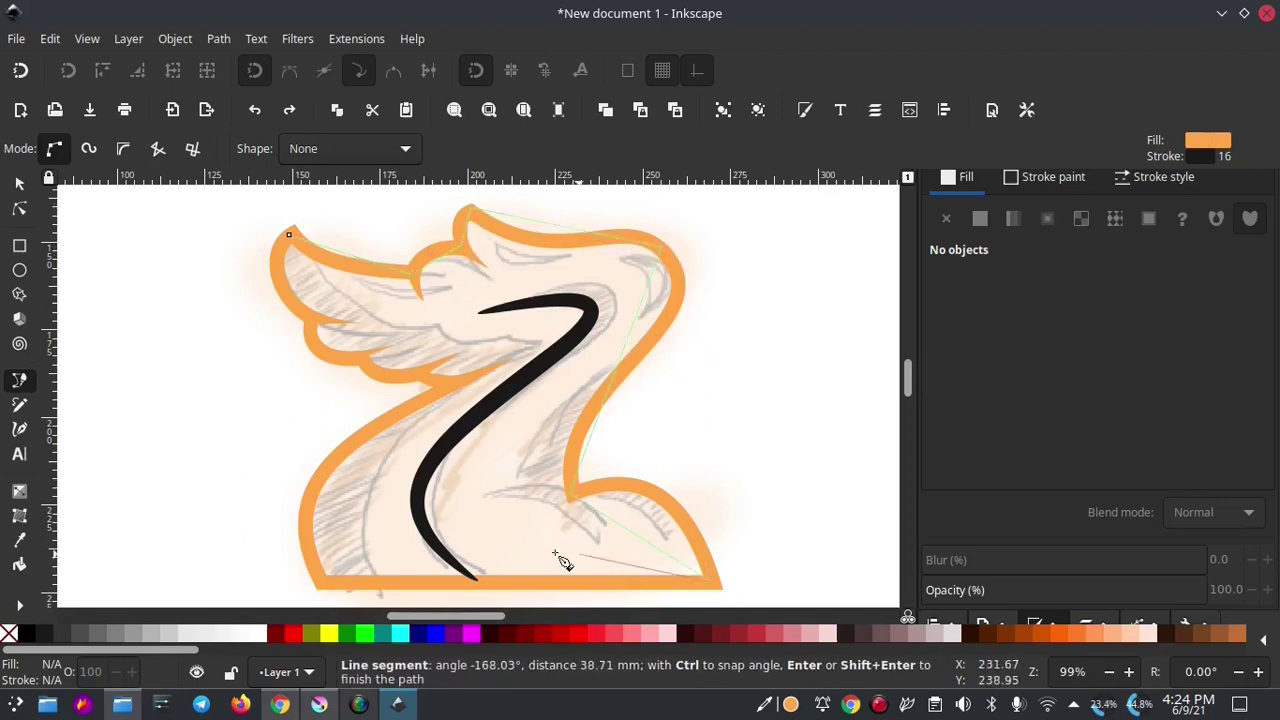
pyautogui.click(320, 580)
pyautogui.click(450, 380)
pyautogui.click(309, 321)
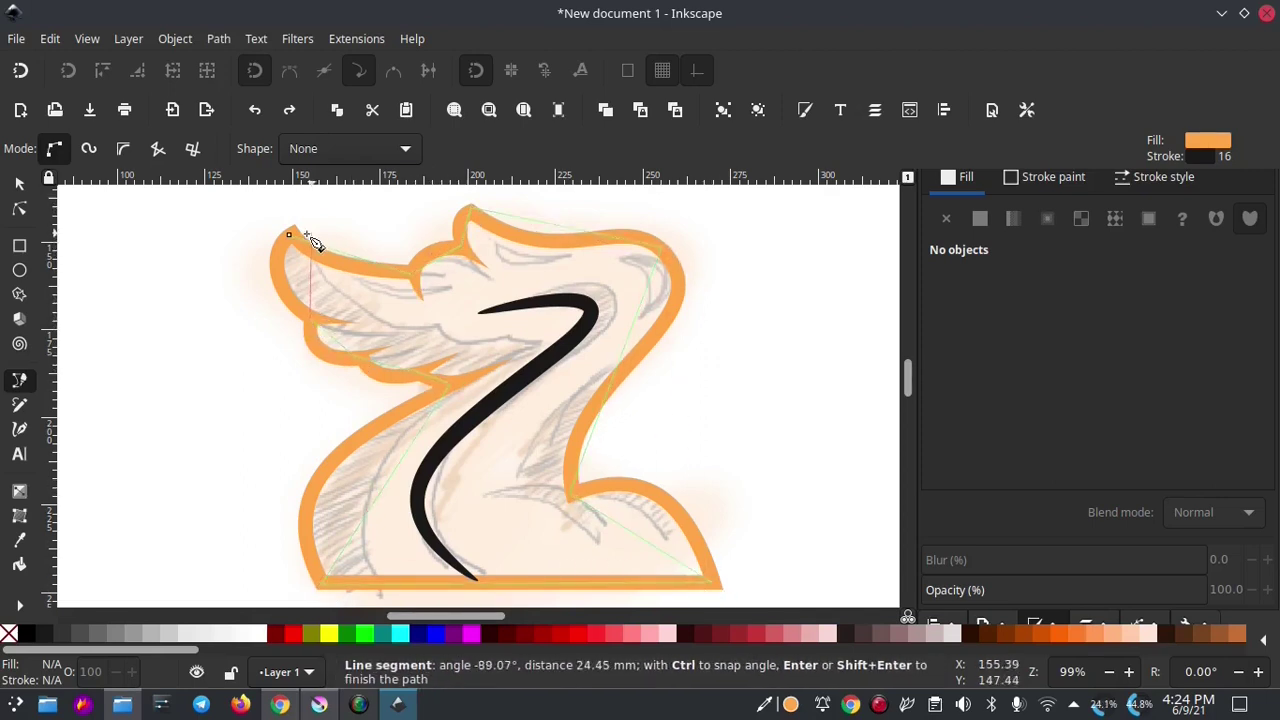
pyautogui.click(289, 234)
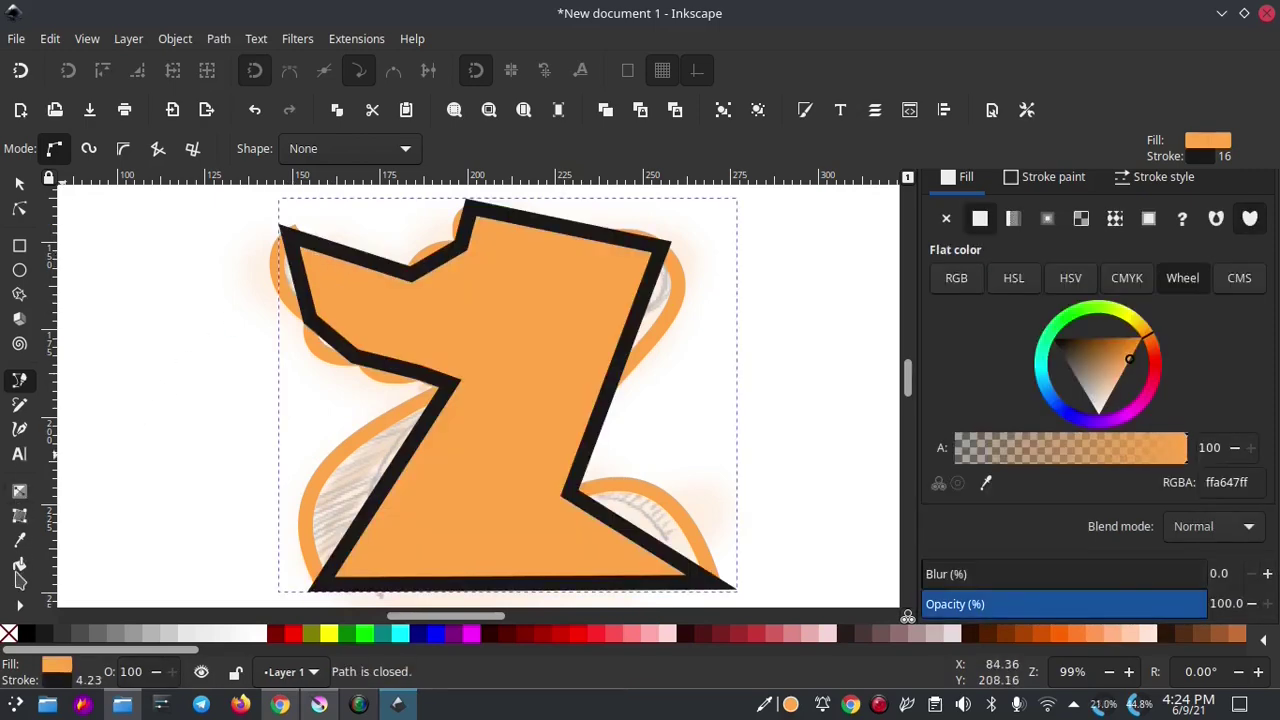
pyautogui.keyDown('shift'); pyautogui.click(10, 635); pyautogui.keyUp('shift')
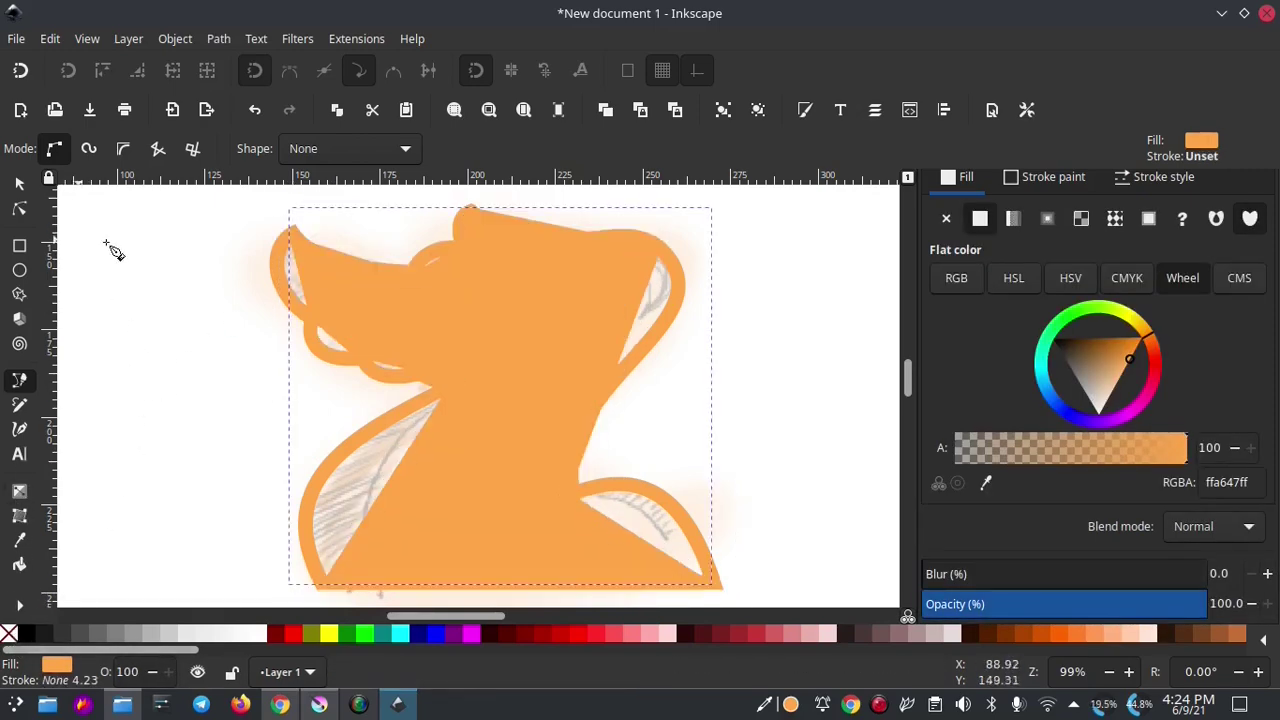
# - Reset the Z outline to near-black 1a1a1a and place the orange shape just beneath it
pyautogui.press('s')
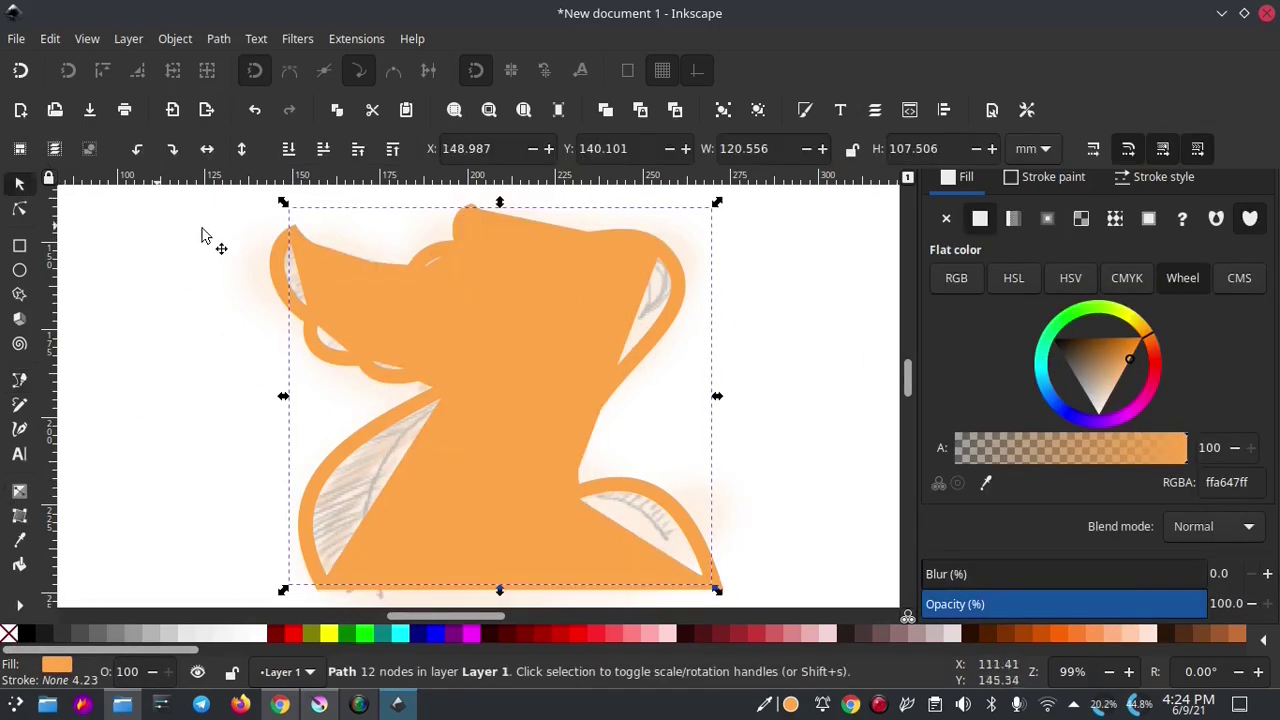
pyautogui.click(270, 258)
pyautogui.click(44, 635)
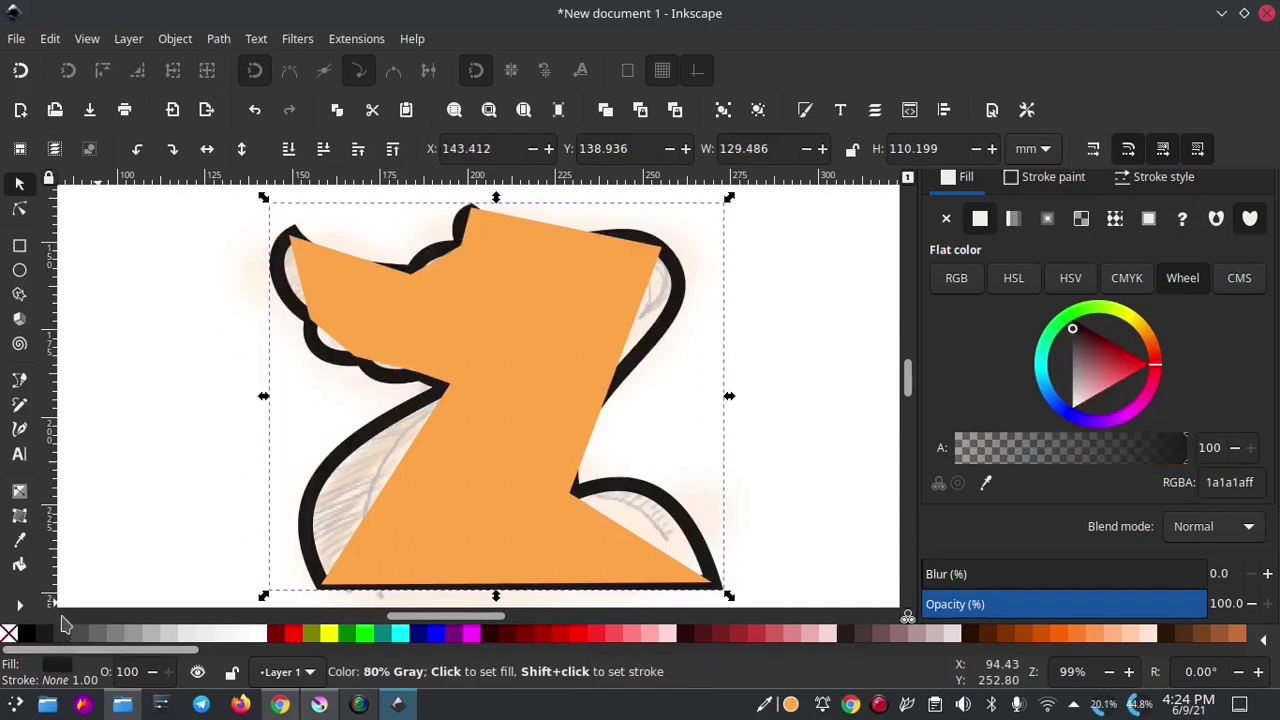
pyautogui.click(405, 332)
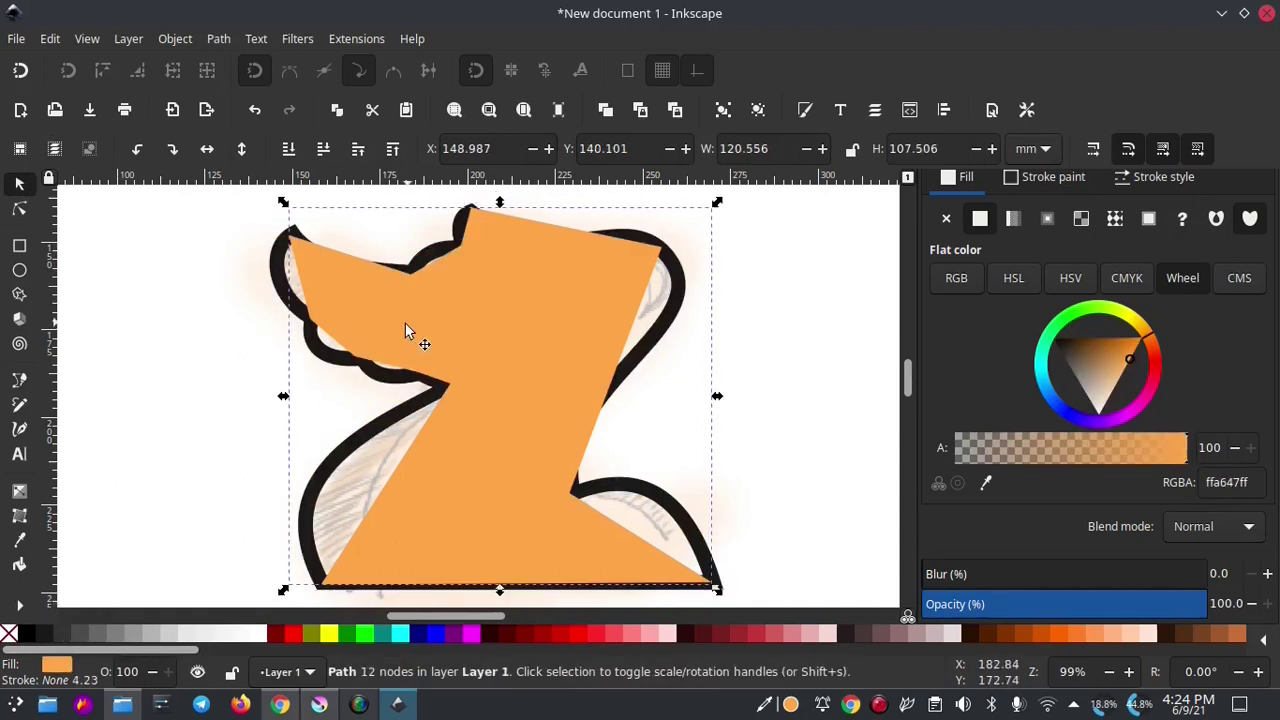
pyautogui.click(20, 210)
pyautogui.click(20, 187)
pyautogui.click(320, 153)
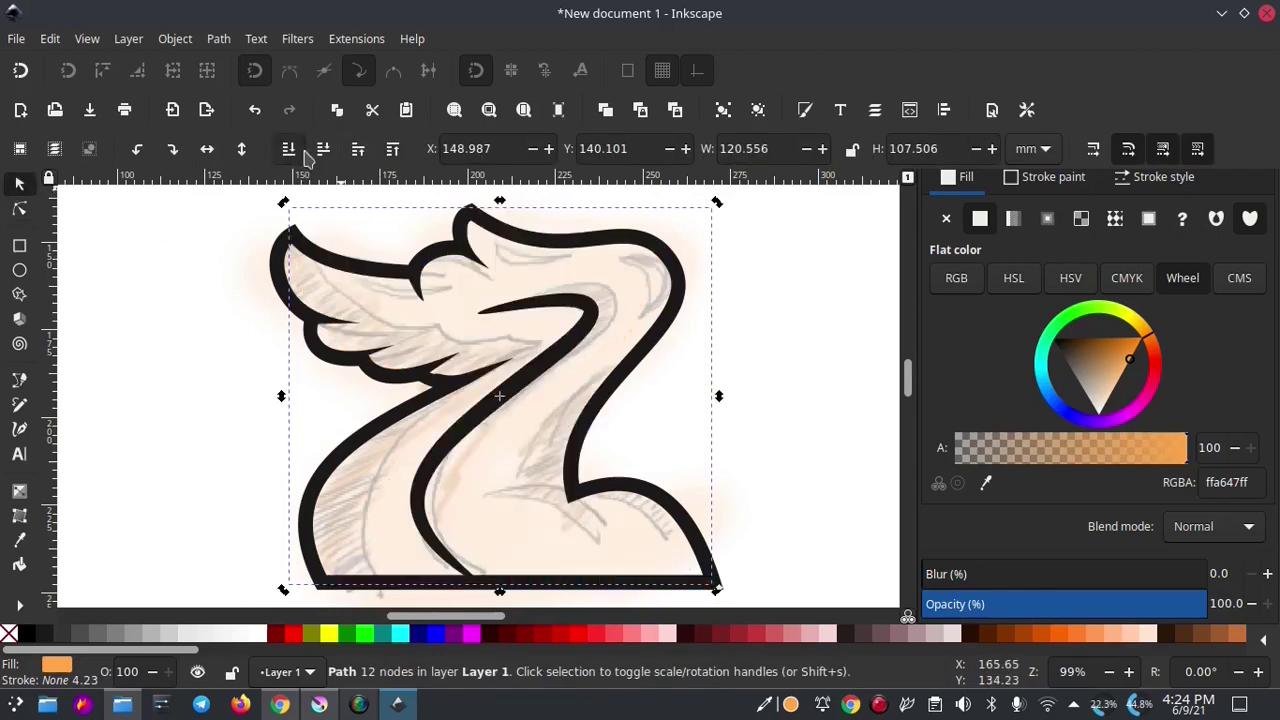
pyautogui.click(360, 155)
pyautogui.click(20, 210)
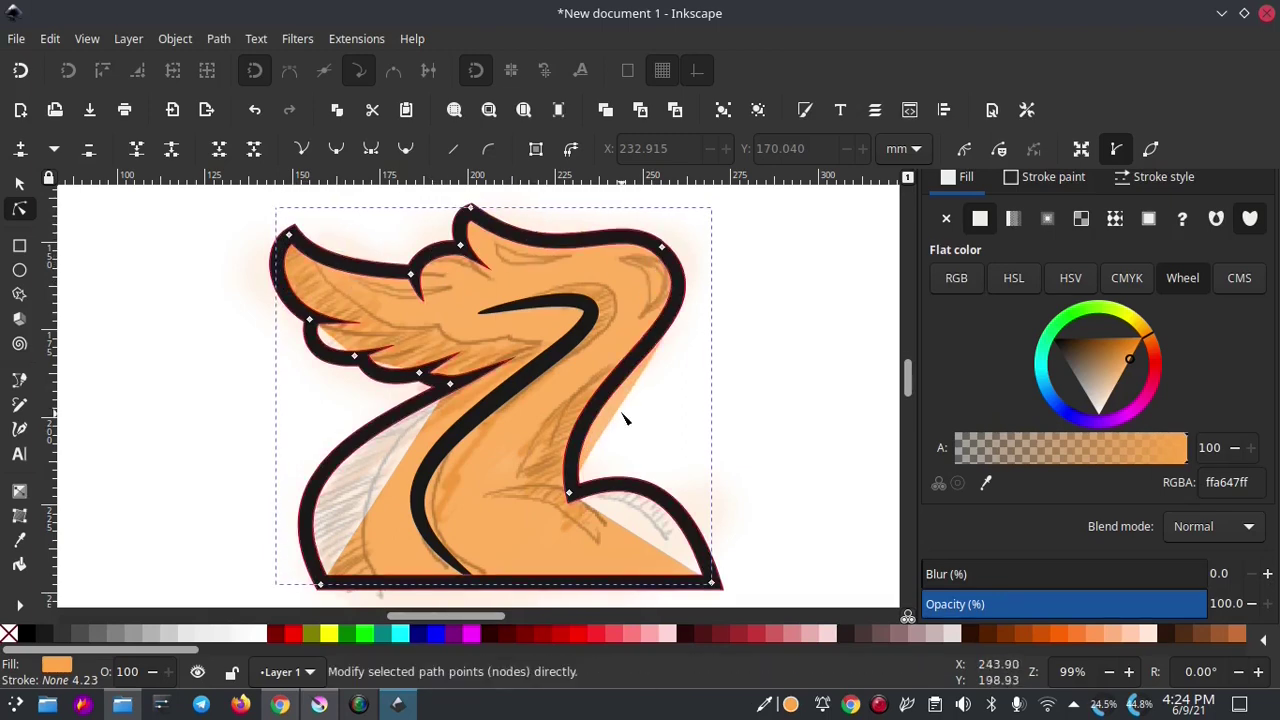
# - Zoom and pan to inspect the orange-filled Z, clear the selection and pick the Pen tool
pyautogui.scroll(-3, 662, 385)
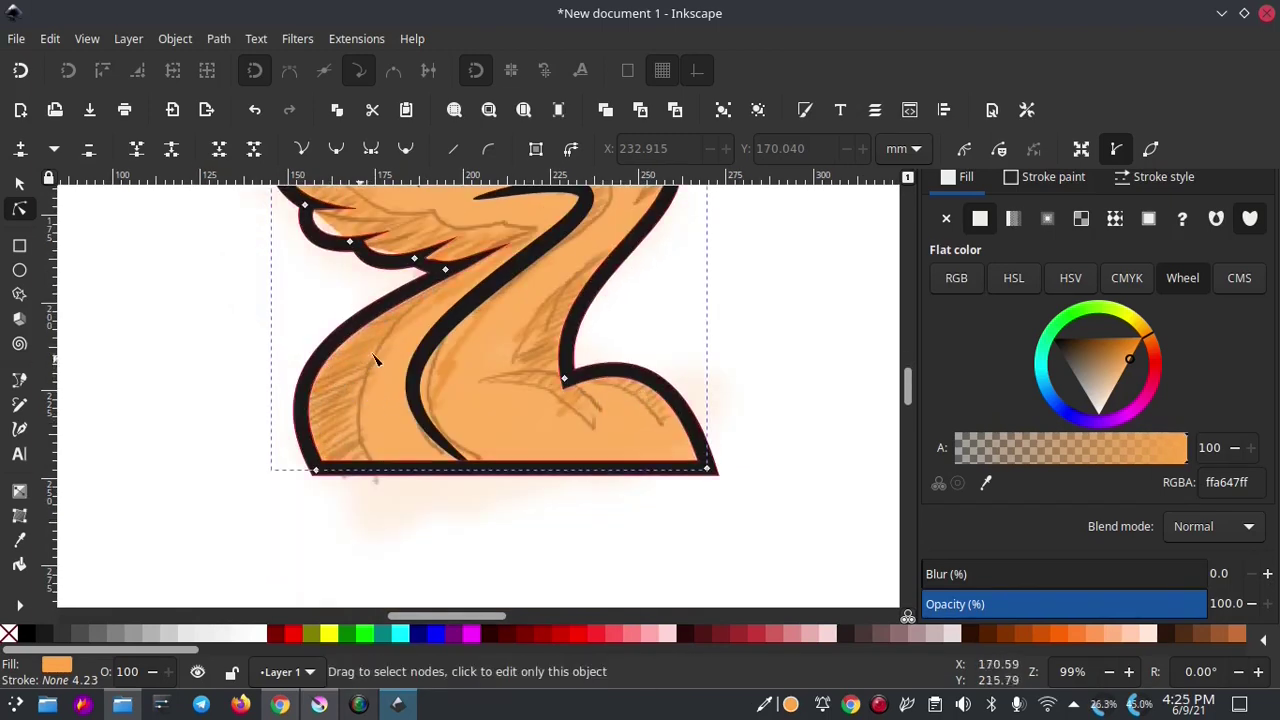
pyautogui.keyDown('ctrl'); pyautogui.scroll(1, 370, 352); pyautogui.keyUp('ctrl')
pyautogui.scroll(2, 690, 405)
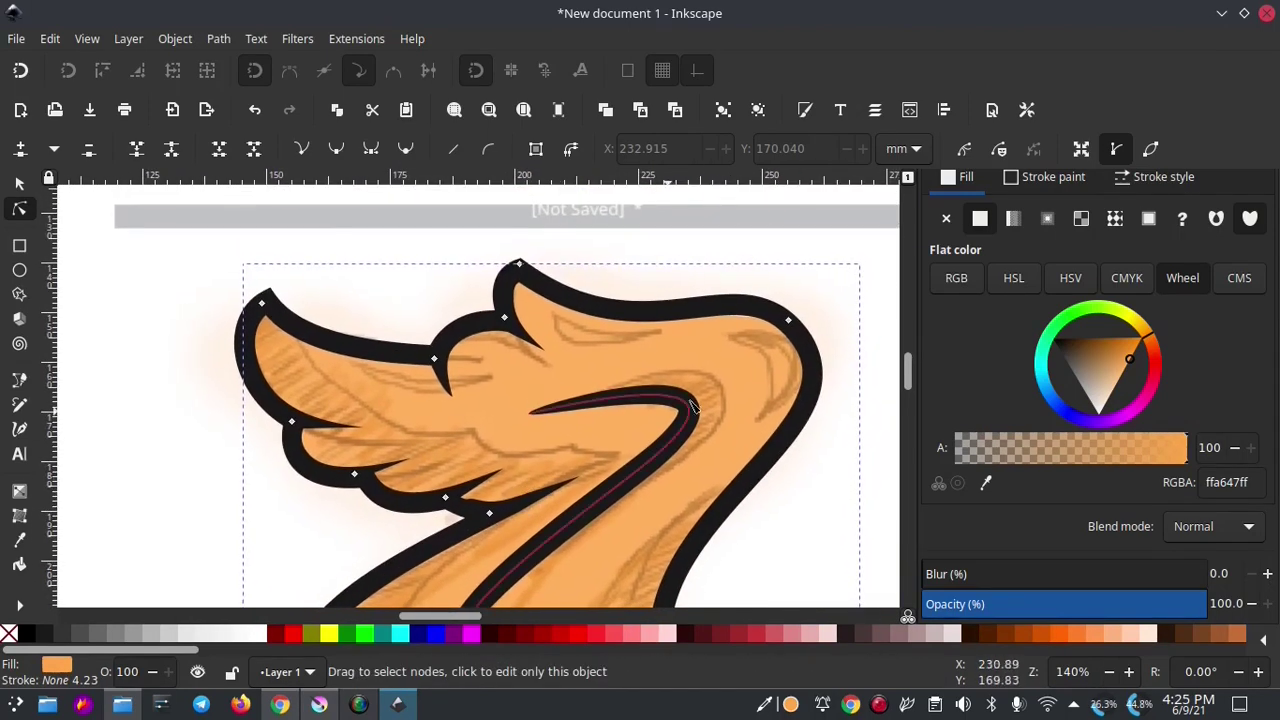
pyautogui.keyDown('shift'); pyautogui.hscroll(2, 745, 328); pyautogui.keyUp('shift')
pyautogui.keyDown('ctrl'); pyautogui.scroll(1, 750, 323); pyautogui.keyUp('ctrl')
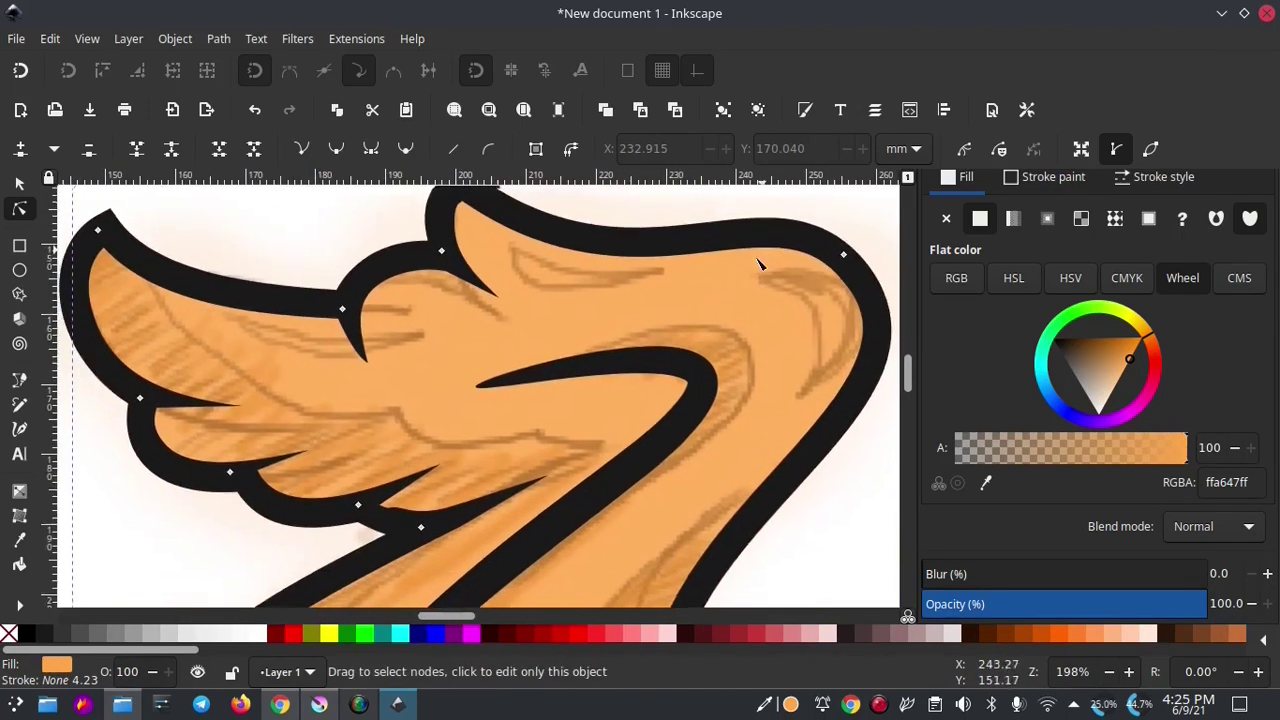
pyautogui.keyDown('ctrl'); pyautogui.scroll(-2, 740, 322); pyautogui.keyUp('ctrl')
pyautogui.keyDown('ctrl'); pyautogui.scroll(-1, 740, 322); pyautogui.keyUp('ctrl')
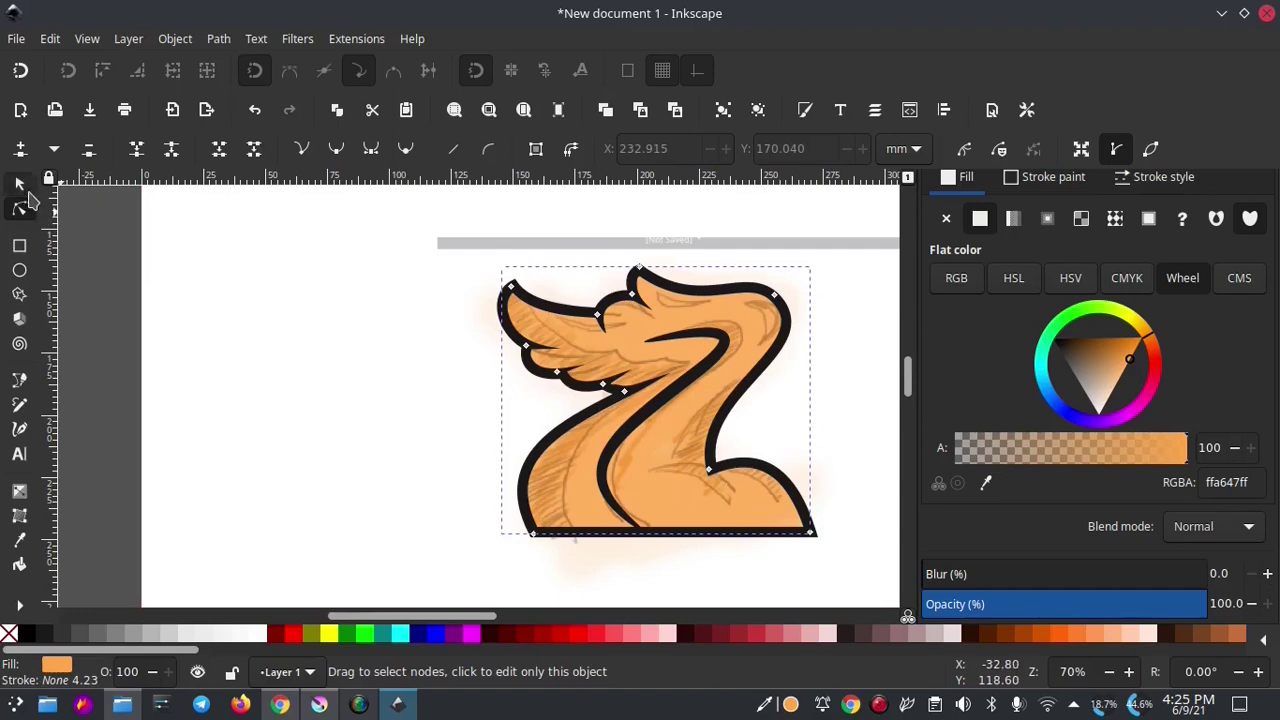
pyautogui.click(19, 183)
pyautogui.click(422, 344)
pyautogui.hscroll(3, 465, 340)
pyautogui.scroll(-1, 508, 334)
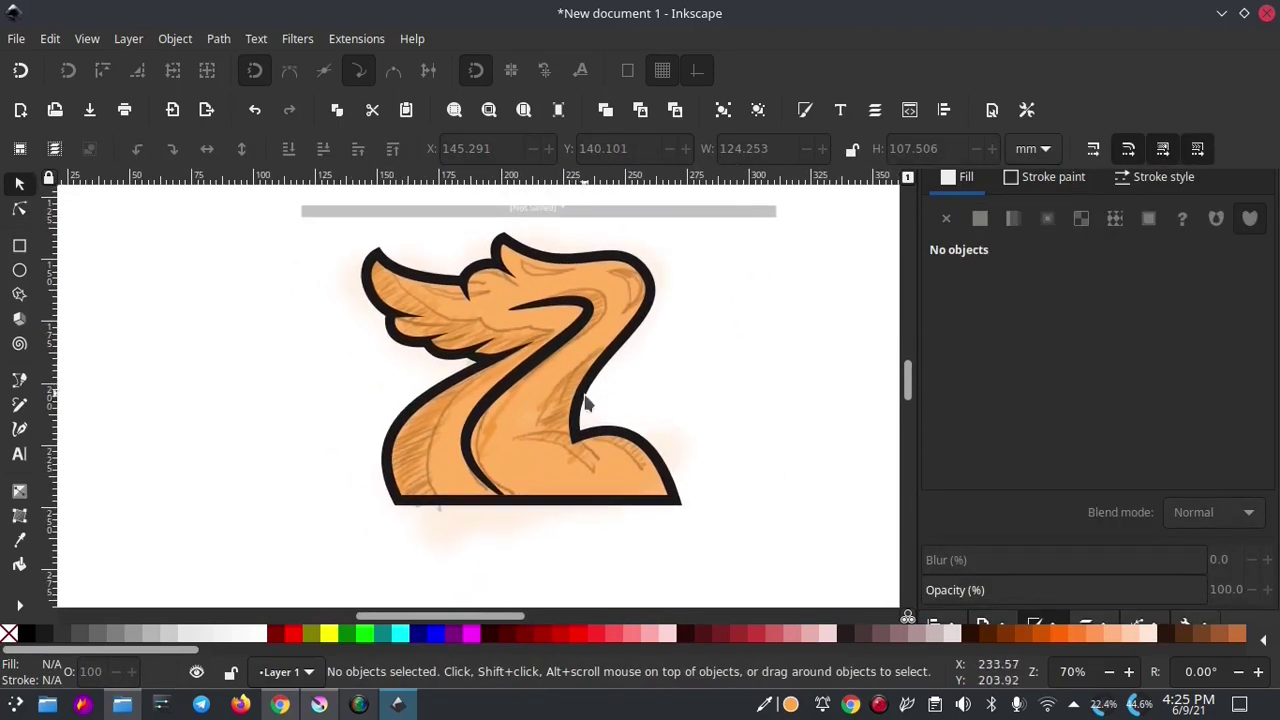
pyautogui.keyDown('ctrl'); pyautogui.scroll(1, 580, 470); pyautogui.keyUp('ctrl')
pyautogui.keyDown('ctrl'); pyautogui.scroll(1, 586, 457); pyautogui.keyUp('ctrl')
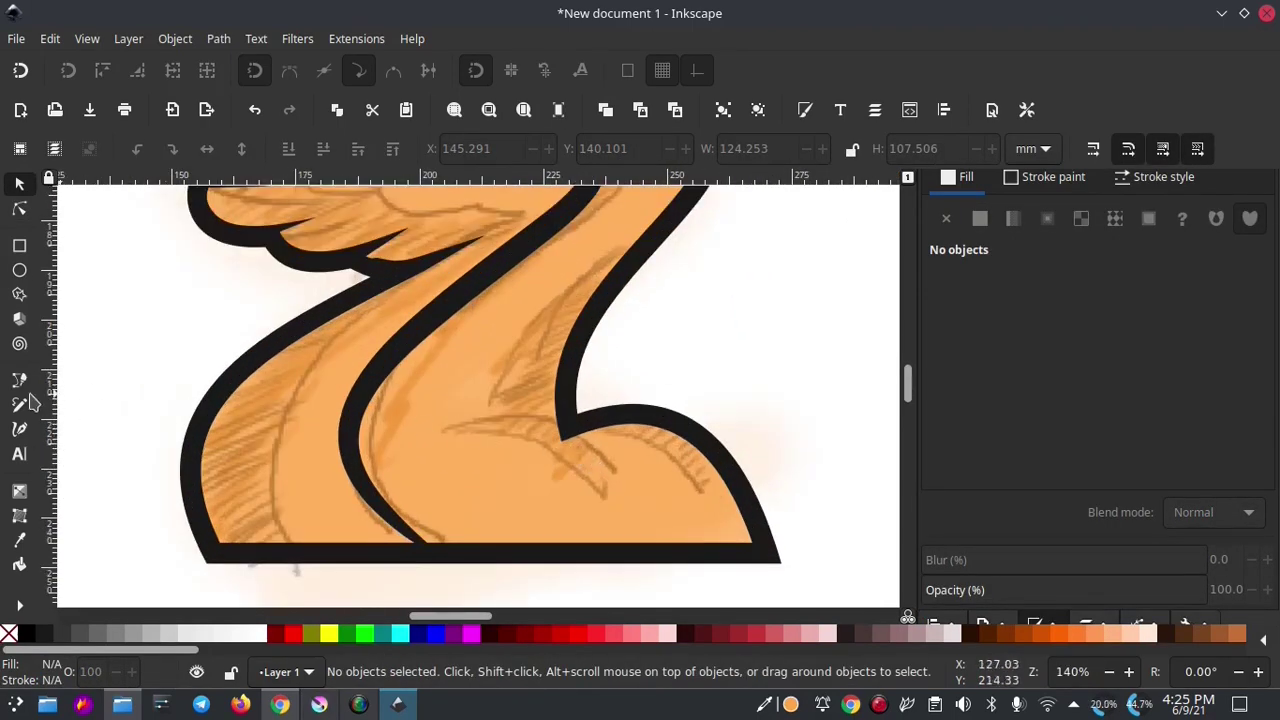
pyautogui.click(19, 381)
# - Draw a tapered Ellipse-shaped black streak curving into the Z's lower-right curl, then deselect it
pyautogui.click(400, 150)
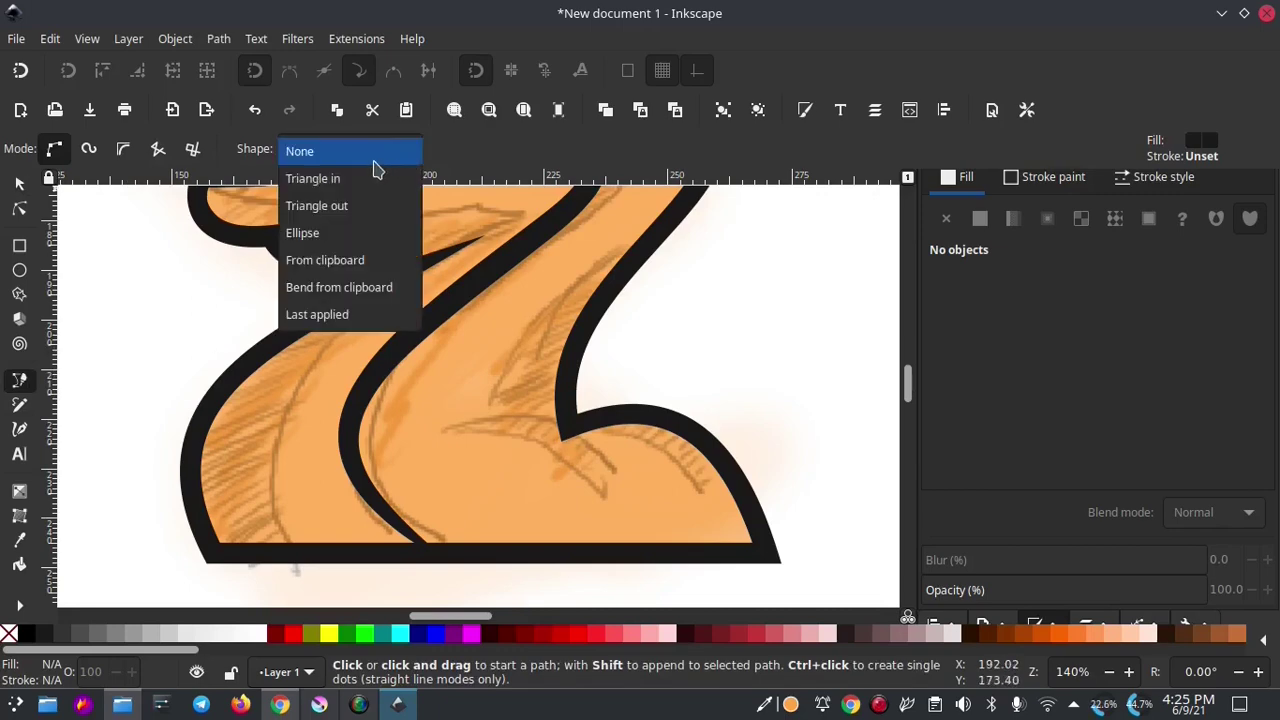
pyautogui.click(335, 234)
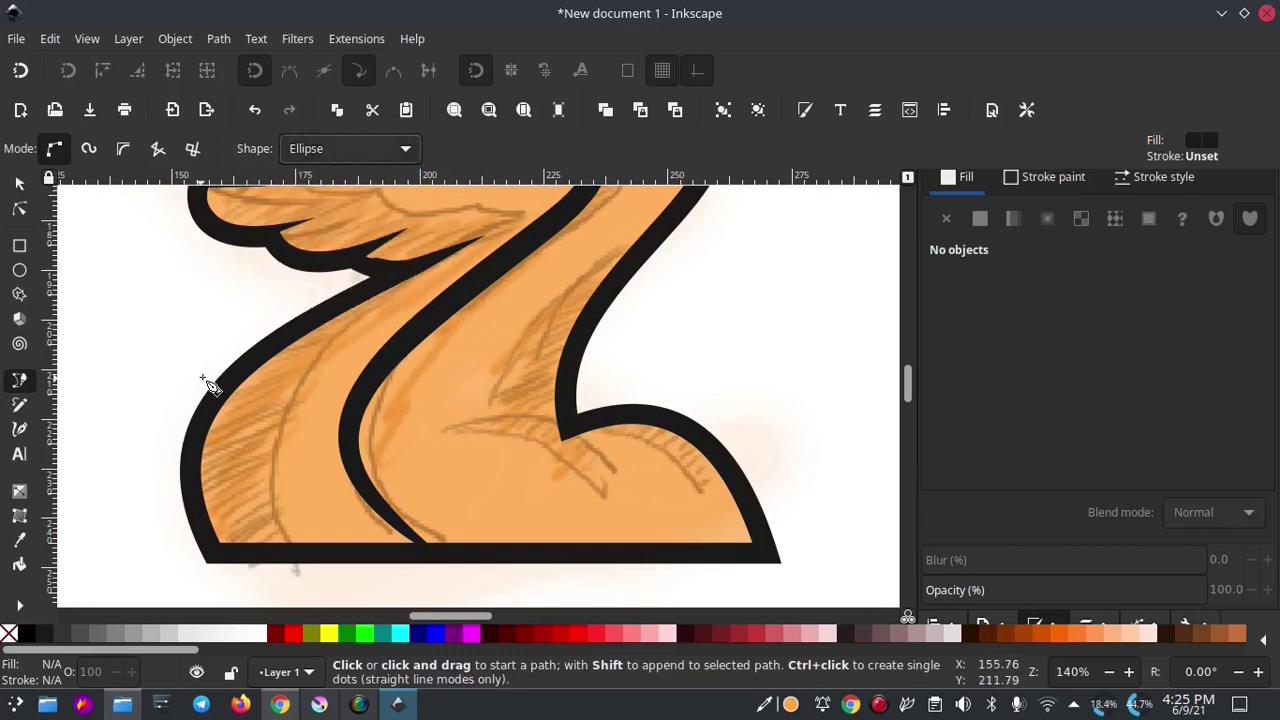
pyautogui.click(439, 431)
pyautogui.moveTo(618, 486); pyautogui.dragTo(651, 527)
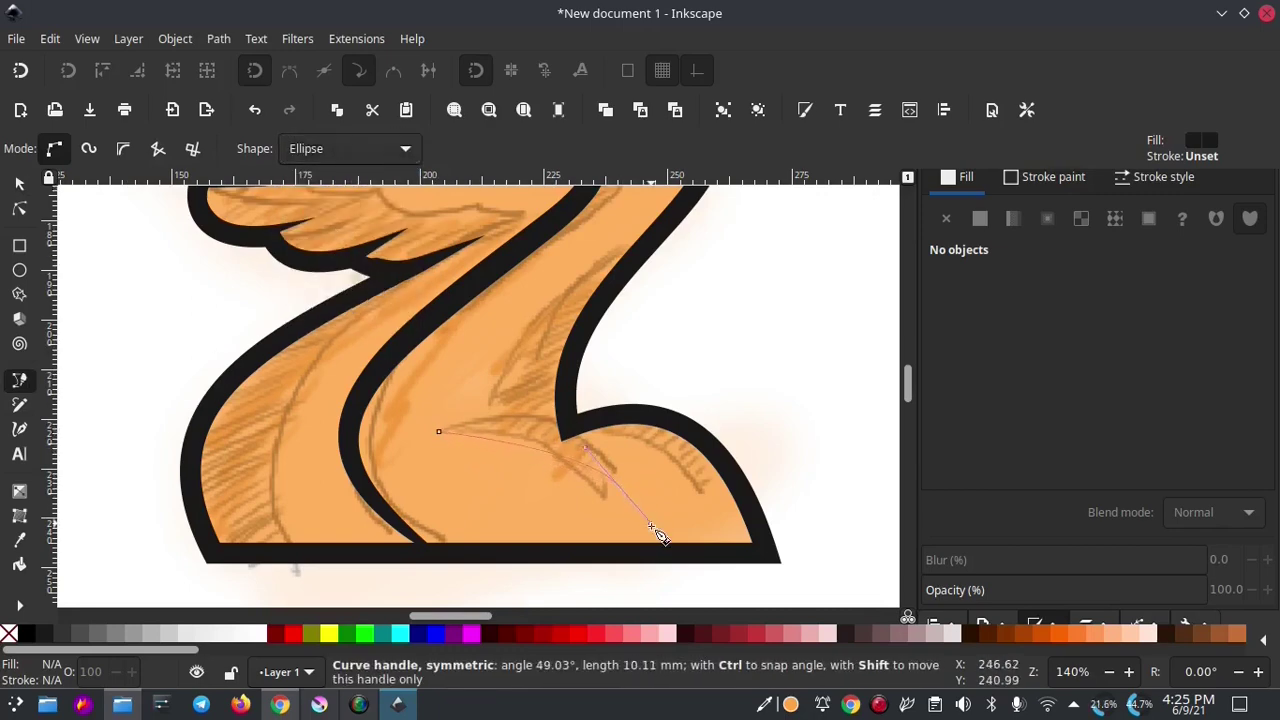
pyautogui.moveTo(683, 599); pyautogui.dragTo(678, 587)
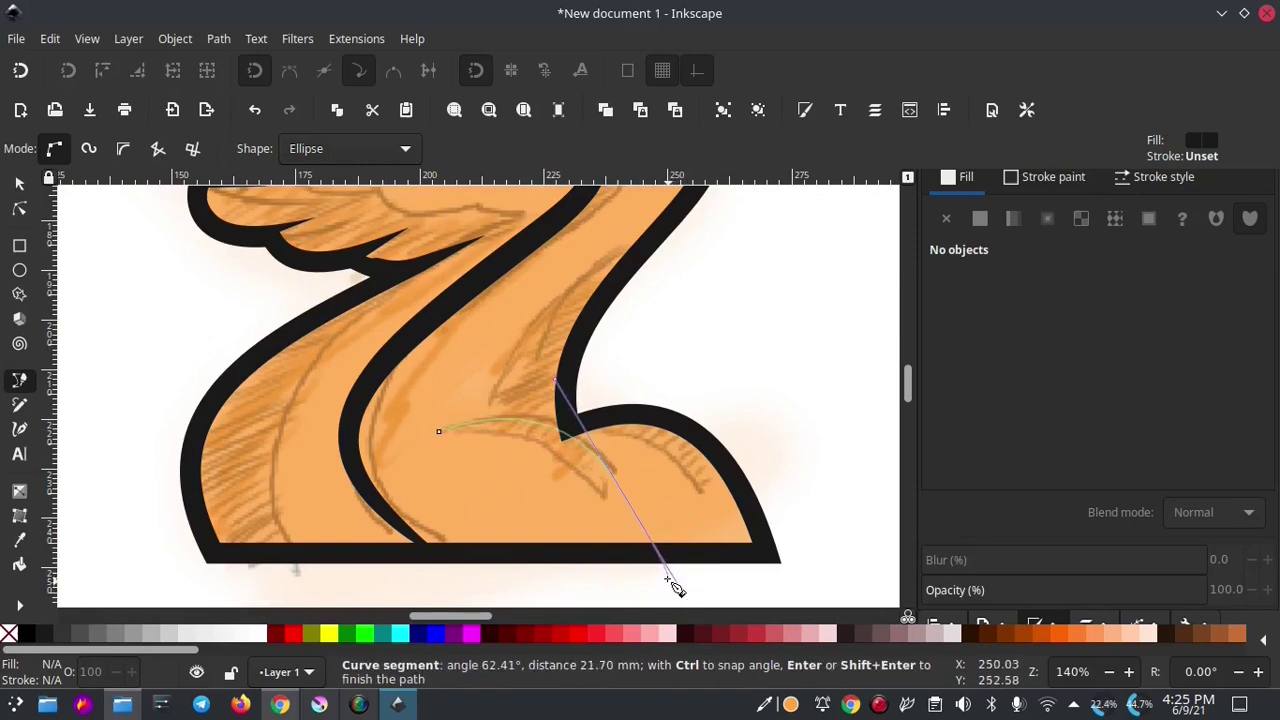
pyautogui.press('Return')
pyautogui.hscroll(2, 486, 337)
pyautogui.hscroll(-4, 657, 409)
pyautogui.scroll(2, 600, 390)
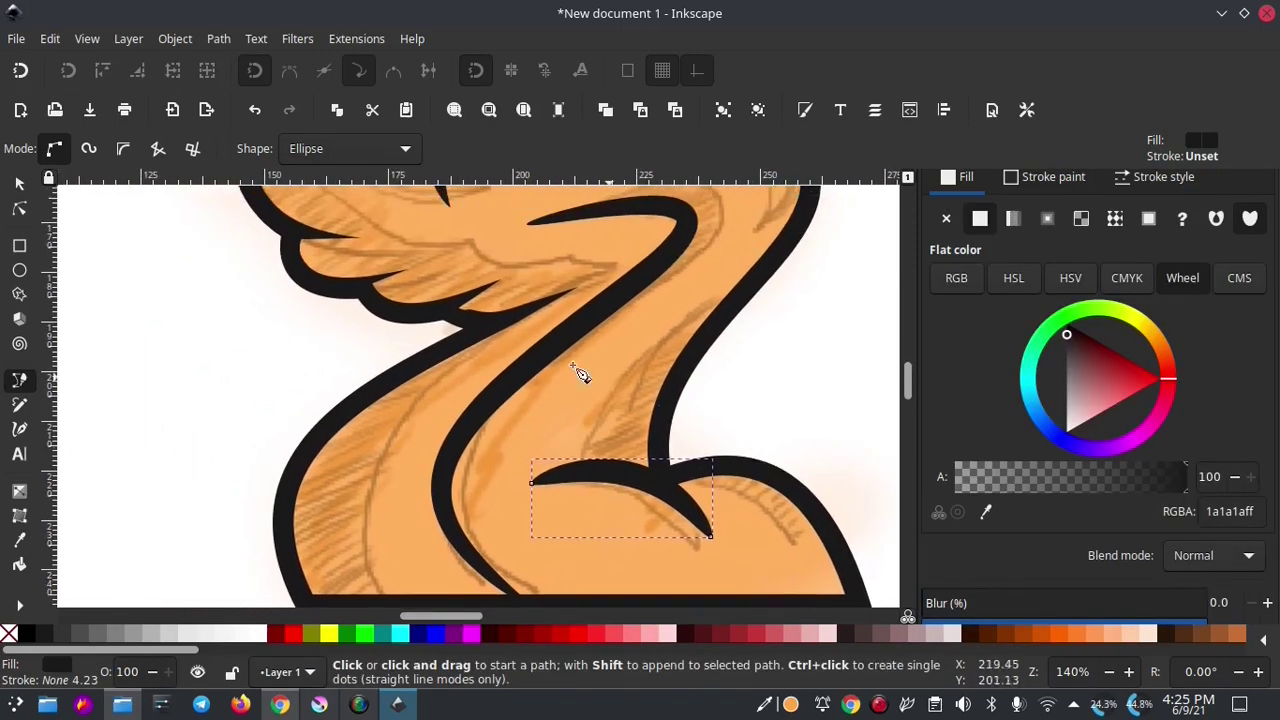
pyautogui.click(20, 185)
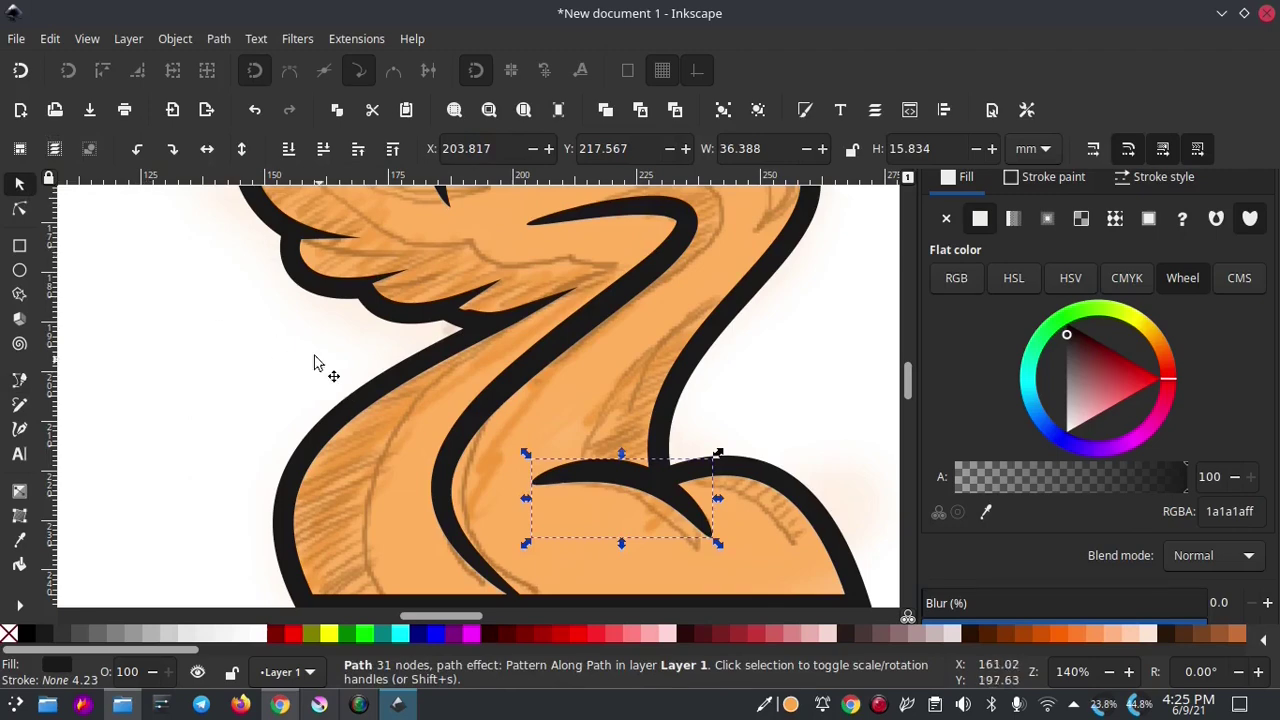
pyautogui.click(528, 434)
pyautogui.keyDown('ctrl'); pyautogui.scroll(-1, 477, 400); pyautogui.keyUp('ctrl')
pyautogui.keyDown('ctrl'); pyautogui.scroll(-1, 300, 420); pyautogui.keyUp('ctrl')
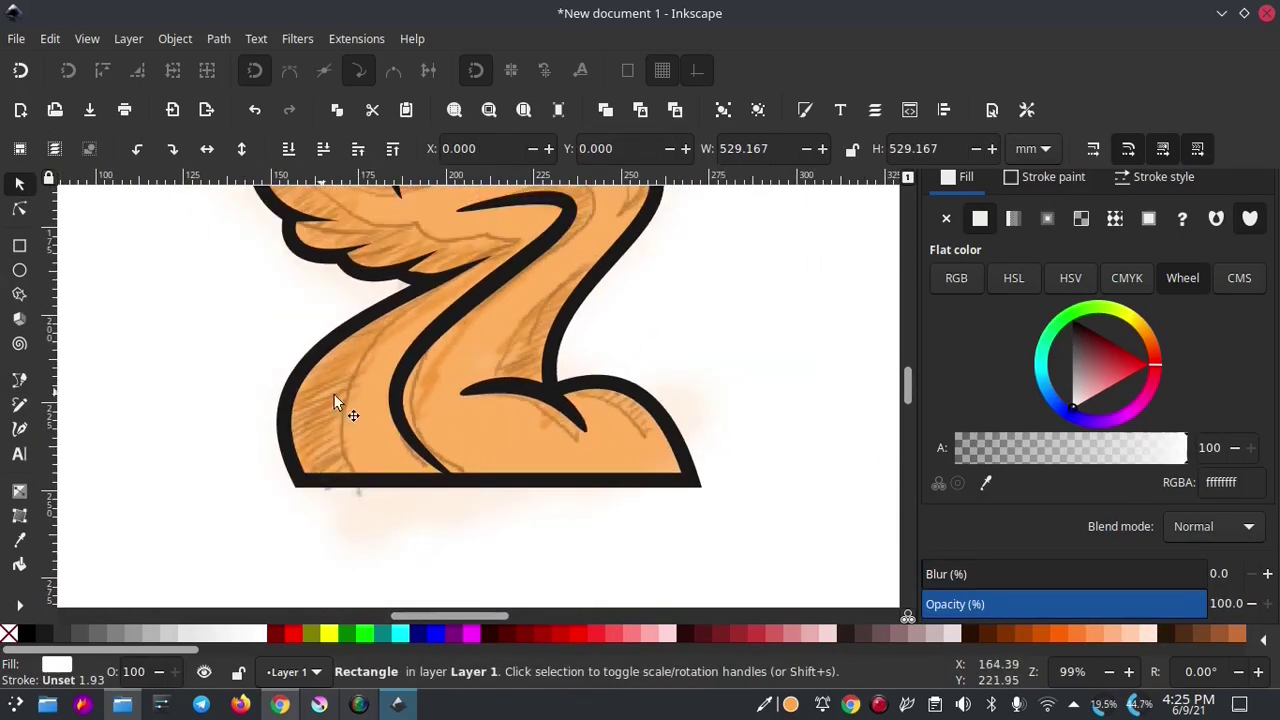
pyautogui.scroll(2, 335, 403)
# - Draw a closed plain polygon (Shape: None) over the wing and left side of the Z
pyautogui.click(20, 382)
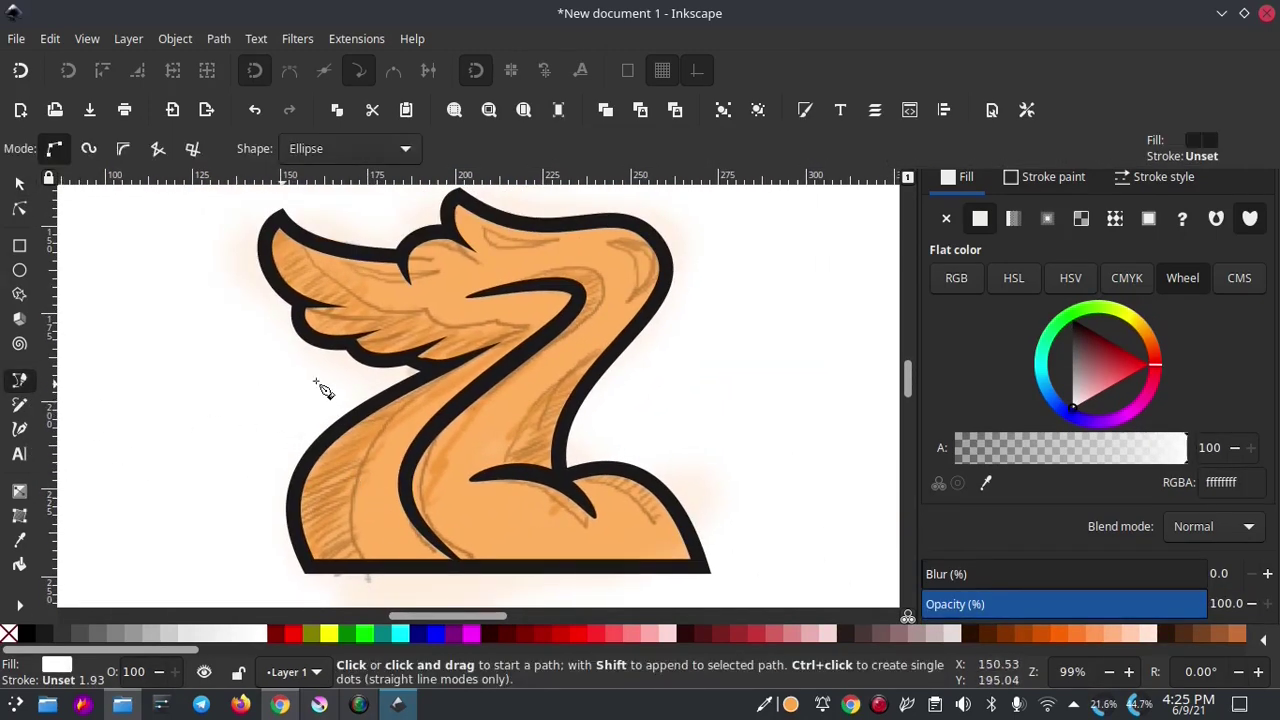
pyautogui.scroll(-1, 447, 320)
pyautogui.click(416, 156)
pyautogui.click(360, 68)
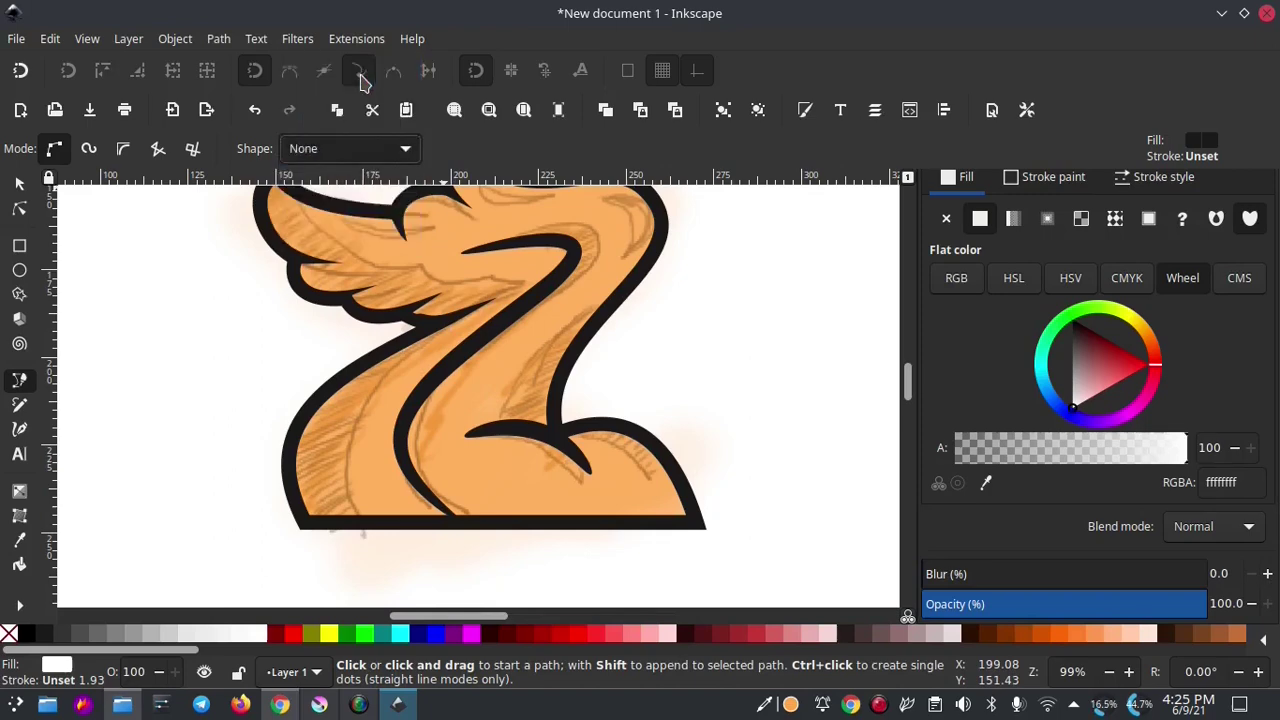
pyautogui.scroll(1, 287, 308)
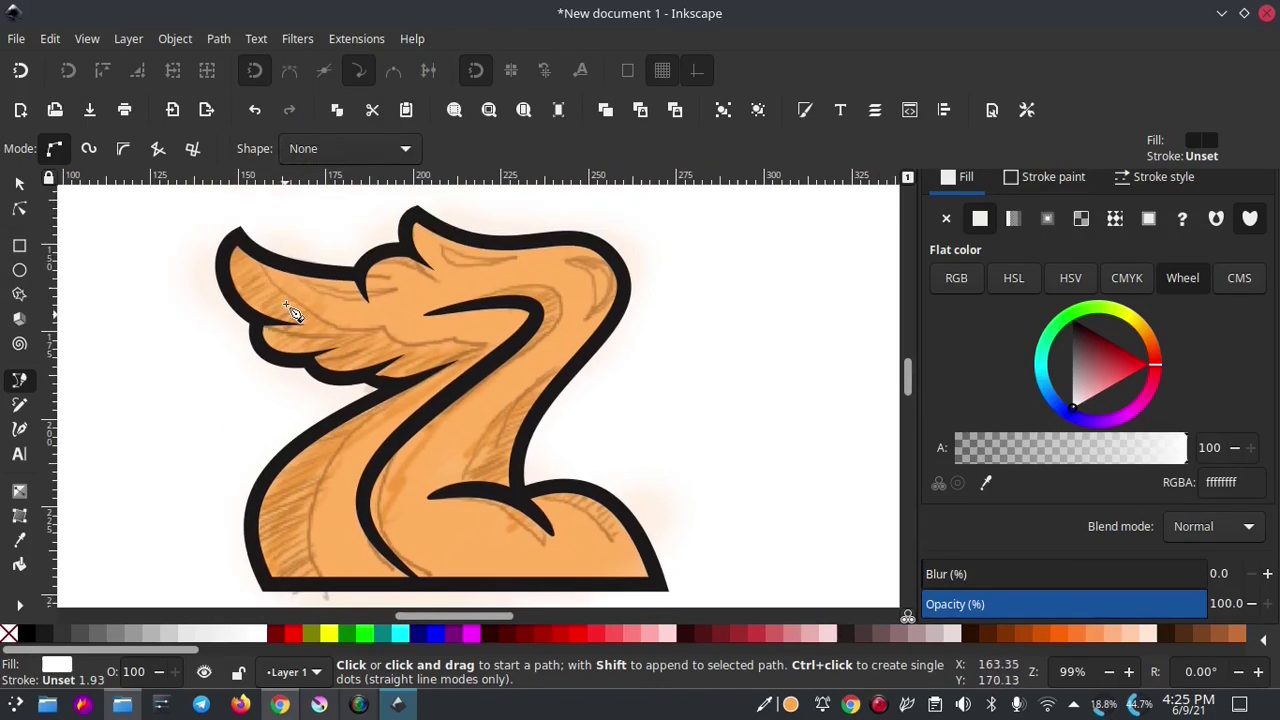
pyautogui.click(243, 214)
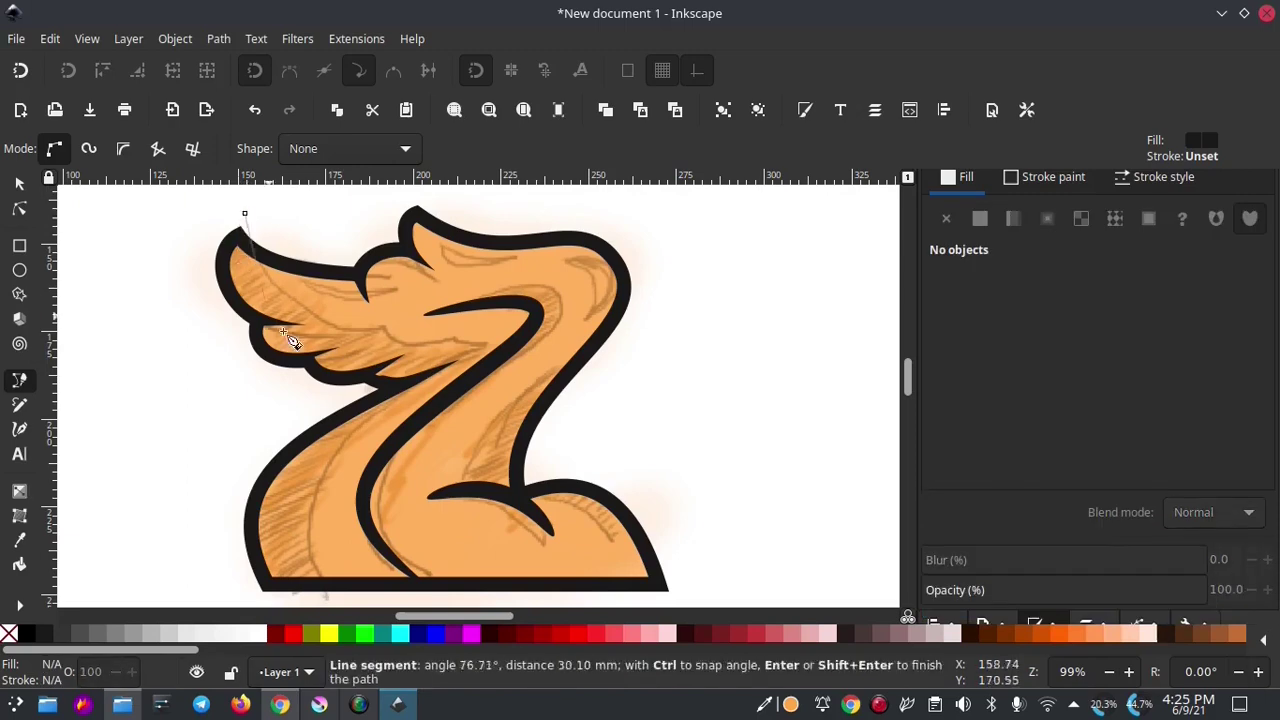
pyautogui.click(460, 357)
pyautogui.scroll(-1, 350, 430)
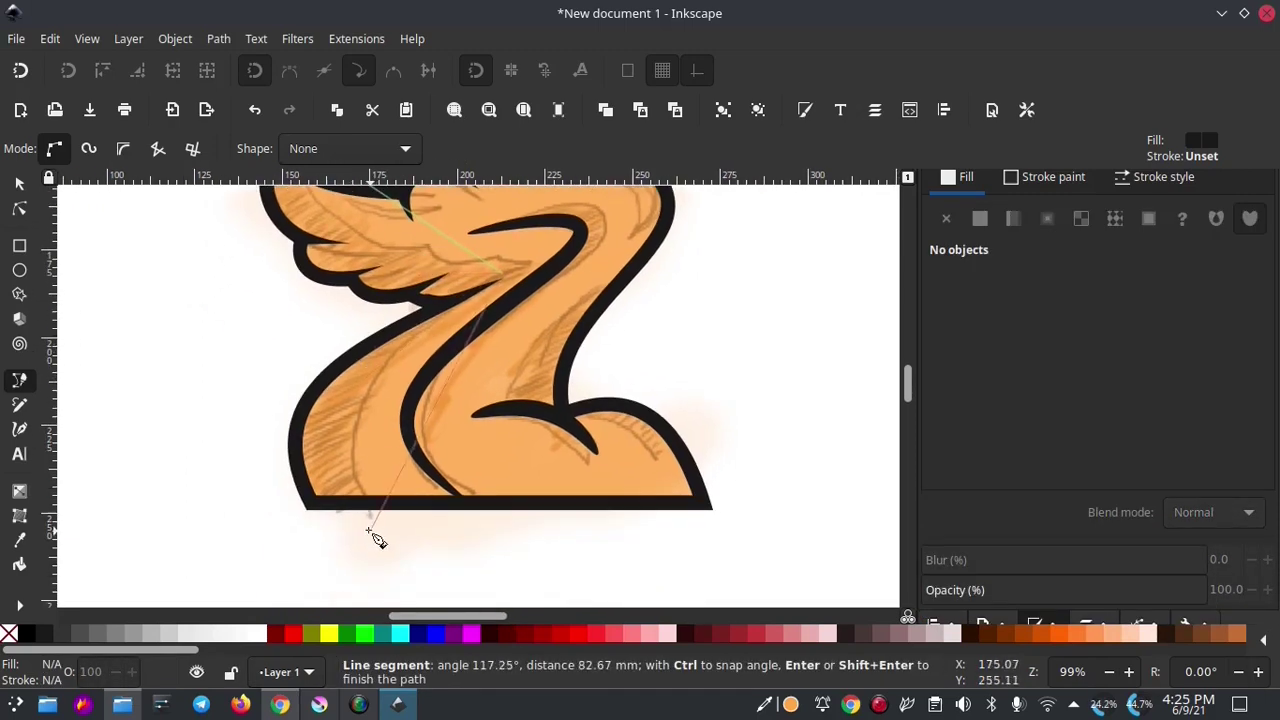
pyautogui.click(356, 530)
pyautogui.click(228, 508)
pyautogui.scroll(2, 215, 515)
pyautogui.scroll(1, 211, 523)
pyautogui.click(162, 370)
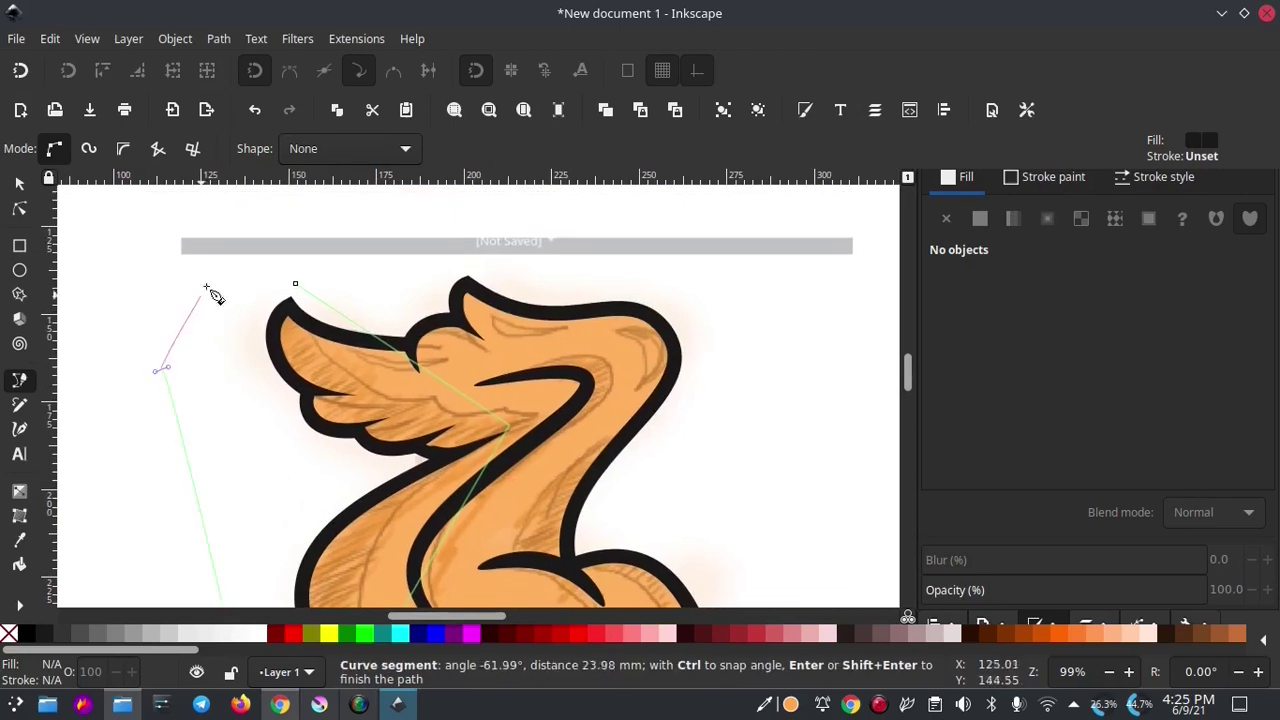
pyautogui.click(222, 269)
pyautogui.click(295, 284)
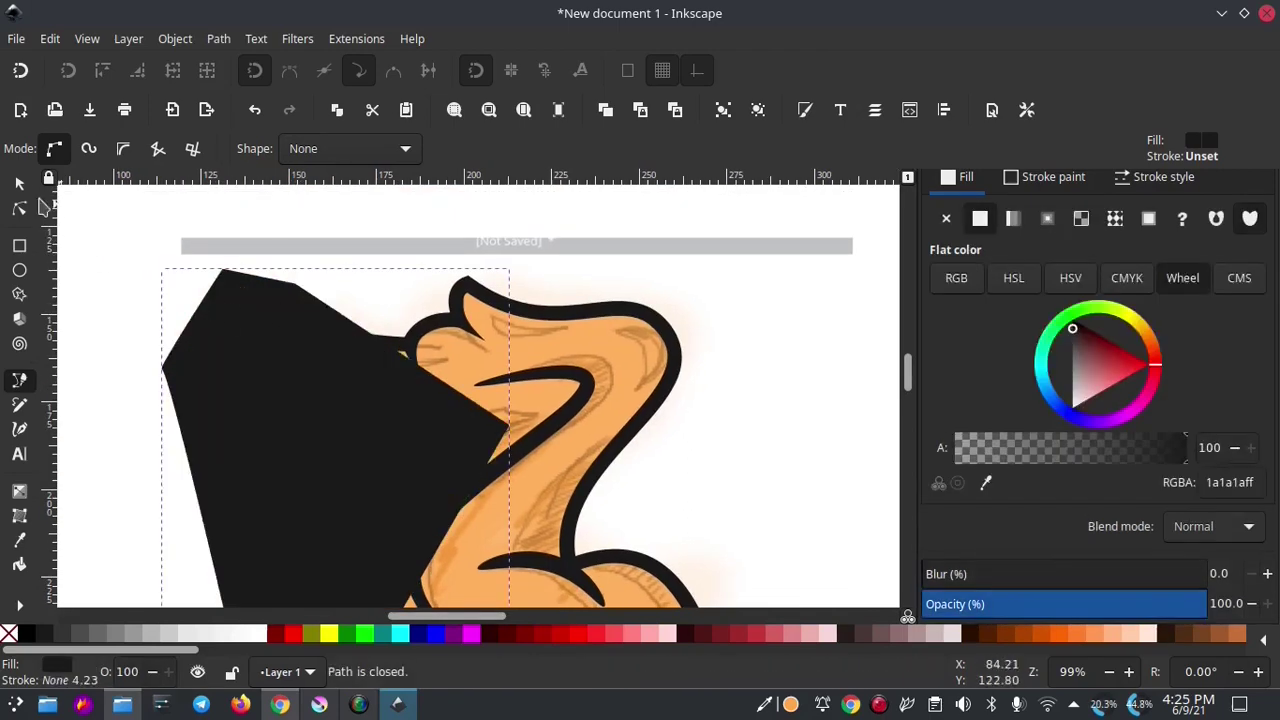
# - Fill the new polygon with the Z's orange using the Dropper, darkened to ed8a22
pyautogui.press('s')
pyautogui.click(19, 541)
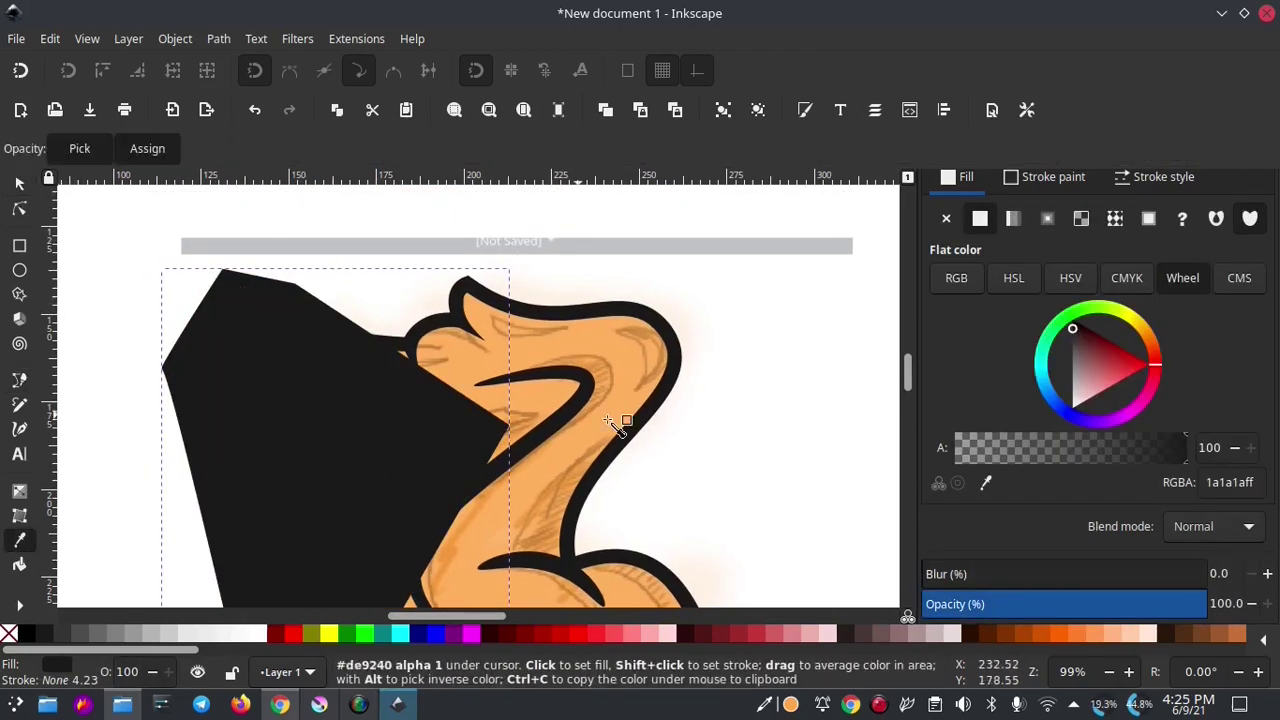
pyautogui.click(618, 422)
pyautogui.moveTo(1130, 363); pyautogui.dragTo(1129, 347)
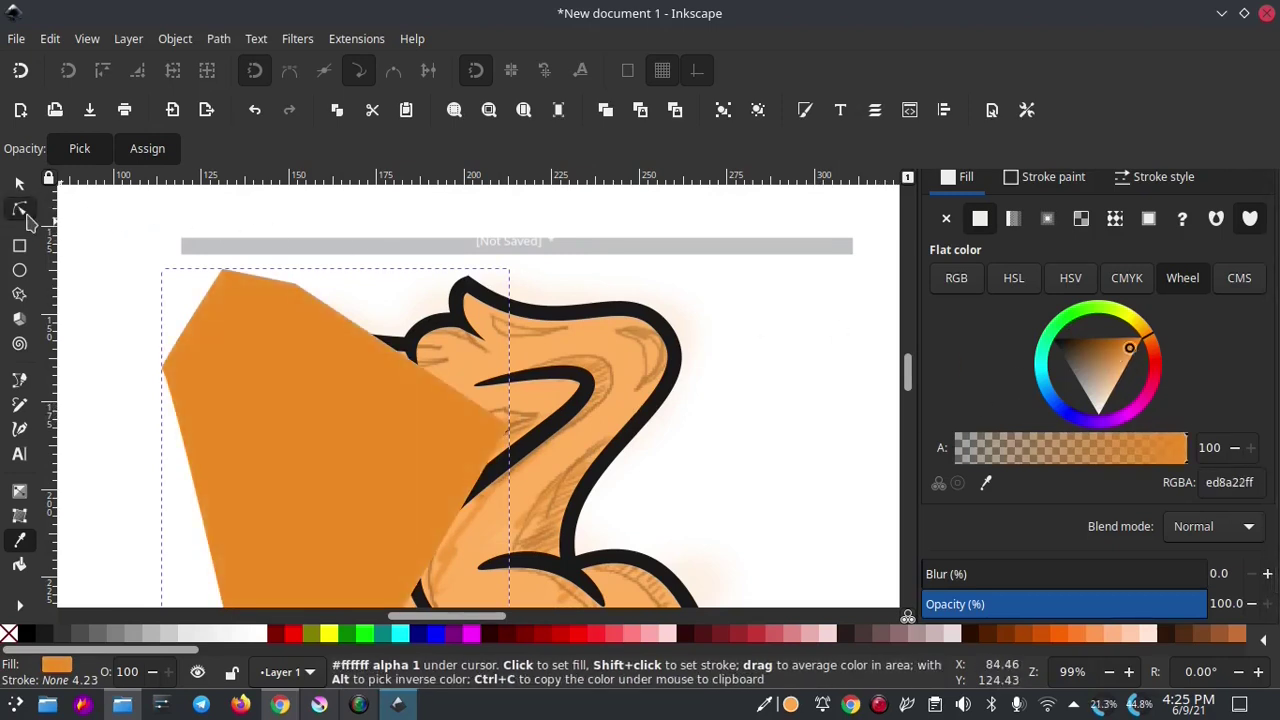
pyautogui.click(19, 208)
# - Lower the shading polygon's opacity to about 50%
pyautogui.click(1066, 604)
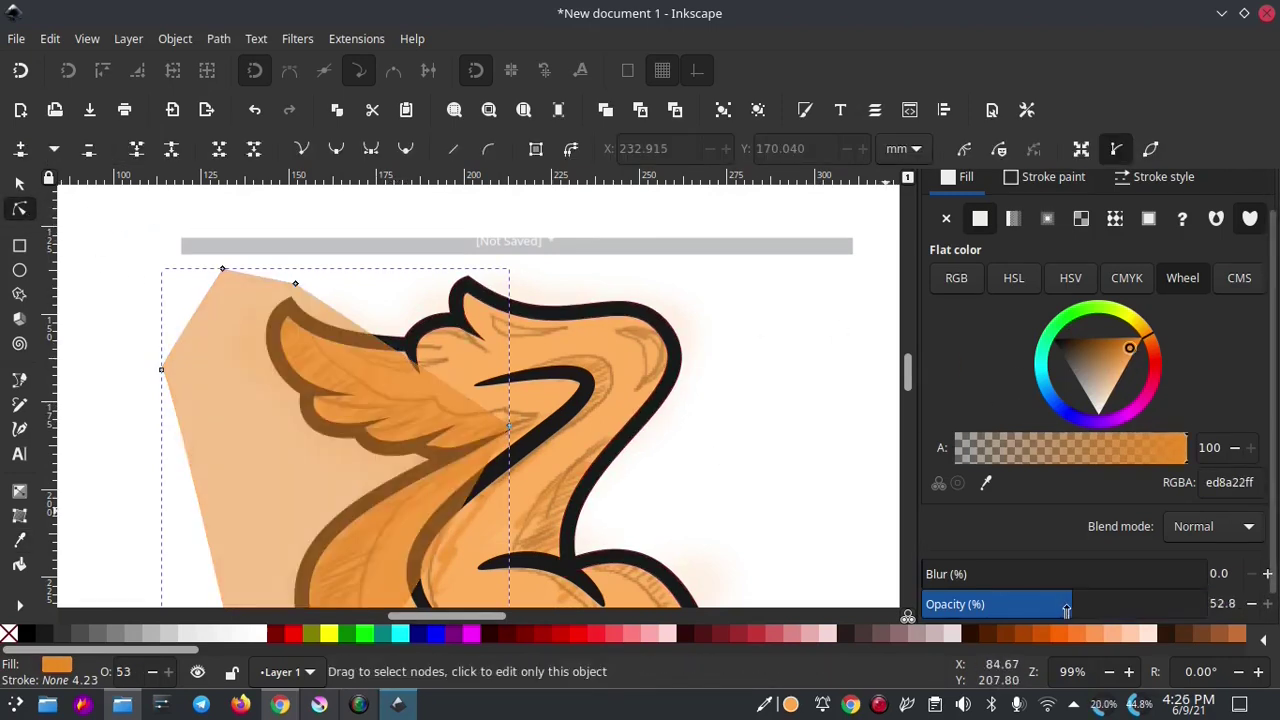
pyautogui.moveTo(1066, 610); pyautogui.dragTo(1060, 606)
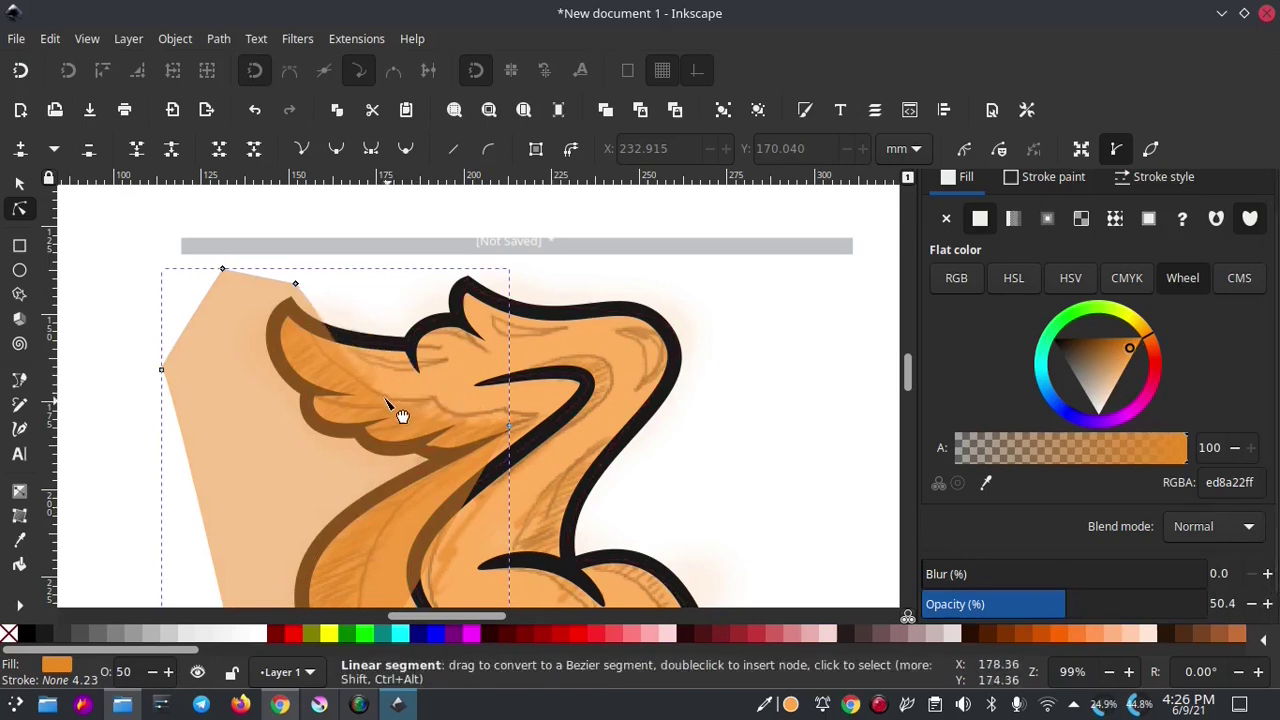
pyautogui.scroll(-4, 368, 391)
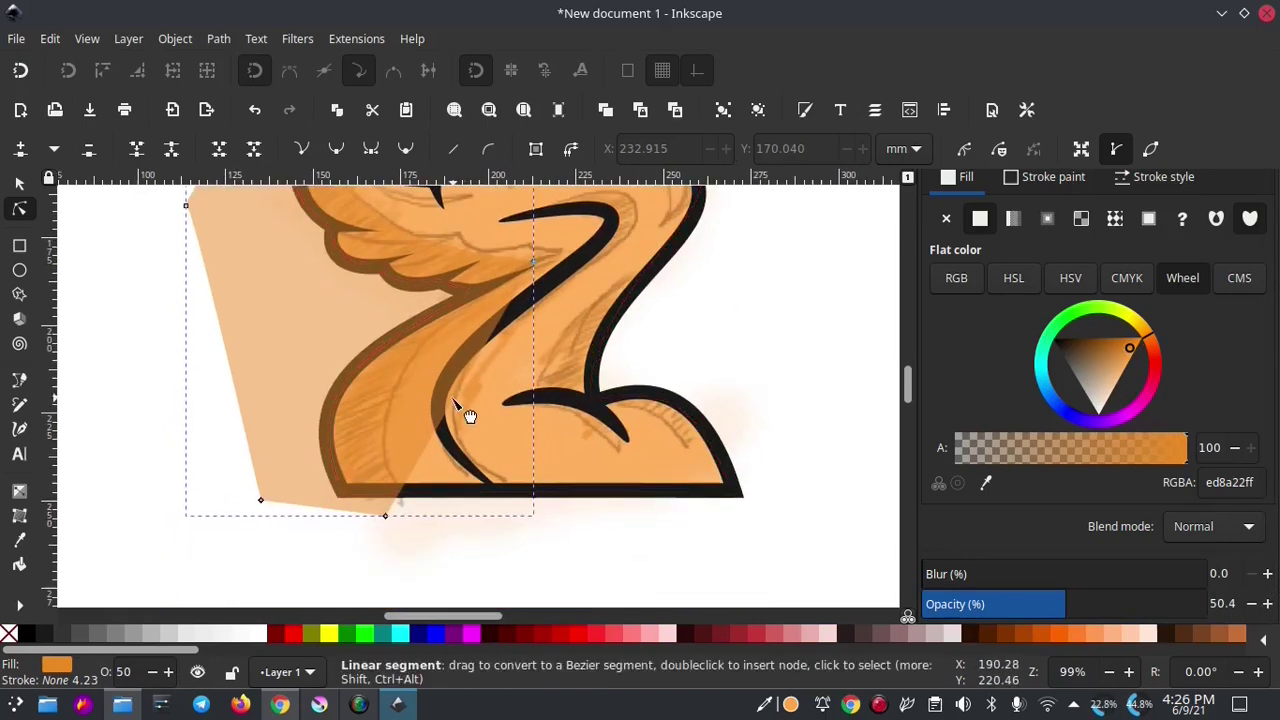
pyautogui.scroll(1, 536, 260)
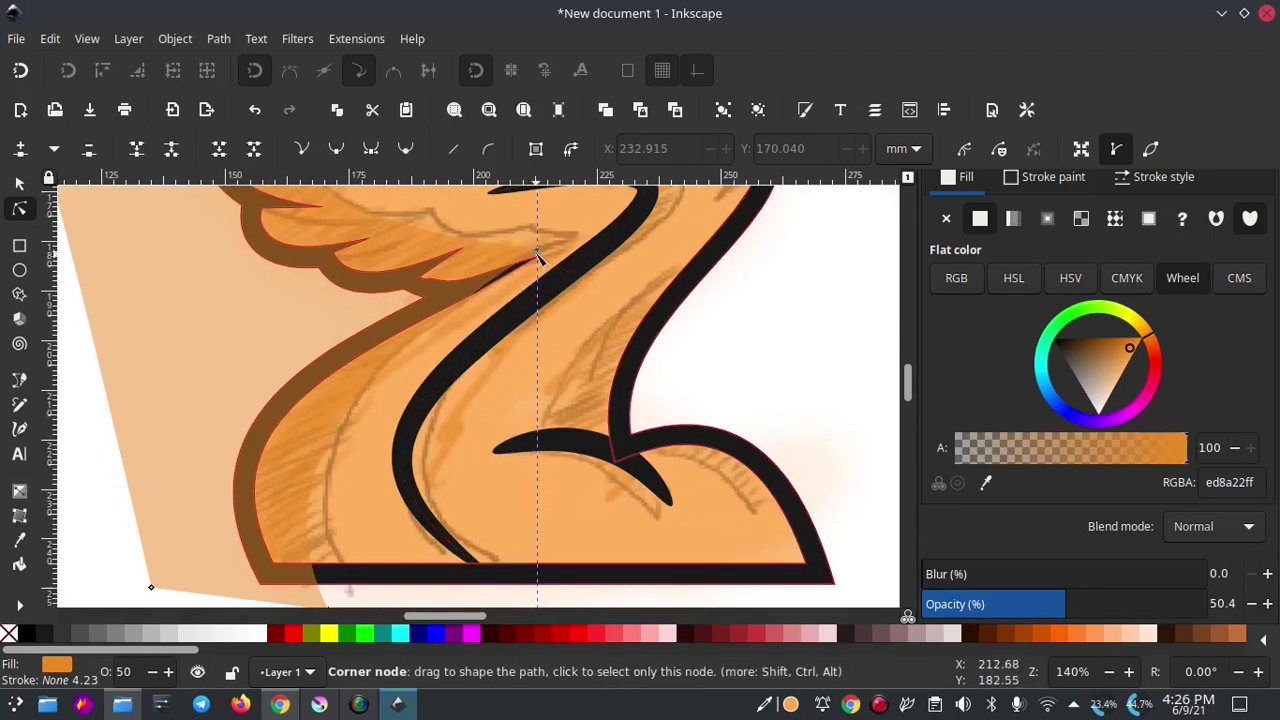
# - Drag the shading's nodes and handles so its lower corner and edges curve around the Z
pyautogui.moveTo(538, 253); pyautogui.dragTo(566, 244)
pyautogui.scroll(3, 566, 244)
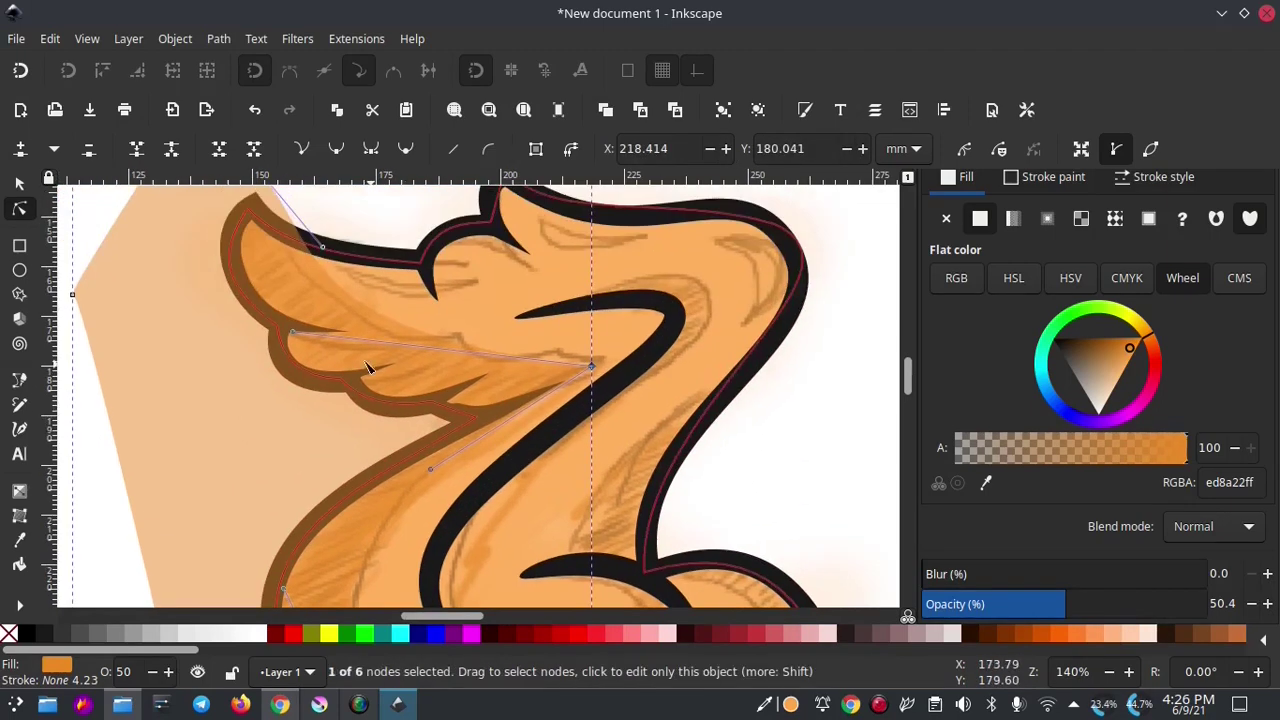
pyautogui.moveTo(289, 331); pyautogui.dragTo(310, 356)
pyautogui.scroll(-3, 312, 400)
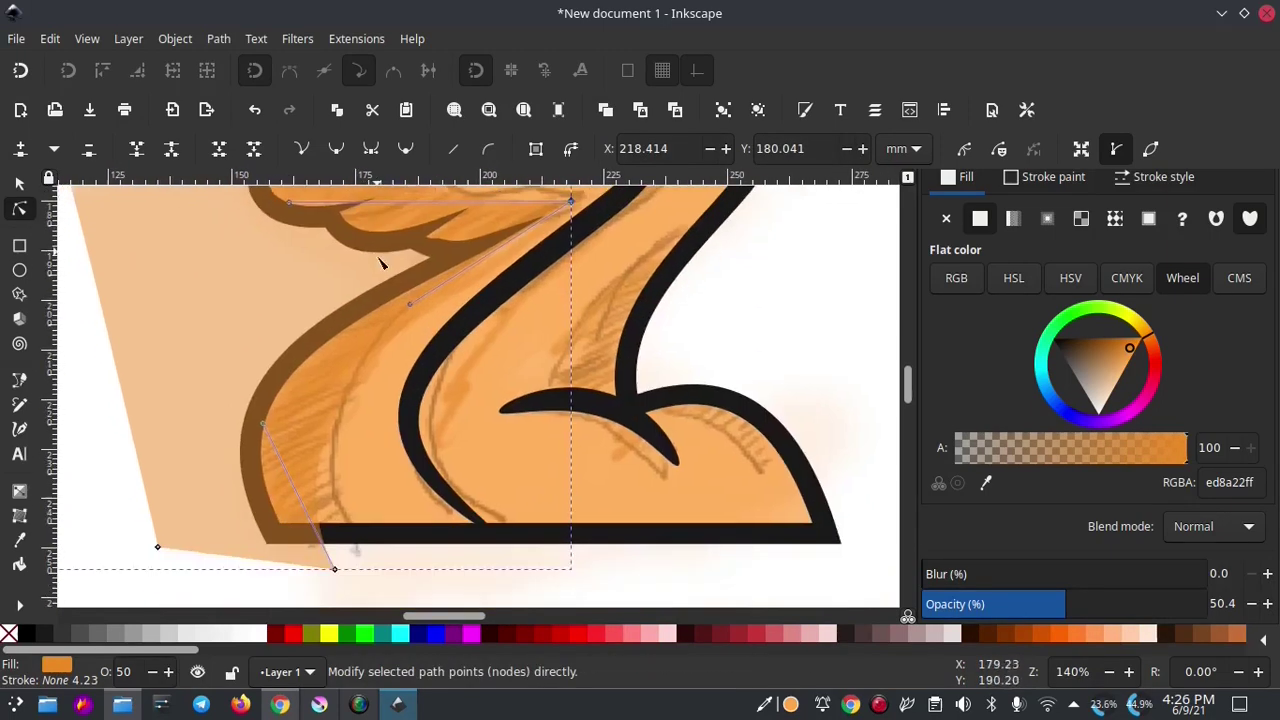
pyautogui.scroll(-2, 312, 400)
pyautogui.moveTo(323, 496)
pyautogui.mouseDown()
pyautogui.moveTo(370, 500)
pyautogui.moveTo(413, 476)
pyautogui.mouseUp()
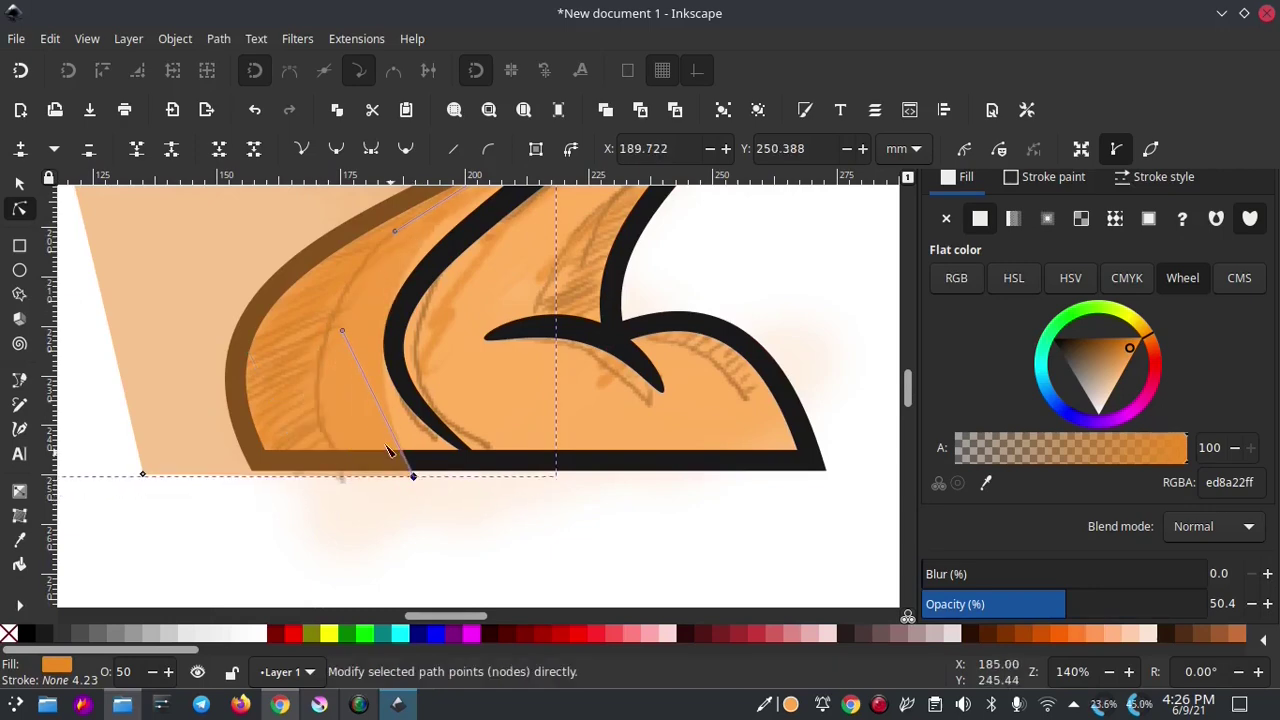
pyautogui.moveTo(342, 333)
pyautogui.mouseDown()
pyautogui.moveTo(218, 364)
pyautogui.moveTo(223, 386)
pyautogui.mouseUp()
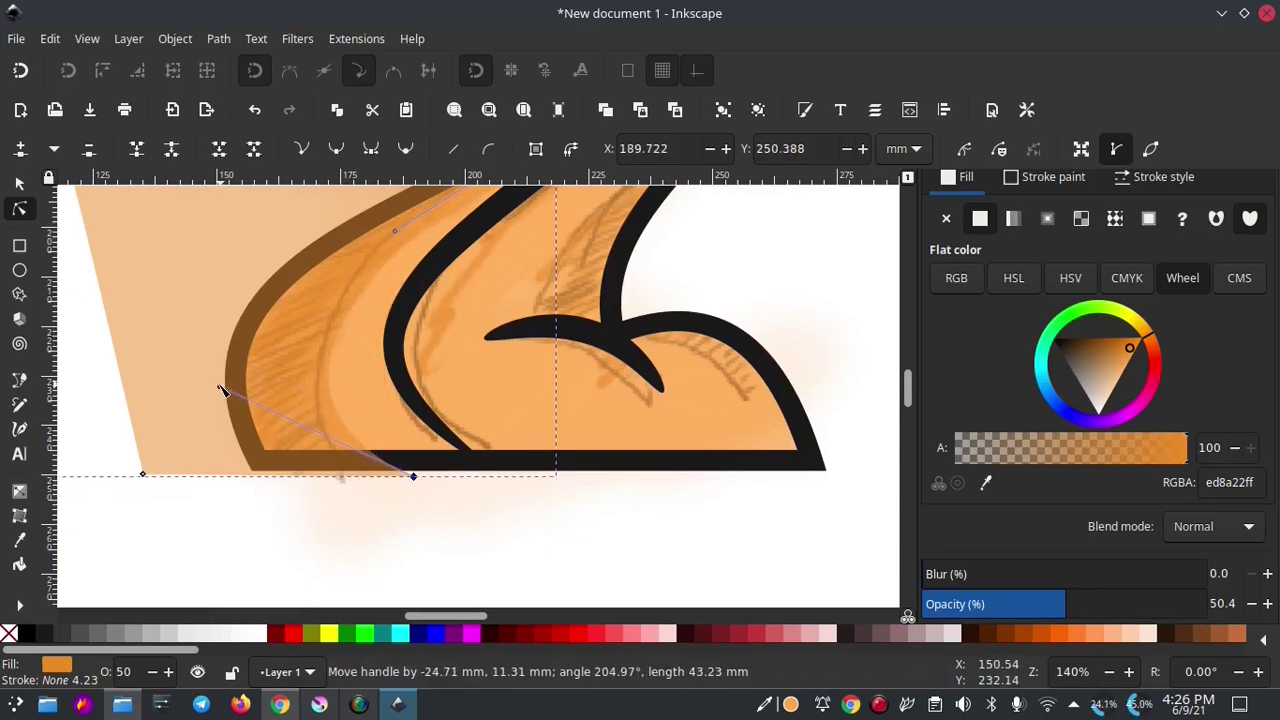
pyautogui.scroll(2, 345, 575)
pyautogui.scroll(1, 345, 575)
pyautogui.click(19, 184)
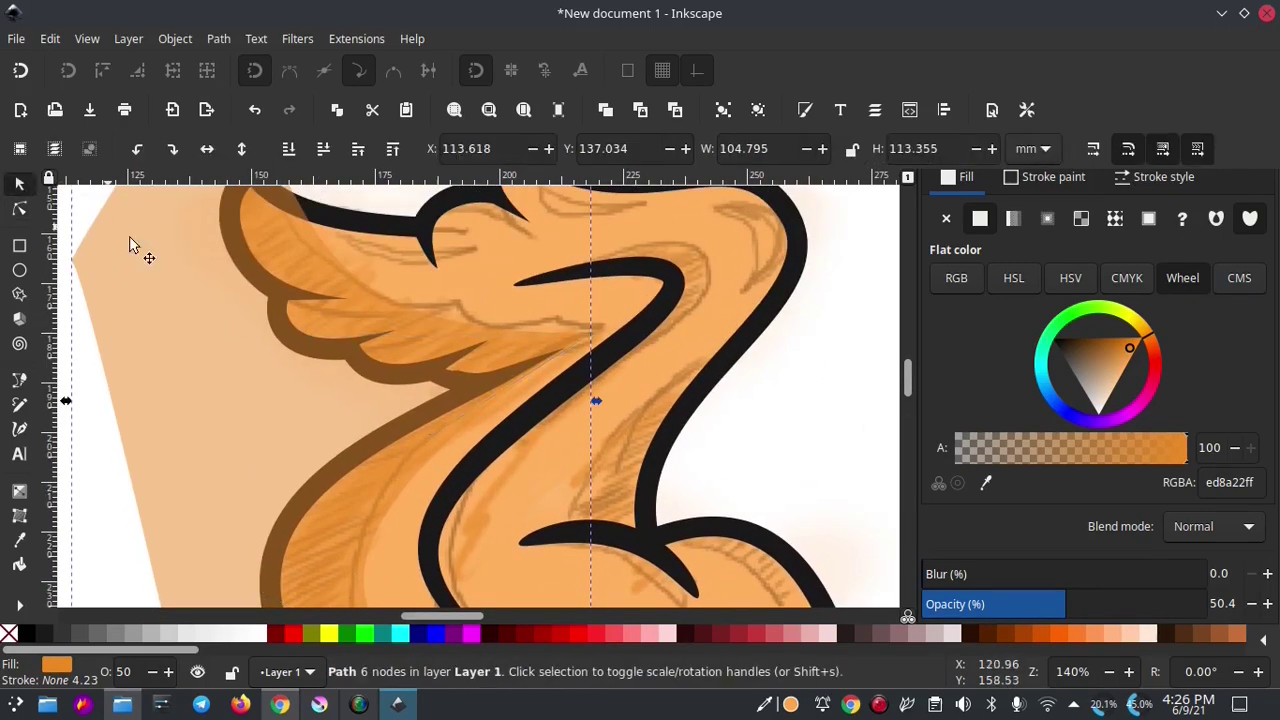
pyautogui.keyDown('ctrl'); pyautogui.scroll(-1, 391, 380); pyautogui.keyUp('ctrl')
pyautogui.keyDown('ctrl'); pyautogui.scroll(-1, 400, 382); pyautogui.keyUp('ctrl')
# - Duplicate the Z's orange fill and intersect it with the shading polygon to clip the shading
pyautogui.click(568, 305)
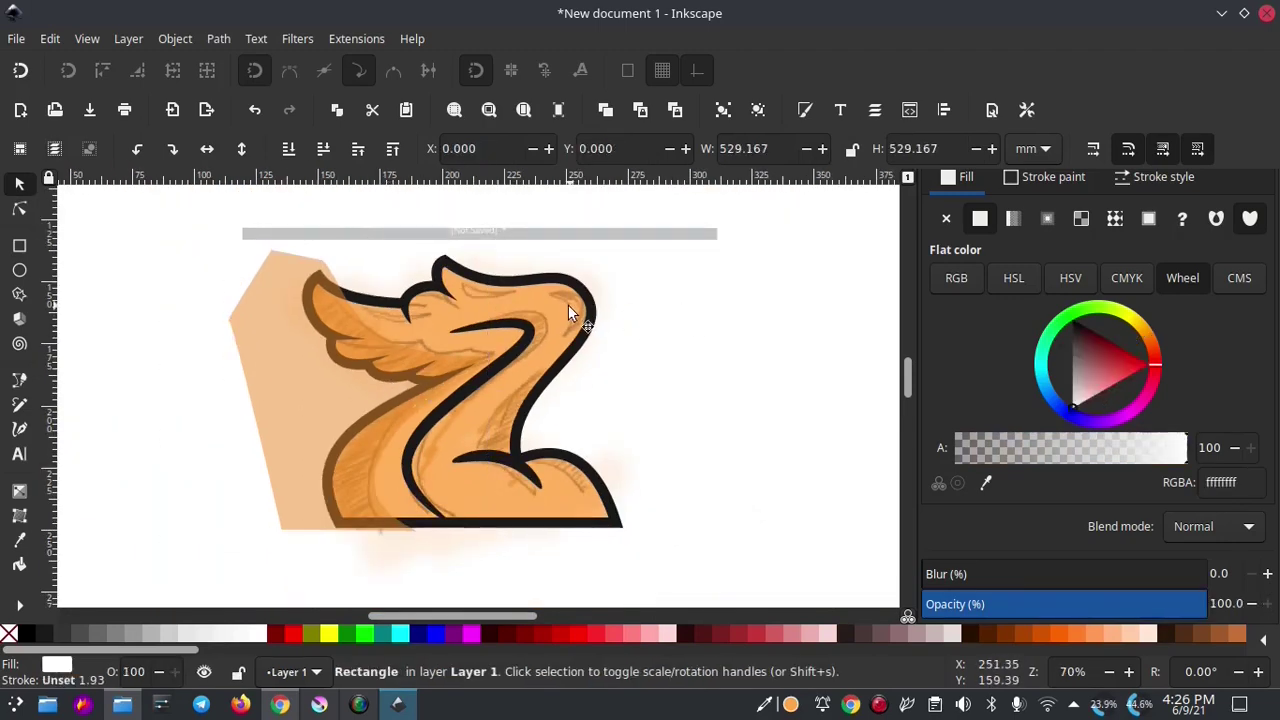
pyautogui.keyDown('alt'); pyautogui.click(568, 306); pyautogui.keyUp('alt')
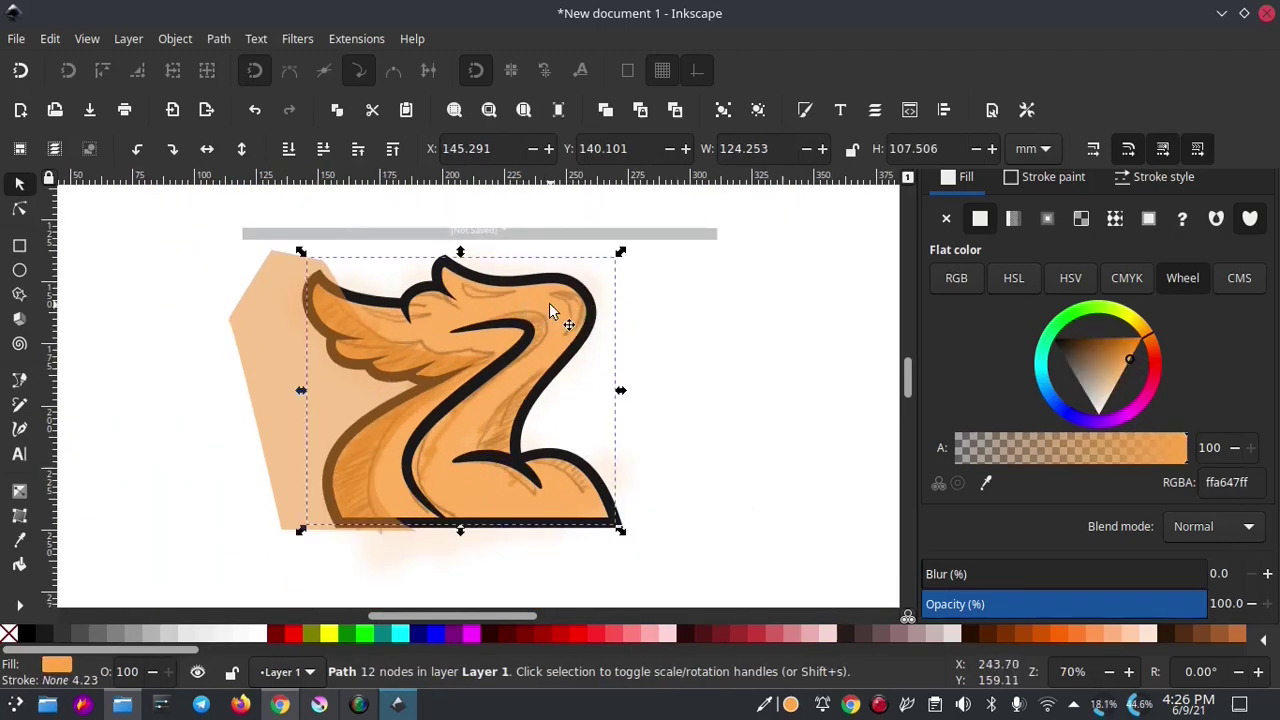
pyautogui.rightClick(549, 310)
pyautogui.click(628, 272)
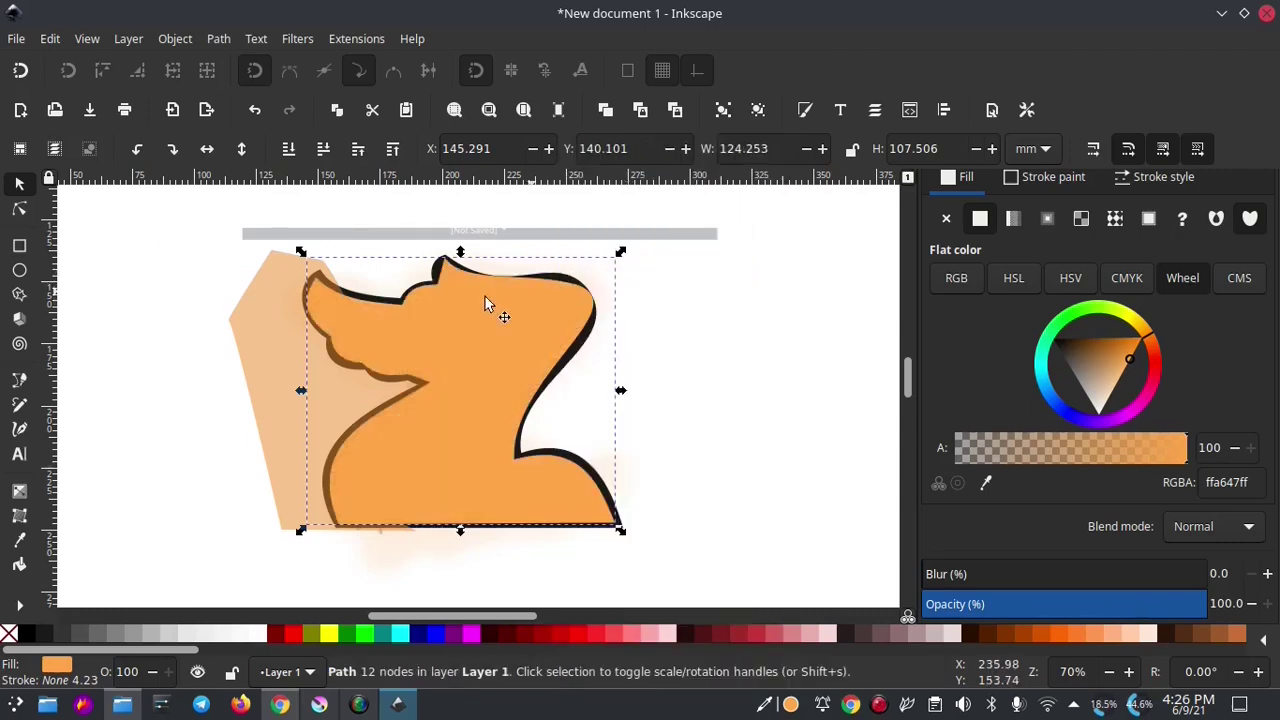
pyautogui.keyDown('shift'); pyautogui.click(262, 297); pyautogui.keyUp('shift')
pyautogui.click(218, 38)
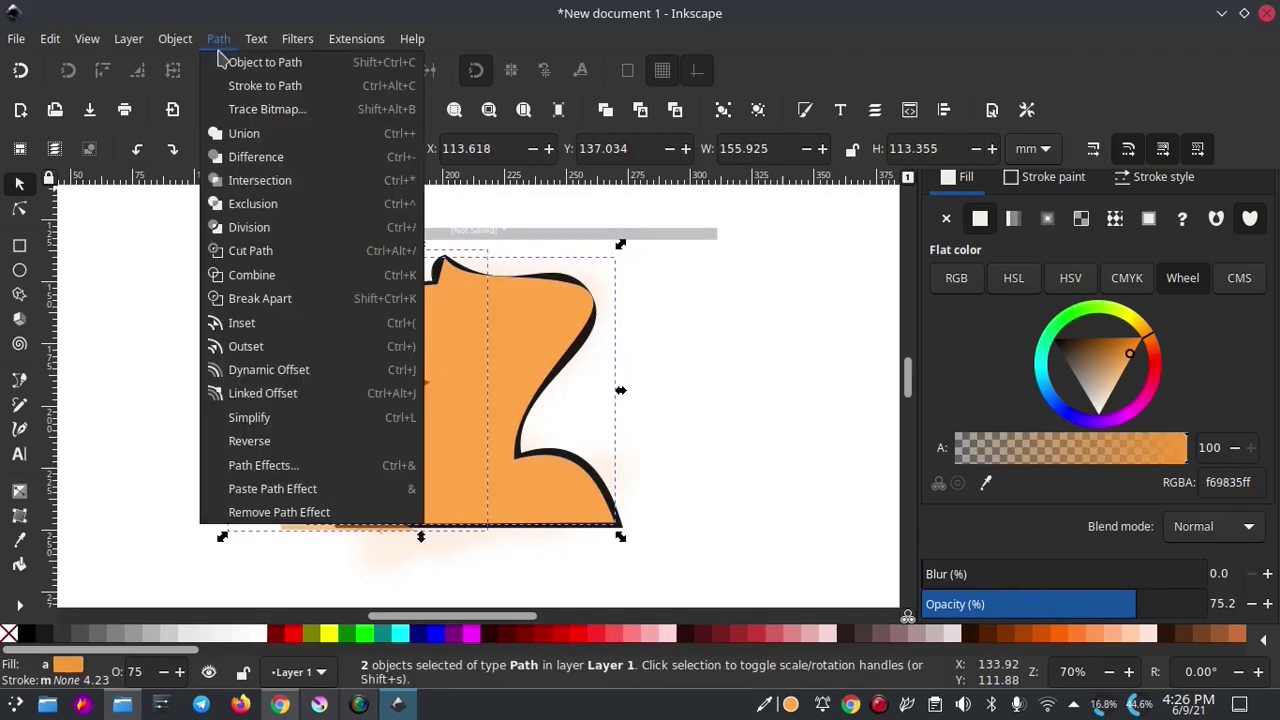
pyautogui.click(266, 181)
pyautogui.click(653, 290)
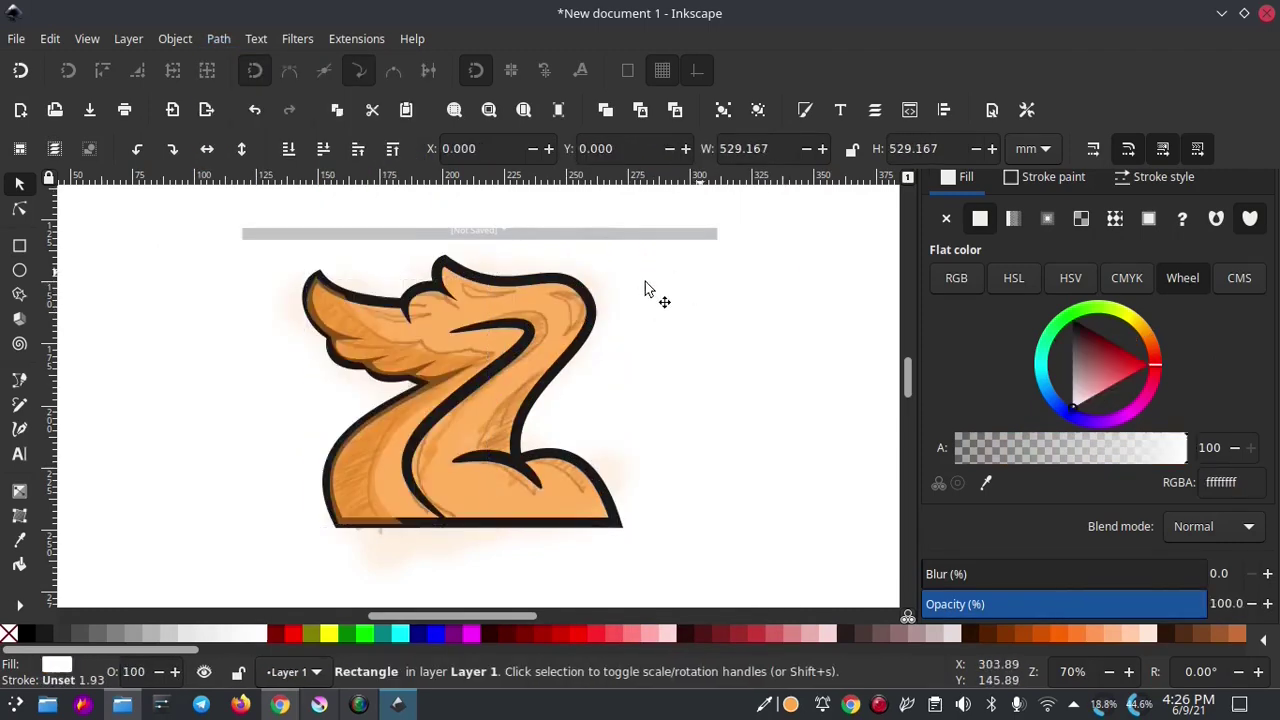
pyautogui.click(437, 366)
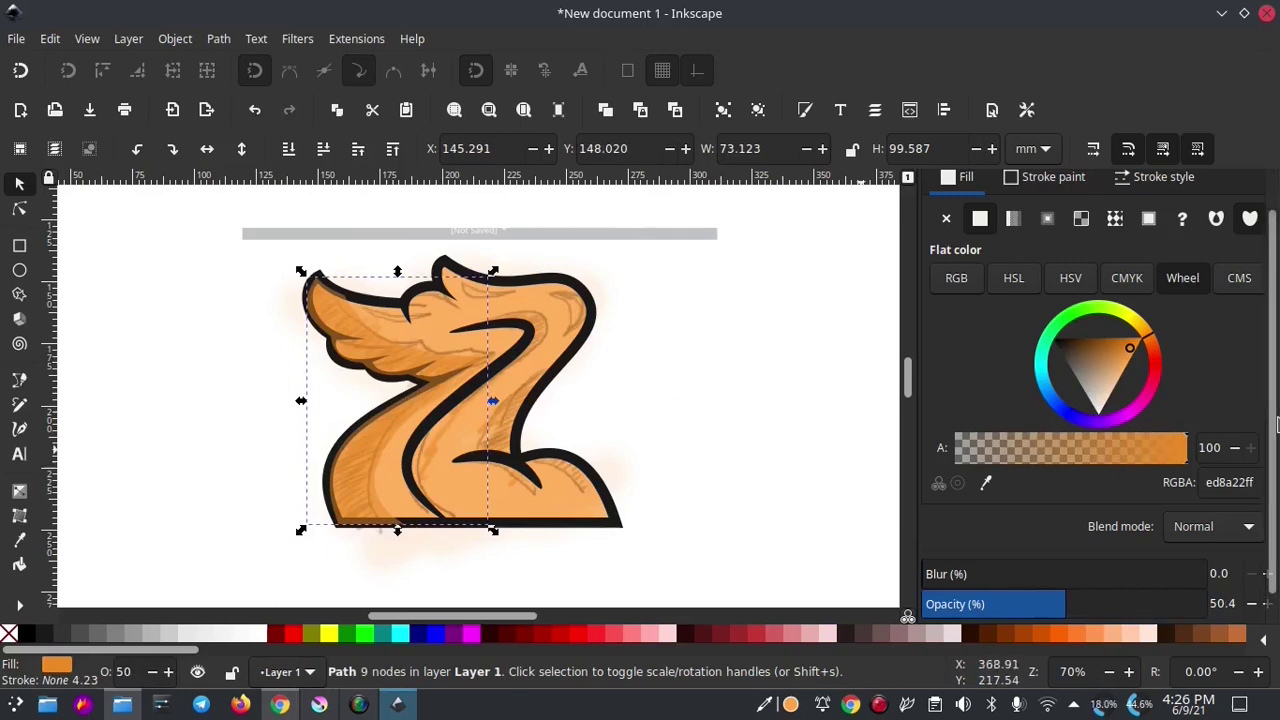
# - Select the trimmed ed8a22 shading shape on the Z
pyautogui.scroll(-1, 1209, 446)
pyautogui.moveTo(1068, 571); pyautogui.dragTo(1157, 575)
pyautogui.click(491, 400)
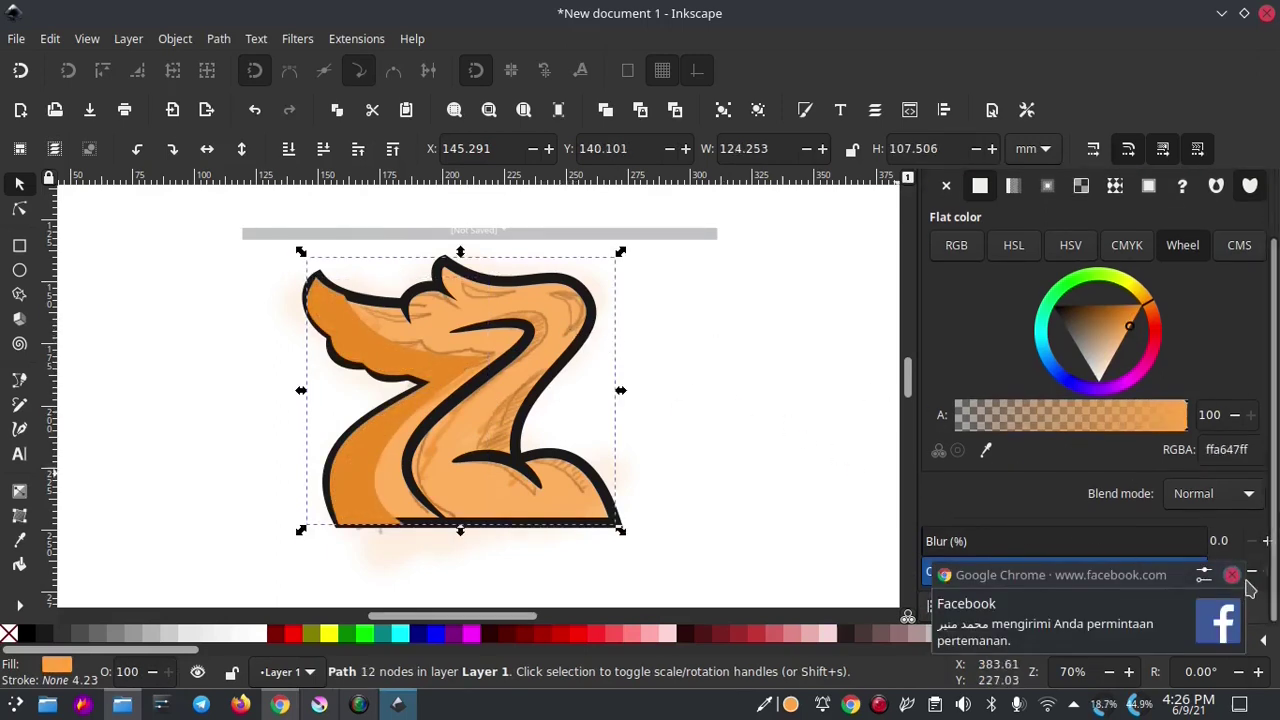
pyautogui.click(1232, 574)
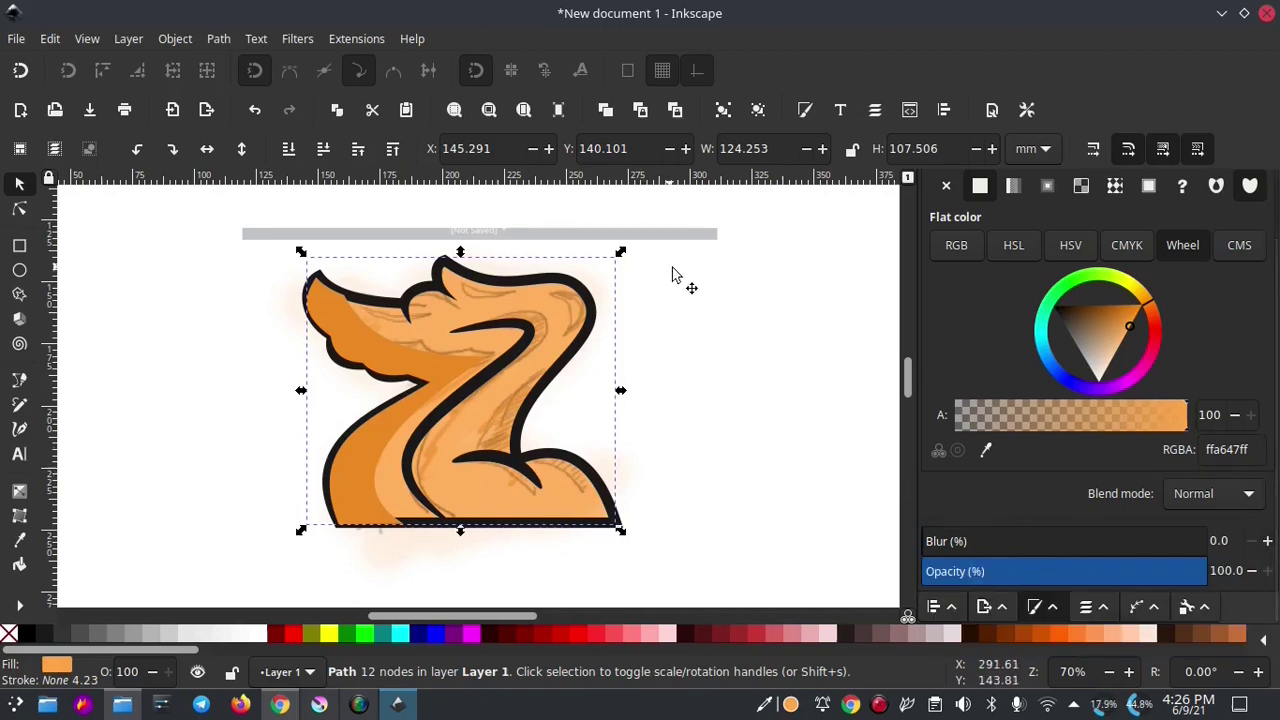
pyautogui.keyDown('alt'); pyautogui.click(390, 340); pyautogui.keyUp('alt')
pyautogui.keyDown('alt'); pyautogui.click(381, 345); pyautogui.keyUp('alt')
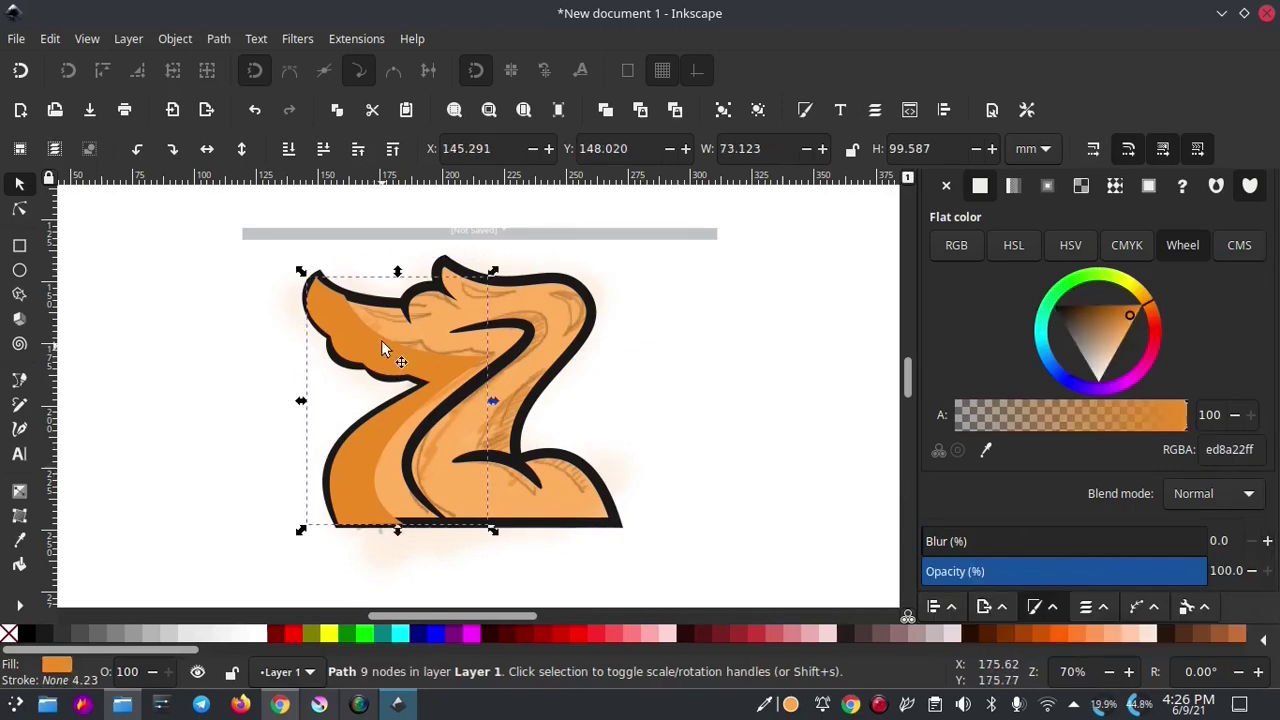
# - Lower the shading beneath the black outline and wing feathers, then deselect it
pyautogui.click(323, 150)
pyautogui.click(323, 150)
pyautogui.click(358, 152)
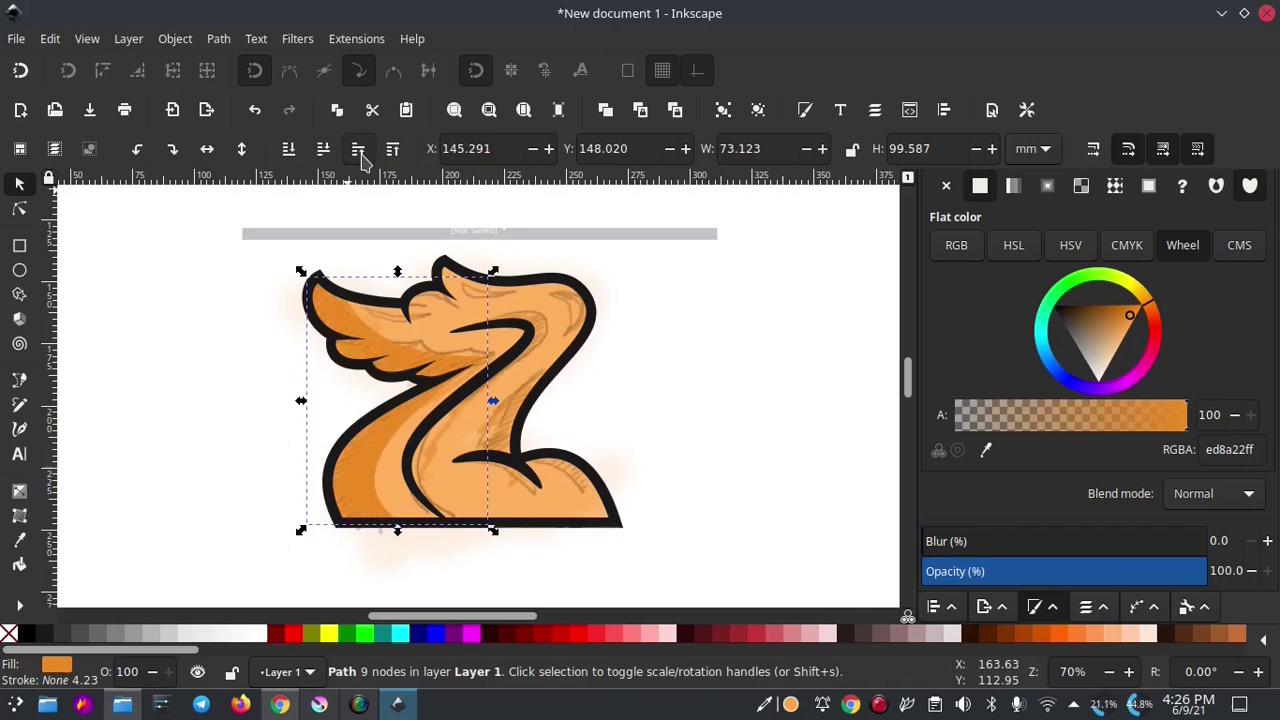
pyautogui.click(623, 337)
pyautogui.hscroll(2, 288, 400)
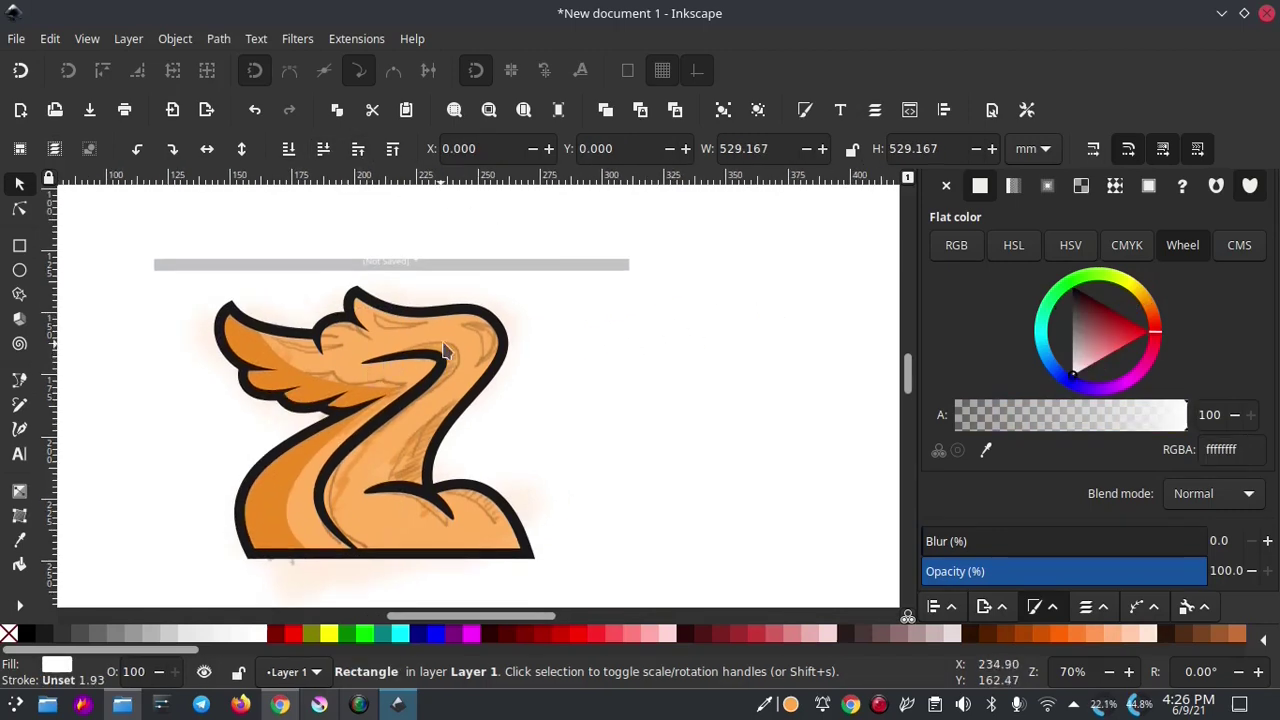
pyautogui.hscroll(-1, 400, 348)
pyautogui.scroll(-1, 361, 347)
# - Draw a closed four-corner Pen shading shape at the wing joint
pyautogui.click(19, 379)
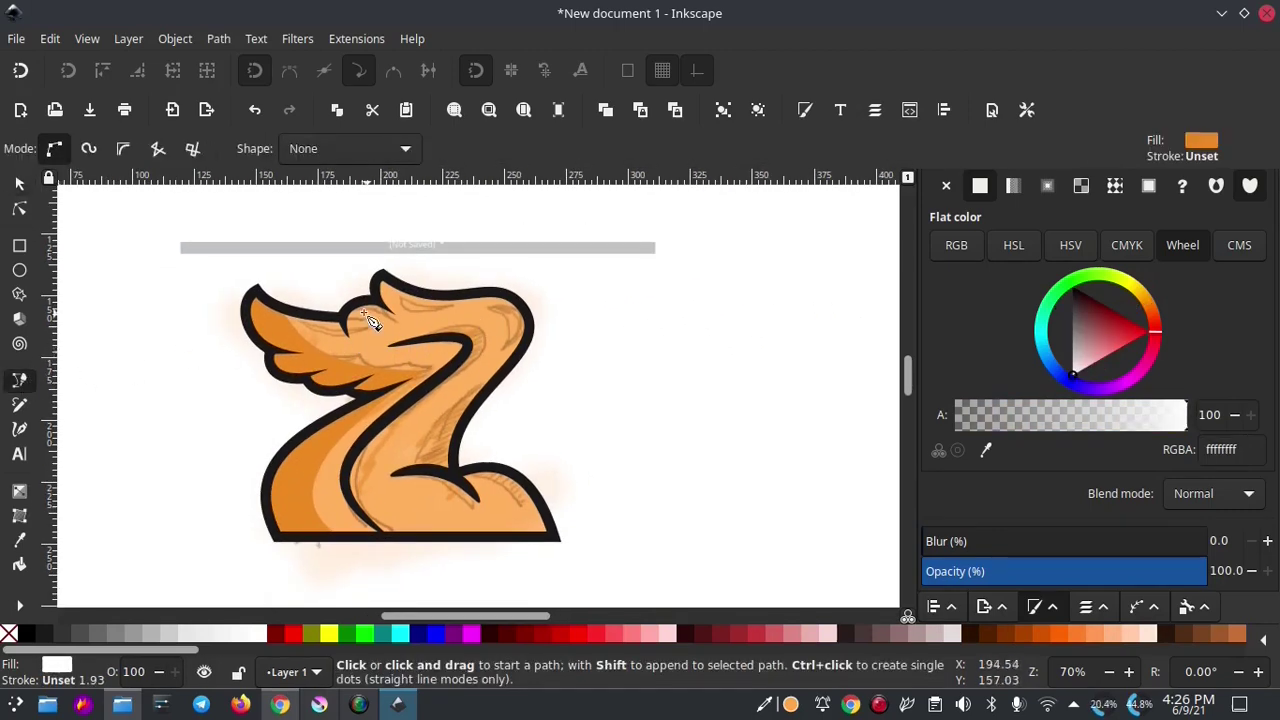
pyautogui.scroll(1, 366, 320)
pyautogui.scroll(1, 369, 322)
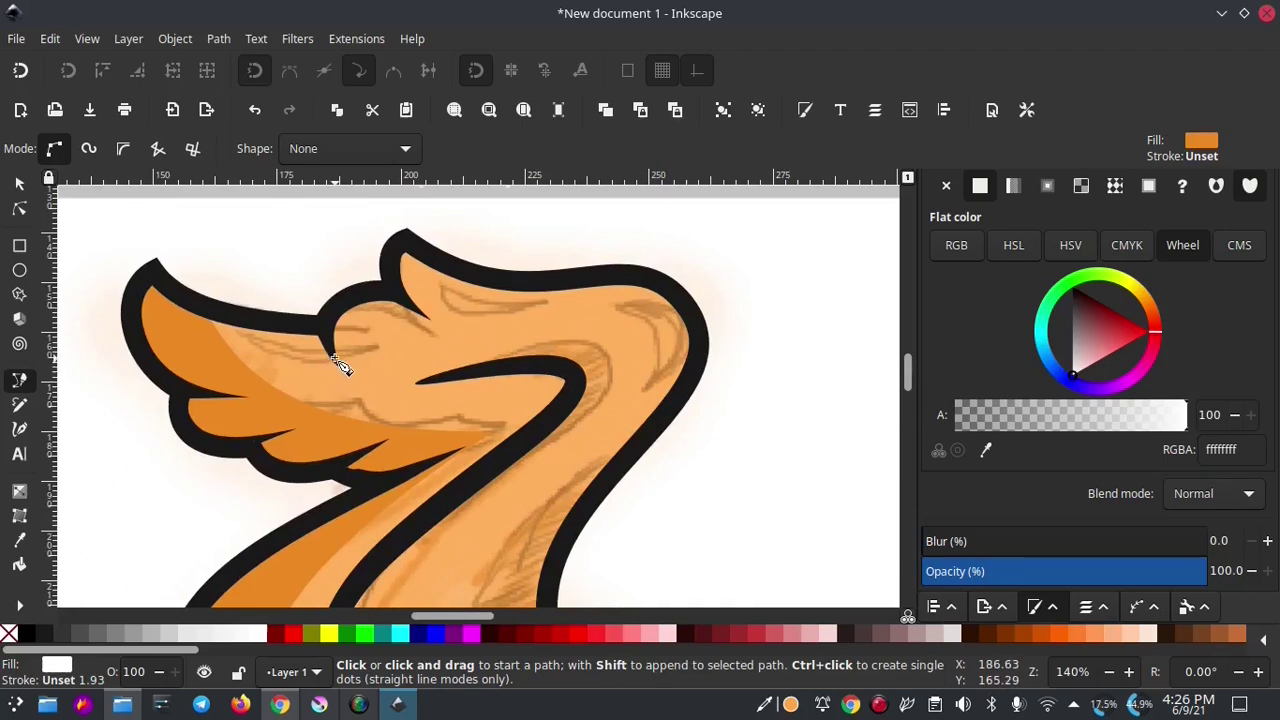
pyautogui.click(338, 362)
pyautogui.click(440, 328)
pyautogui.click(400, 300)
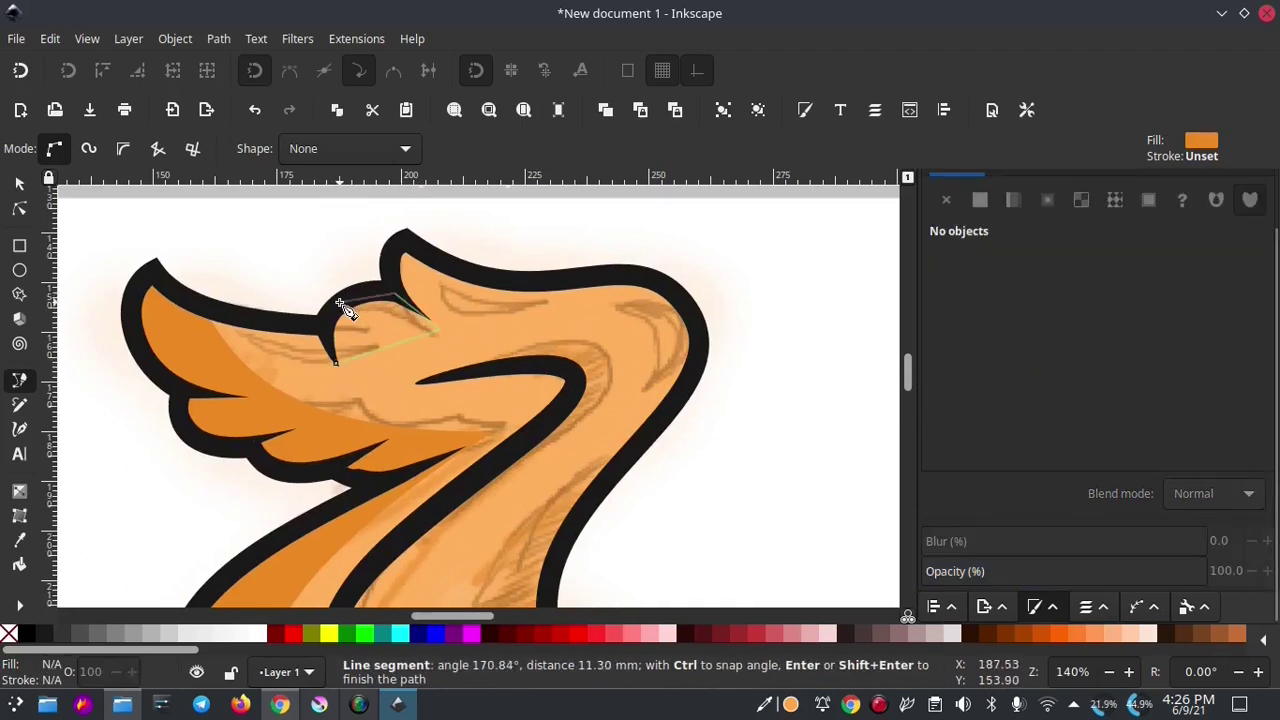
pyautogui.click(337, 303)
pyautogui.click(338, 362)
pyautogui.press('n')
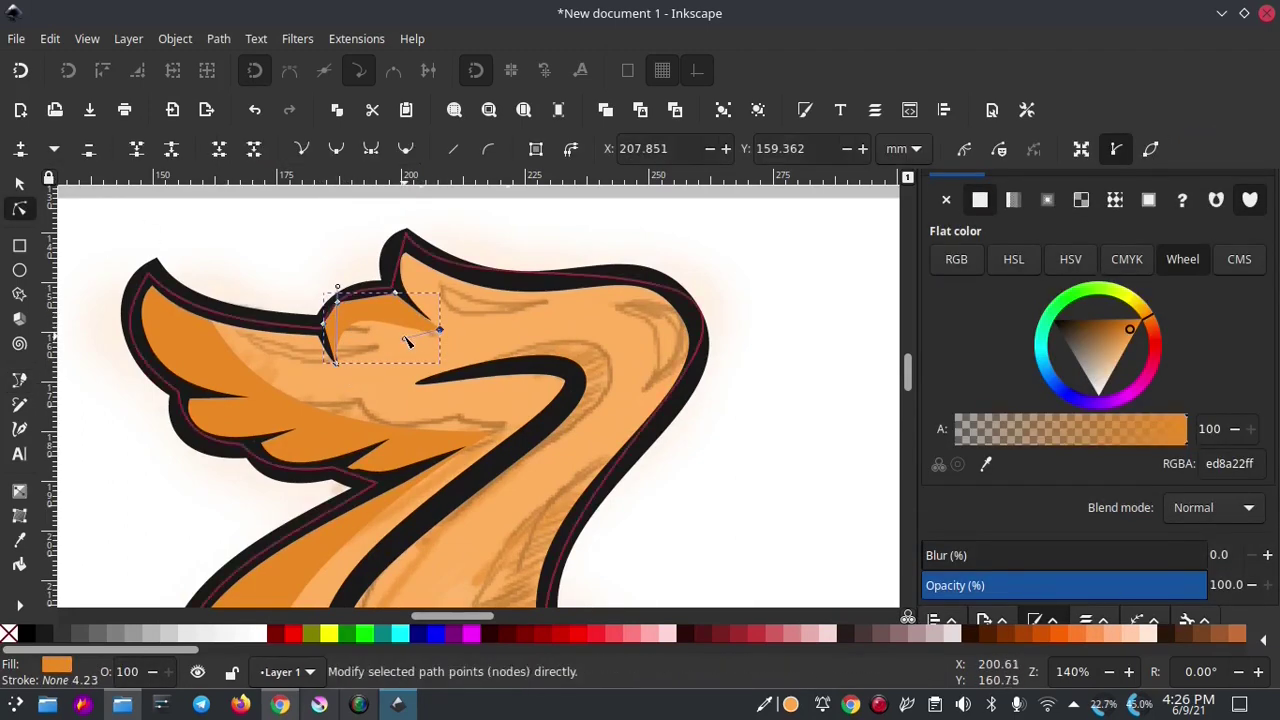
pyautogui.click(337, 300)
# - Draw a curved closed shading shape along the Z's diagonal stroke
pyautogui.press('s')
pyautogui.scroll(-5, 450, 400)
pyautogui.press('b')
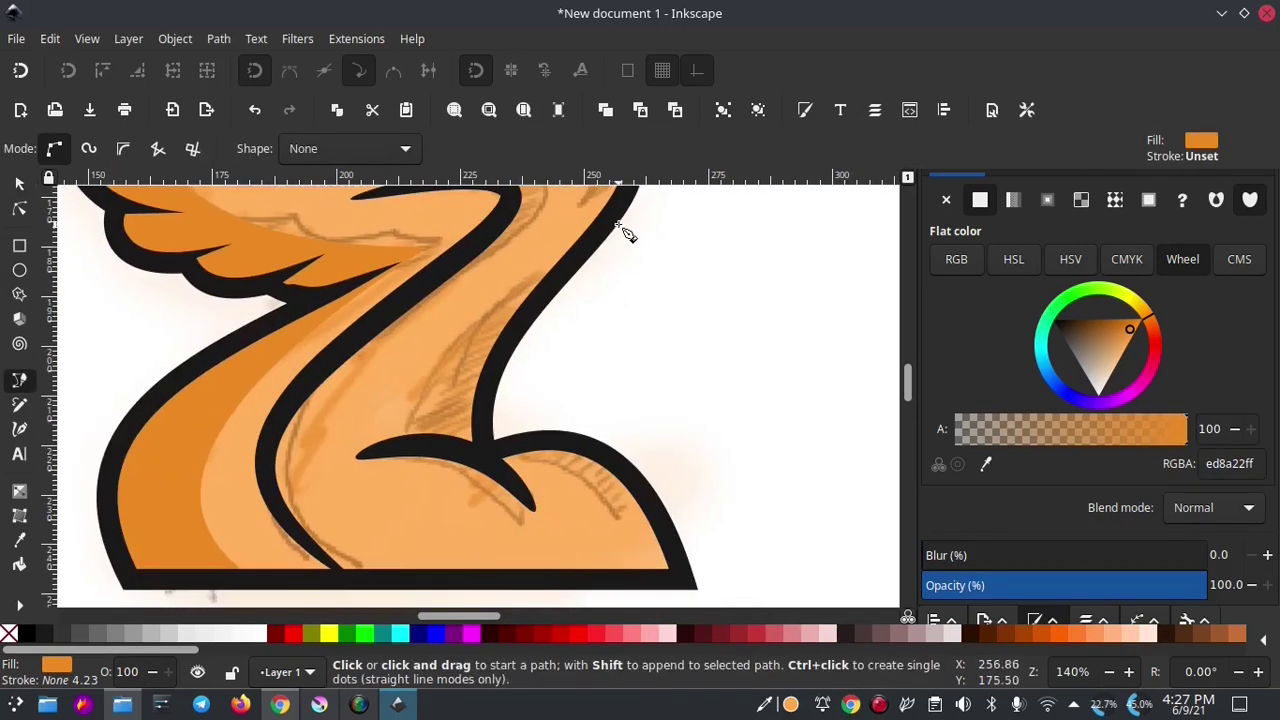
pyautogui.click(634, 198)
pyautogui.moveTo(401, 447); pyautogui.dragTo(387, 552)
pyautogui.click(498, 478)
pyautogui.click(636, 200)
pyautogui.press('s')
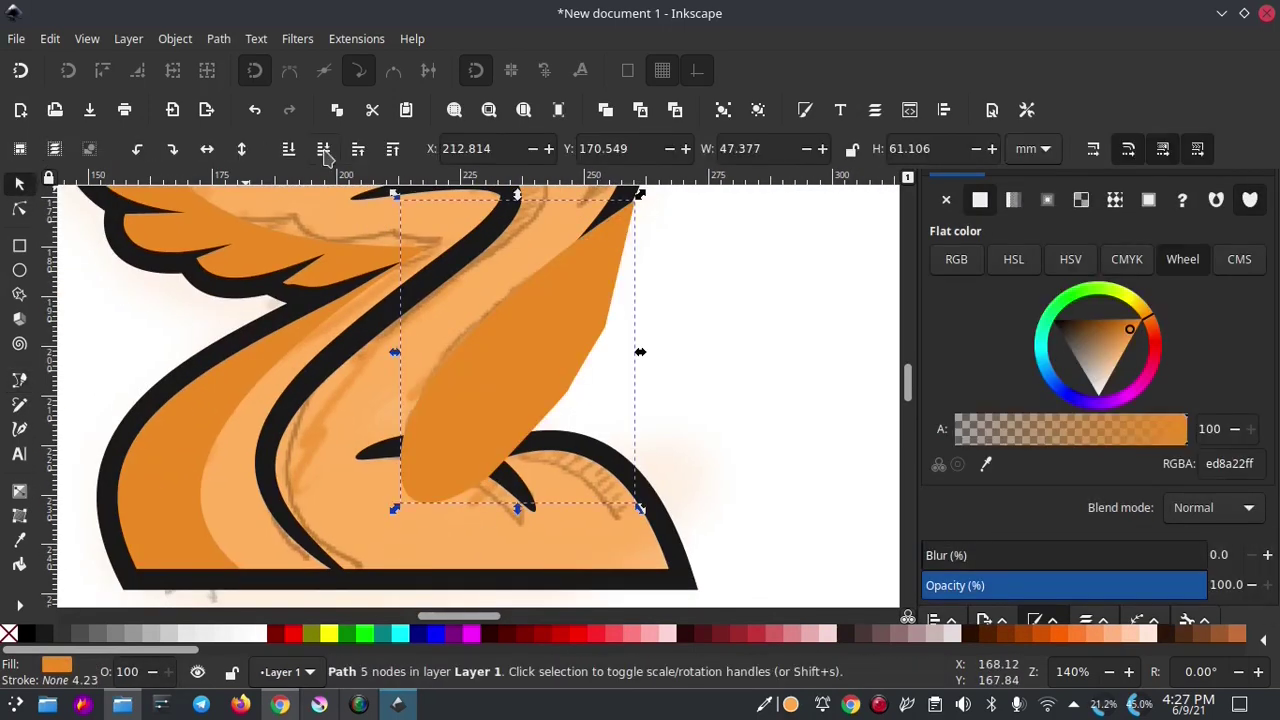
# - Trace the dark diagonal line as a closed Pen path
pyautogui.press('b')
pyautogui.click(589, 196)
pyautogui.click(510, 322)
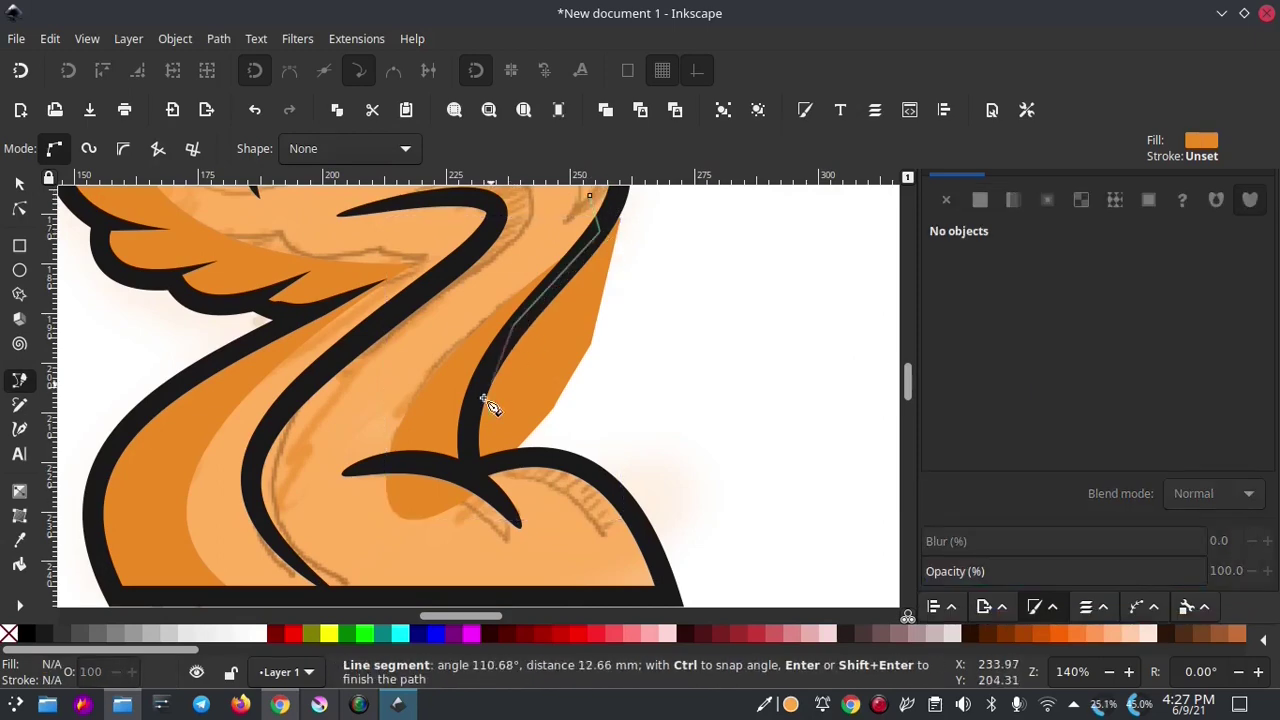
pyautogui.click(470, 476)
pyautogui.click(375, 458)
pyautogui.click(362, 450)
pyautogui.click(594, 204)
pyautogui.press('s')
# - Cut the traced line out of the diagonal shading with Path > Exclusion
pyautogui.keyDown('shift'); pyautogui.click(548, 378); pyautogui.keyUp('shift')
pyautogui.click(218, 38)
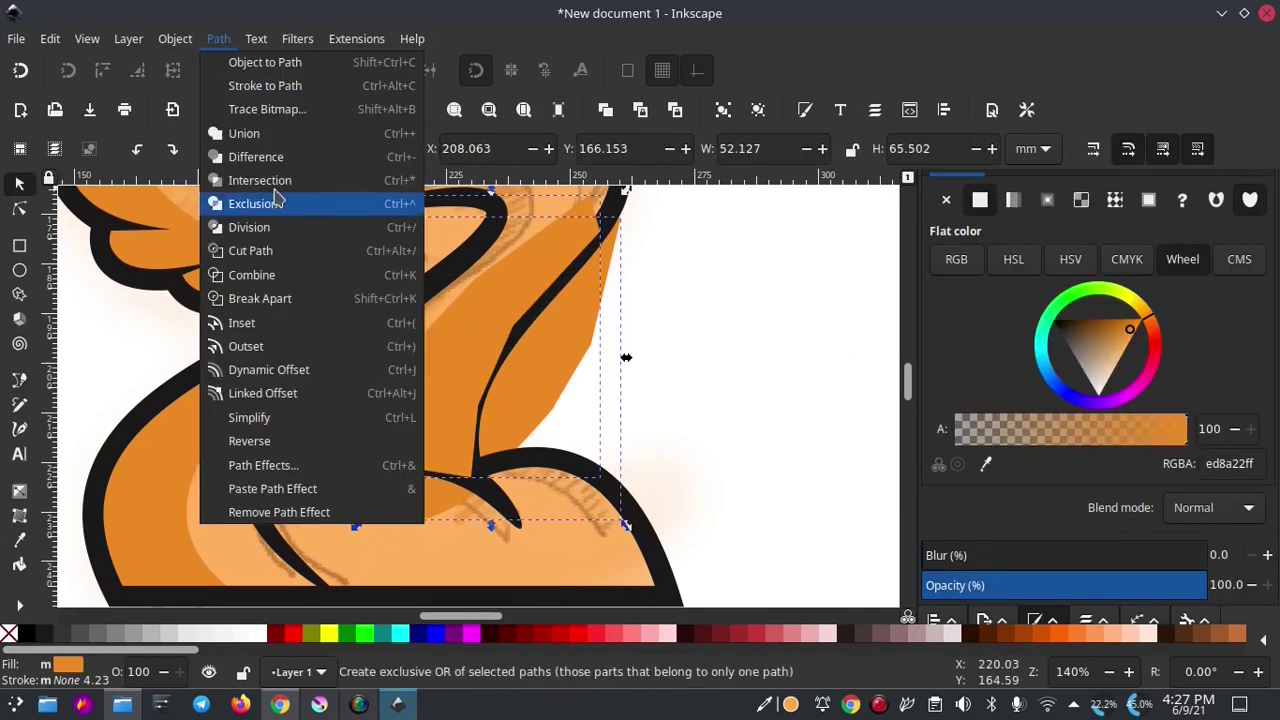
pyautogui.click(271, 203)
pyautogui.scroll(-3, 520, 275)
pyautogui.scroll(3, 525, 400)
# - Draw an Ellipse-shaped Pen stroke curving over the Z's head and fill it white
pyautogui.scroll(3, 534, 485)
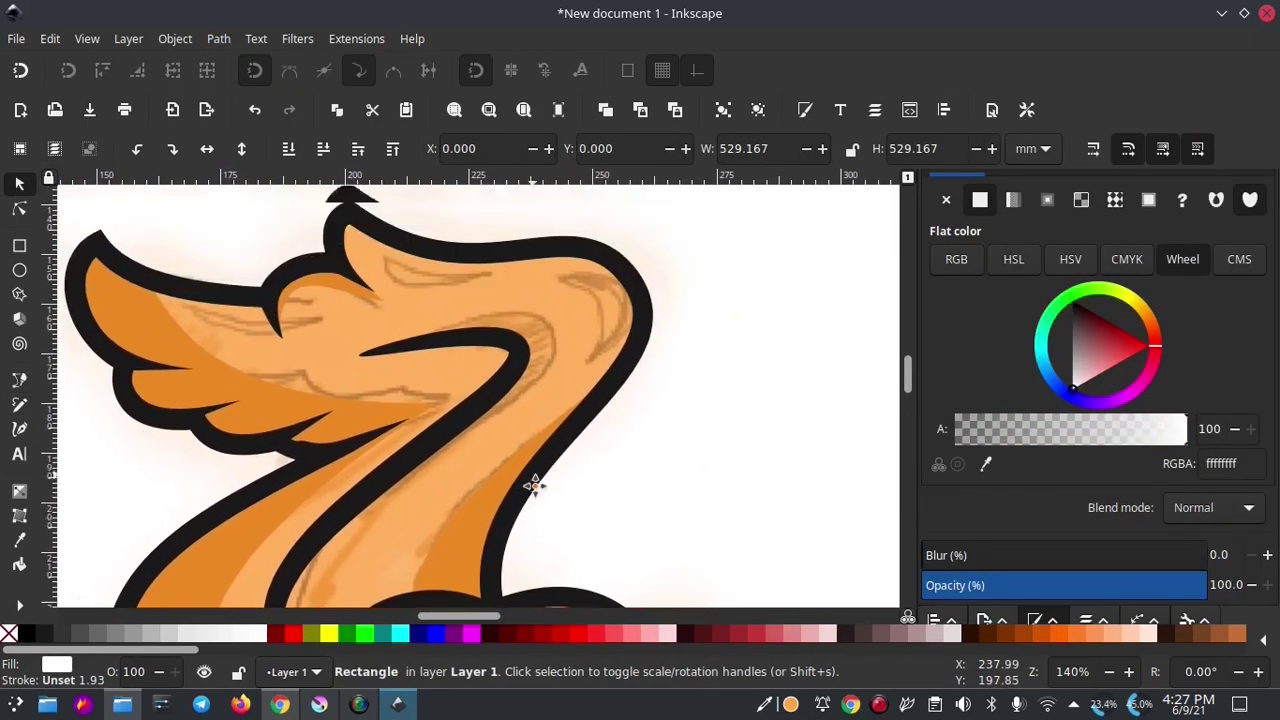
pyautogui.click(19, 383)
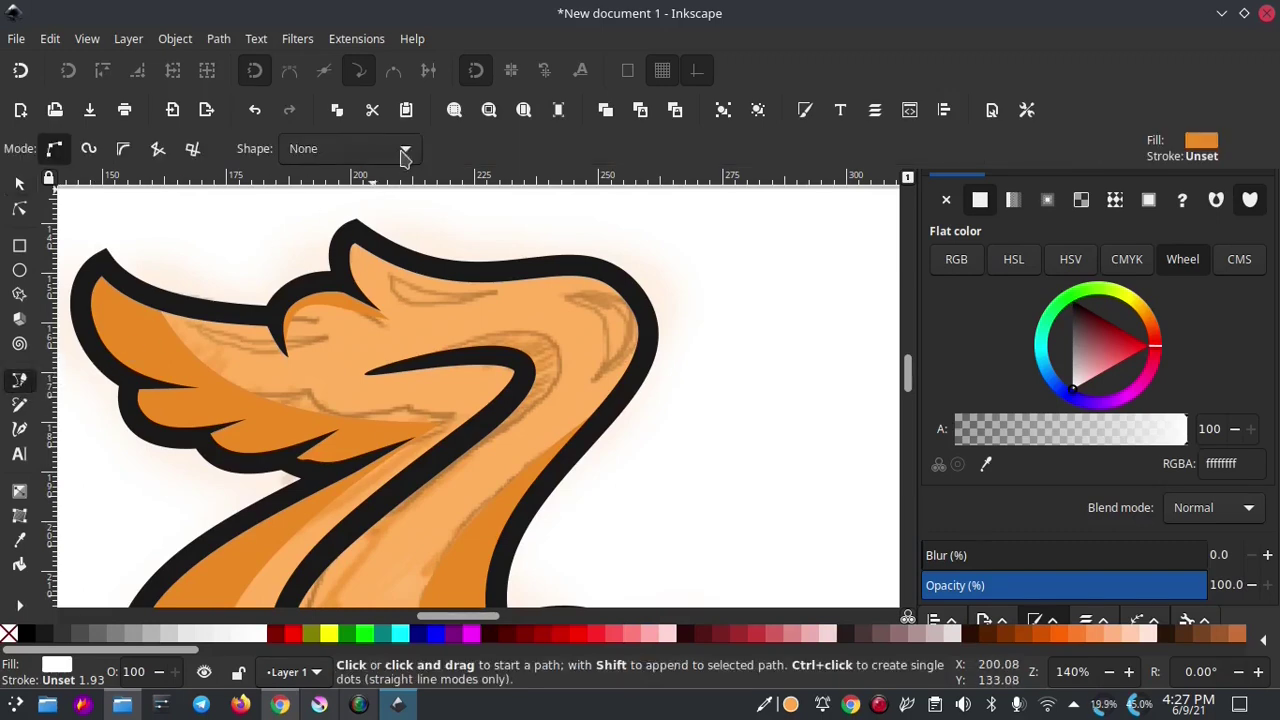
pyautogui.click(409, 151)
pyautogui.click(345, 233)
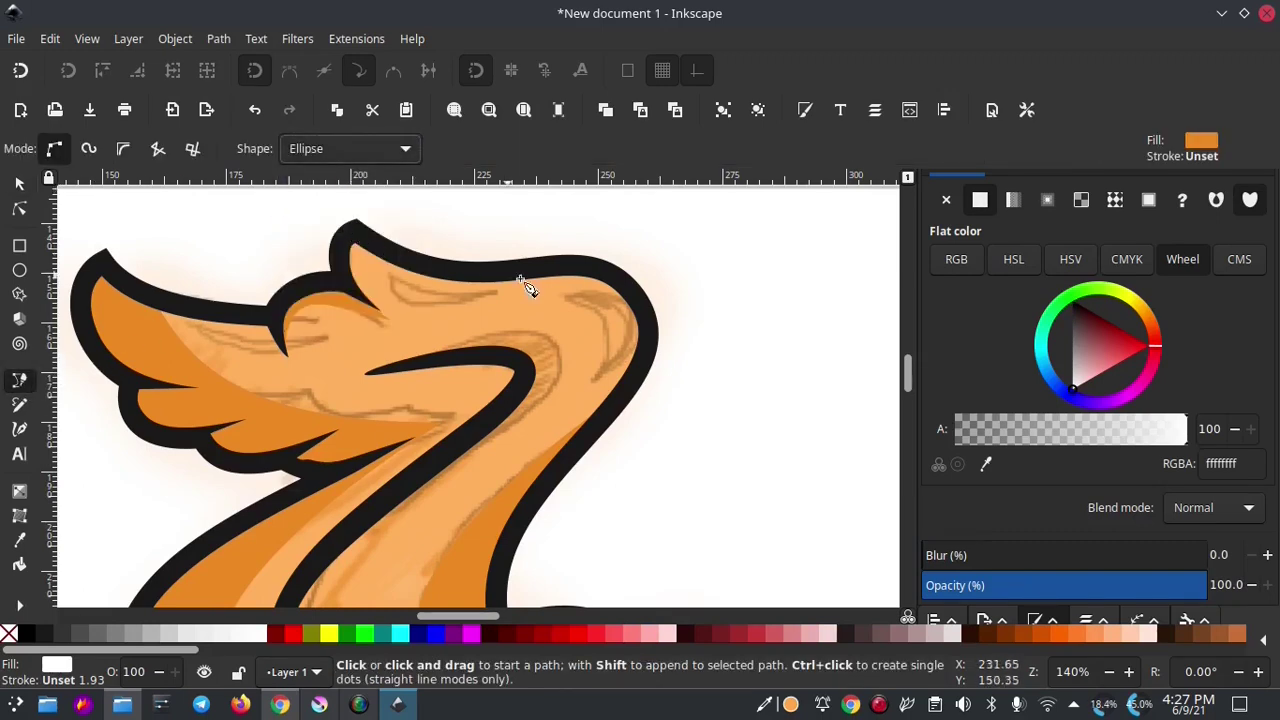
pyautogui.click(396, 291)
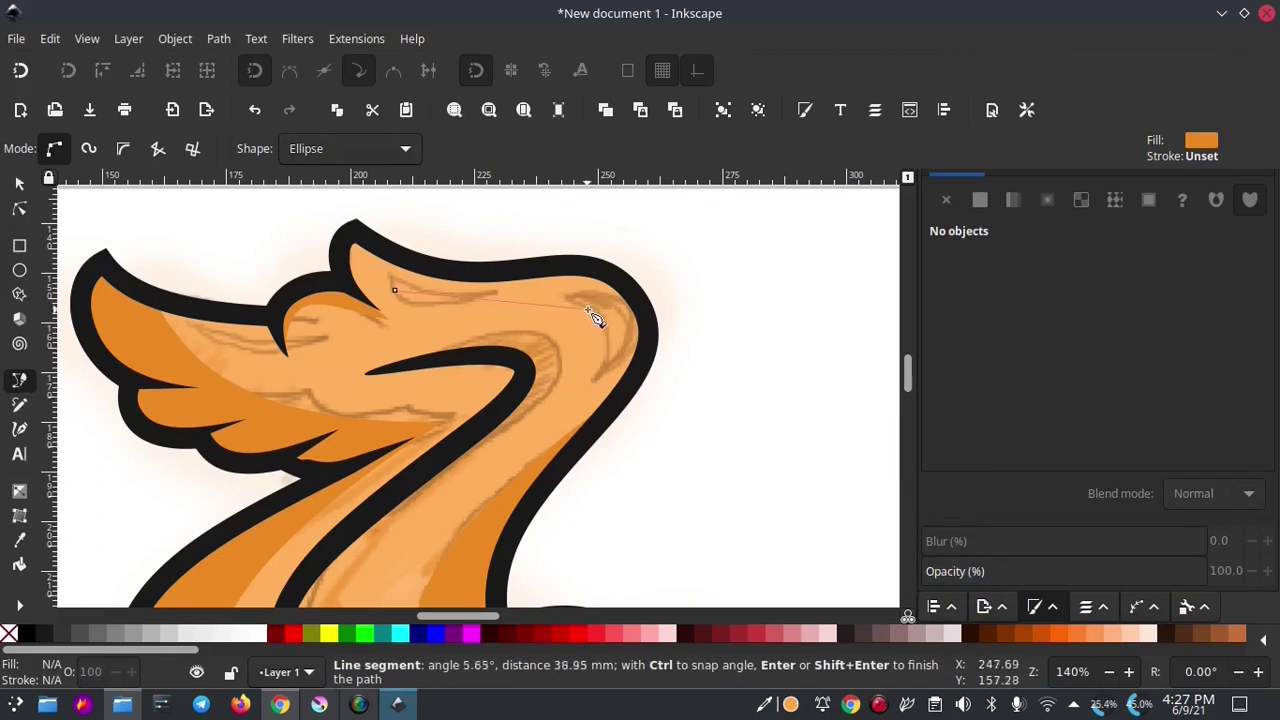
pyautogui.moveTo(594, 357)
pyautogui.mouseDown()
pyautogui.moveTo(540, 432)
pyautogui.moveTo(549, 440)
pyautogui.mouseUp()
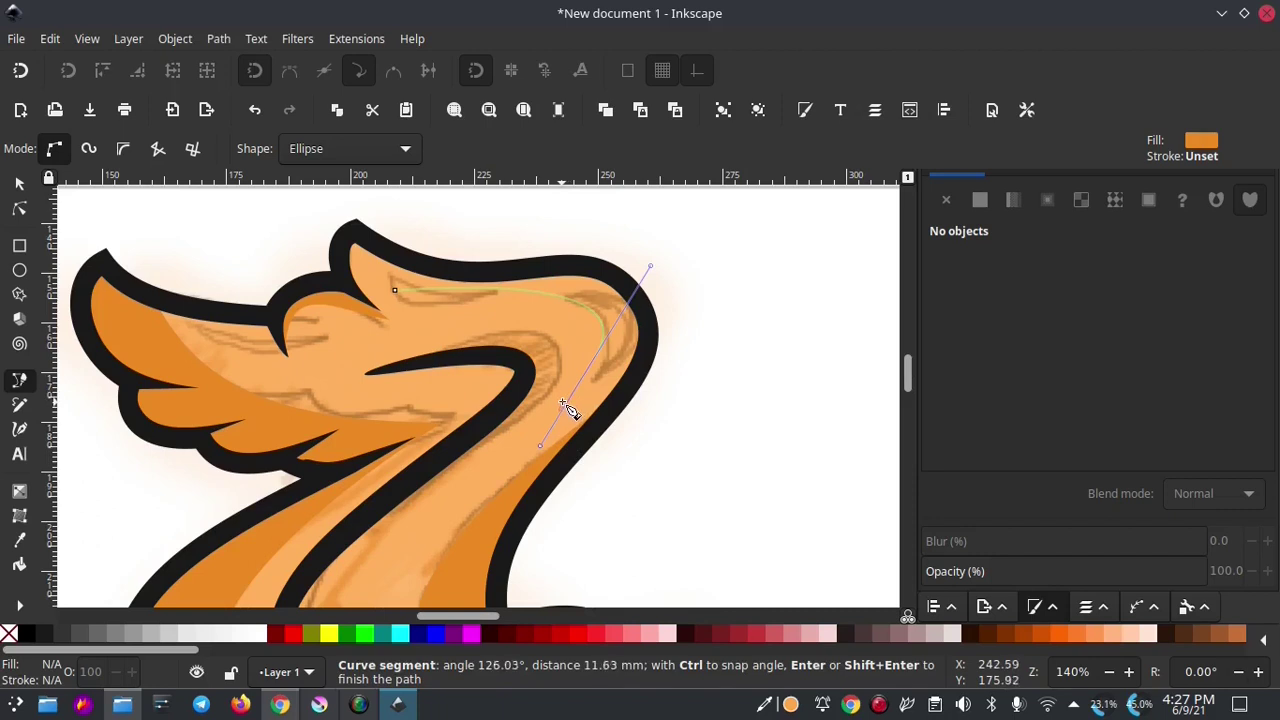
pyautogui.press('Return')
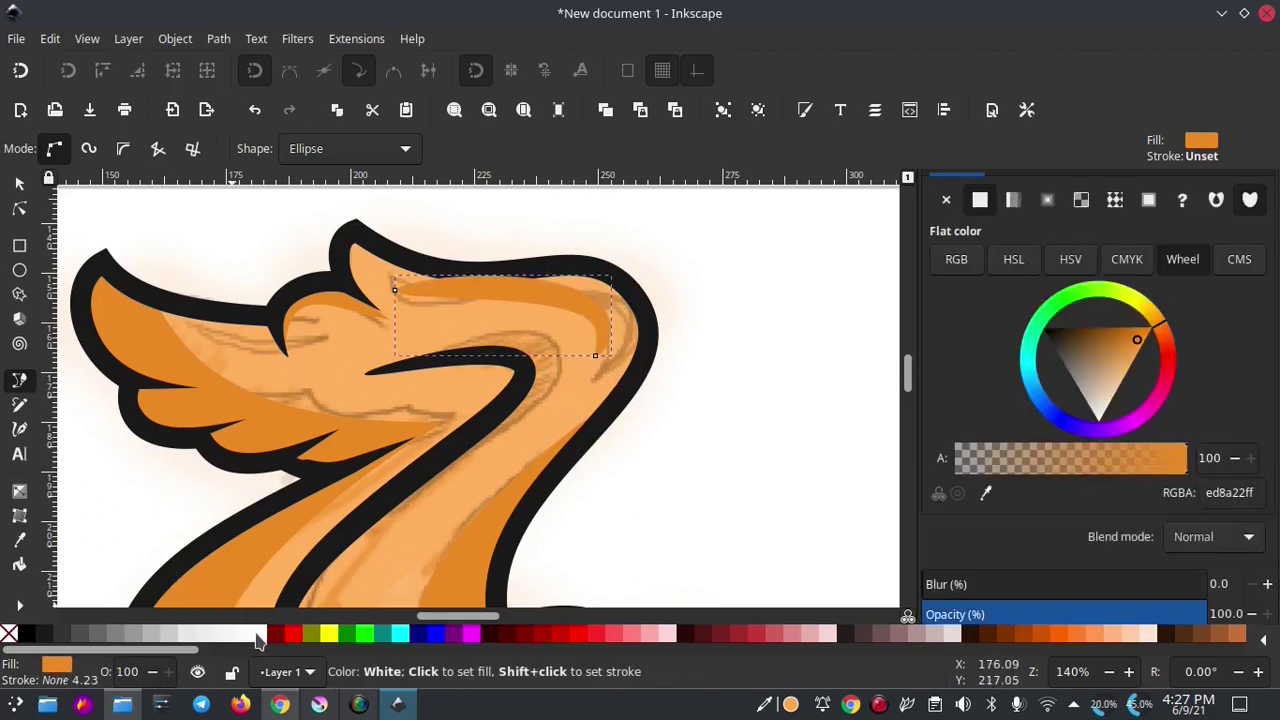
pyautogui.click(260, 636)
# - Refine the highlight's nodes to bend its curve and taper its ends
pyautogui.click(20, 212)
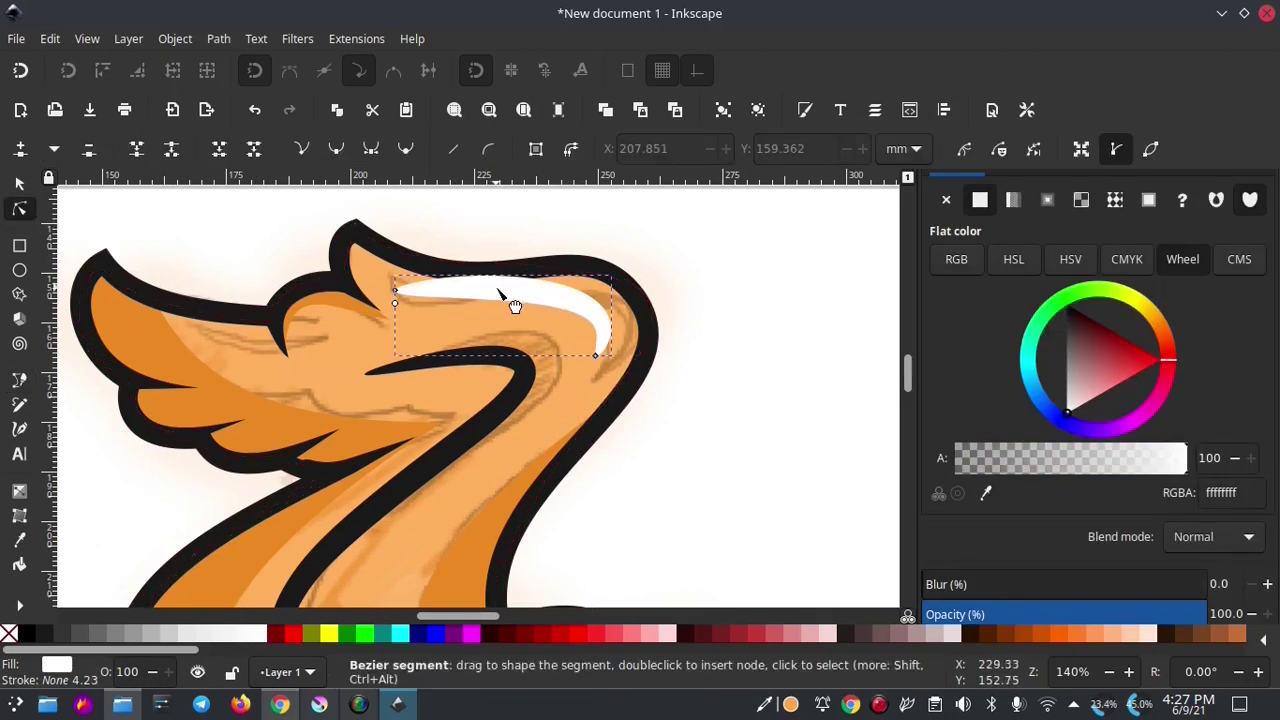
pyautogui.moveTo(508, 297)
pyautogui.mouseDown()
pyautogui.moveTo(503, 337)
pyautogui.moveTo(508, 328)
pyautogui.mouseUp()
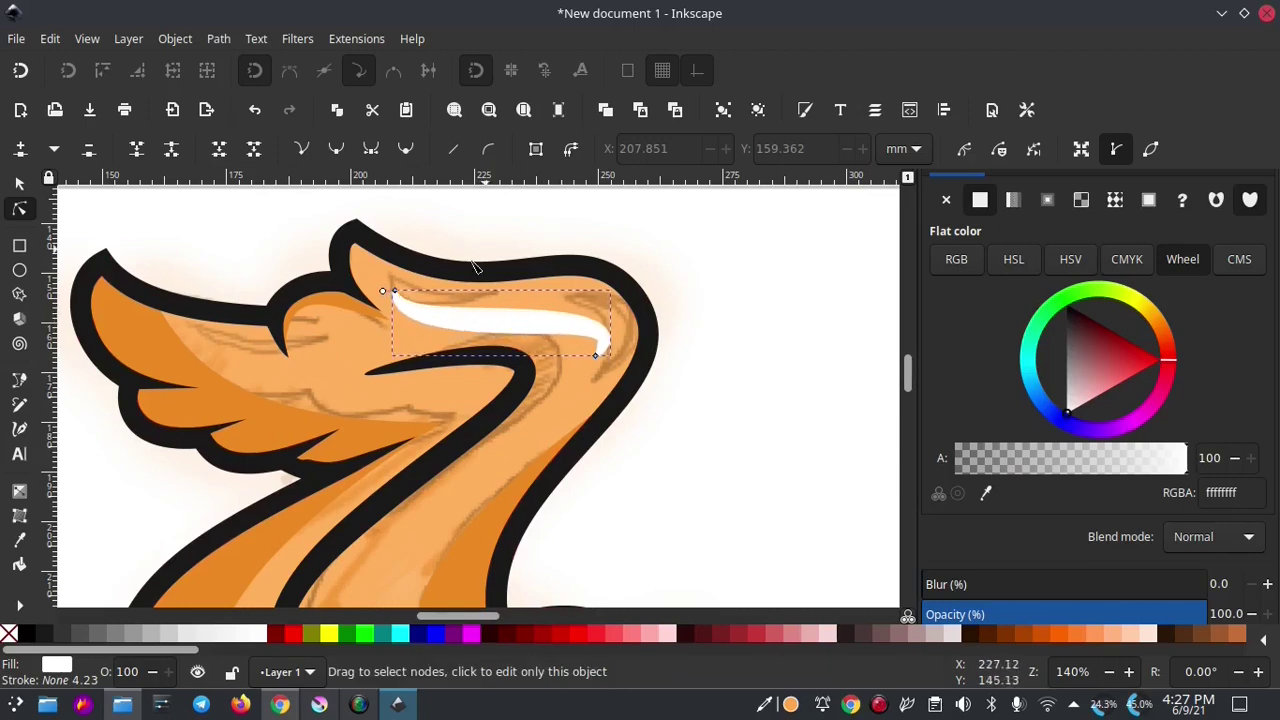
pyautogui.moveTo(385, 293); pyautogui.dragTo(387, 274)
pyautogui.keyDown('ctrl'); pyautogui.scroll(1, 394, 287); pyautogui.keyUp('ctrl')
pyautogui.keyDown('ctrl'); pyautogui.scroll(1, 394, 287); pyautogui.keyUp('ctrl')
pyautogui.hscroll(5, 771, 380)
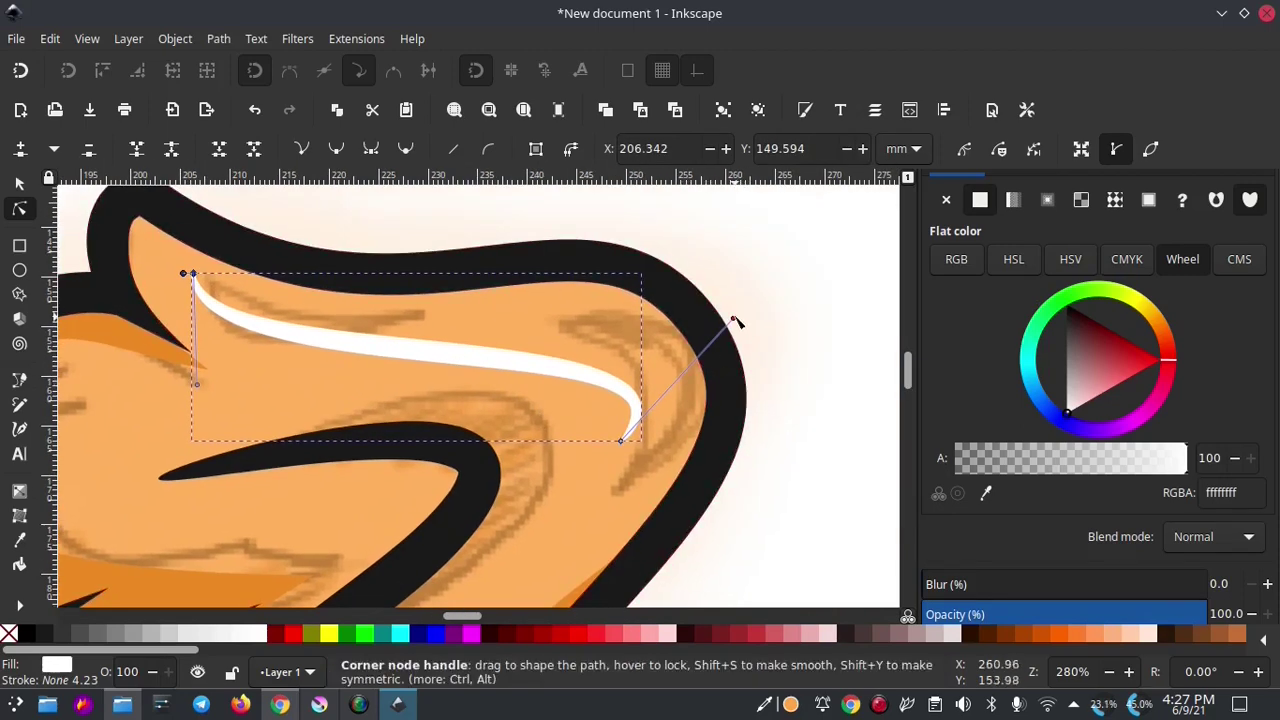
pyautogui.moveTo(734, 320)
pyautogui.mouseDown()
pyautogui.moveTo(757, 271)
pyautogui.moveTo(778, 263)
pyautogui.mouseUp()
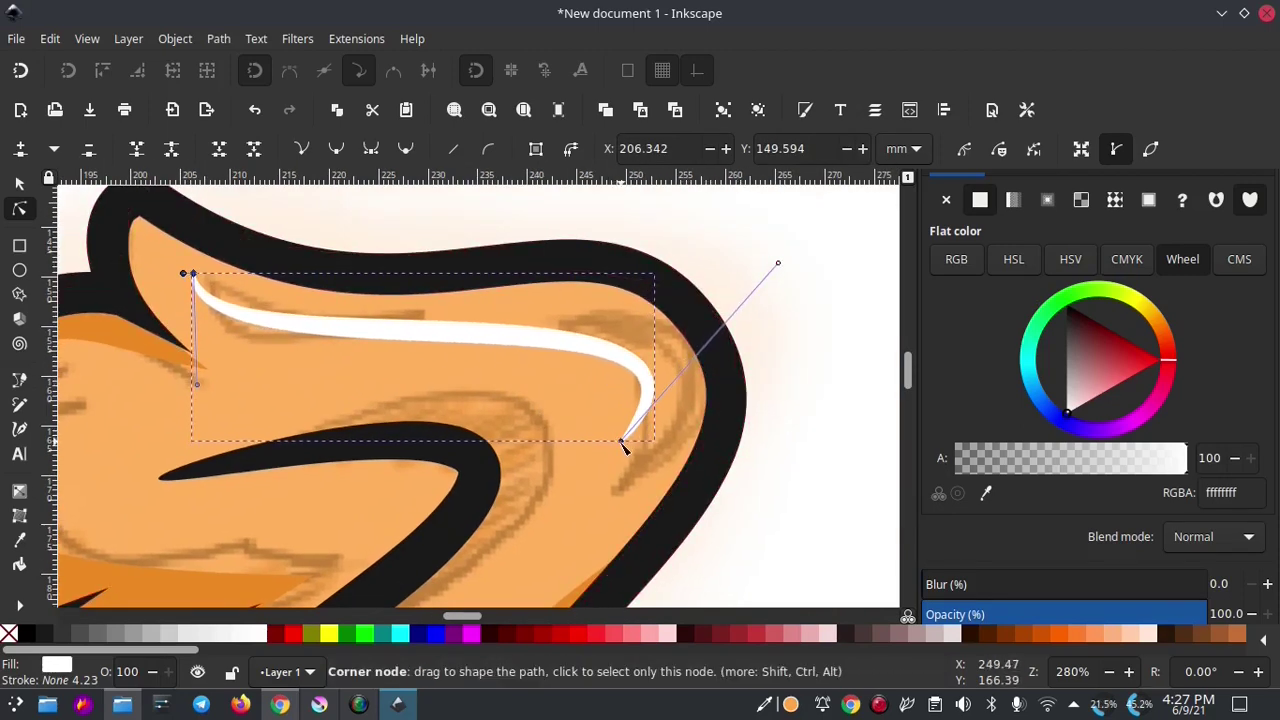
pyautogui.moveTo(622, 444)
pyautogui.mouseDown()
pyautogui.moveTo(617, 474)
pyautogui.moveTo(623, 454)
pyautogui.mouseUp()
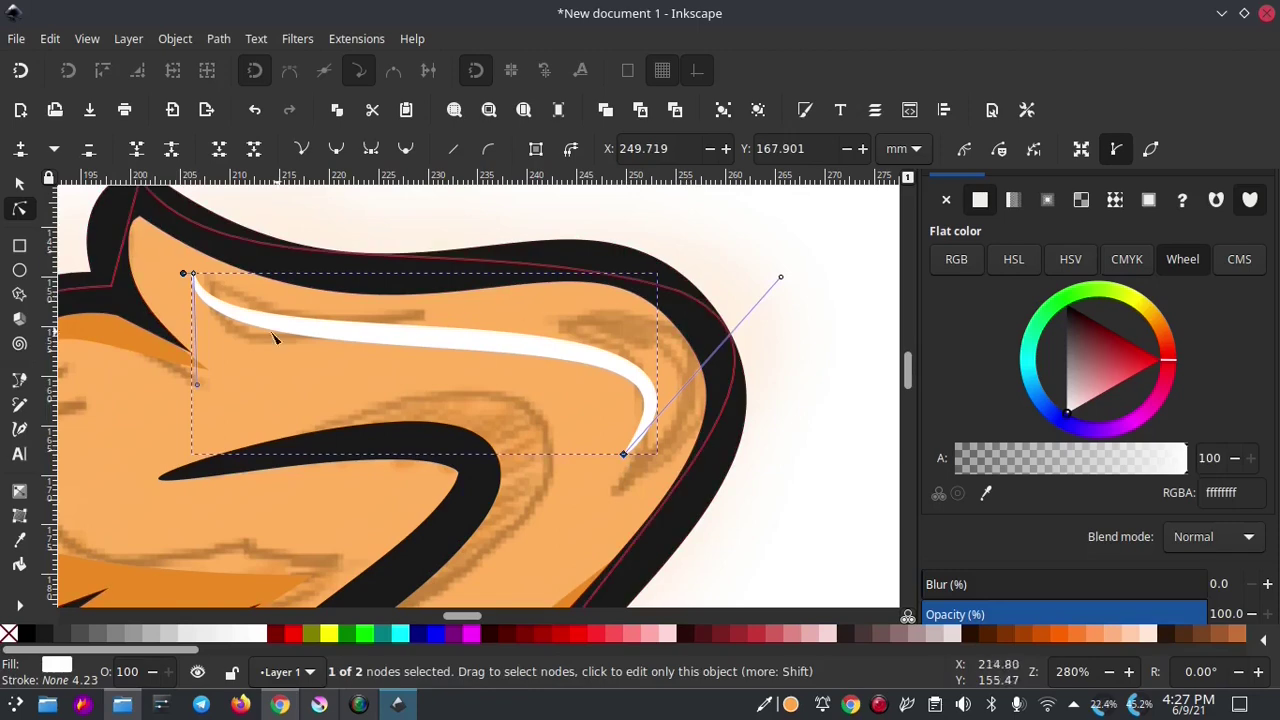
pyautogui.moveTo(197, 383)
pyautogui.mouseDown()
pyautogui.moveTo(217, 423)
pyautogui.moveTo(270, 430)
pyautogui.mouseUp()
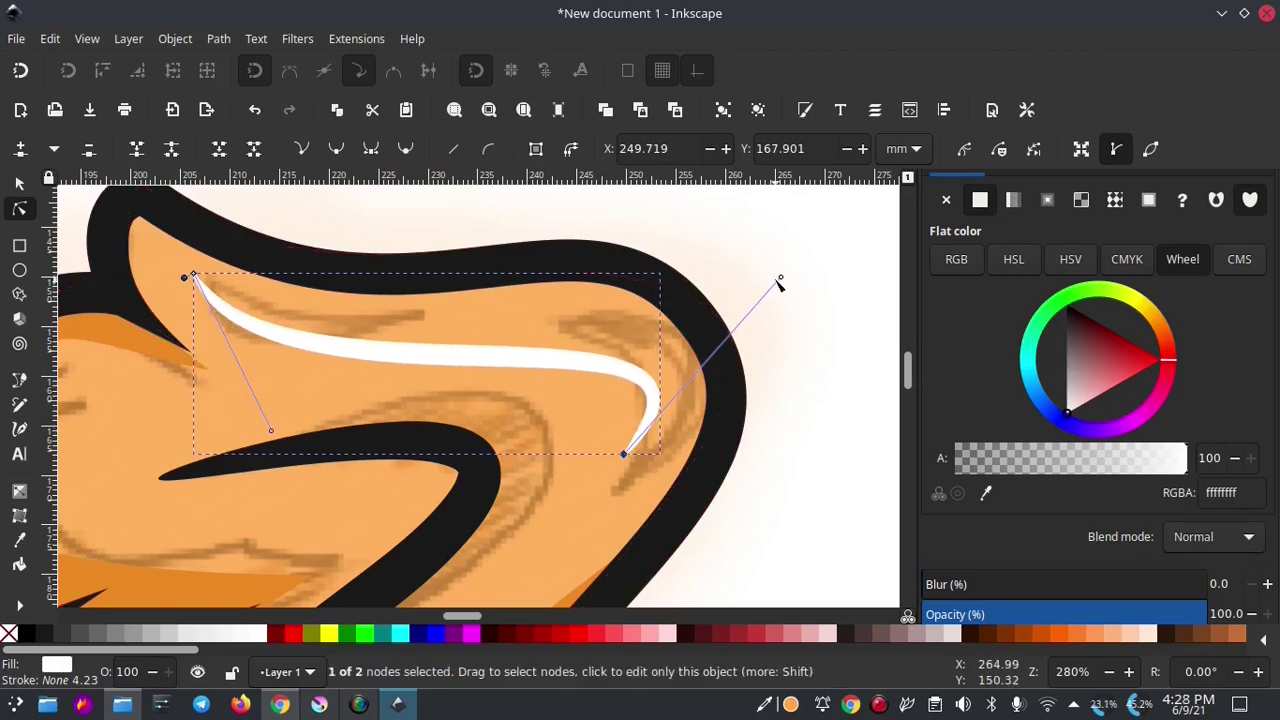
pyautogui.moveTo(780, 285); pyautogui.dragTo(757, 223)
pyautogui.scroll(-5, 640, 400)
pyautogui.scroll(3, 474, 390)
# - Draw a curved white highlight streak along the left wing
pyautogui.press('b')
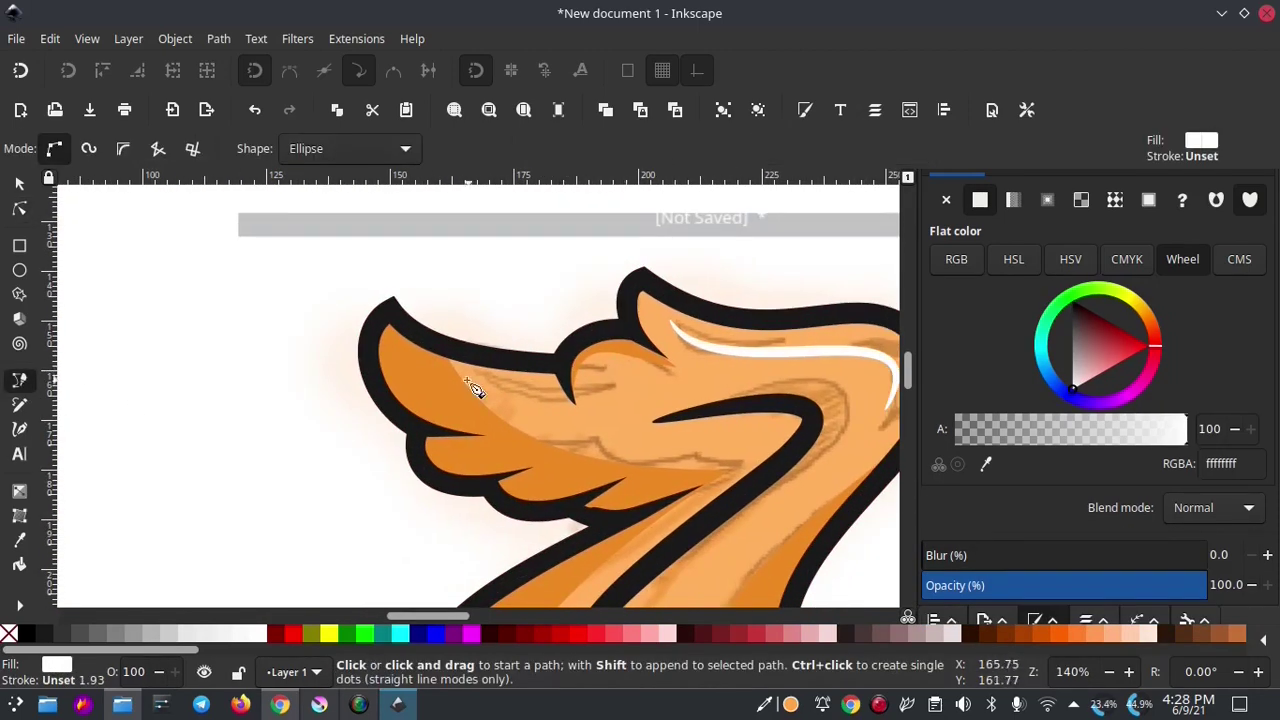
pyautogui.click(414, 367)
pyautogui.moveTo(532, 403); pyautogui.dragTo(594, 420)
pyautogui.press('Return')
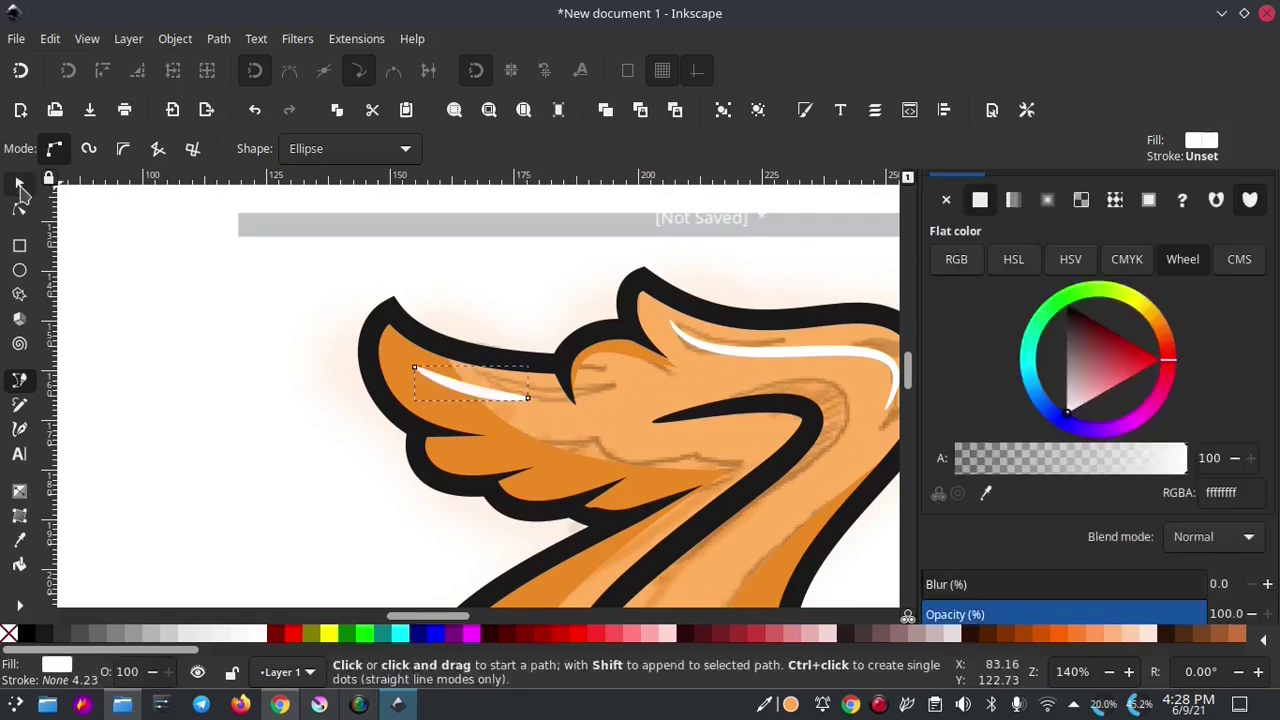
pyautogui.press('s')
pyautogui.click(110, 240)
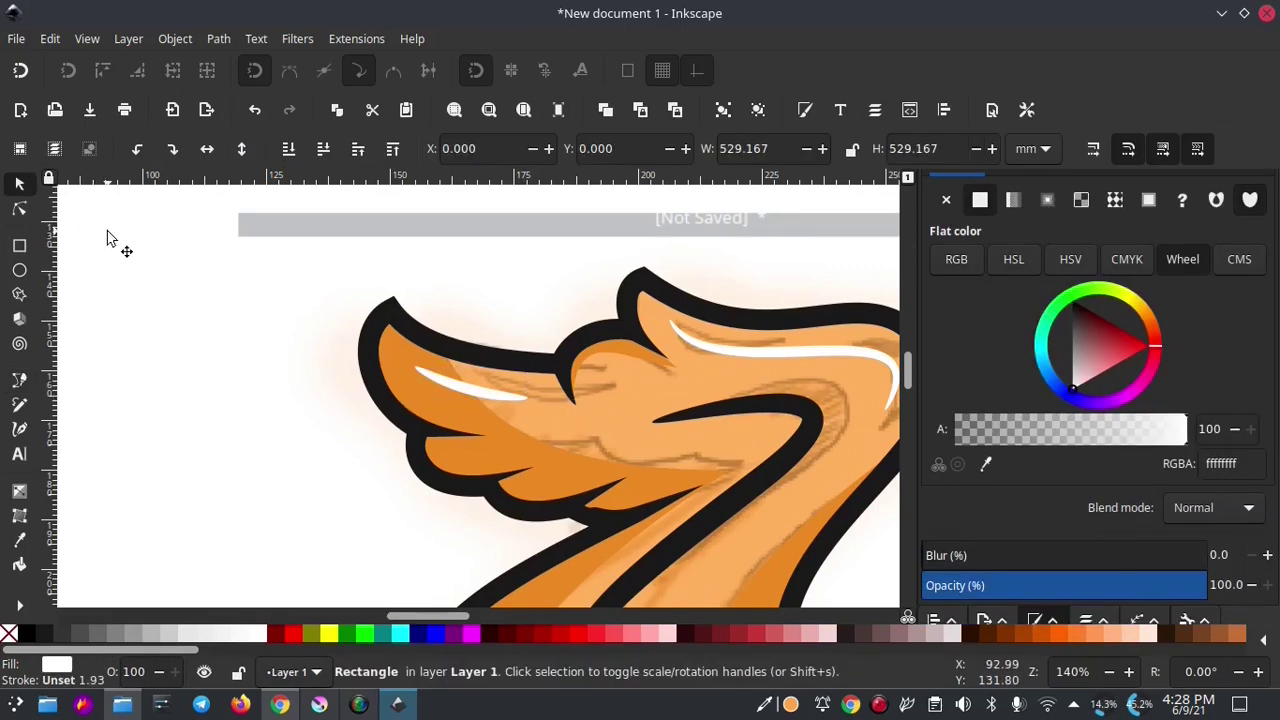
pyautogui.scroll(-5, 110, 240)
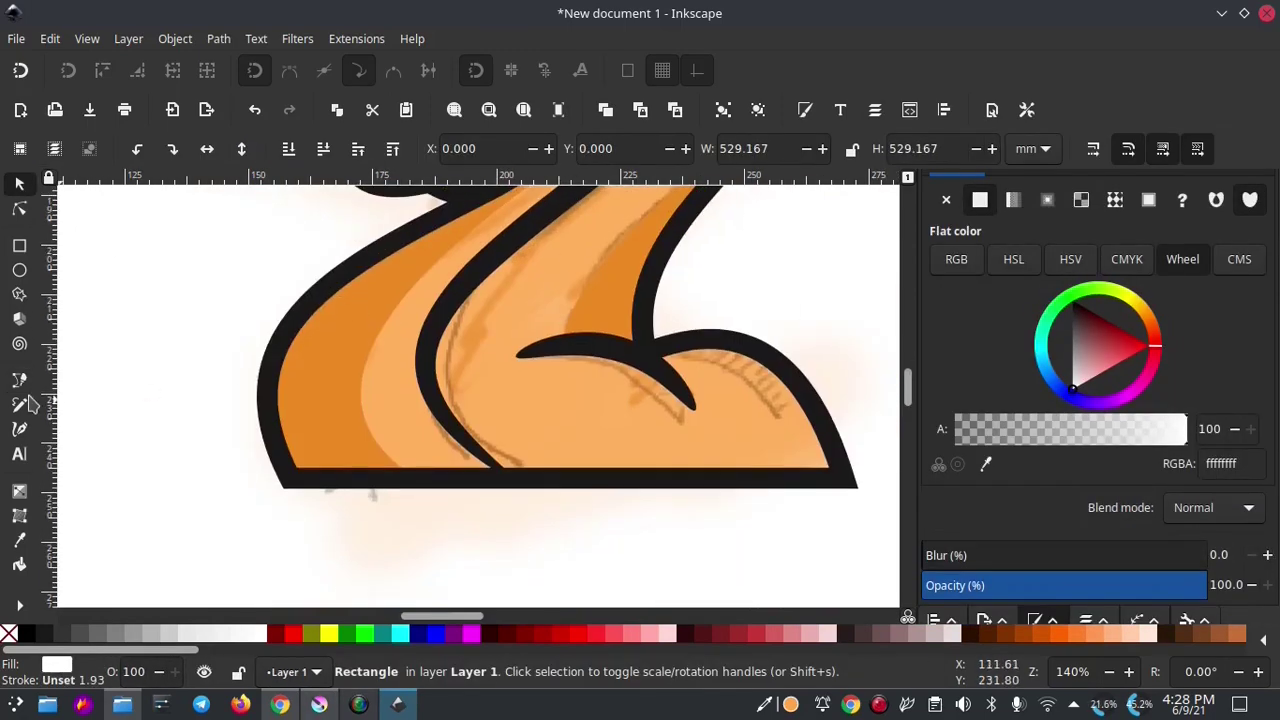
# - Draw a white crescent highlight down the Z's lower-left stroke
pyautogui.press('b')
pyautogui.click(412, 285)
pyautogui.moveTo(280, 388)
pyautogui.mouseDown()
pyautogui.moveTo(548, 604)
pyautogui.moveTo(543, 614)
pyautogui.mouseUp()
pyautogui.press('Return')
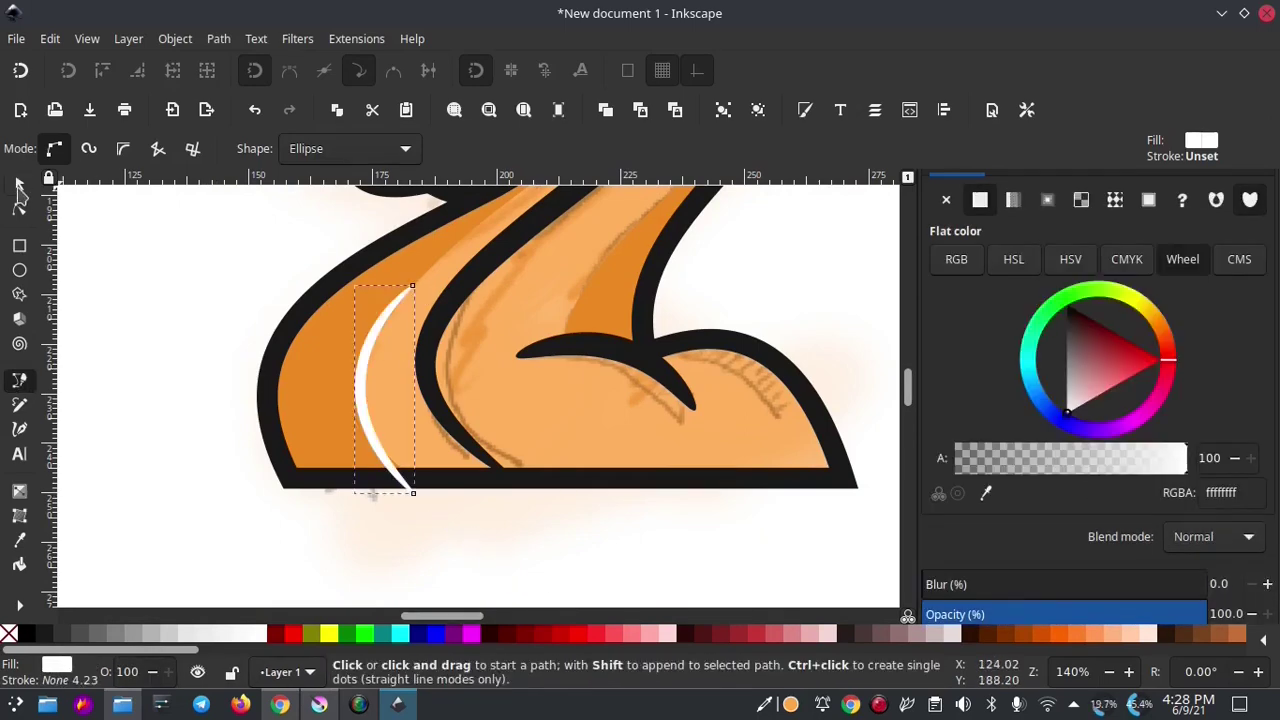
pyautogui.click(19, 208)
# - Zoom out and outline a closed eight-cornered polygon around the winged Z
pyautogui.click(19, 183)
pyautogui.press('5')
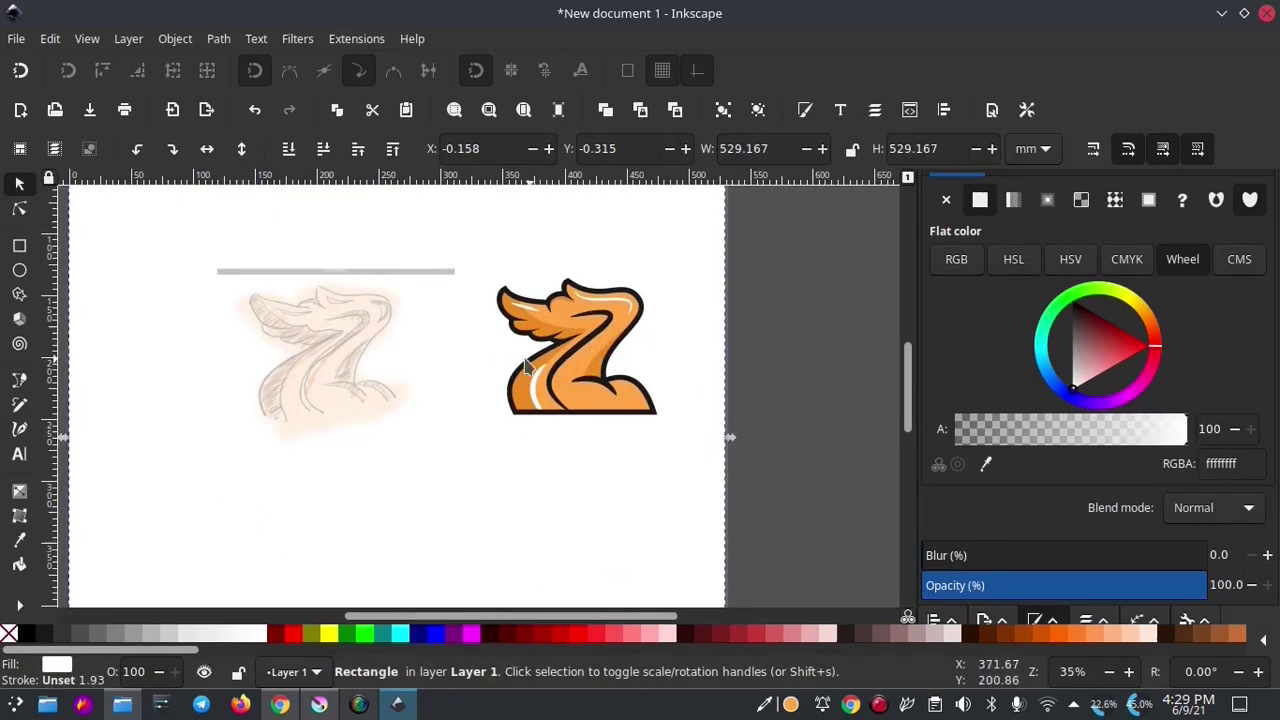
pyautogui.press('3')
pyautogui.click(20, 381)
pyautogui.click(524, 381)
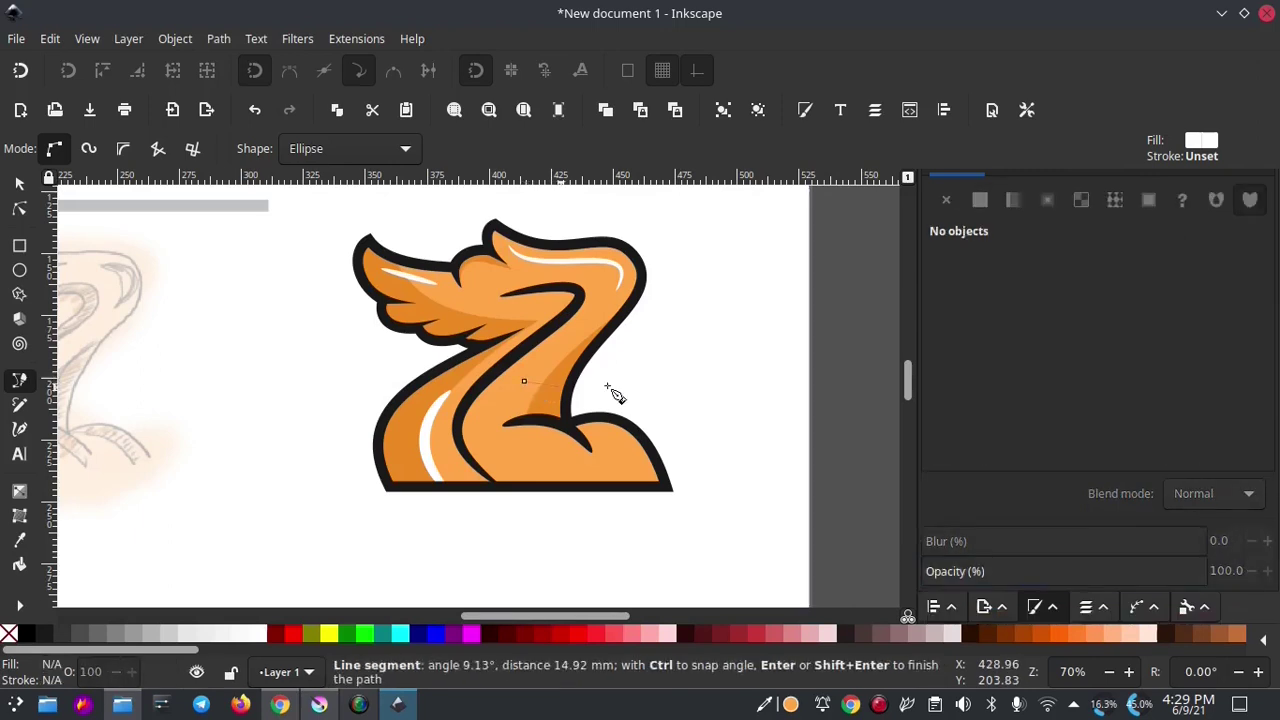
pyautogui.press('Escape')
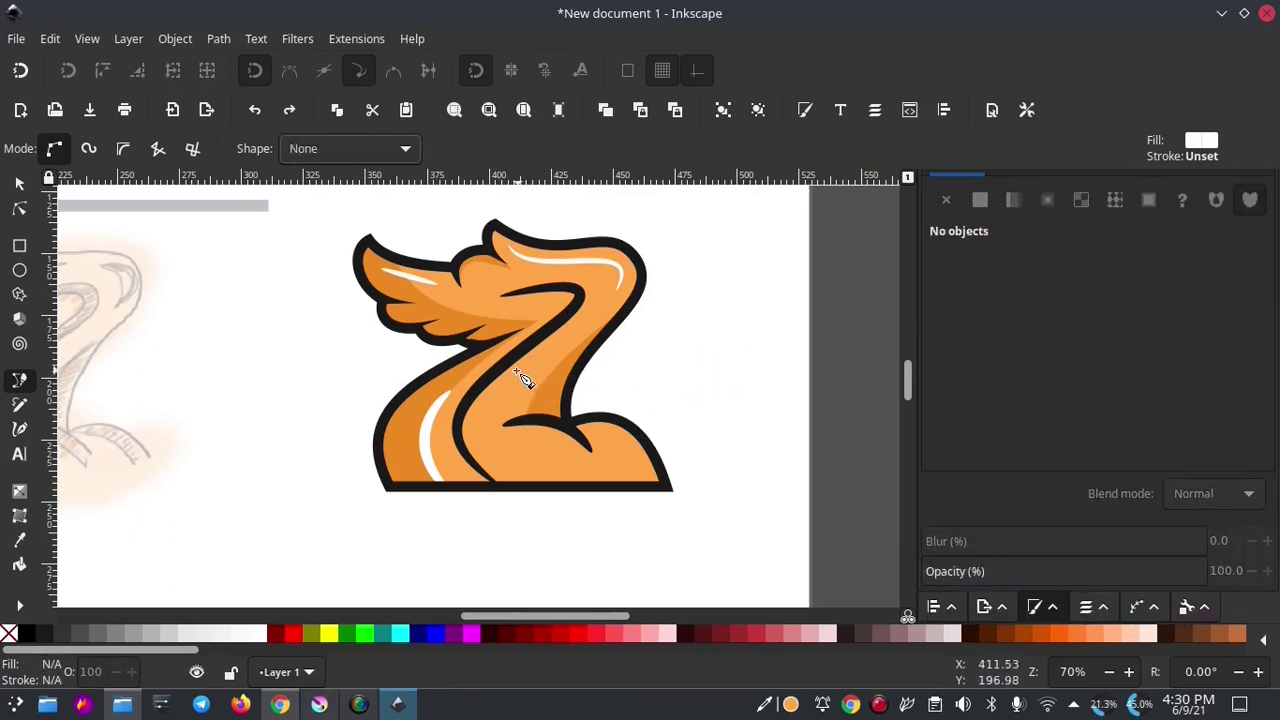
pyautogui.click(514, 382)
pyautogui.click(697, 355)
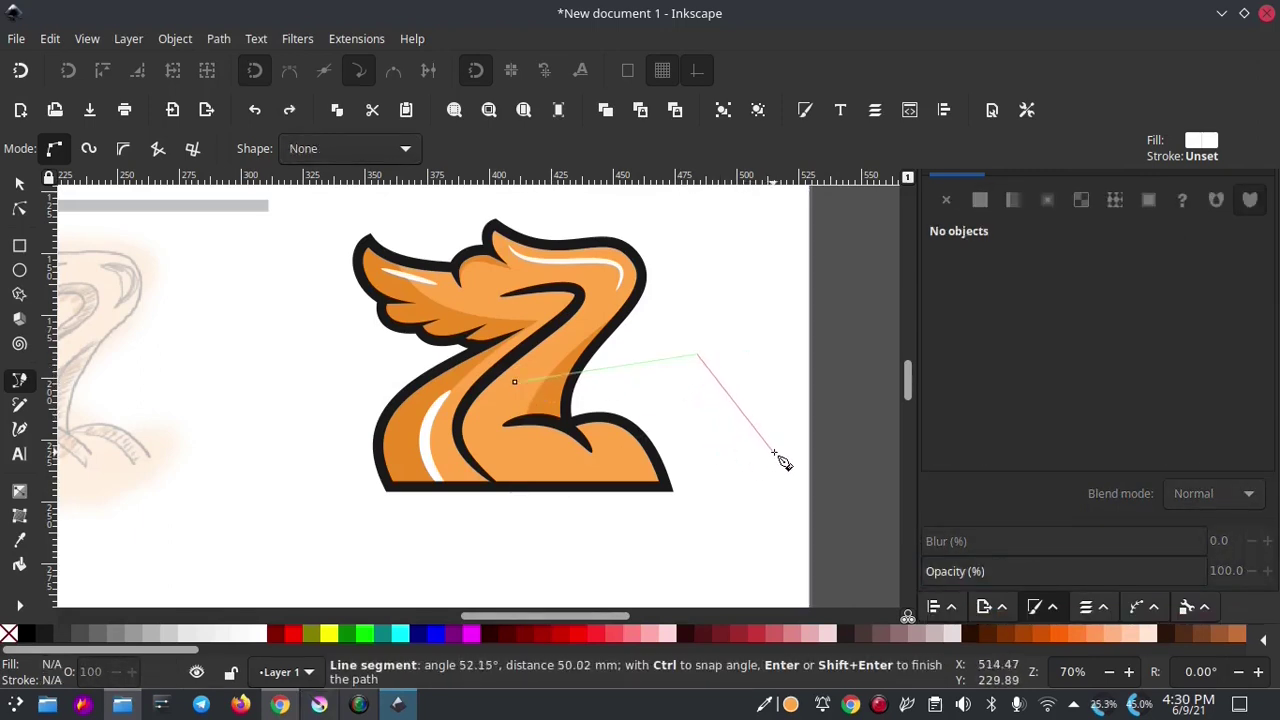
pyautogui.click(780, 457)
pyautogui.click(725, 575)
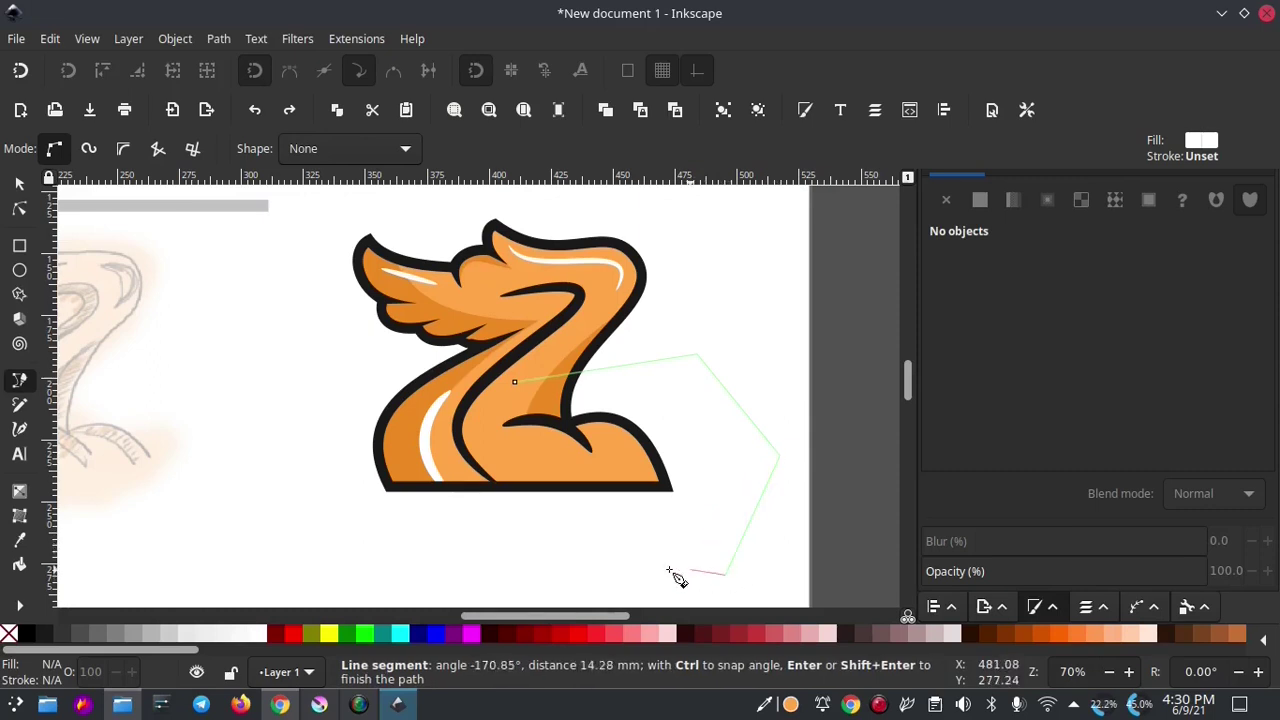
pyautogui.click(570, 588)
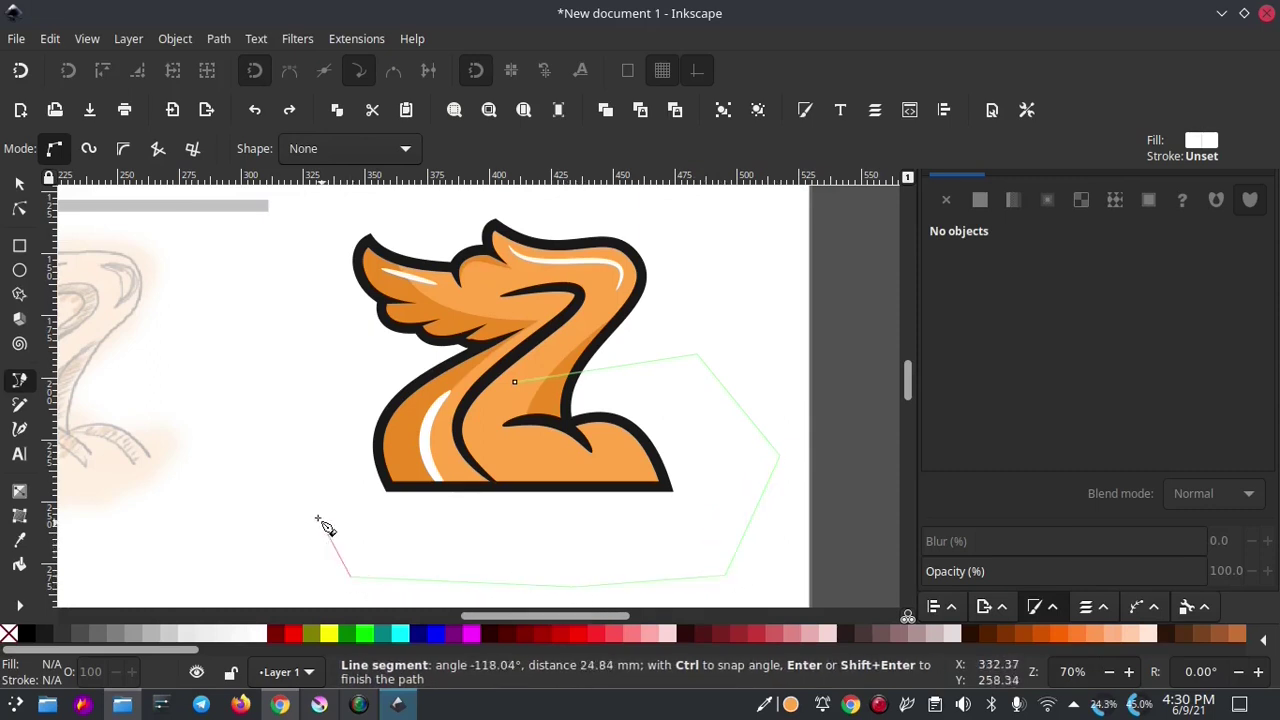
pyautogui.click(248, 453)
pyautogui.click(279, 343)
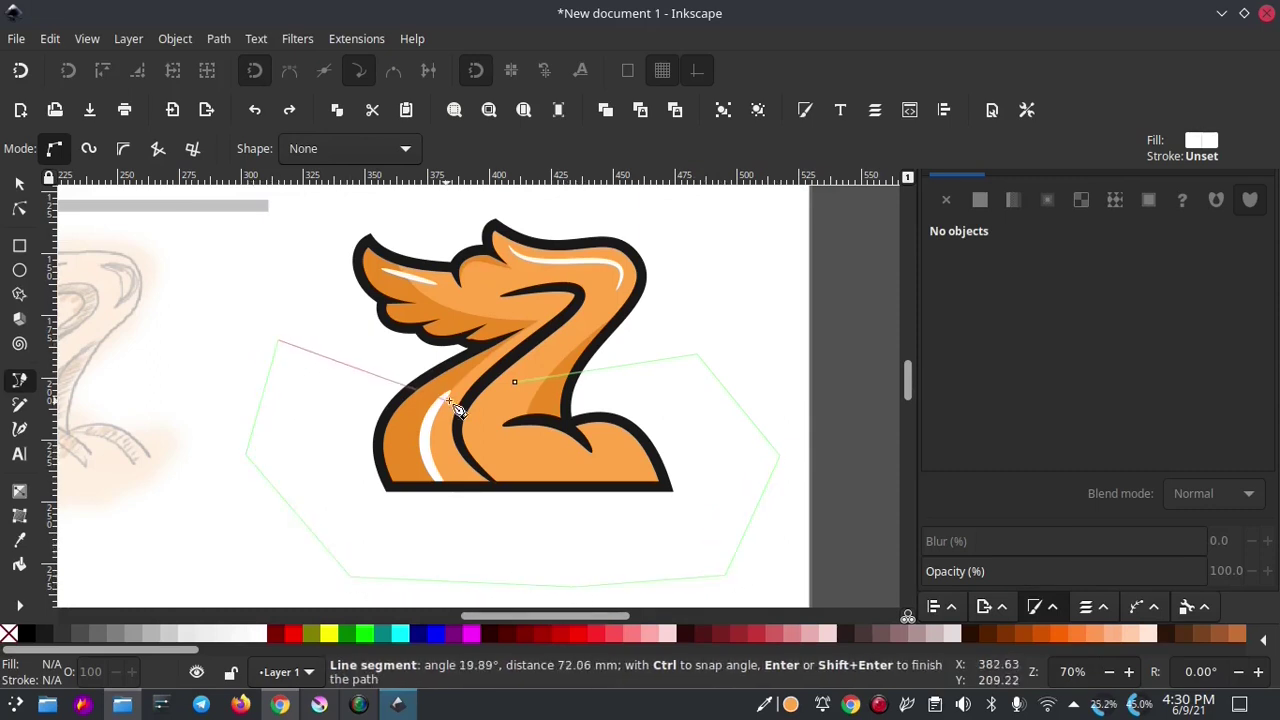
pyautogui.click(515, 386)
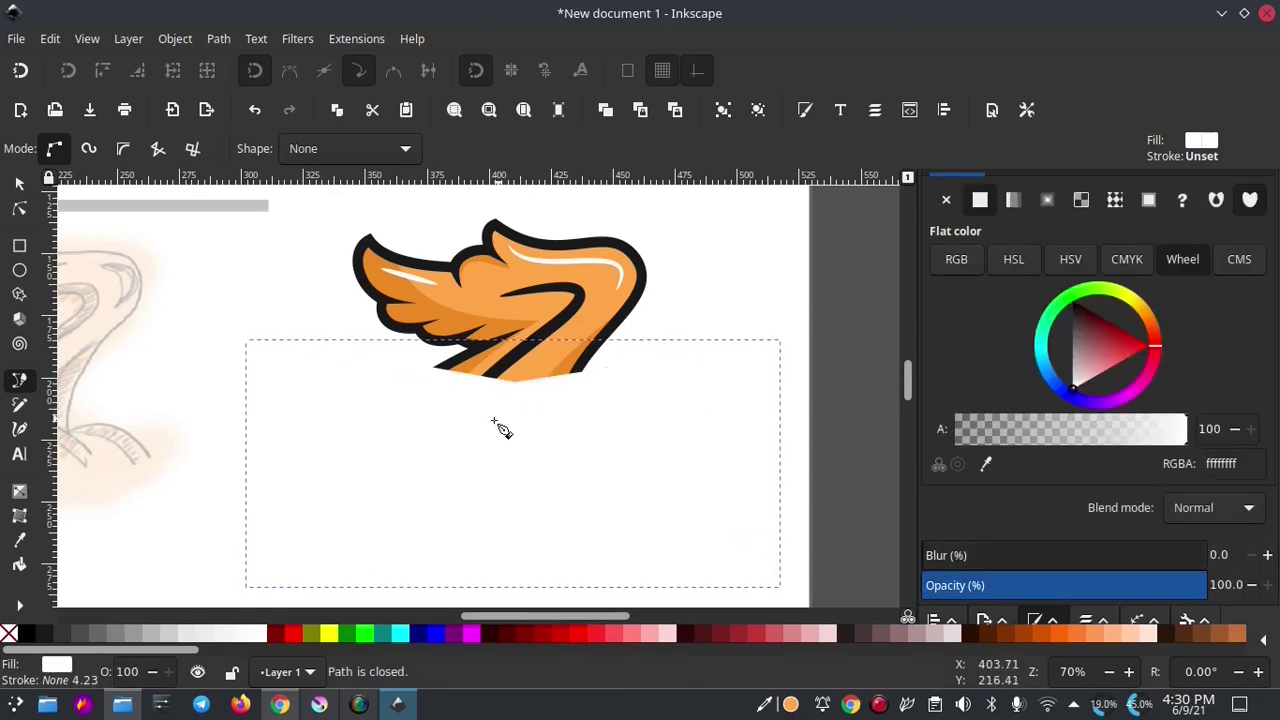
# - Fill the polygon red, send it to the bottom, then raise it one step
pyautogui.click(292, 633)
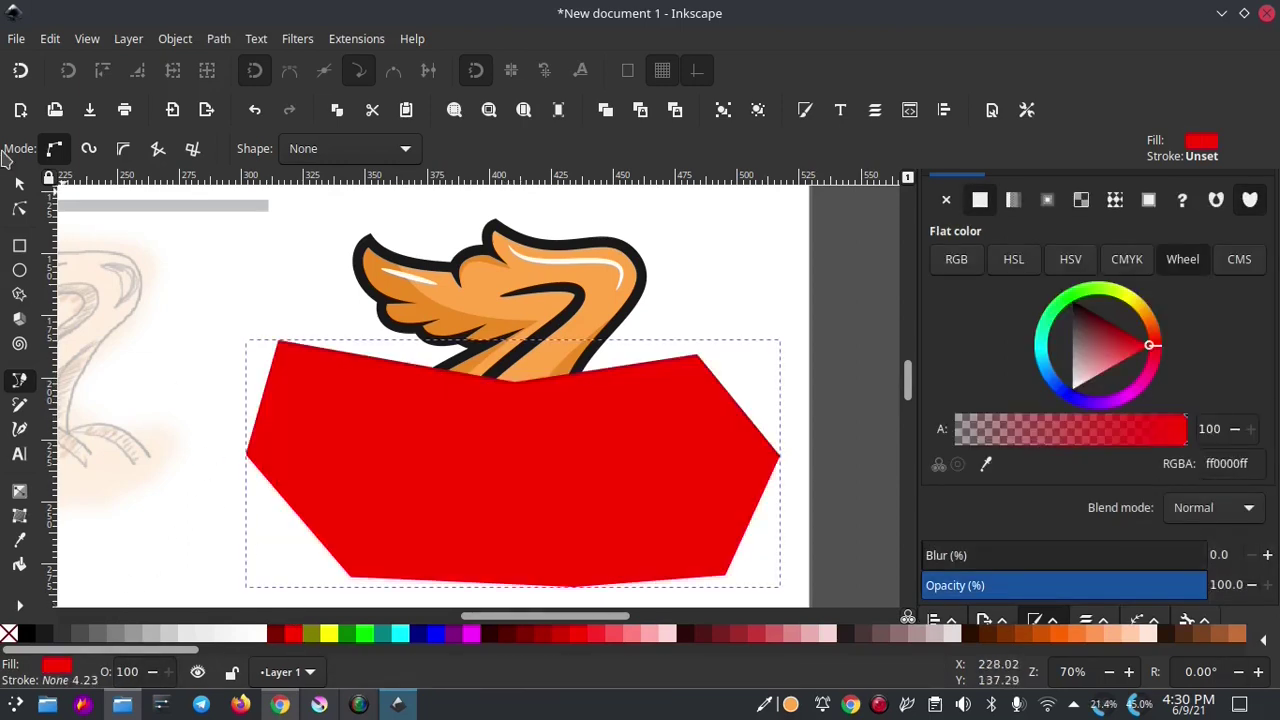
pyautogui.click(20, 184)
pyautogui.click(288, 149)
pyautogui.click(358, 149)
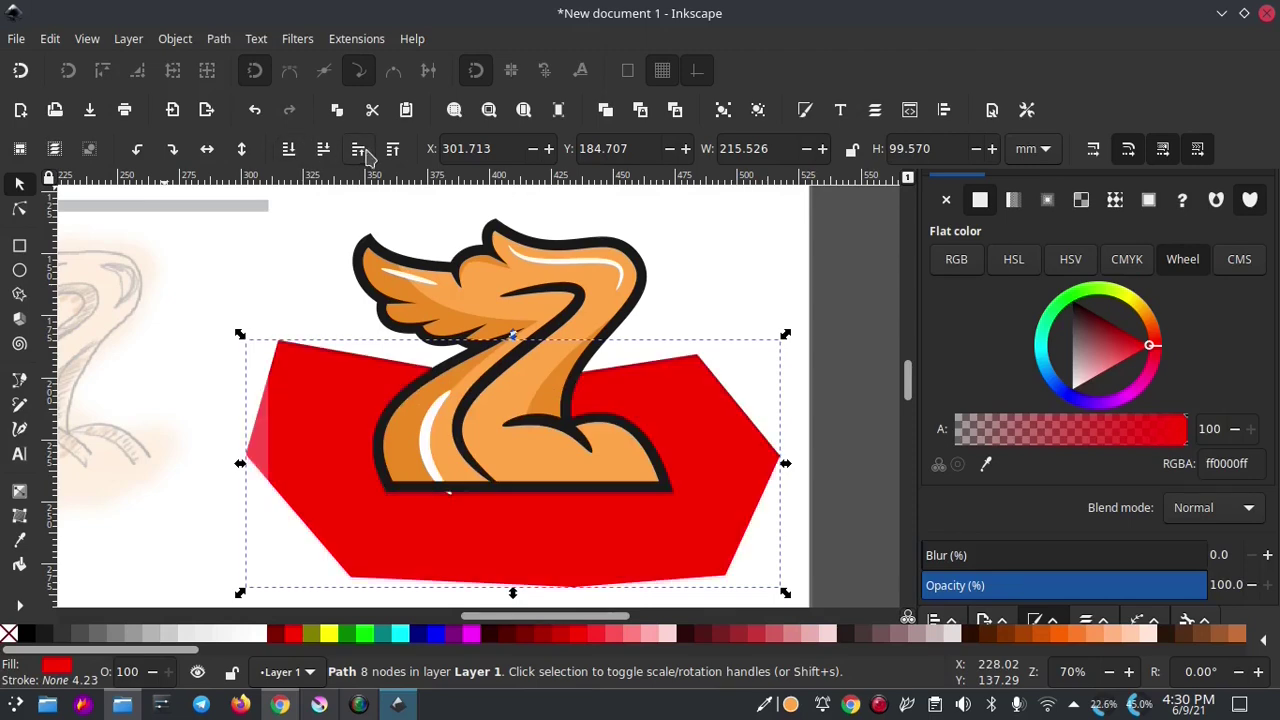
pyautogui.click(21, 209)
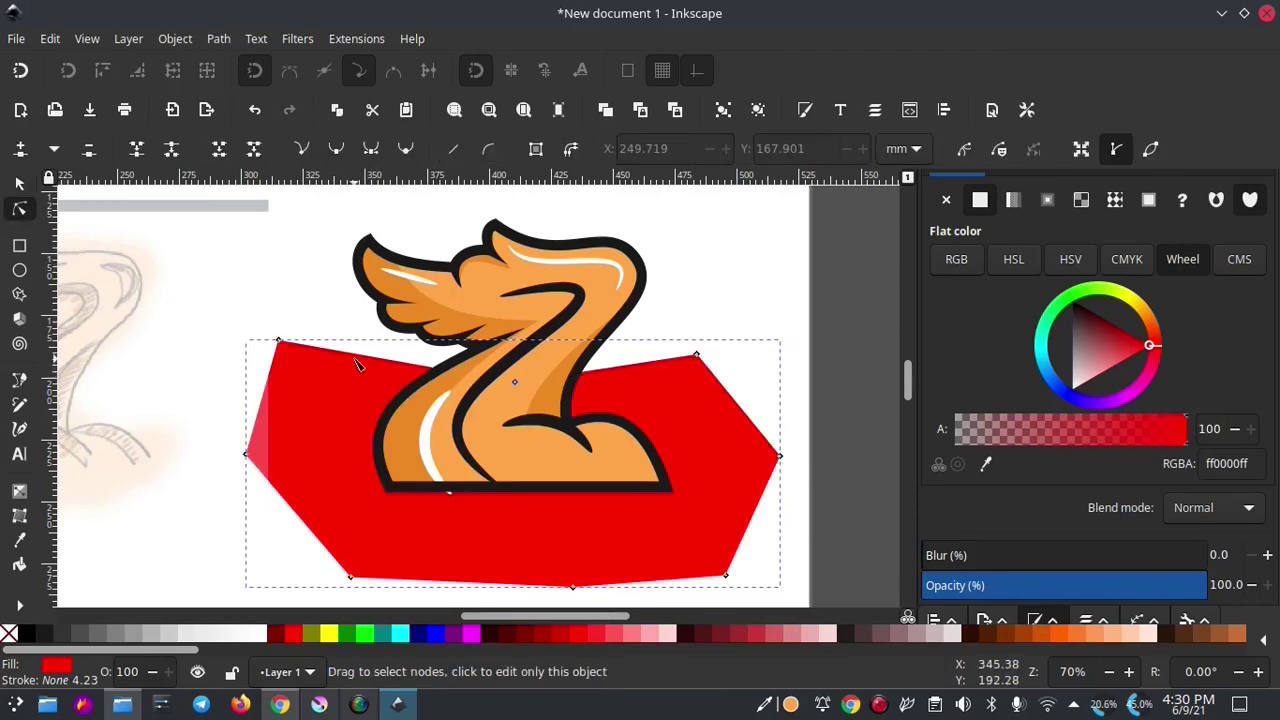
# - Bend the red polygon's straight edges inward into concave spikes
pyautogui.moveTo(358, 365); pyautogui.dragTo(386, 391)
pyautogui.moveTo(735, 405); pyautogui.dragTo(672, 440)
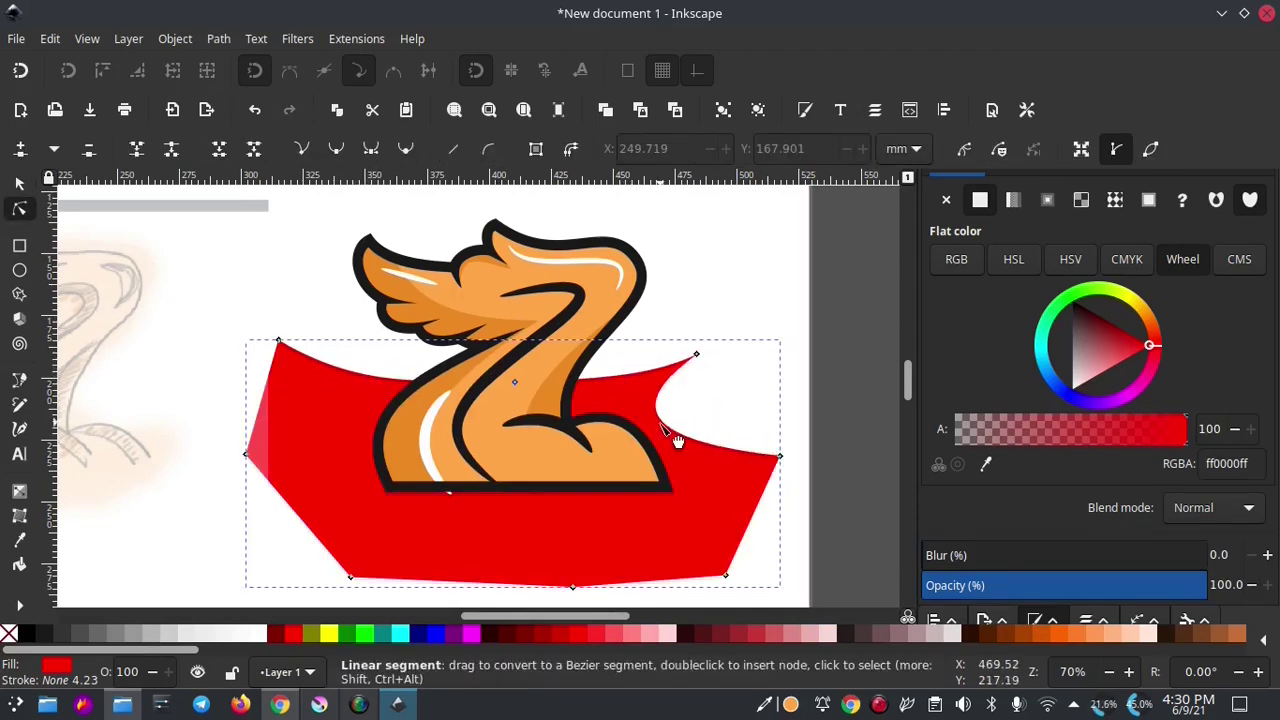
pyautogui.moveTo(753, 515); pyautogui.dragTo(700, 515)
pyautogui.moveTo(461, 582); pyautogui.dragTo(466, 543)
pyautogui.moveTo(298, 515); pyautogui.dragTo(345, 500)
pyautogui.moveTo(262, 397); pyautogui.dragTo(305, 400)
pyautogui.moveTo(390, 355); pyautogui.dragTo(300, 294)
# - Curve the remaining spike edges and refill the burst in softer red f13d3d
pyautogui.moveTo(490, 365); pyautogui.dragTo(605, 390)
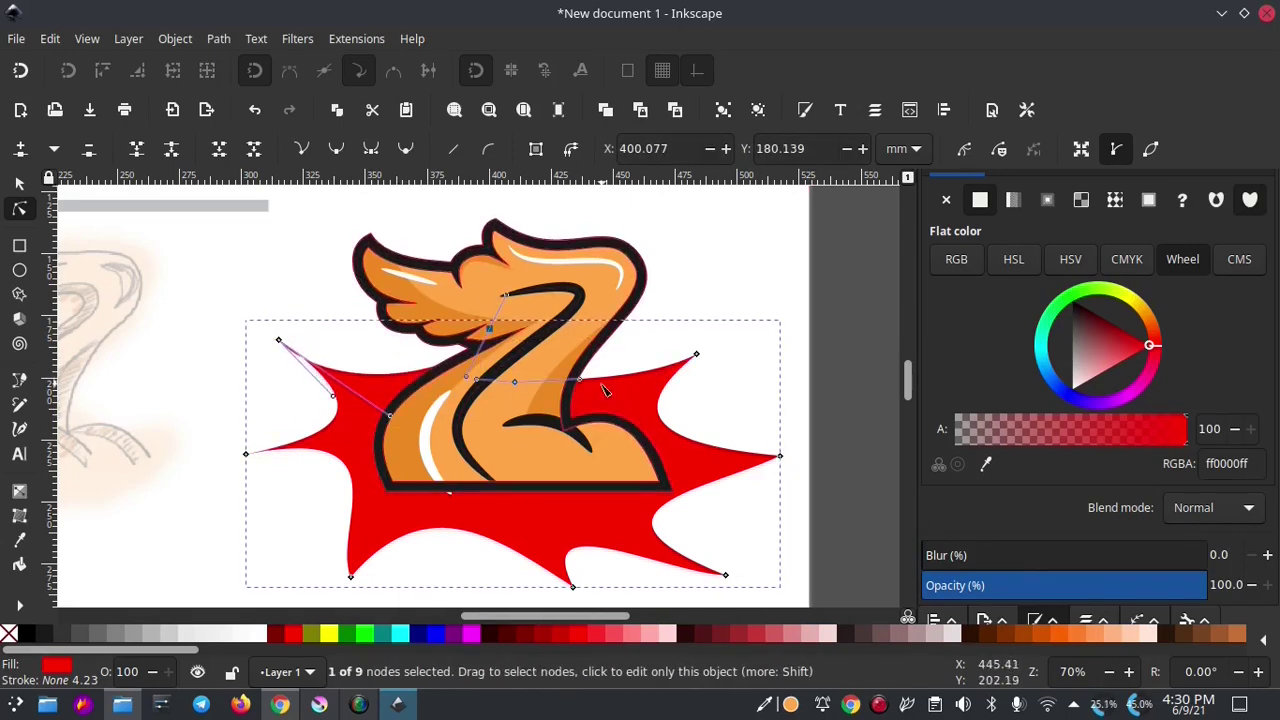
pyautogui.moveTo(245, 453); pyautogui.dragTo(204, 473)
pyautogui.moveTo(572, 585); pyautogui.dragTo(505, 537)
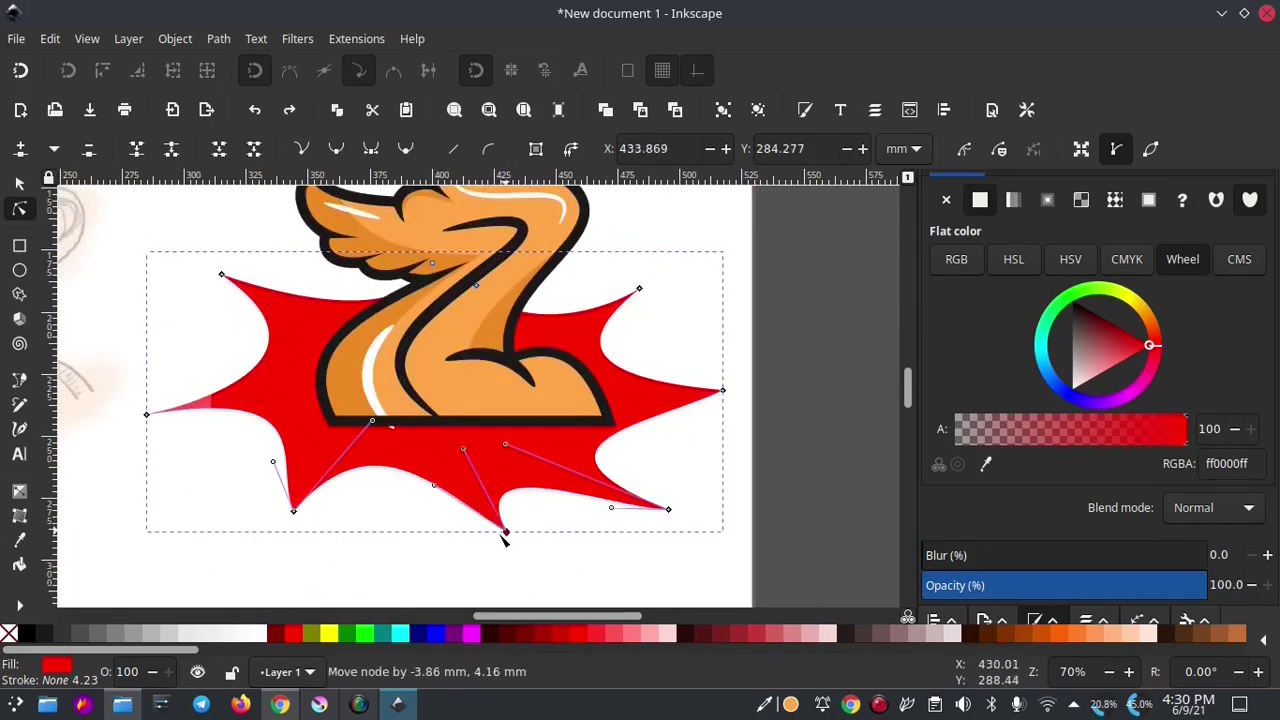
pyautogui.moveTo(611, 507); pyautogui.dragTo(657, 443)
pyautogui.moveTo(706, 266); pyautogui.dragTo(666, 266)
pyautogui.press('s')
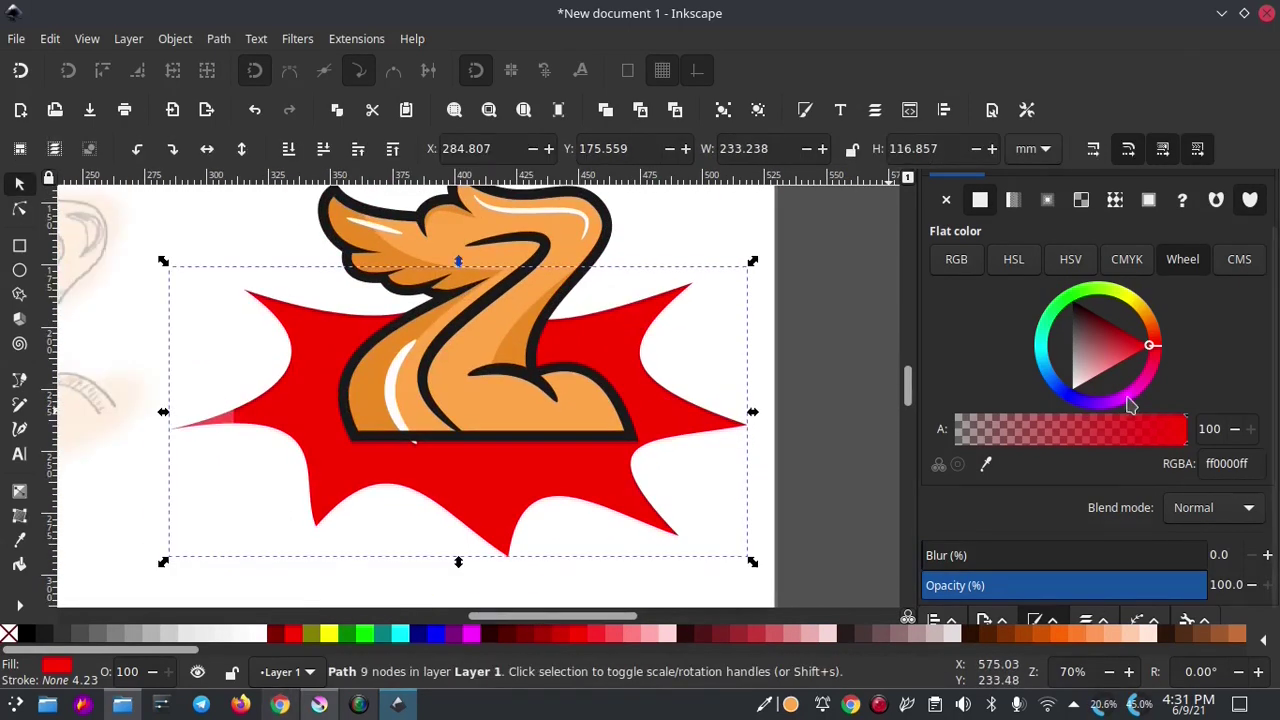
pyautogui.click(1126, 354)
# - Duplicate the burst as a dynamic offset, shrink it inward and darken it to ca3333
pyautogui.click(1127, 353)
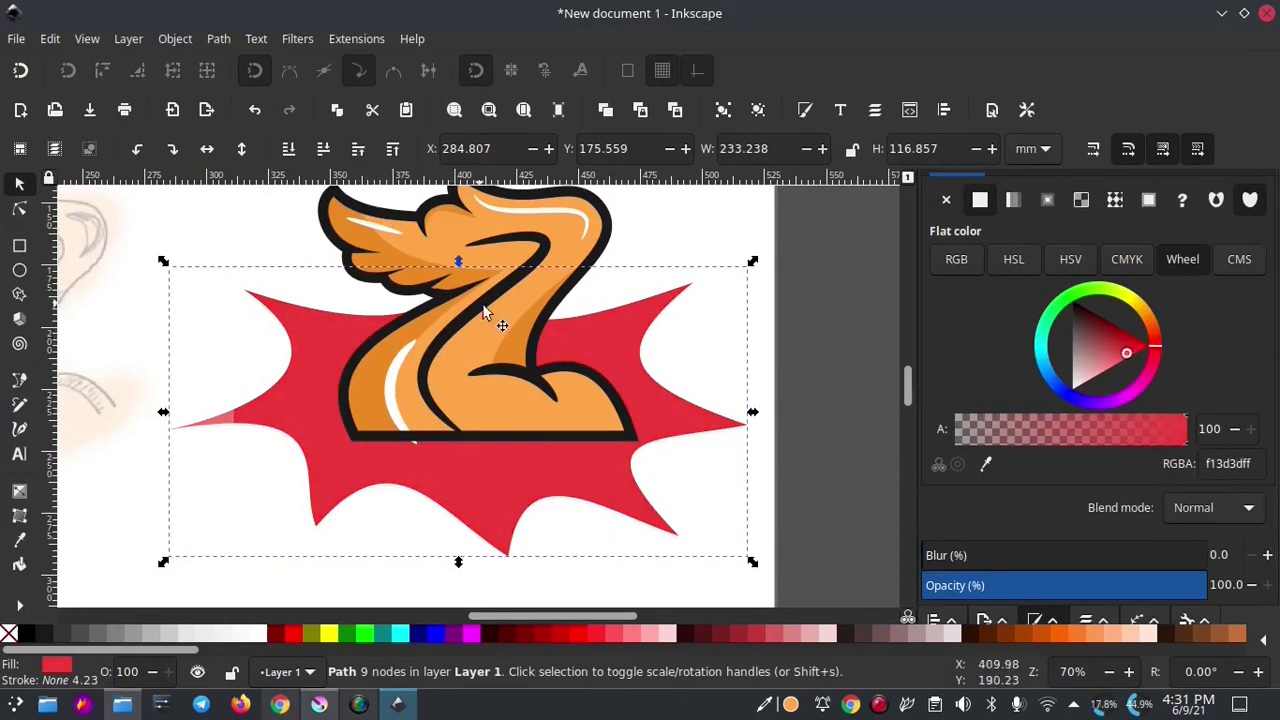
pyautogui.rightClick(595, 331)
pyautogui.click(677, 274)
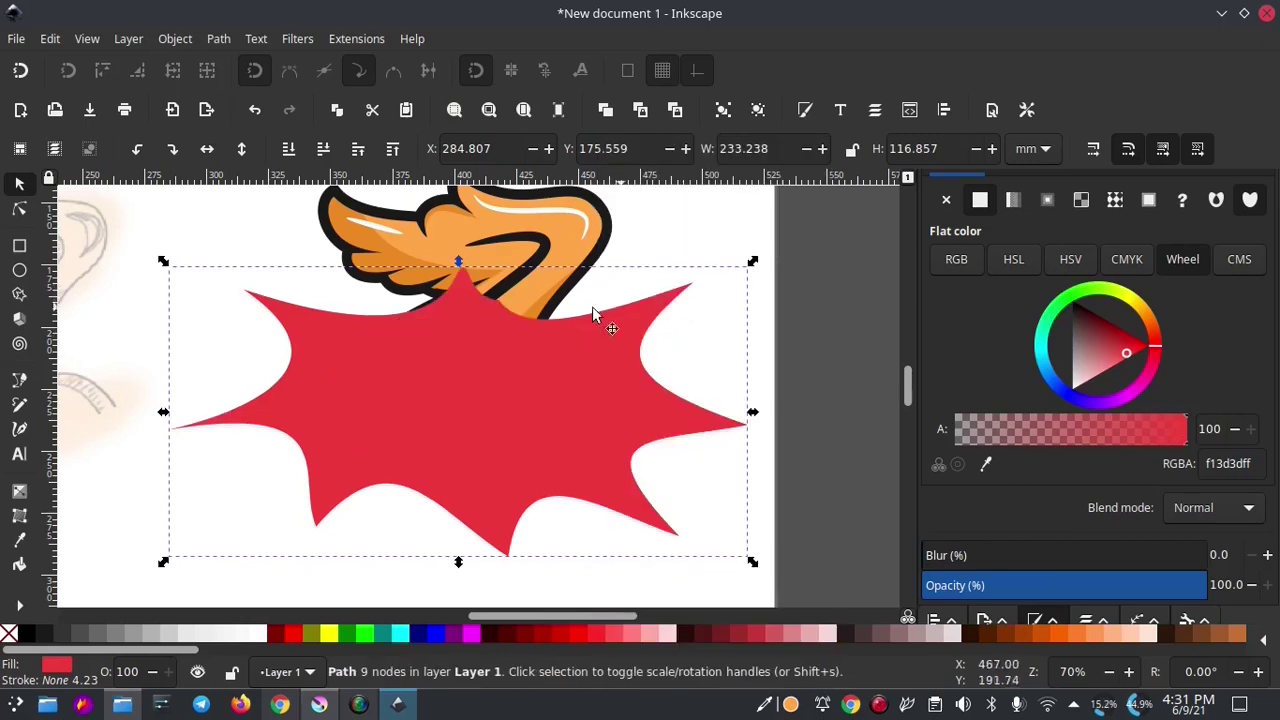
pyautogui.click(219, 39)
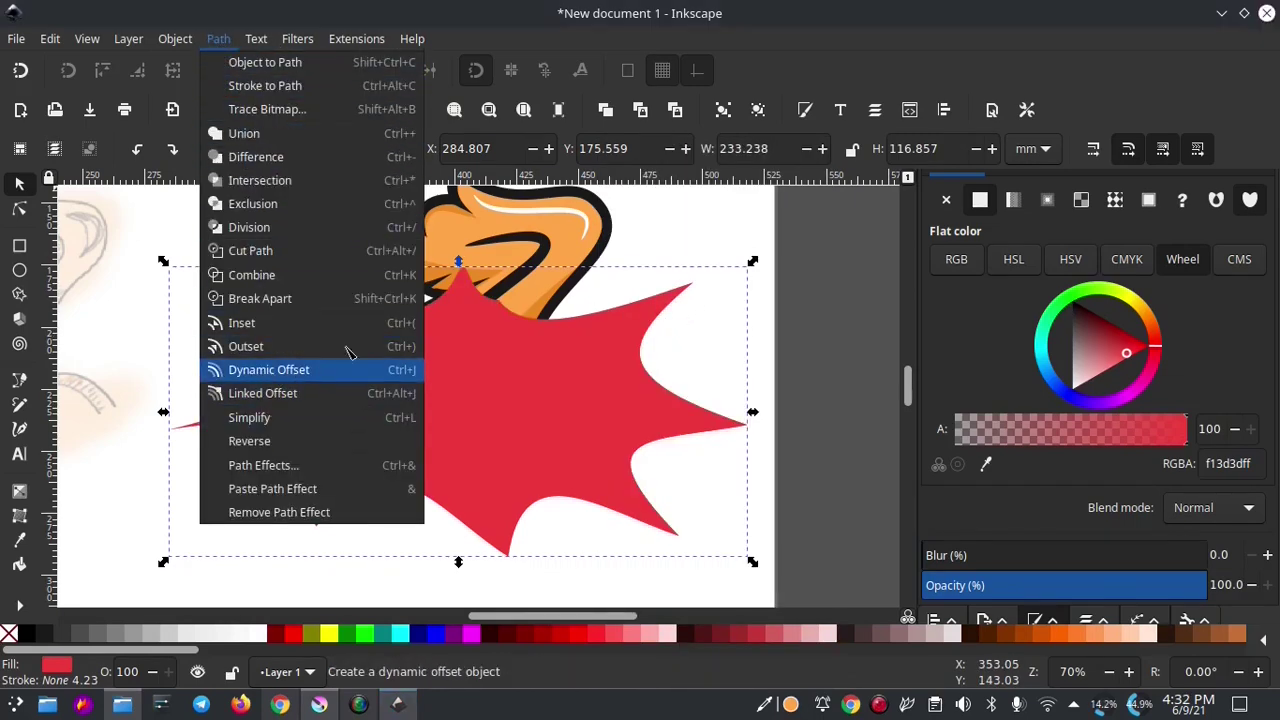
pyautogui.click(300, 369)
pyautogui.moveTo(460, 272); pyautogui.dragTo(450, 320)
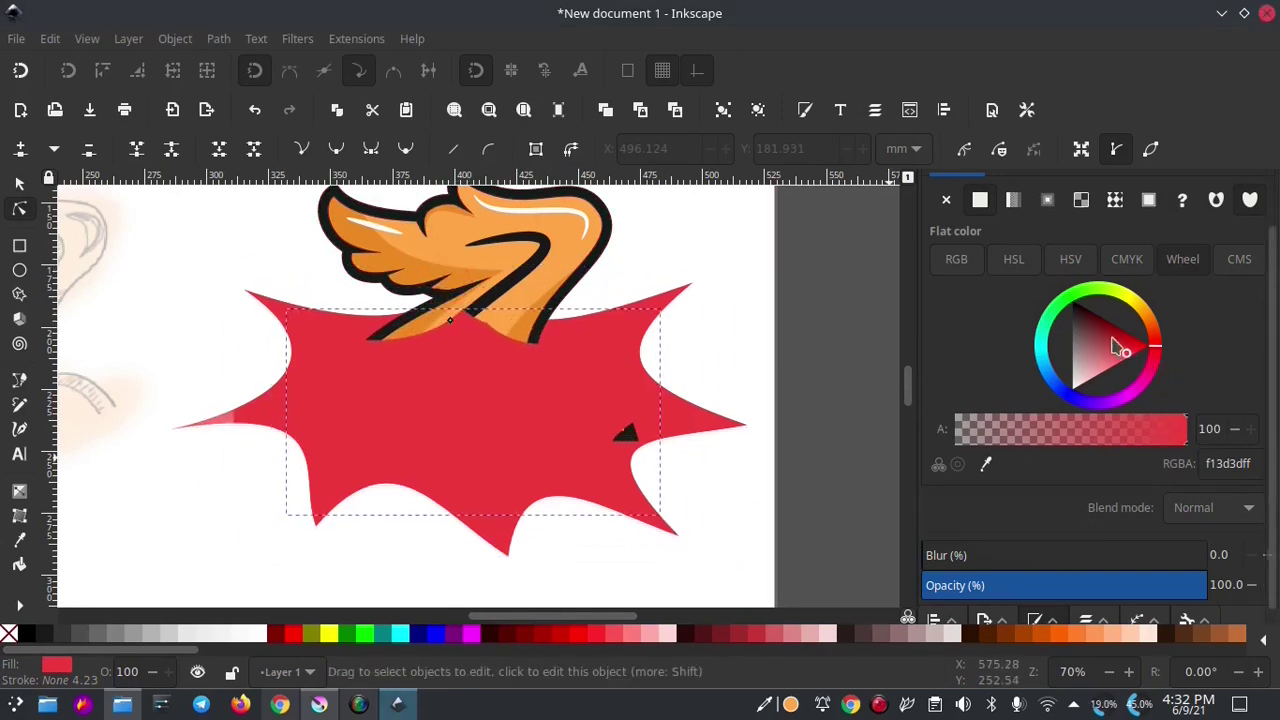
pyautogui.moveTo(1118, 346); pyautogui.dragTo(1105, 340)
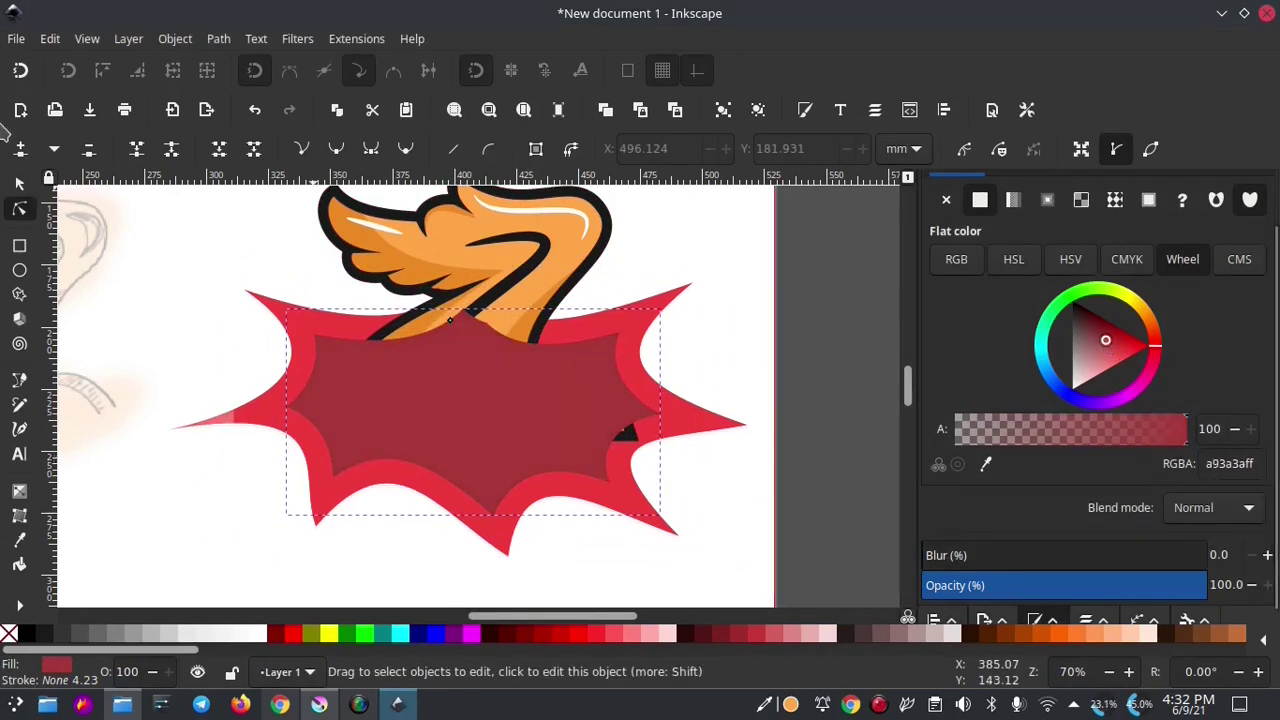
# - Lower the inner offset burst beneath the orange Z
pyautogui.click(19, 187)
pyautogui.click(736, 369)
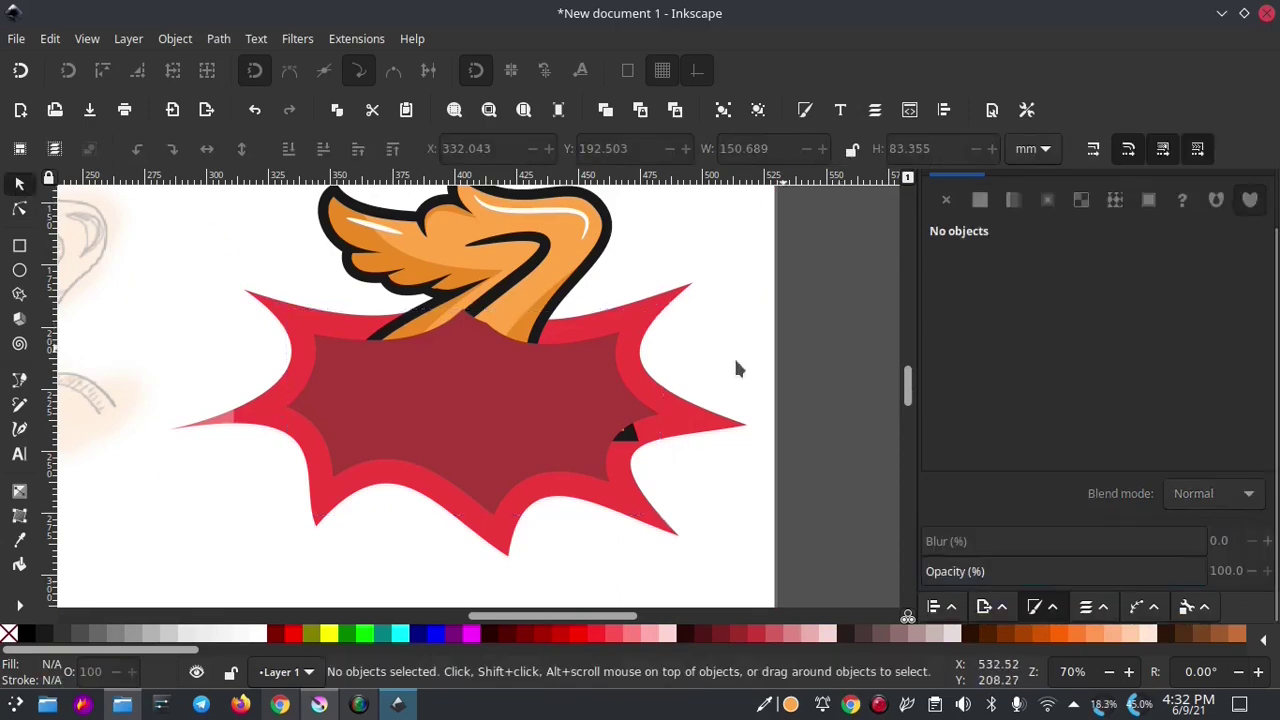
pyautogui.click(605, 397)
pyautogui.click(323, 150)
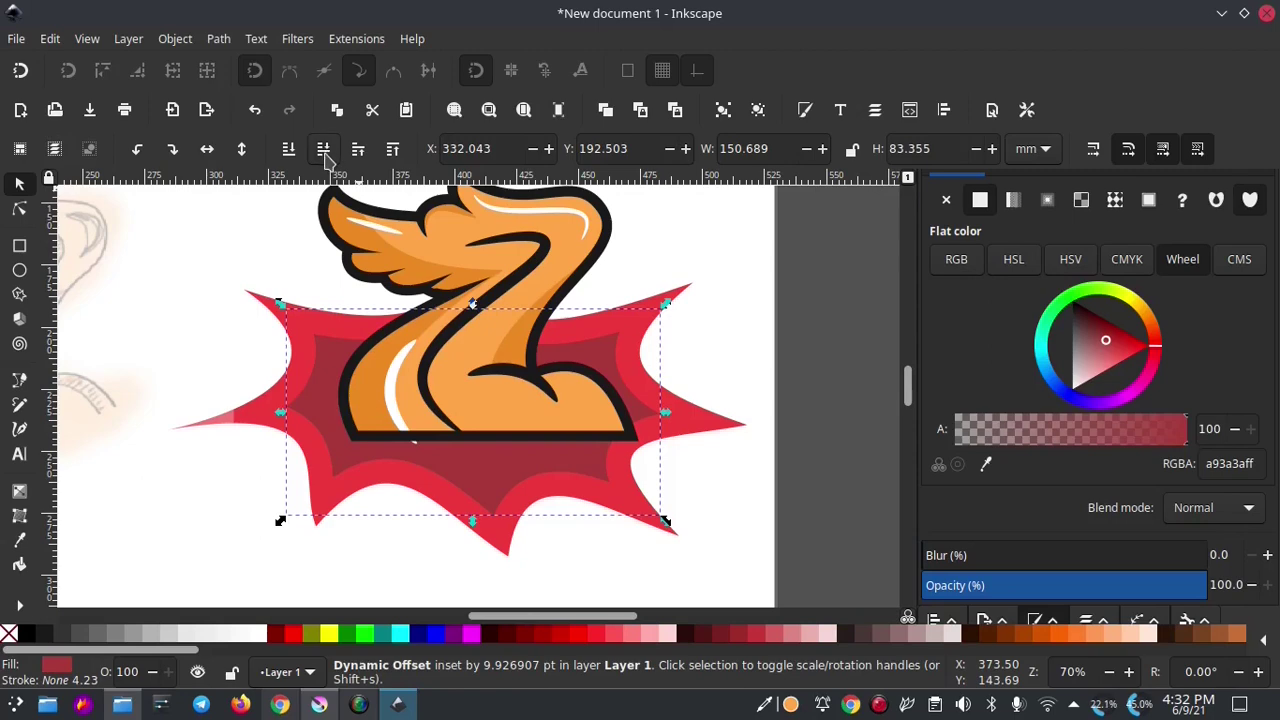
pyautogui.click(750, 372)
pyautogui.click(610, 366)
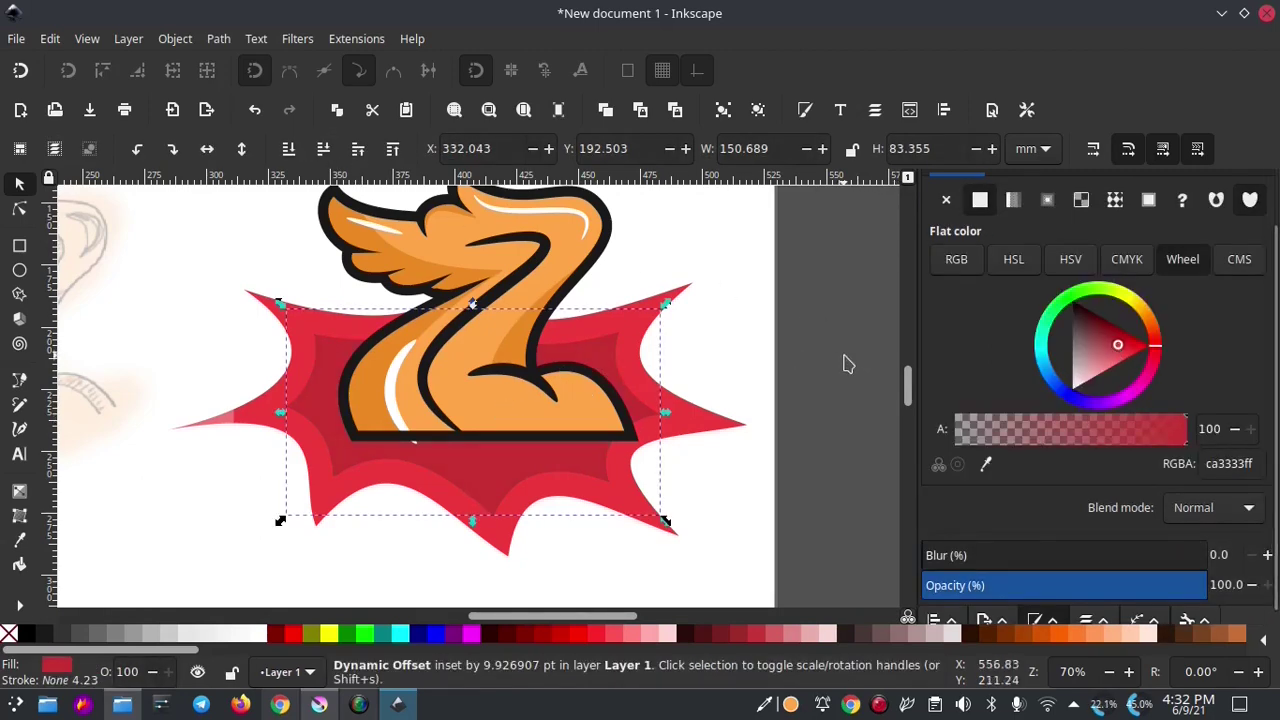
pyautogui.click(737, 337)
# - Give the outer red burst a solid dark stroke and convert that stroke into its own outline shape
pyautogui.click(648, 358)
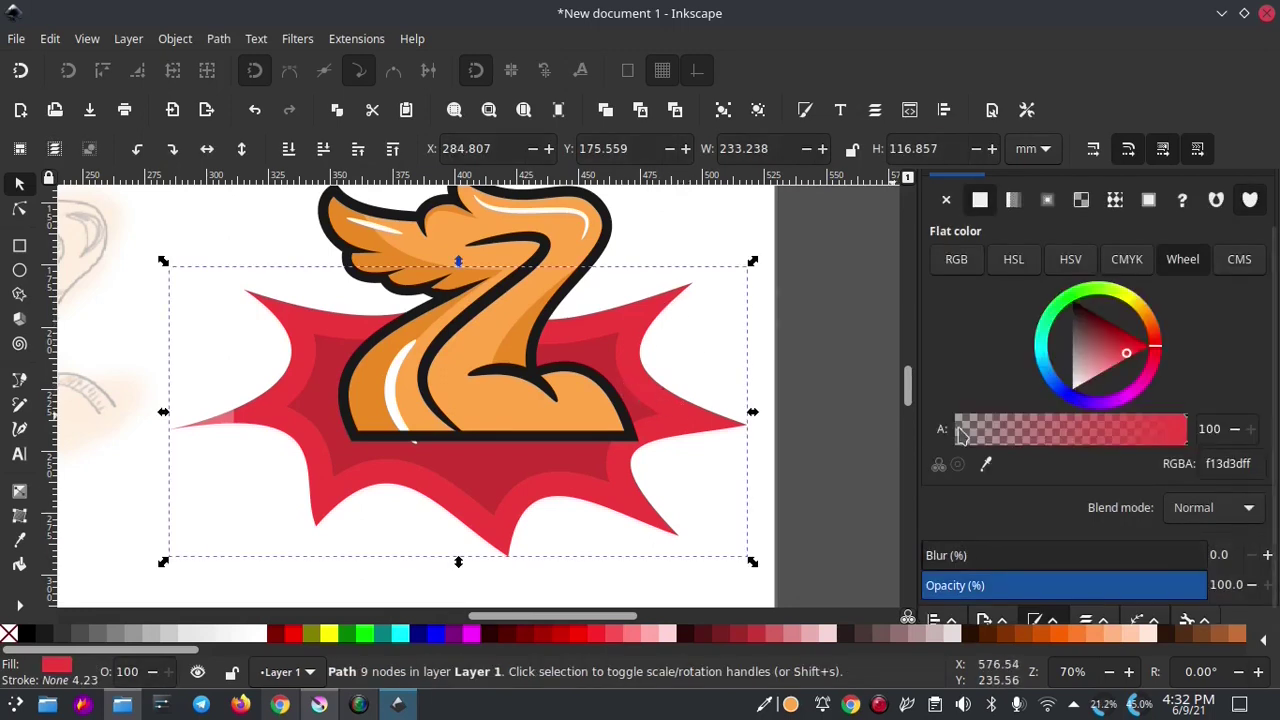
pyautogui.moveTo(1270, 330)
pyautogui.scroll(2, 1265, 357)
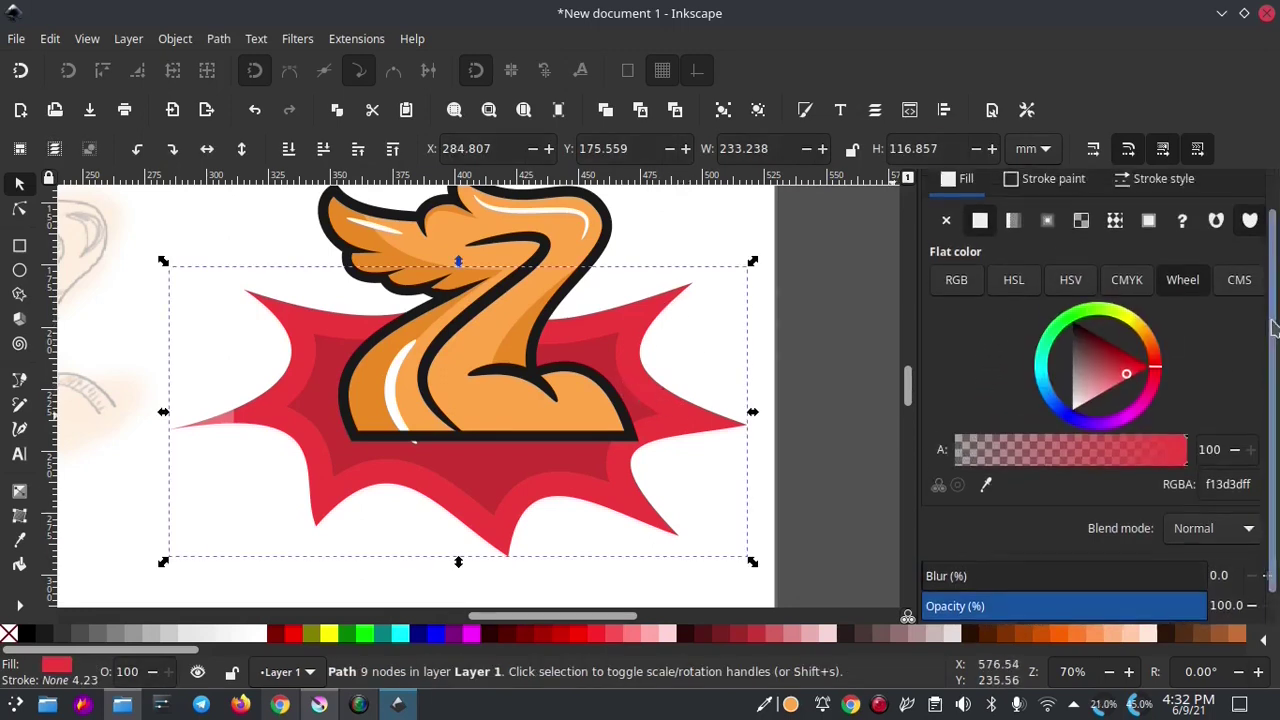
pyautogui.scroll(1, 1265, 357)
pyautogui.click(1062, 223)
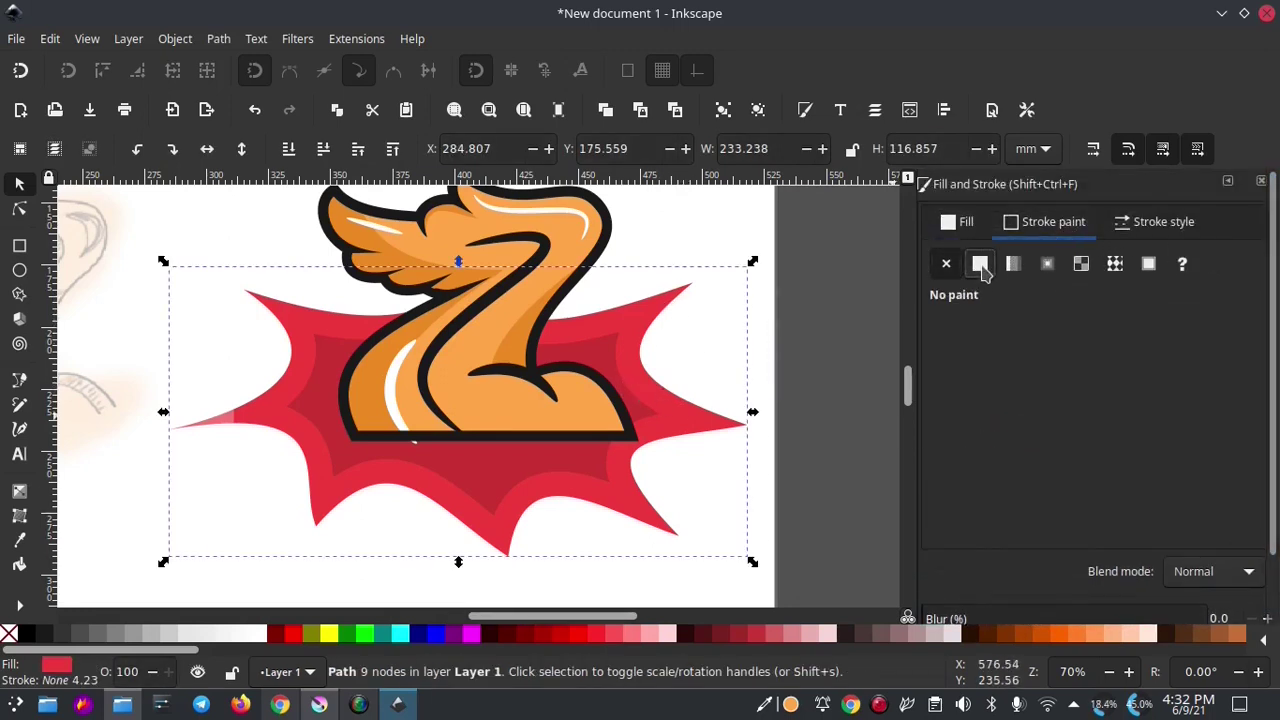
pyautogui.click(980, 264)
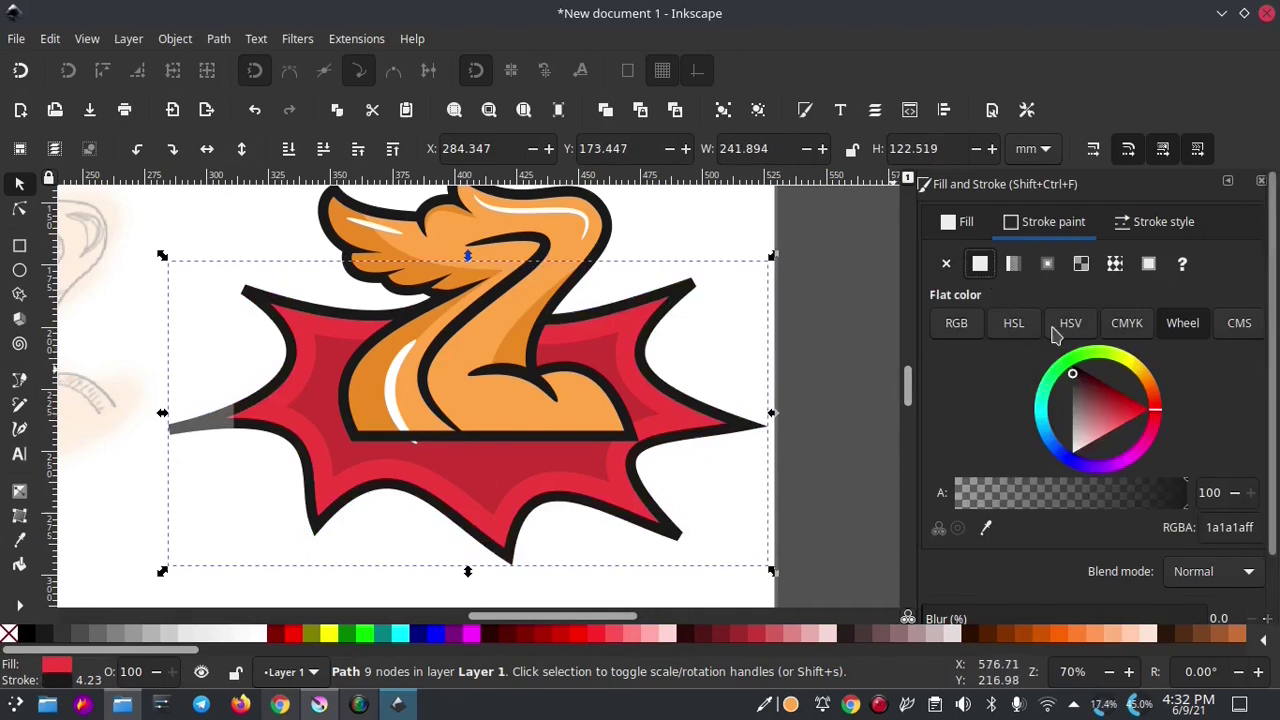
pyautogui.click(218, 38)
pyautogui.click(258, 85)
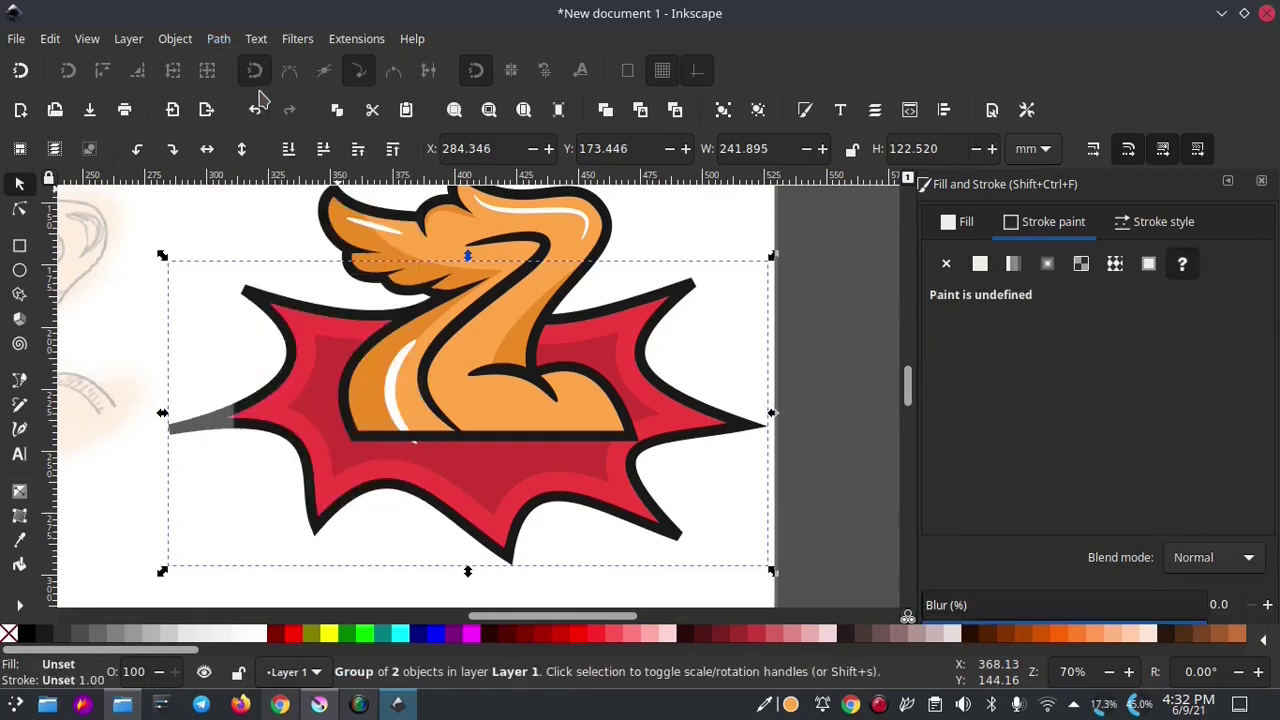
# - Pull the outline's upper-right spike tip outward with the Node tool
pyautogui.click(19, 208)
pyautogui.click(692, 292)
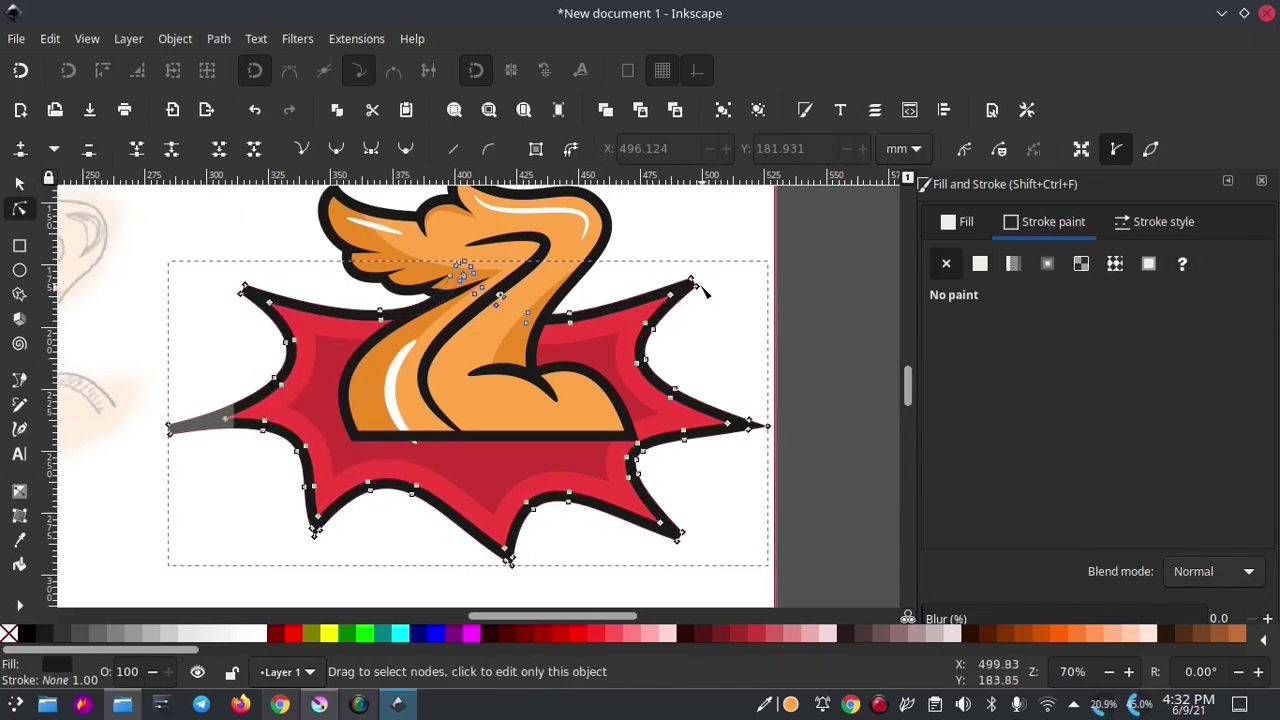
pyautogui.scroll(2, 697, 292)
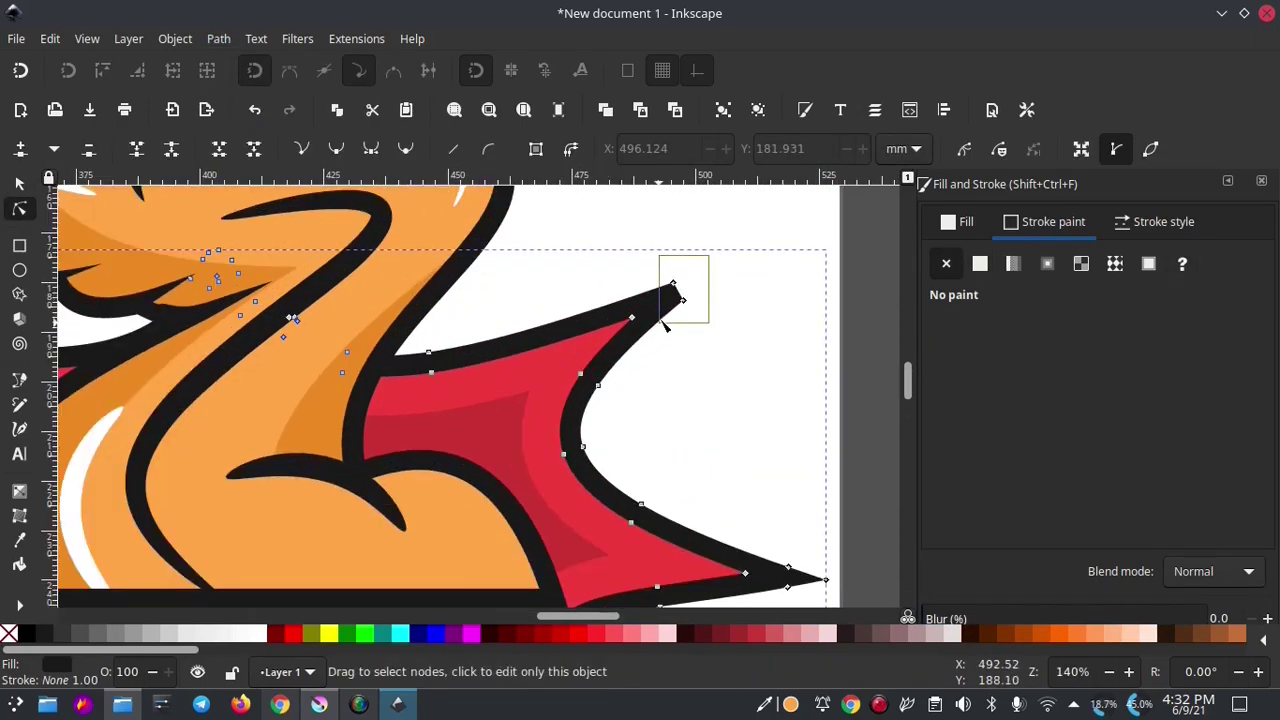
pyautogui.moveTo(663, 323); pyautogui.dragTo(664, 323)
pyautogui.click(715, 284)
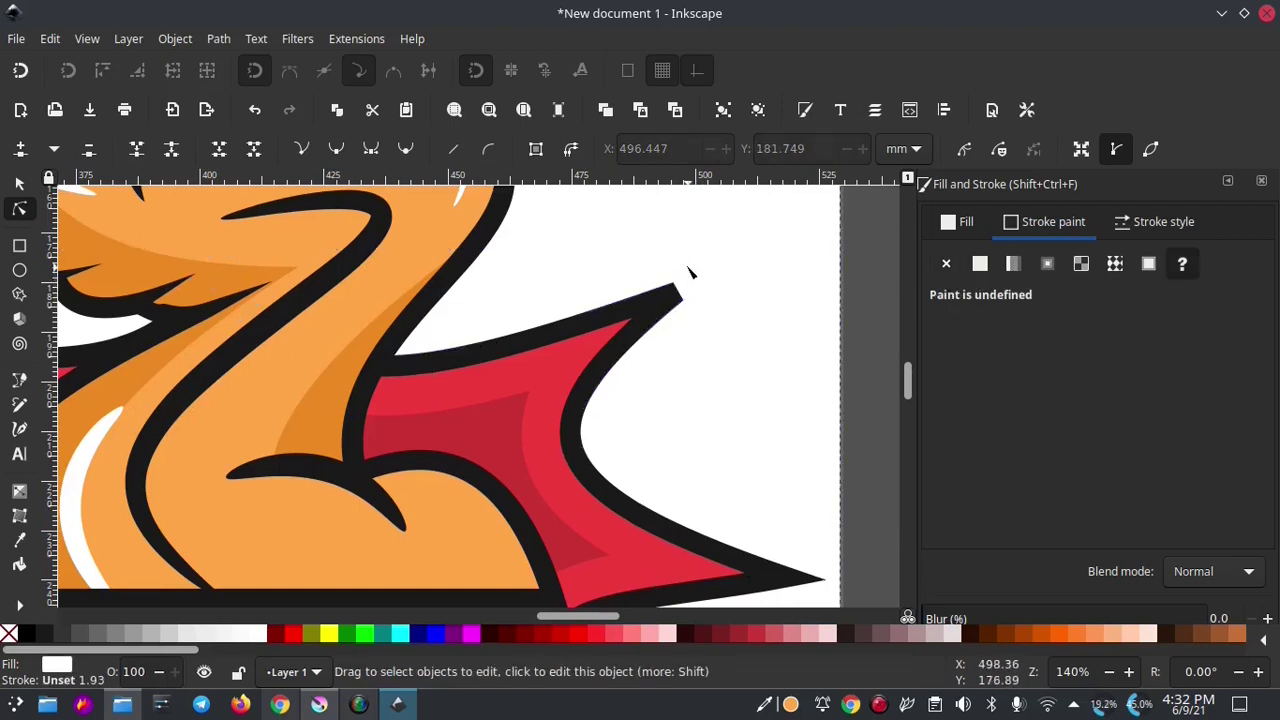
pyautogui.click(672, 292)
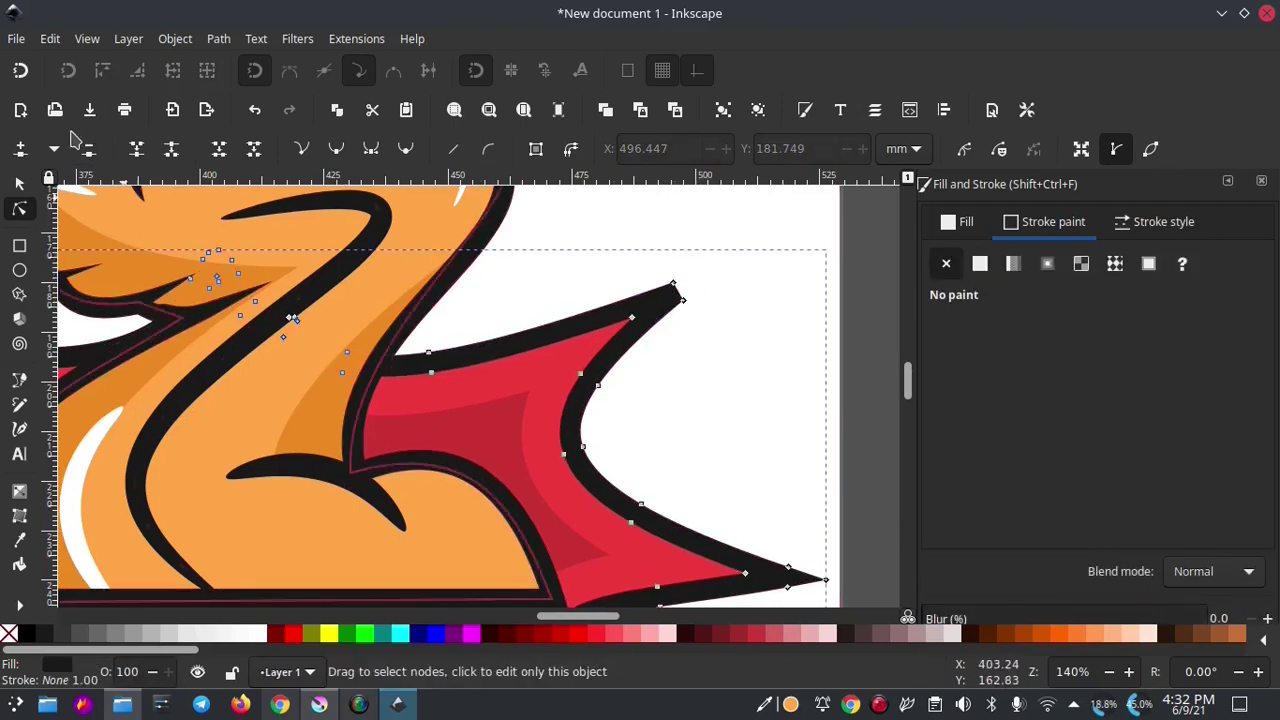
pyautogui.click(677, 292)
pyautogui.click(680, 295)
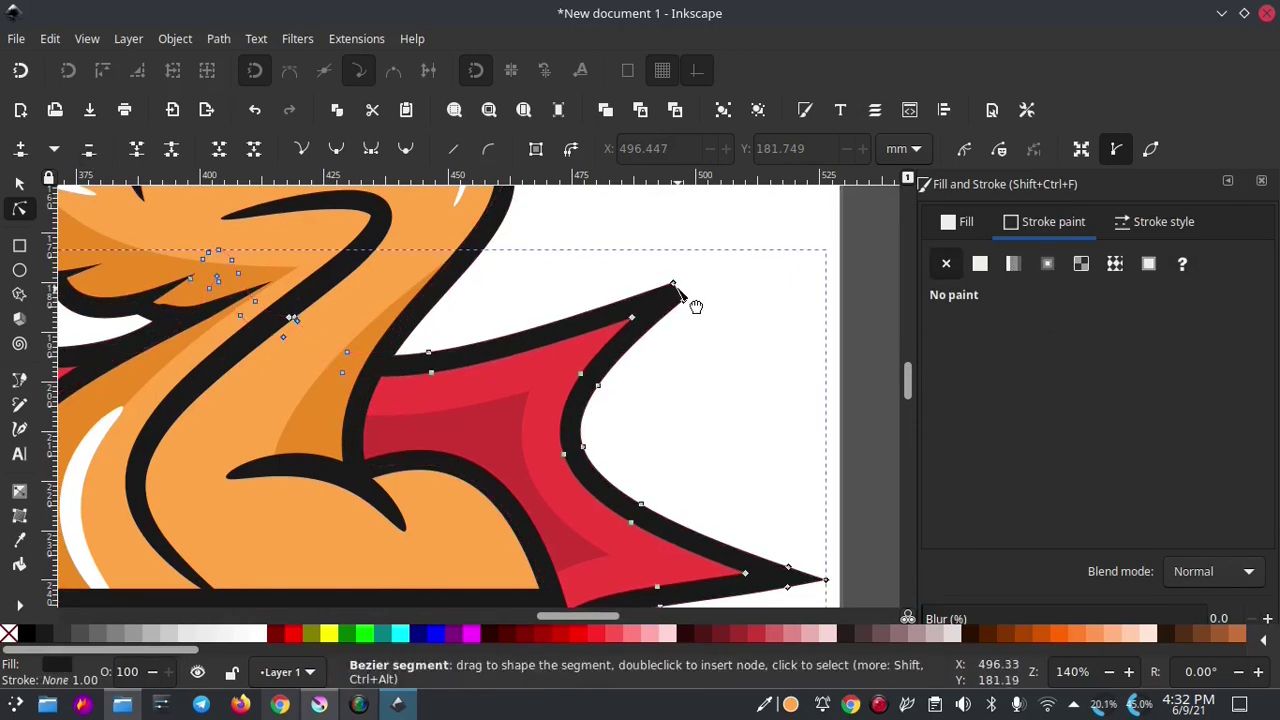
pyautogui.moveTo(677, 290); pyautogui.dragTo(737, 250)
# - Stretch the outline's lower, left and upper-left spike tips further outward
pyautogui.scroll(-3, 676, 428)
pyautogui.hscroll(3, 676, 428)
pyautogui.scroll(-2, 676, 428)
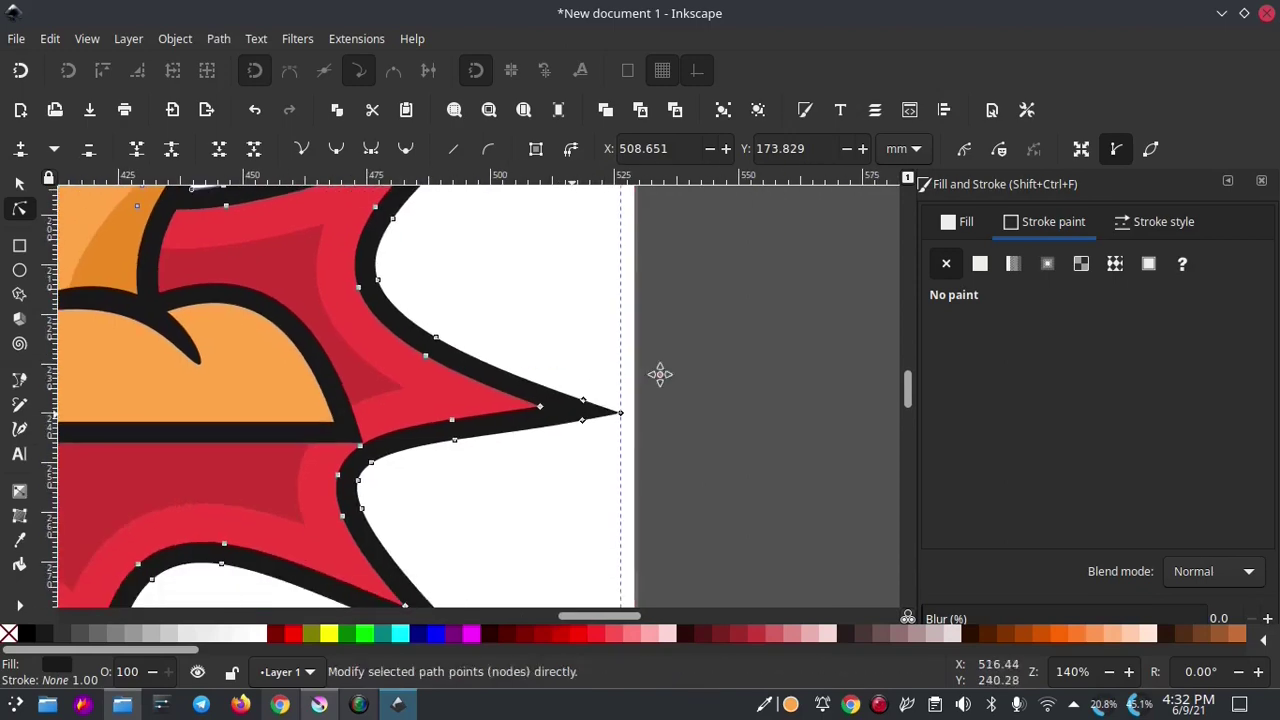
pyautogui.hscroll(-7, 660, 374)
pyautogui.scroll(-3, 660, 374)
pyautogui.moveTo(773, 522); pyautogui.dragTo(806, 536)
pyautogui.hscroll(-5, 637, 409)
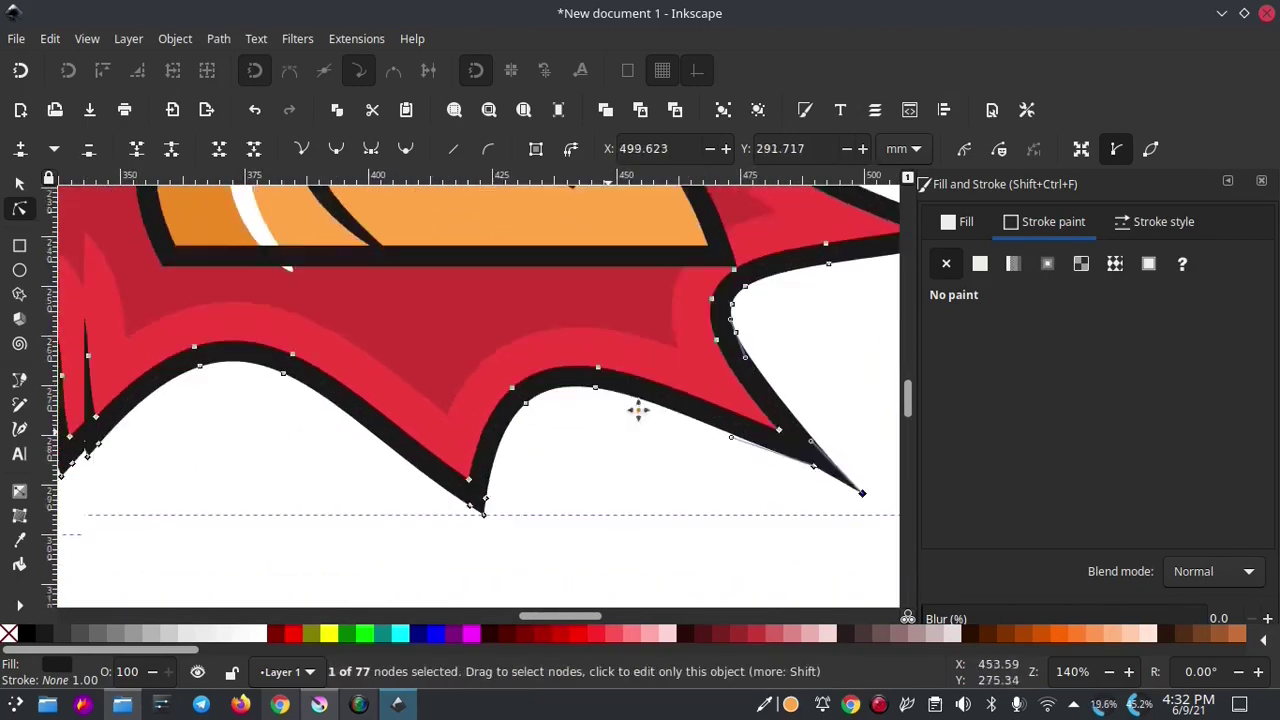
pyautogui.hscroll(-5, 523, 480)
pyautogui.scroll(3, 262, 378)
pyautogui.moveTo(262, 378)
pyautogui.mouseDown()
pyautogui.moveTo(203, 374)
pyautogui.moveTo(217, 366)
pyautogui.mouseUp()
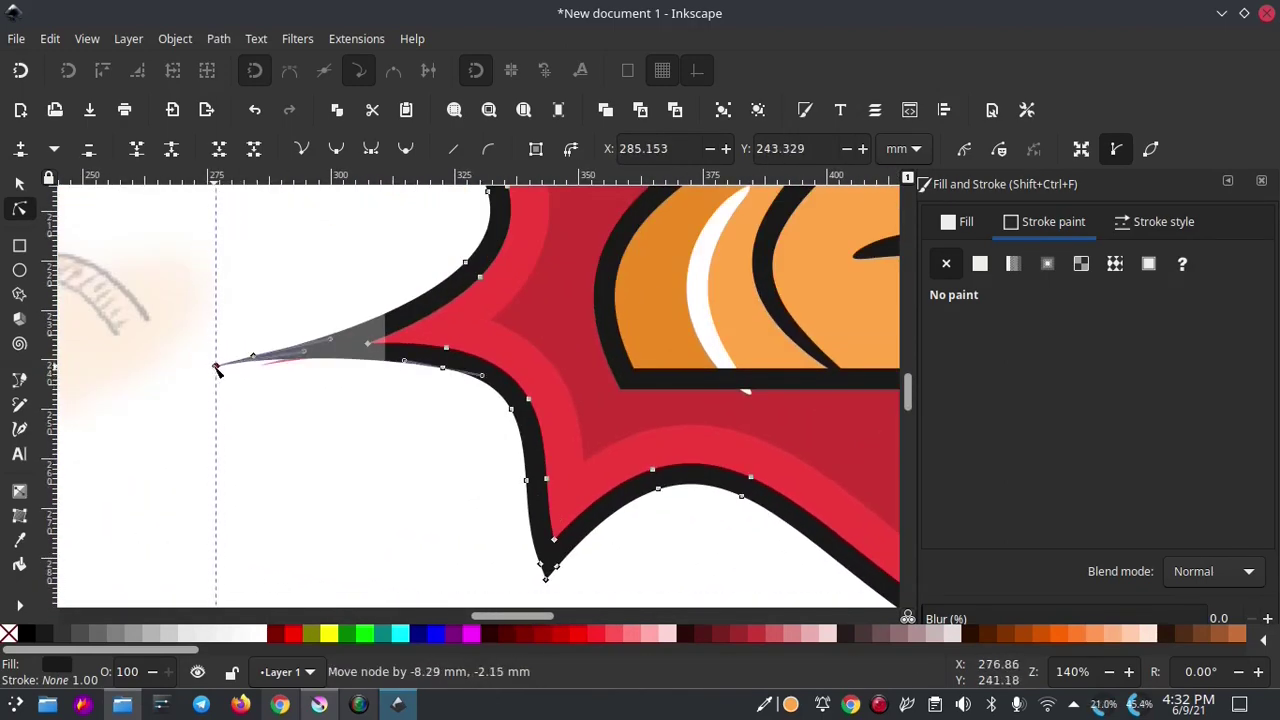
pyautogui.scroll(3, 380, 409)
pyautogui.hscroll(2, 380, 409)
pyautogui.moveTo(309, 297); pyautogui.dragTo(274, 303)
pyautogui.click(486, 343)
pyautogui.scroll(-5, 486, 343)
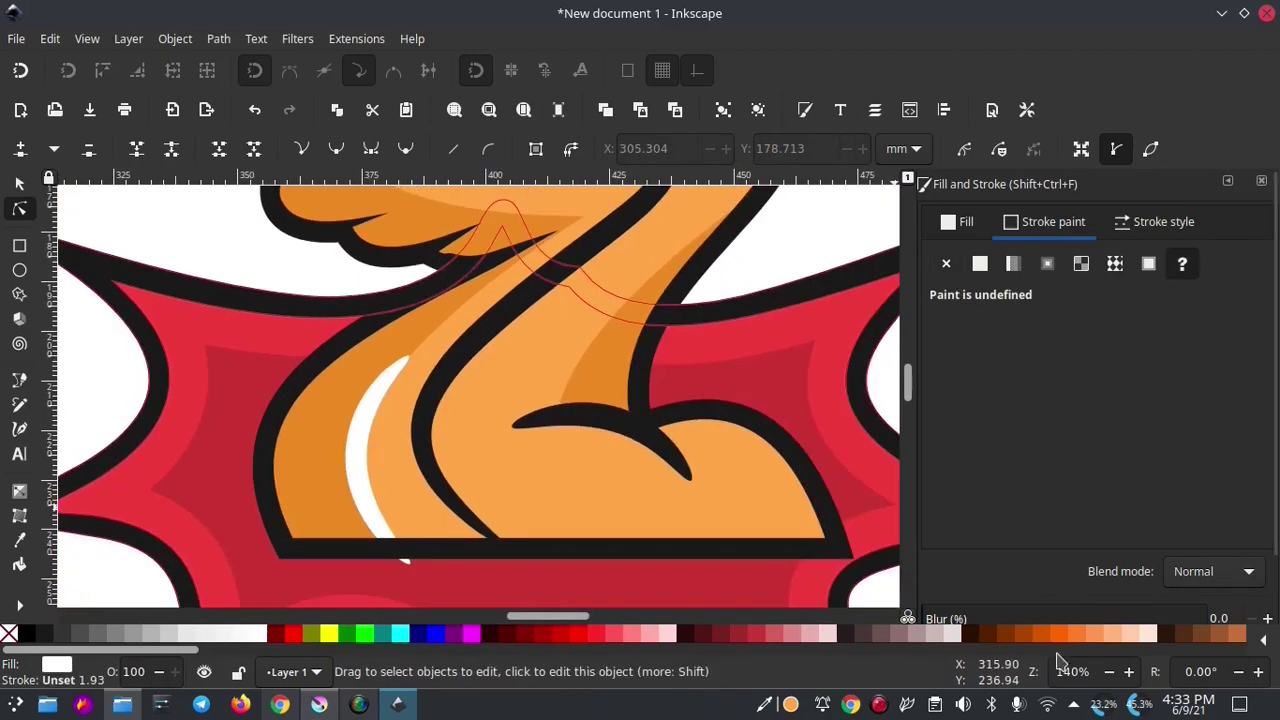
pyautogui.press('s')
pyautogui.scroll(3, 743, 331)
# - Draw a triangular spike on the burst's upper right, with no stroke and a dark brown fill
pyautogui.click(20, 382)
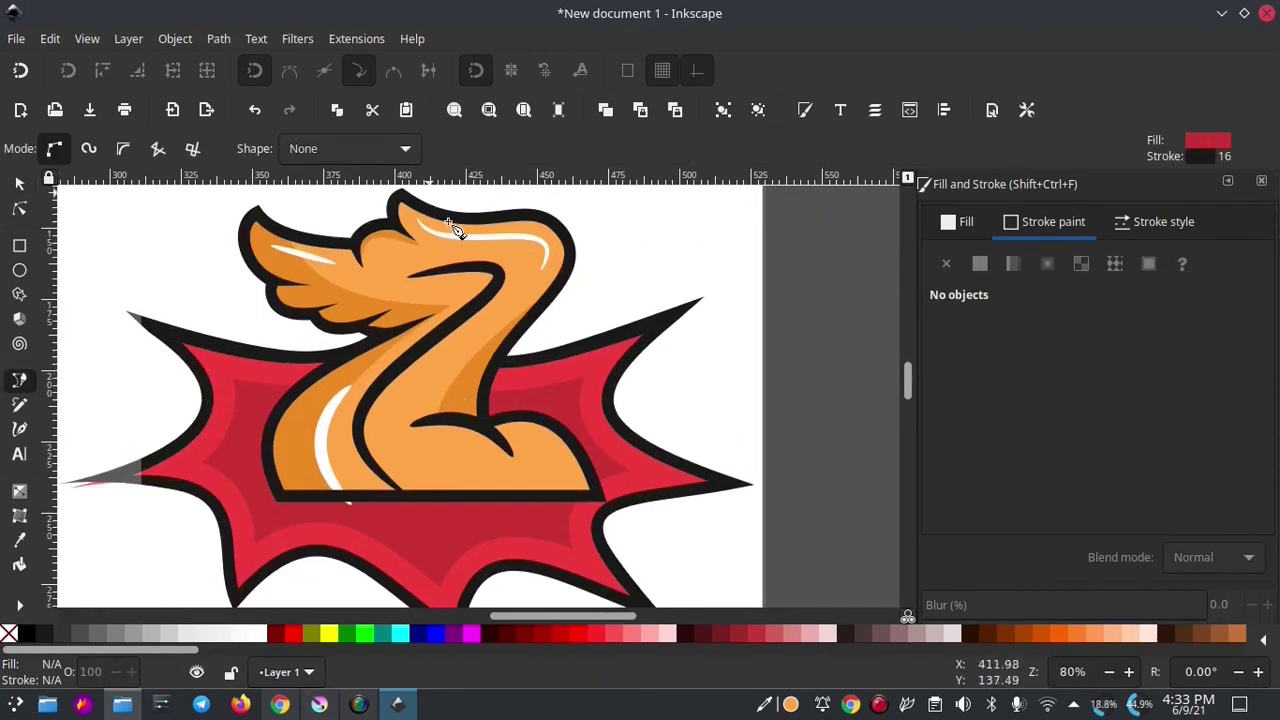
pyautogui.click(521, 398)
pyautogui.click(645, 280)
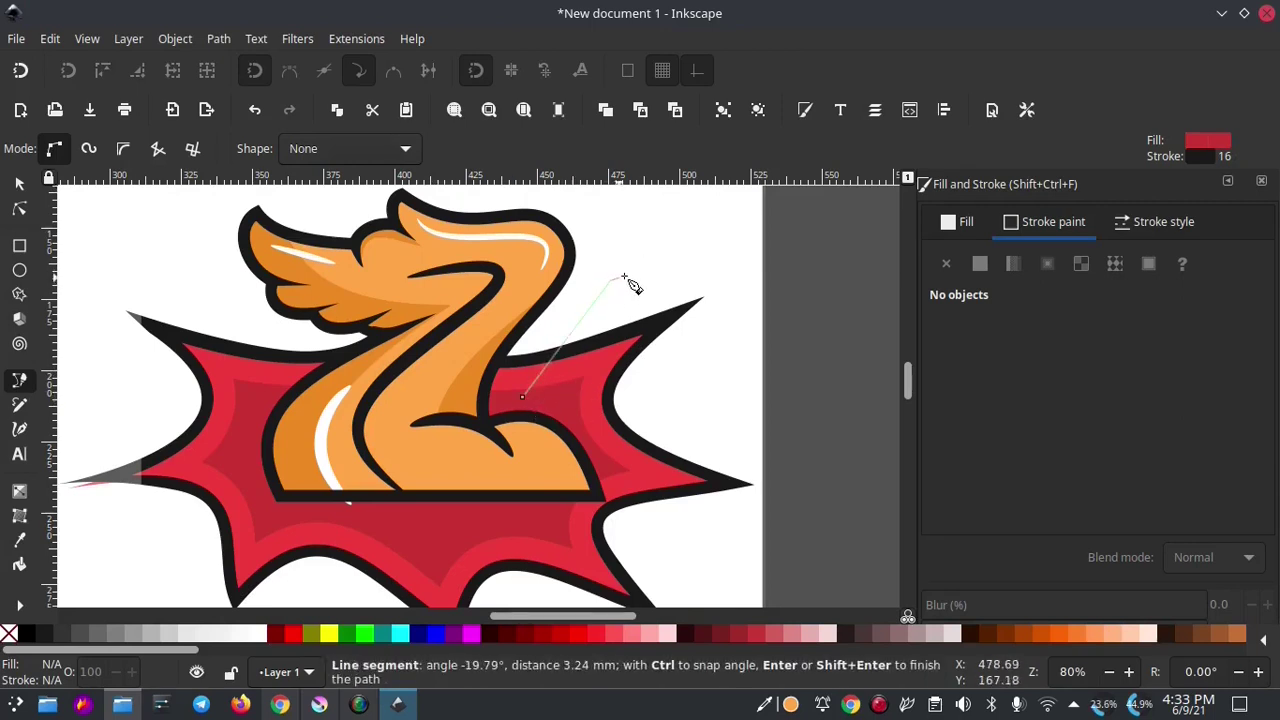
pyautogui.click(522, 399)
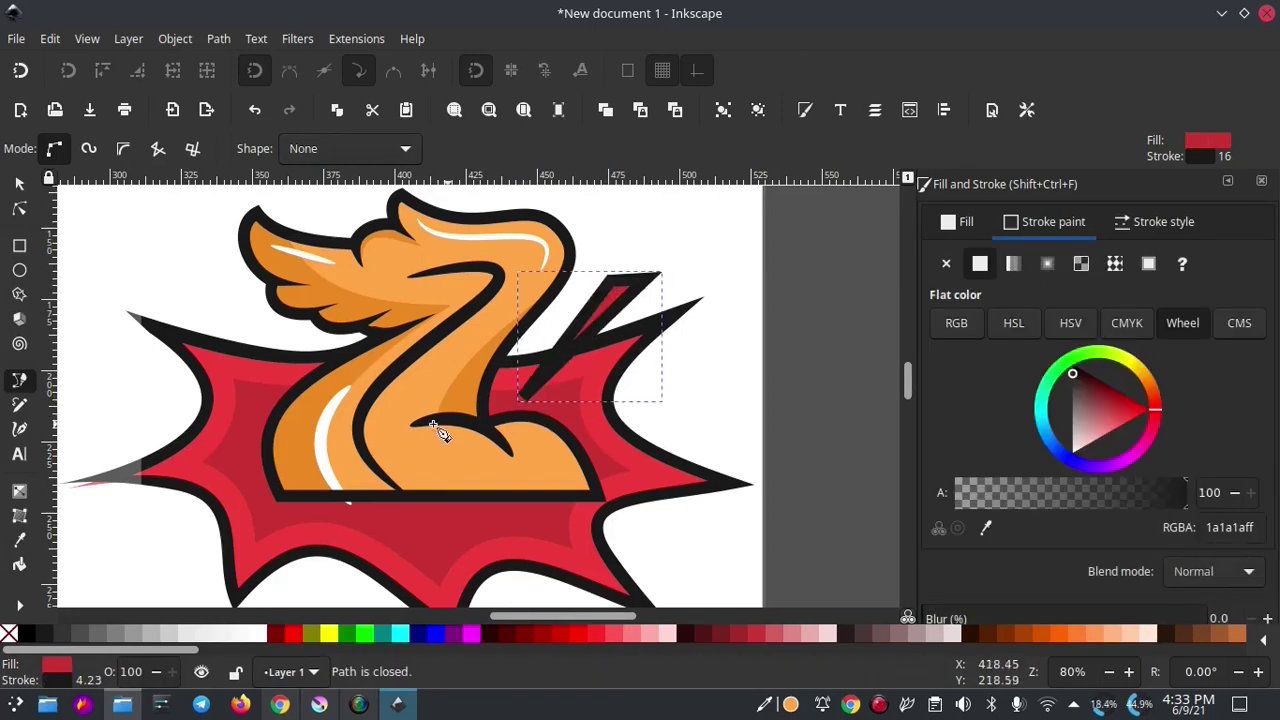
pyautogui.rightClick(68, 686)
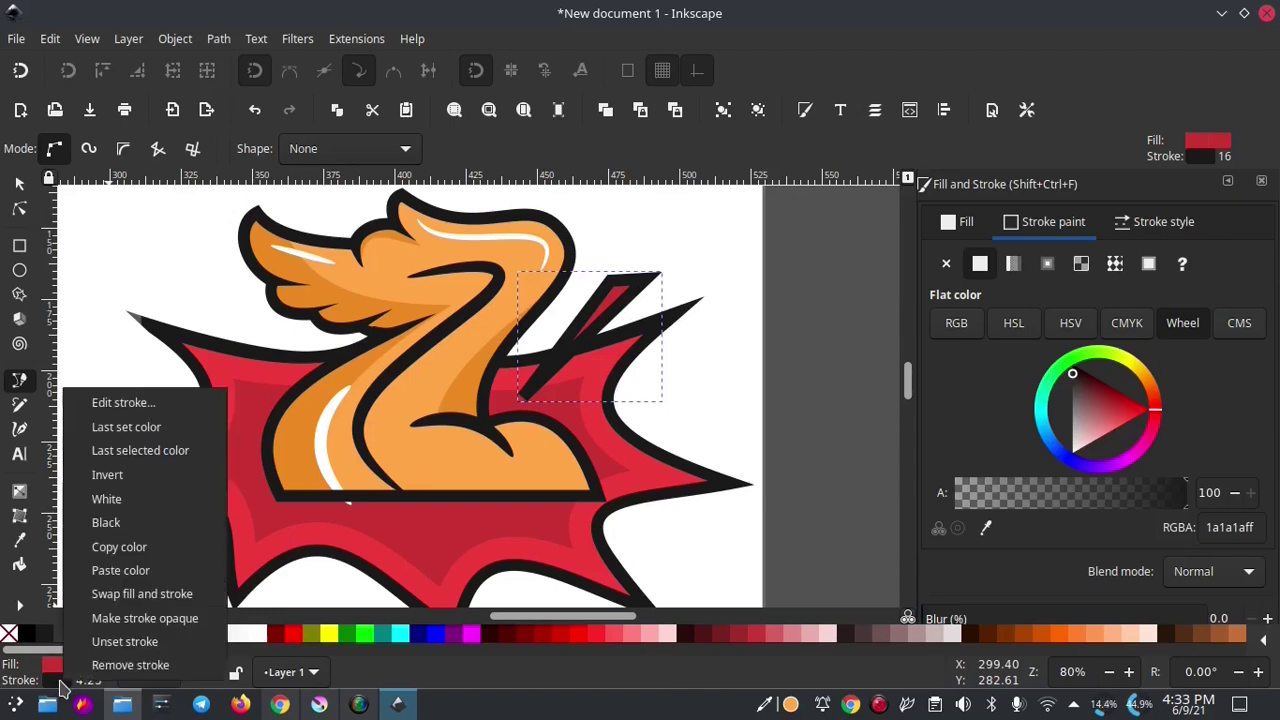
pyautogui.click(105, 664)
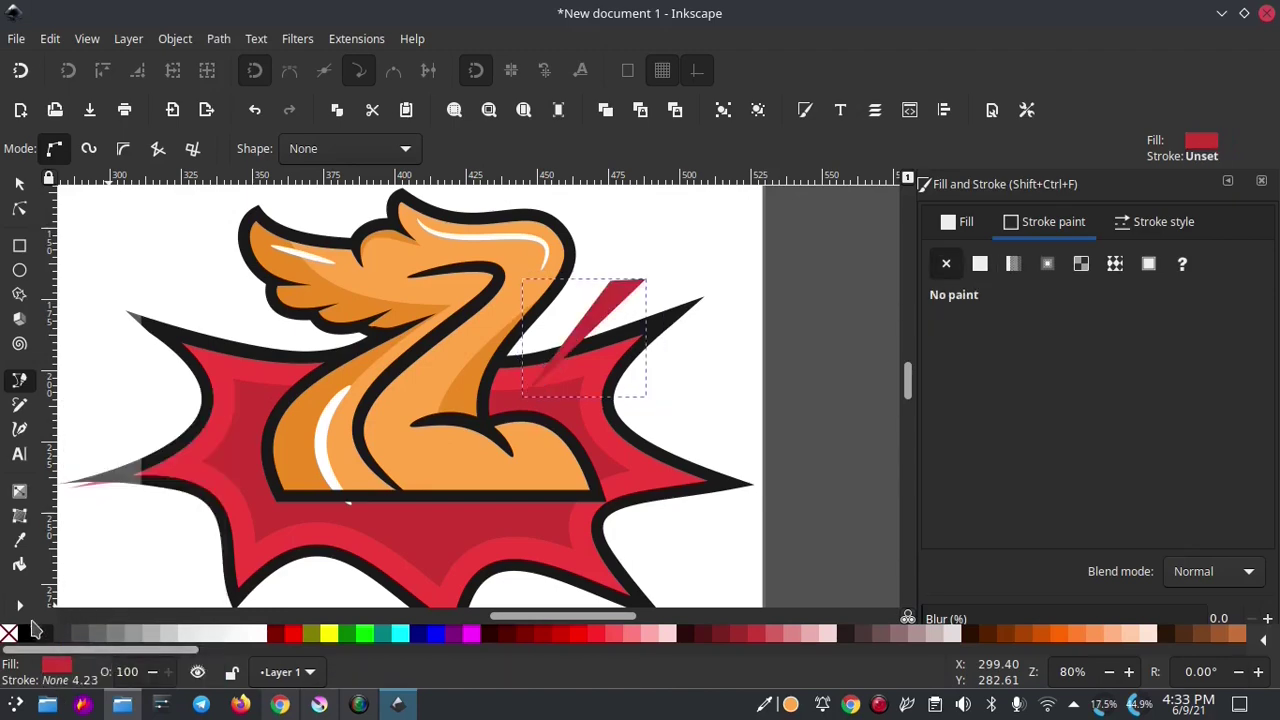
pyautogui.click(19, 540)
pyautogui.moveTo(623, 343); pyautogui.dragTo(634, 323)
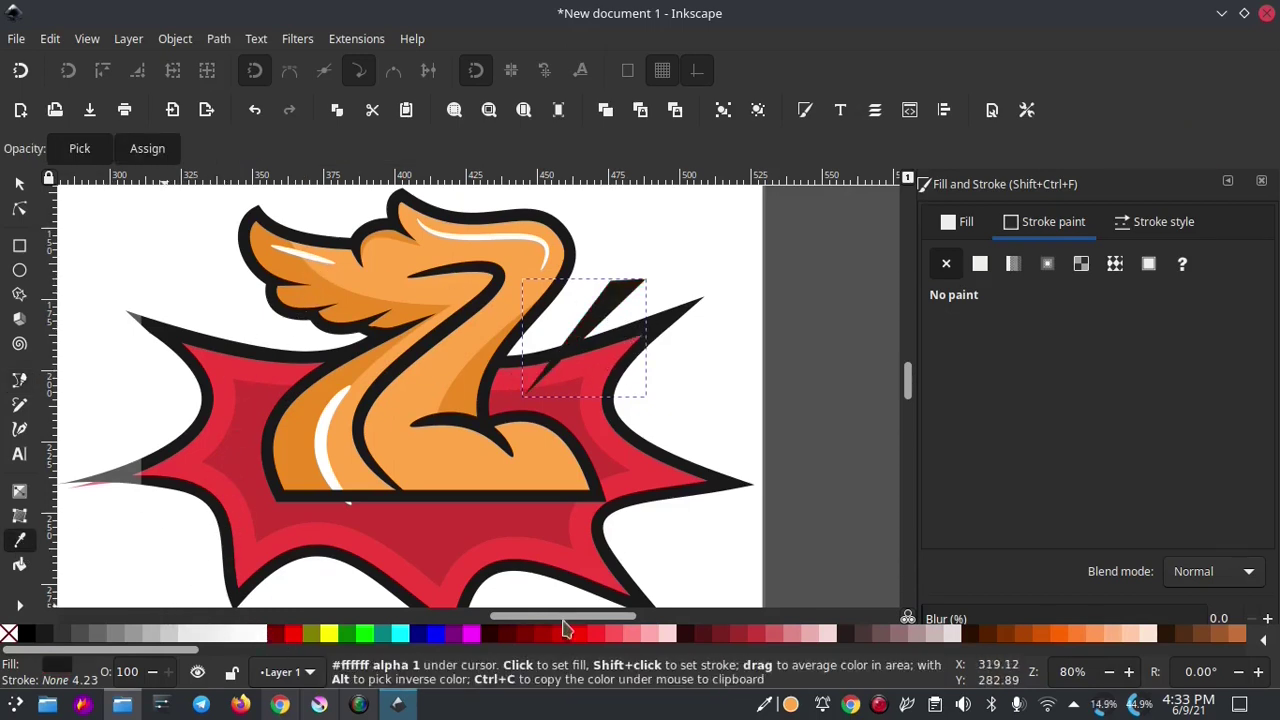
pyautogui.click(1000, 636)
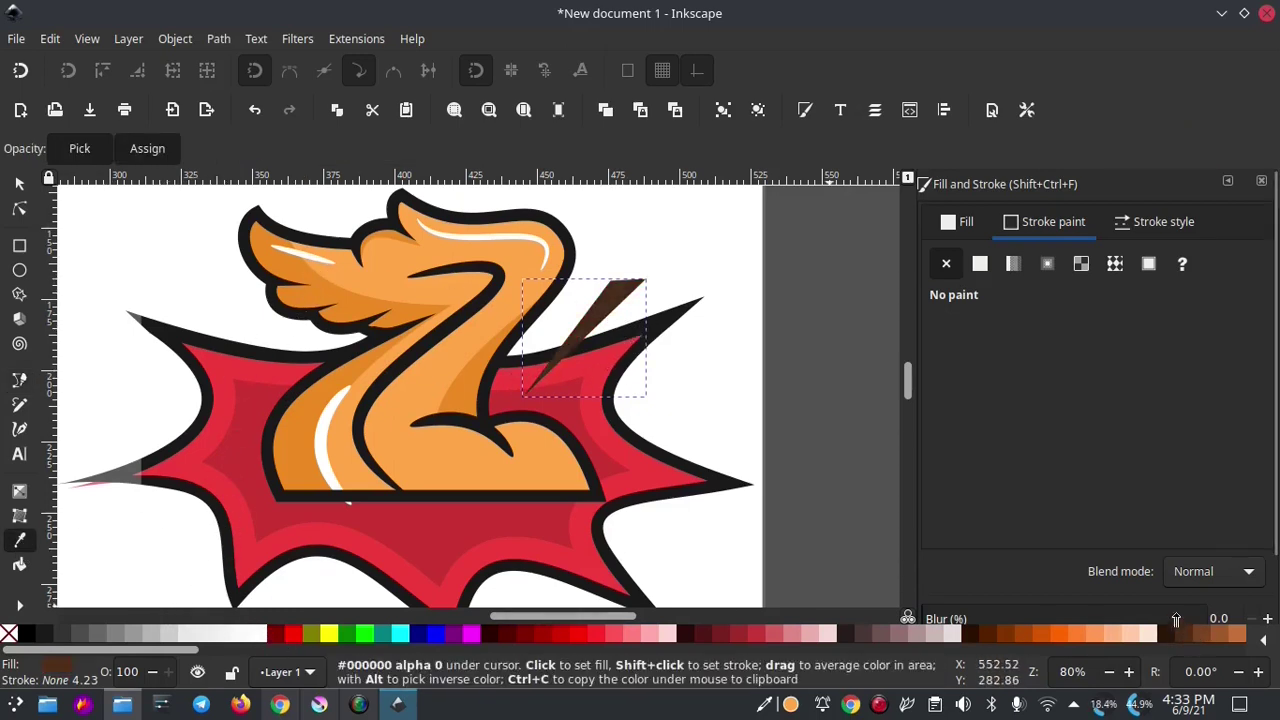
# - Add a small brown triangle beside the right spike and a matching spike on the burst's left side
pyautogui.click(19, 381)
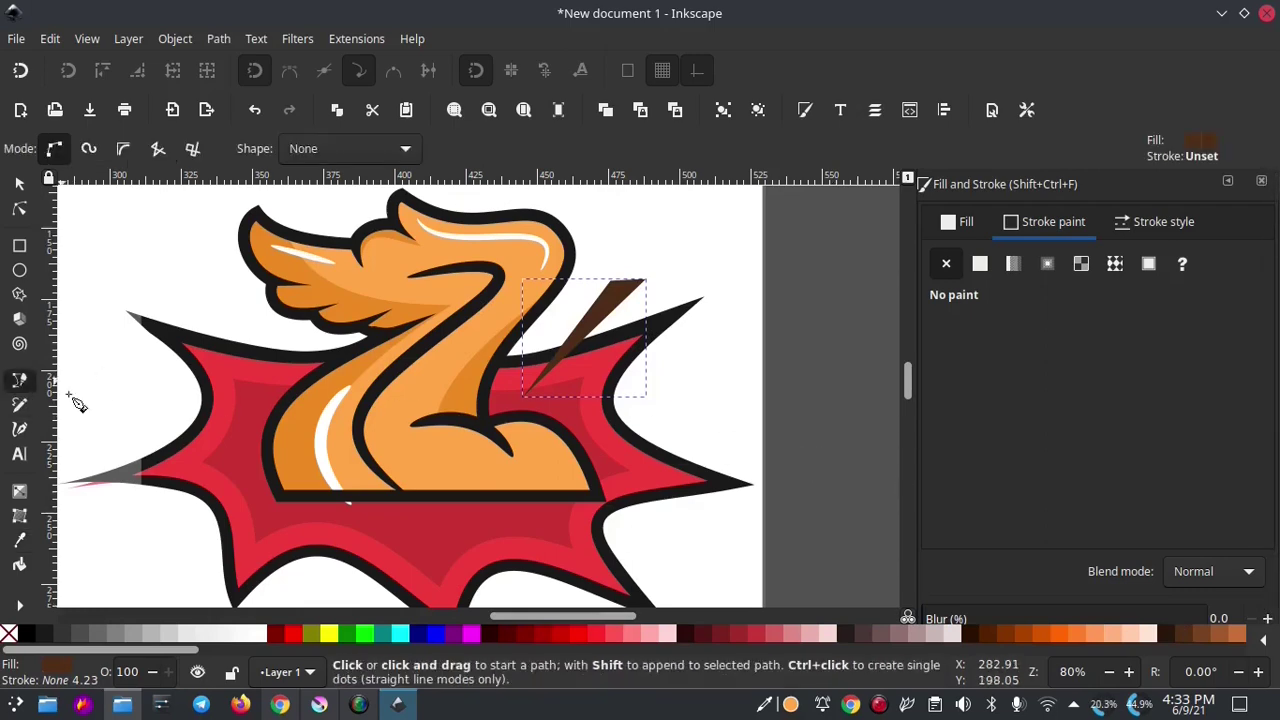
pyautogui.click(543, 395)
pyautogui.click(590, 360)
pyautogui.click(543, 395)
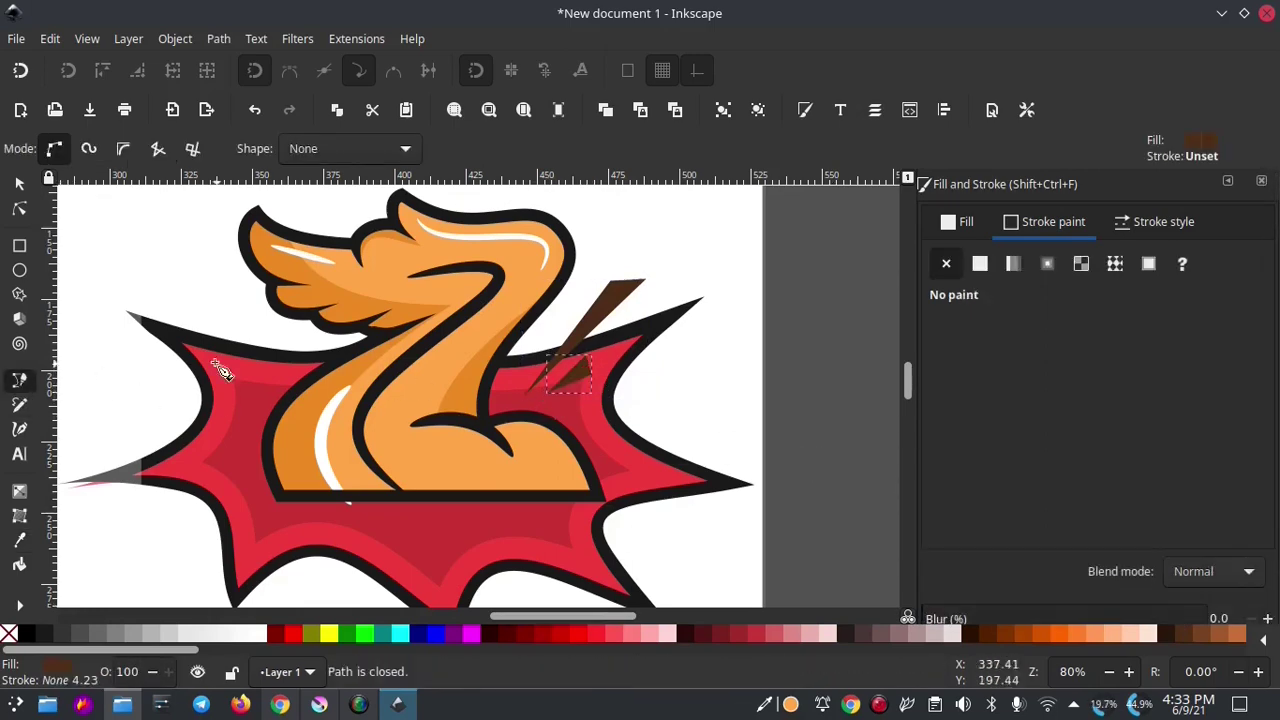
pyautogui.click(255, 394)
pyautogui.click(120, 268)
pyautogui.click(92, 350)
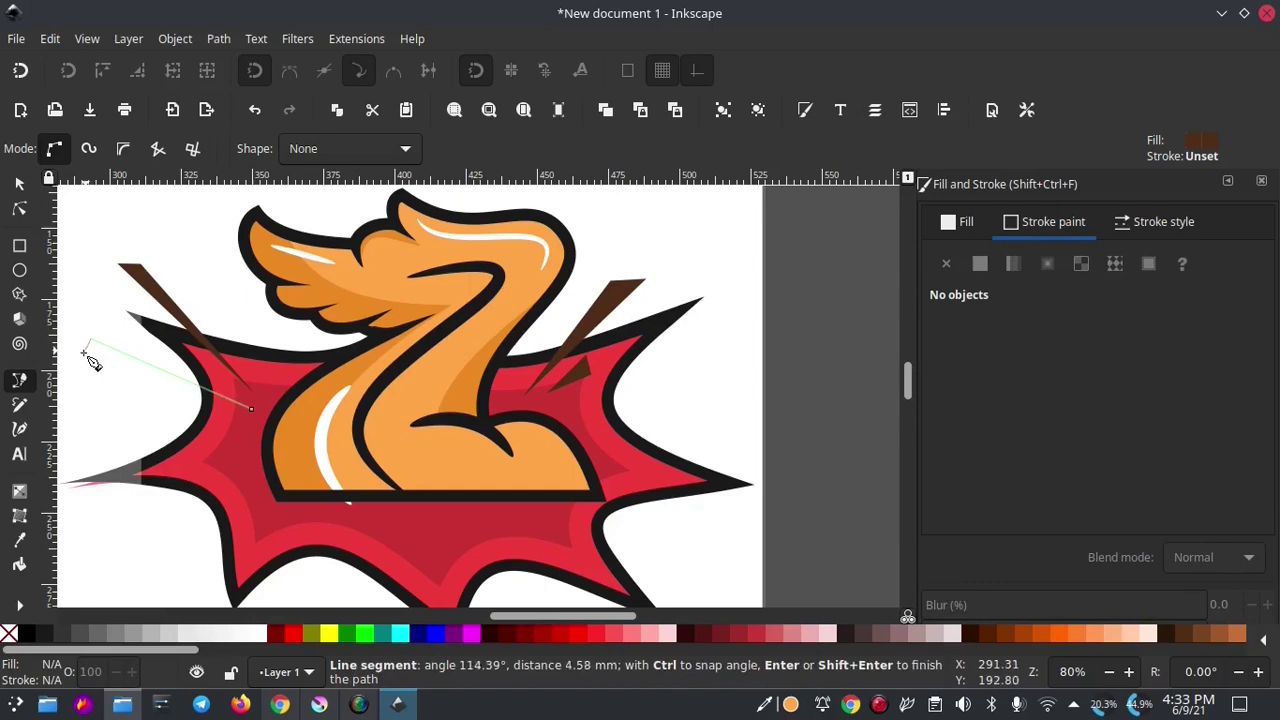
pyautogui.click(257, 396)
pyautogui.press('s')
pyautogui.press('5')
pyautogui.click(829, 460)
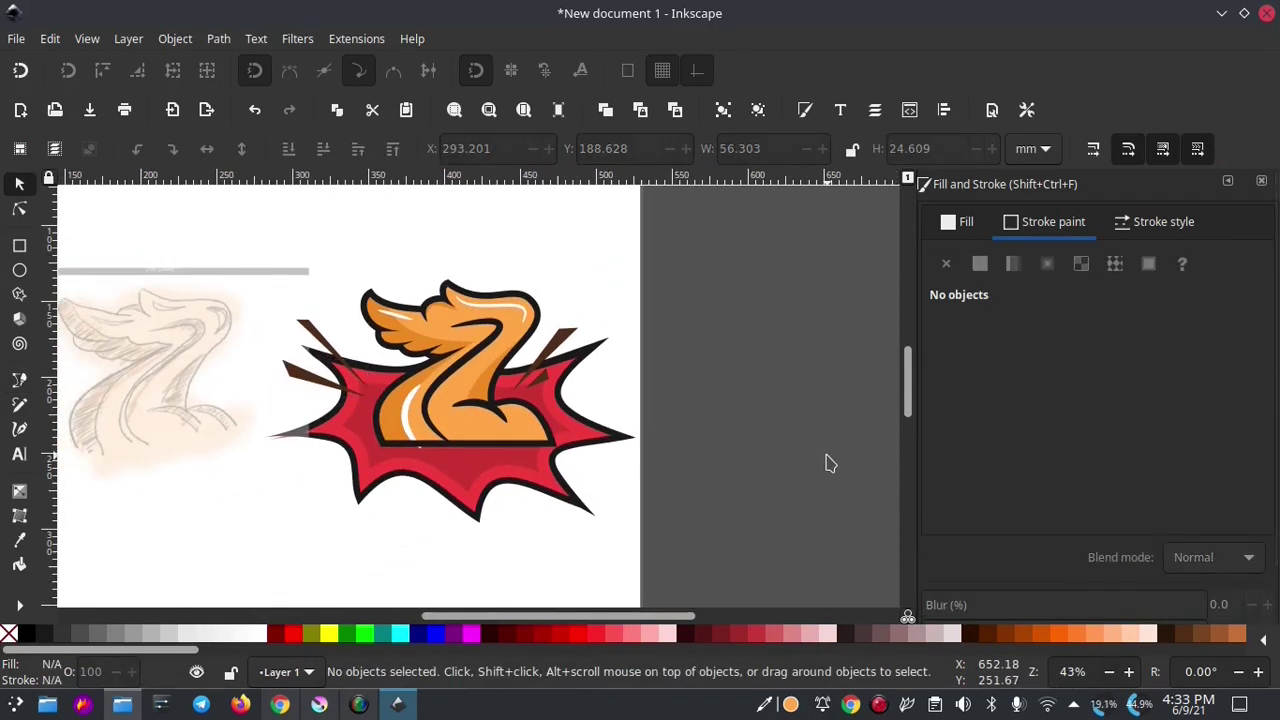
# - Fill the large background rectangle with yellow FFFF00
pyautogui.keyDown('ctrl'); pyautogui.scroll(1, 591, 397); pyautogui.keyUp('ctrl')
pyautogui.hscroll(2, 600, 467)
pyautogui.moveTo(652, 267); pyautogui.dragTo(786, 357)
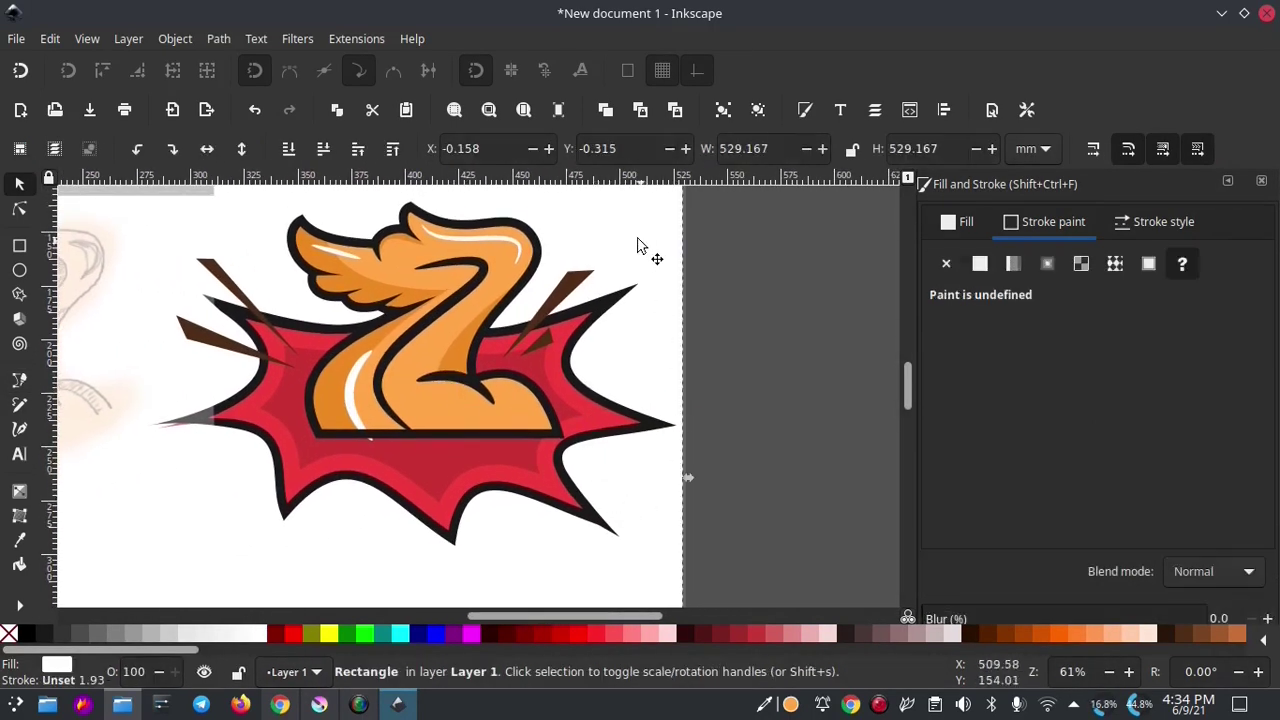
pyautogui.click(323, 634)
pyautogui.hscroll(2, 634, 471)
pyautogui.scroll(1, 658, 414)
pyautogui.hscroll(-2, 658, 414)
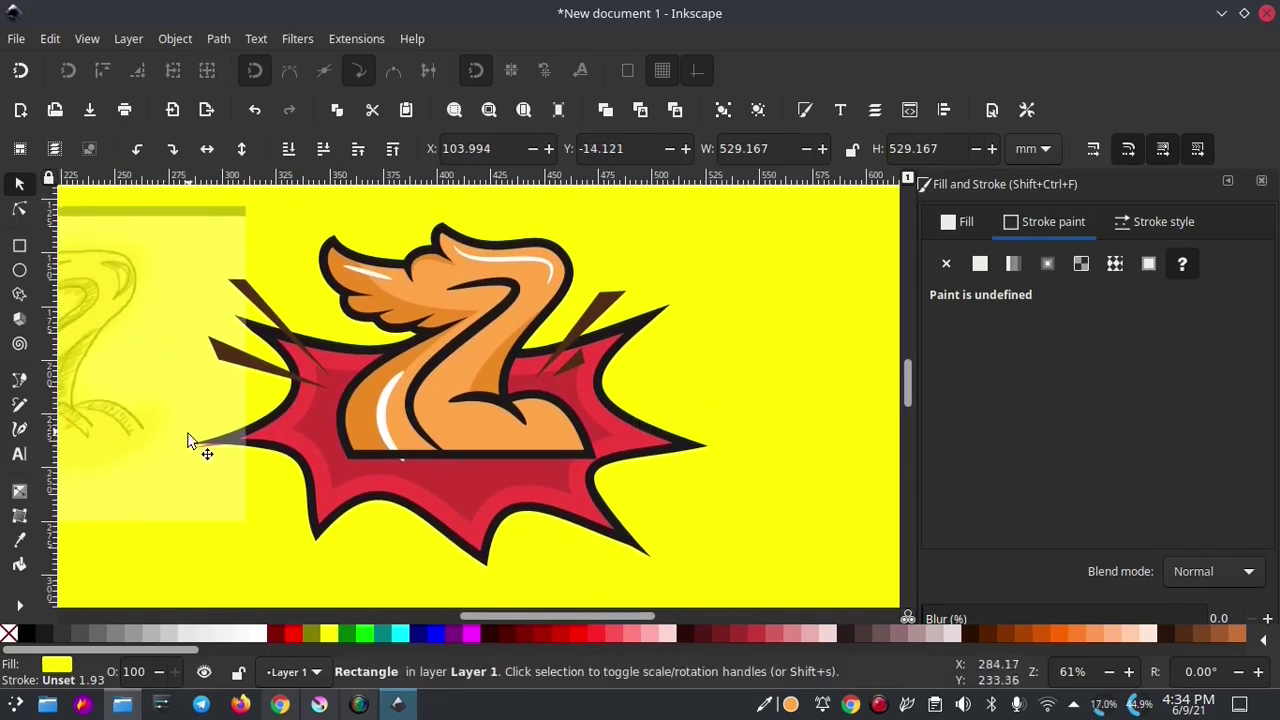
pyautogui.moveTo(200, 437); pyautogui.dragTo(155, 445)
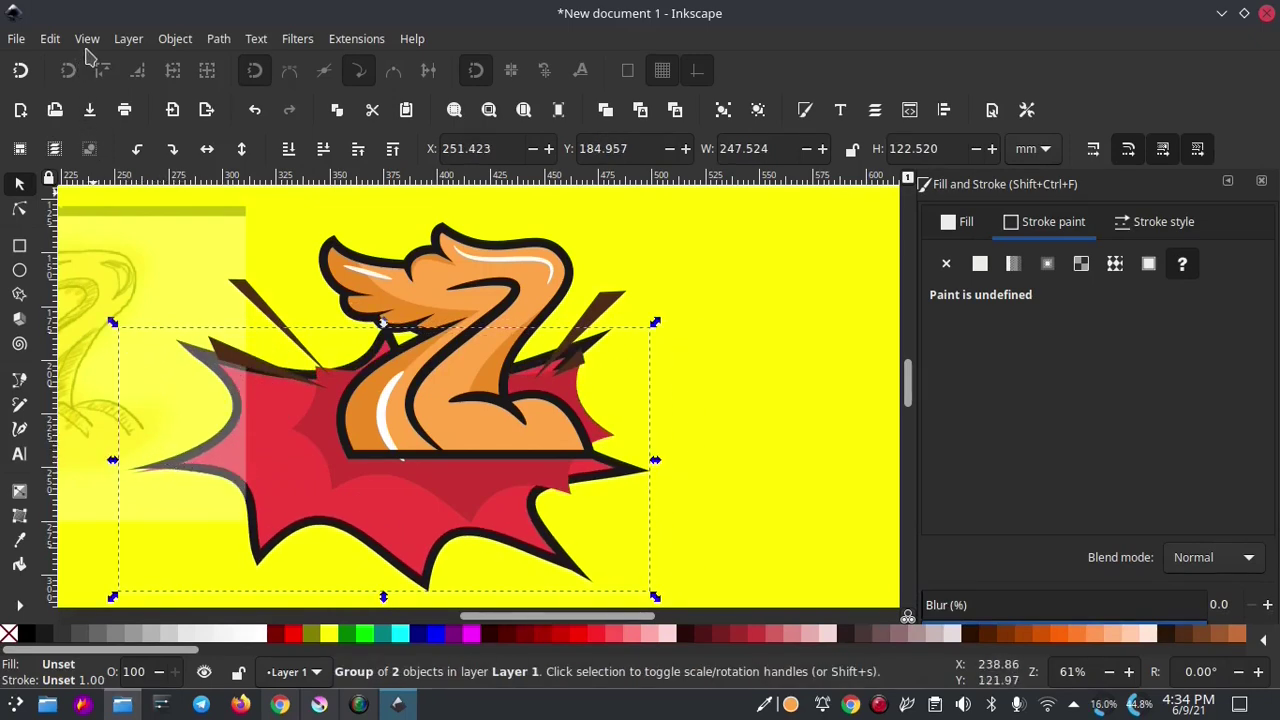
pyautogui.click(52, 40)
pyautogui.click(91, 62)
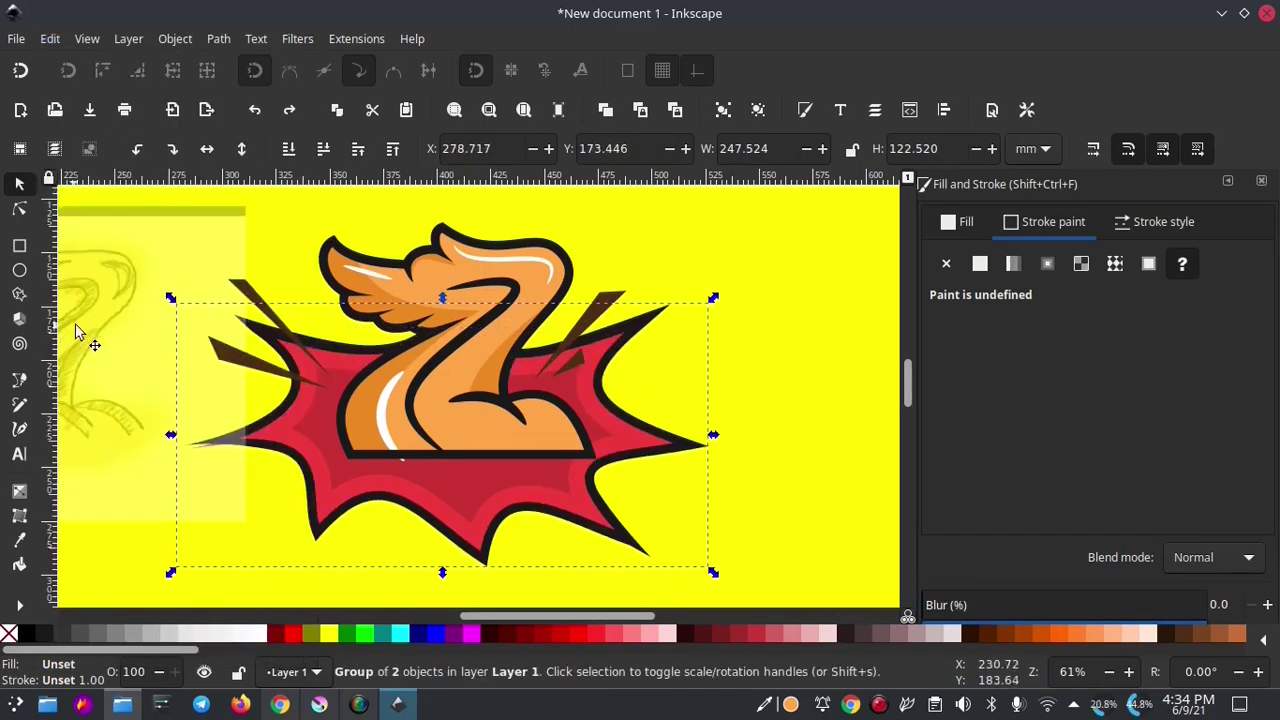
# - Unlock the faint reference sketch image and delete it
pyautogui.rightClick(108, 337)
pyautogui.click(200, 671)
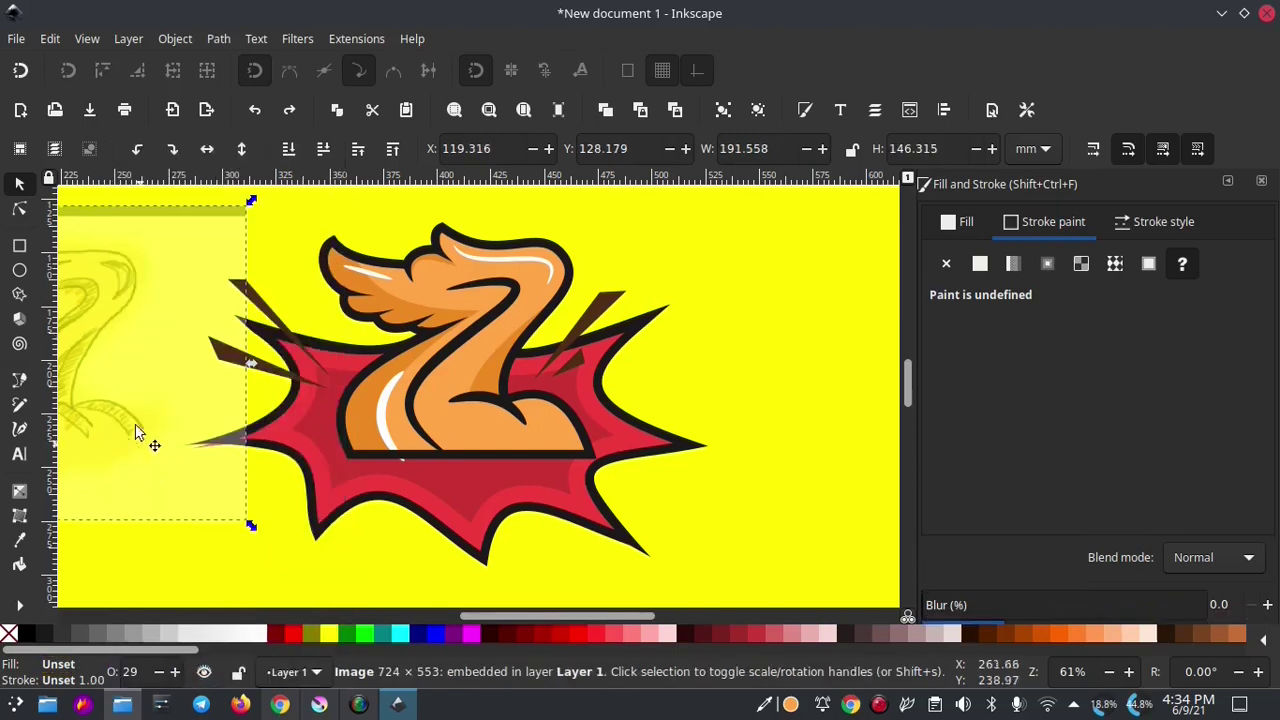
pyautogui.rightClick(138, 403)
pyautogui.click(205, 198)
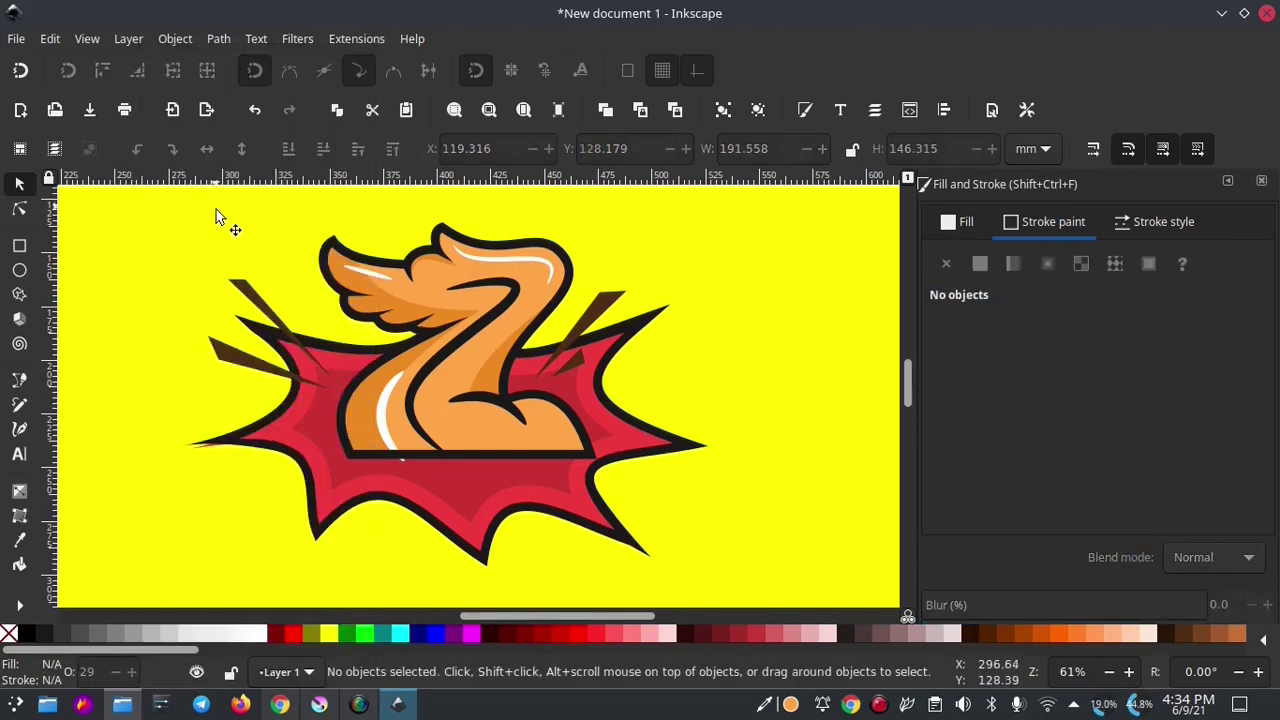
pyautogui.scroll(-1, 470, 430)
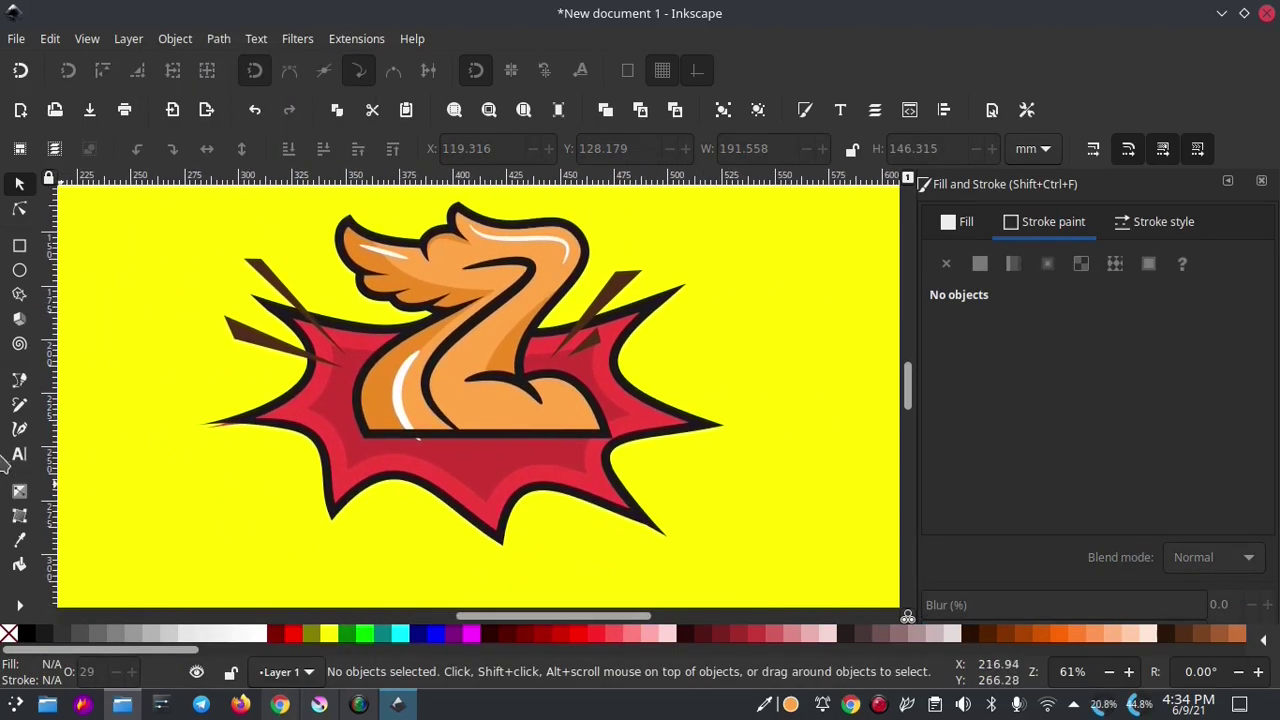
# - Add the text 'Sayap' in Wendy One at 144 pt, with a capital S
pyautogui.click(19, 454)
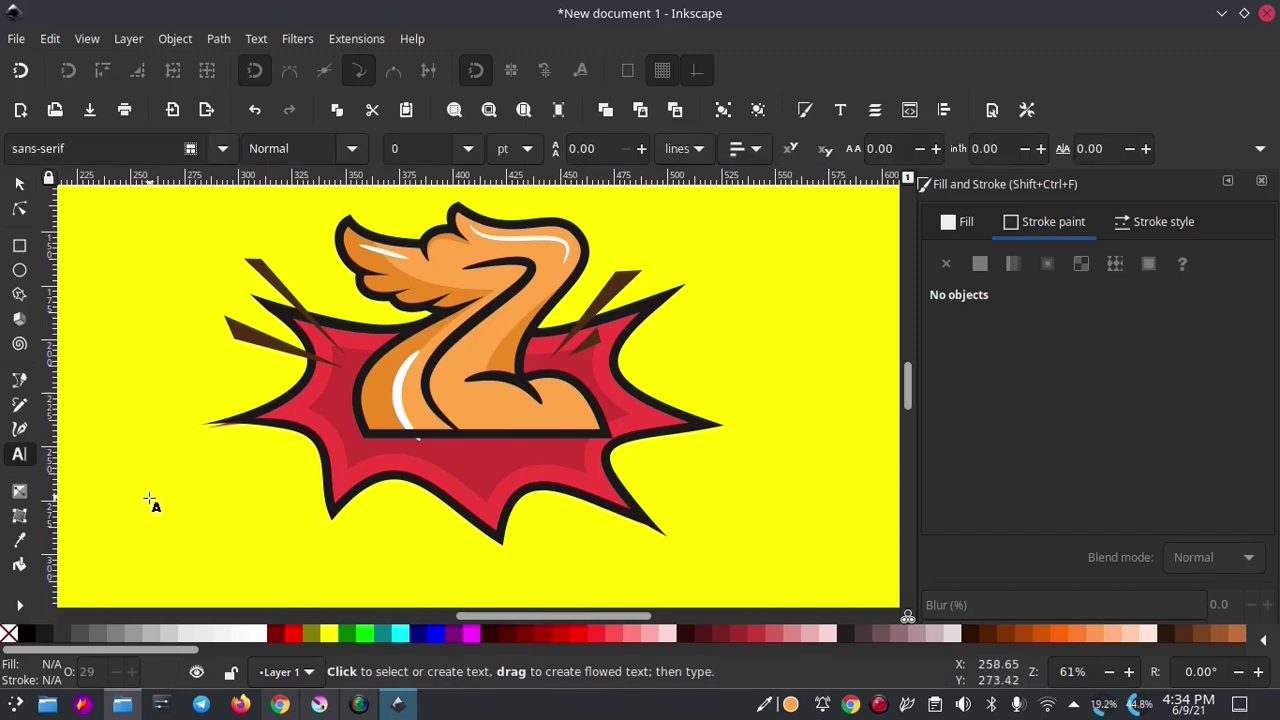
pyautogui.write('S')
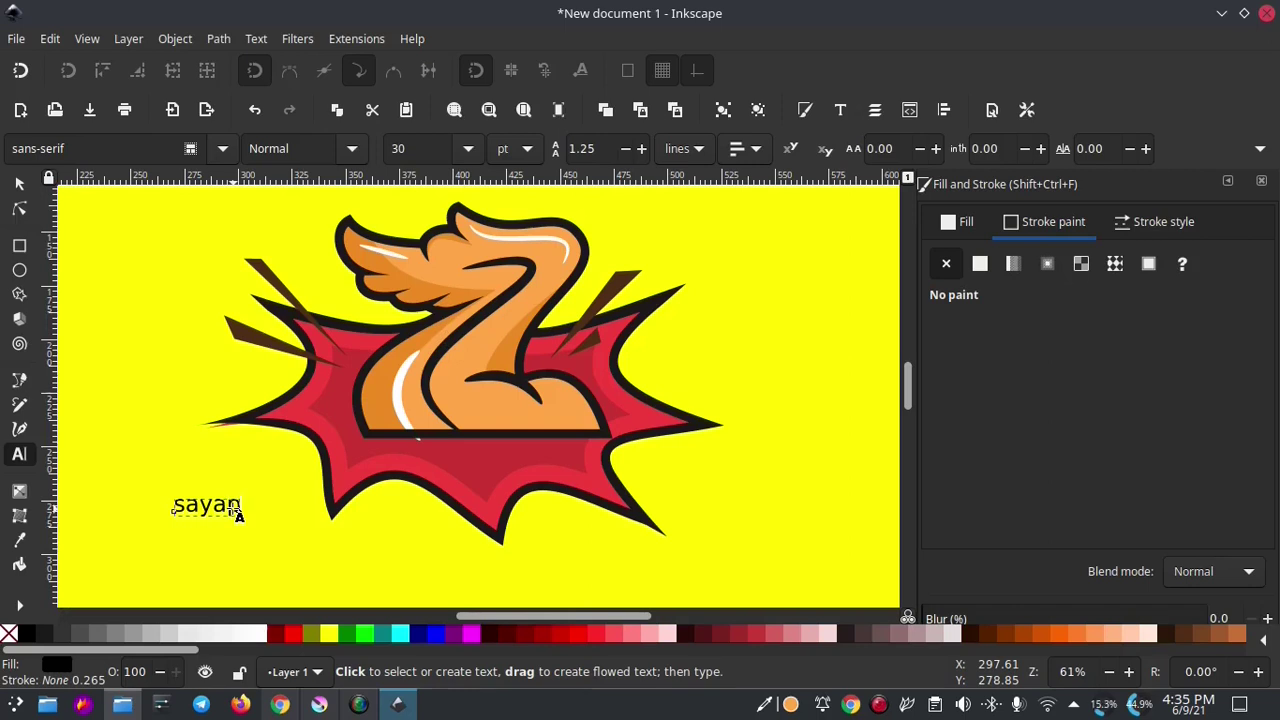
pyautogui.hotkey('ctrl', 'a')
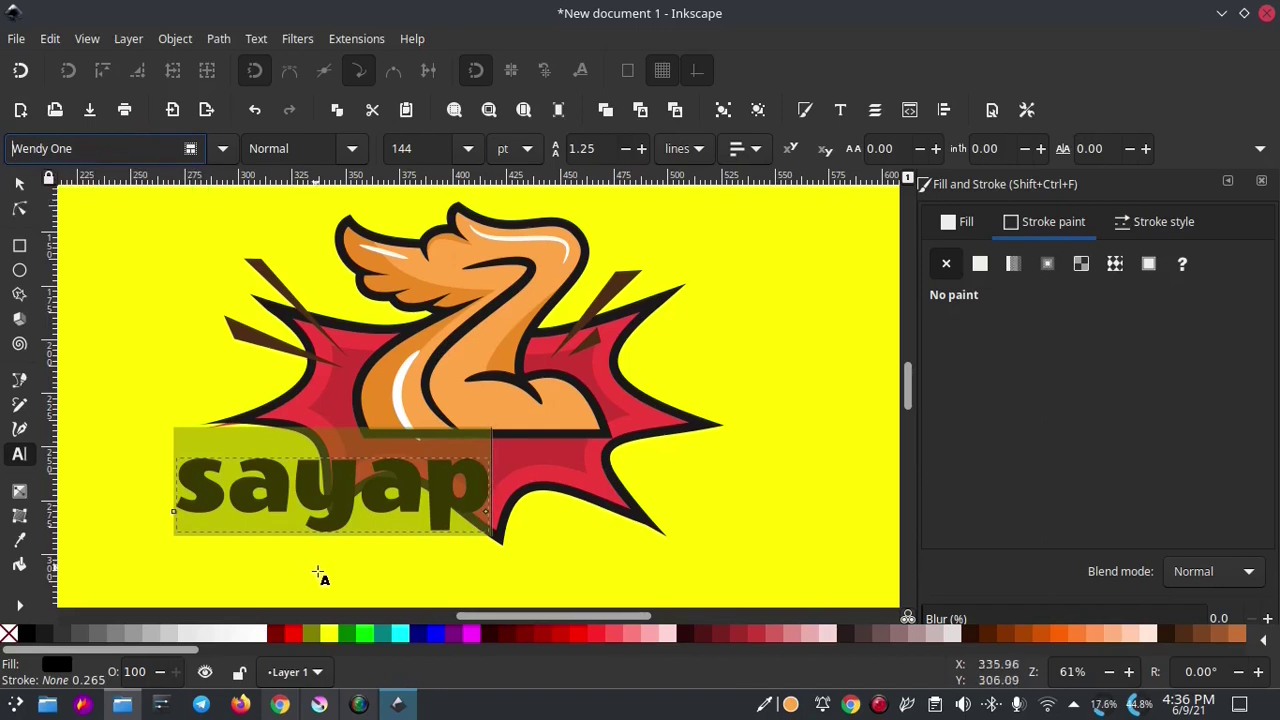
pyautogui.moveTo(224, 505); pyautogui.dragTo(150, 500)
pyautogui.write('S')
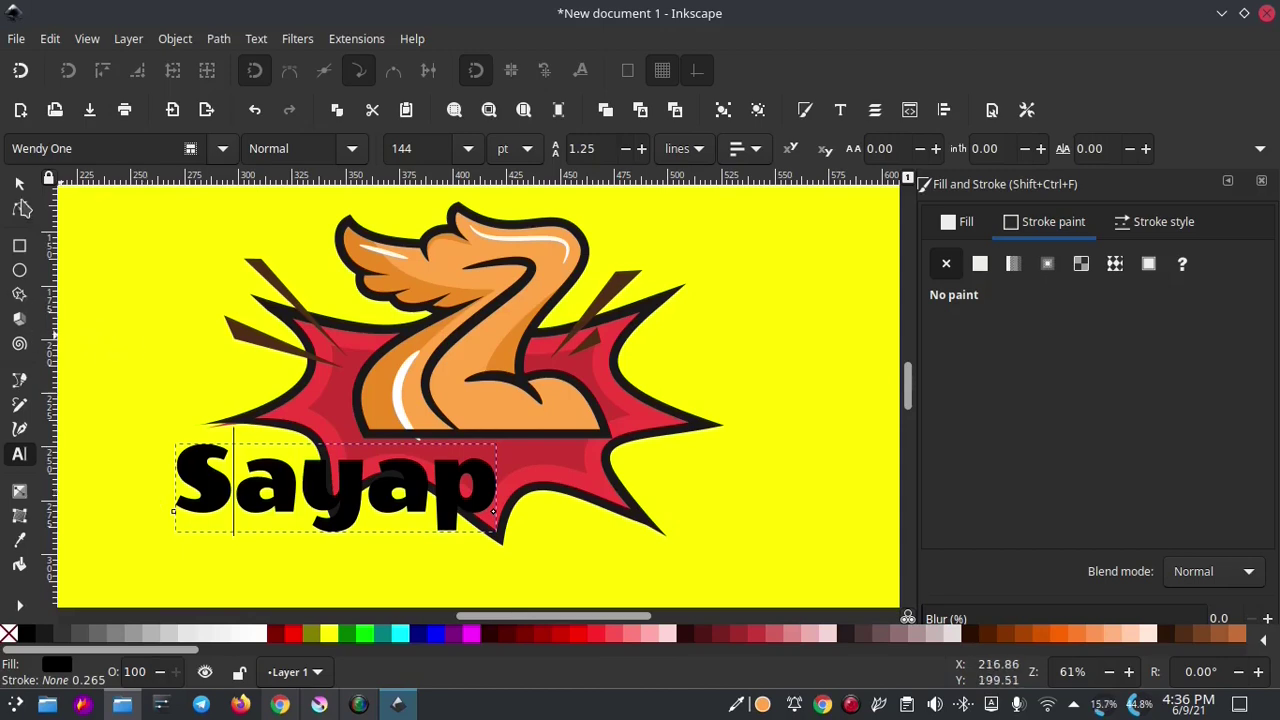
pyautogui.click(21, 186)
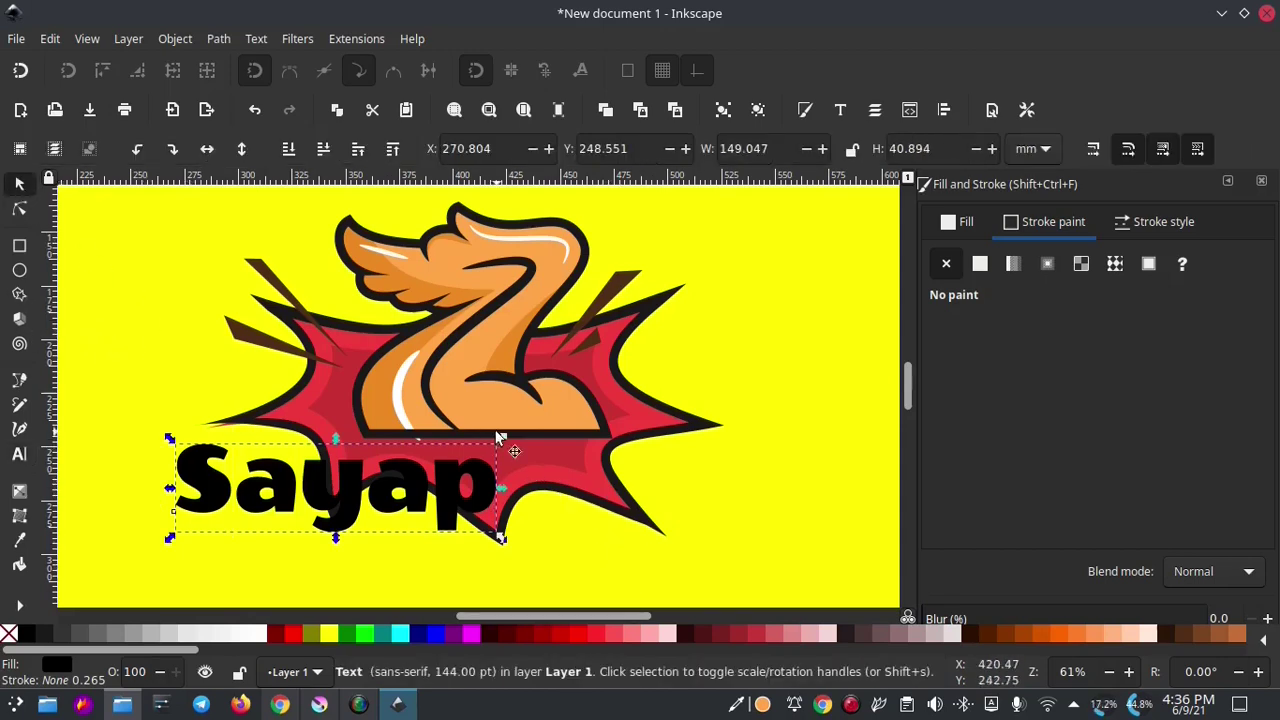
# - Enlarge the Sayap text, nudge it up slightly and make the letters white
pyautogui.moveTo(498, 438); pyautogui.dragTo(512, 412)
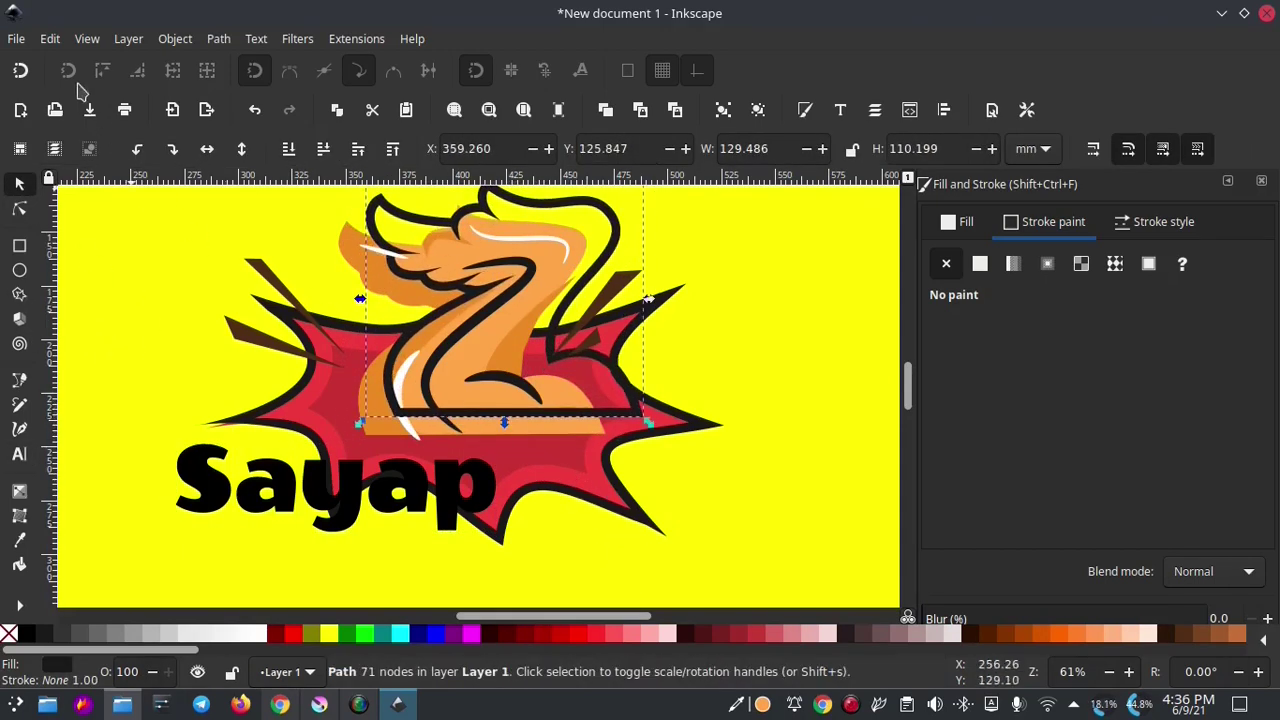
pyautogui.click(55, 38)
pyautogui.click(76, 62)
pyautogui.click(285, 505)
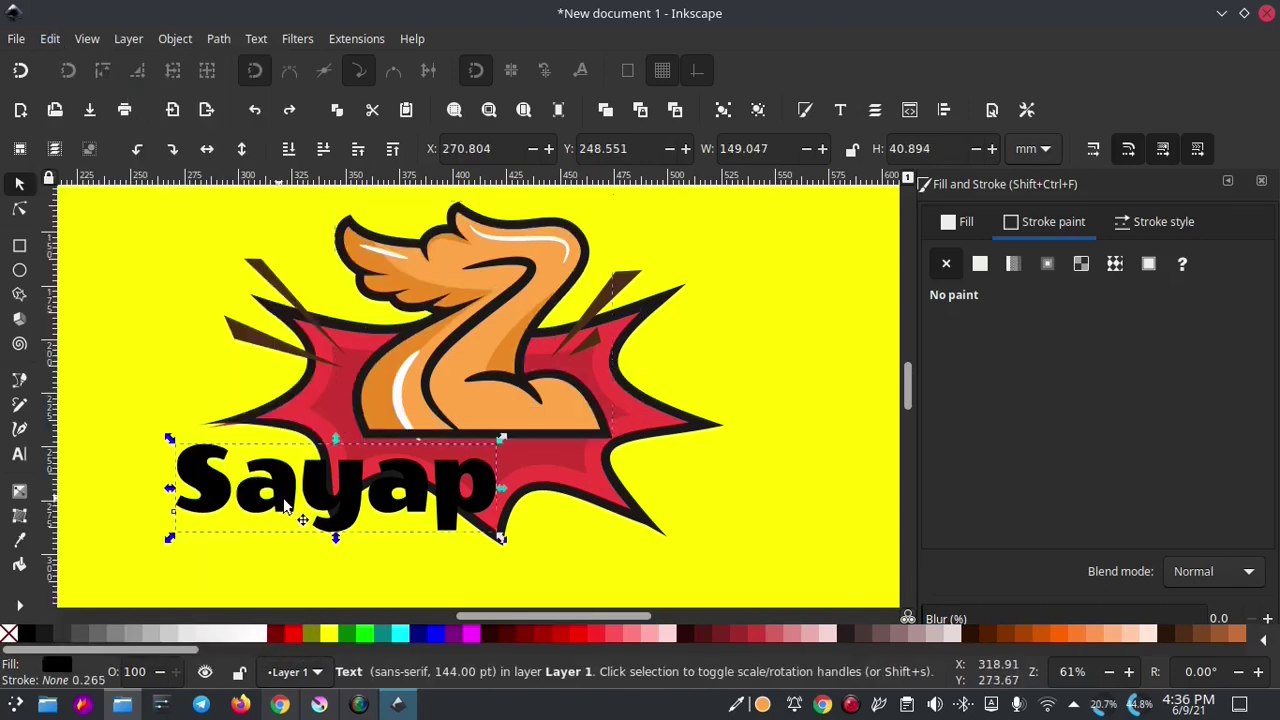
pyautogui.moveTo(501, 538); pyautogui.dragTo(727, 607)
pyautogui.moveTo(533, 591); pyautogui.dragTo(553, 545)
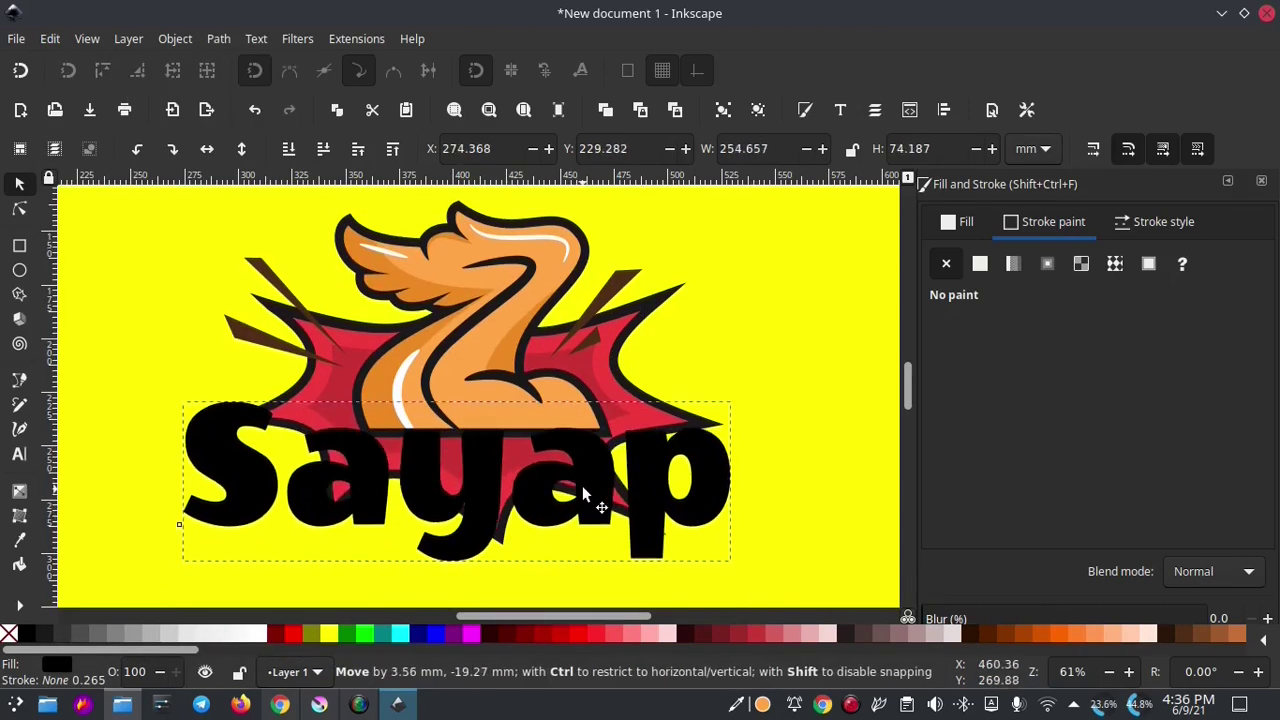
pyautogui.click(262, 634)
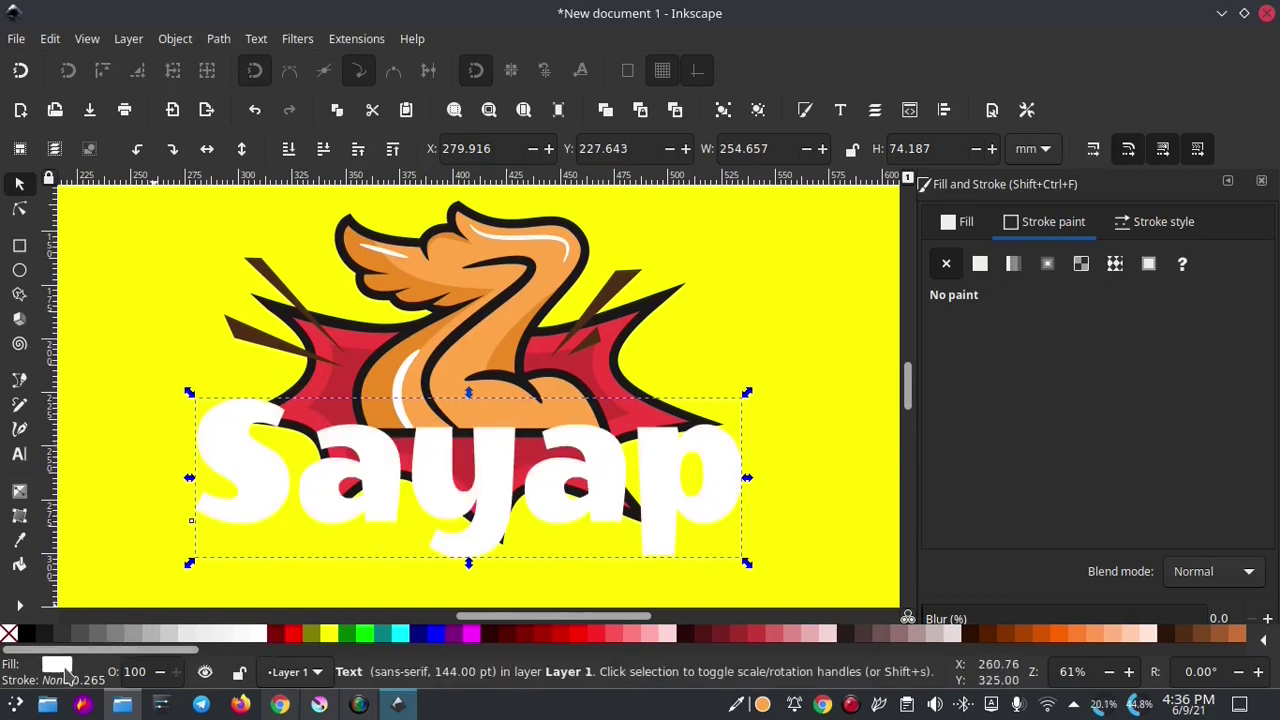
# - Give Sayap a black outline about 15.265 mm wide, drawn behind the letter fill
pyautogui.rightClick(62, 683)
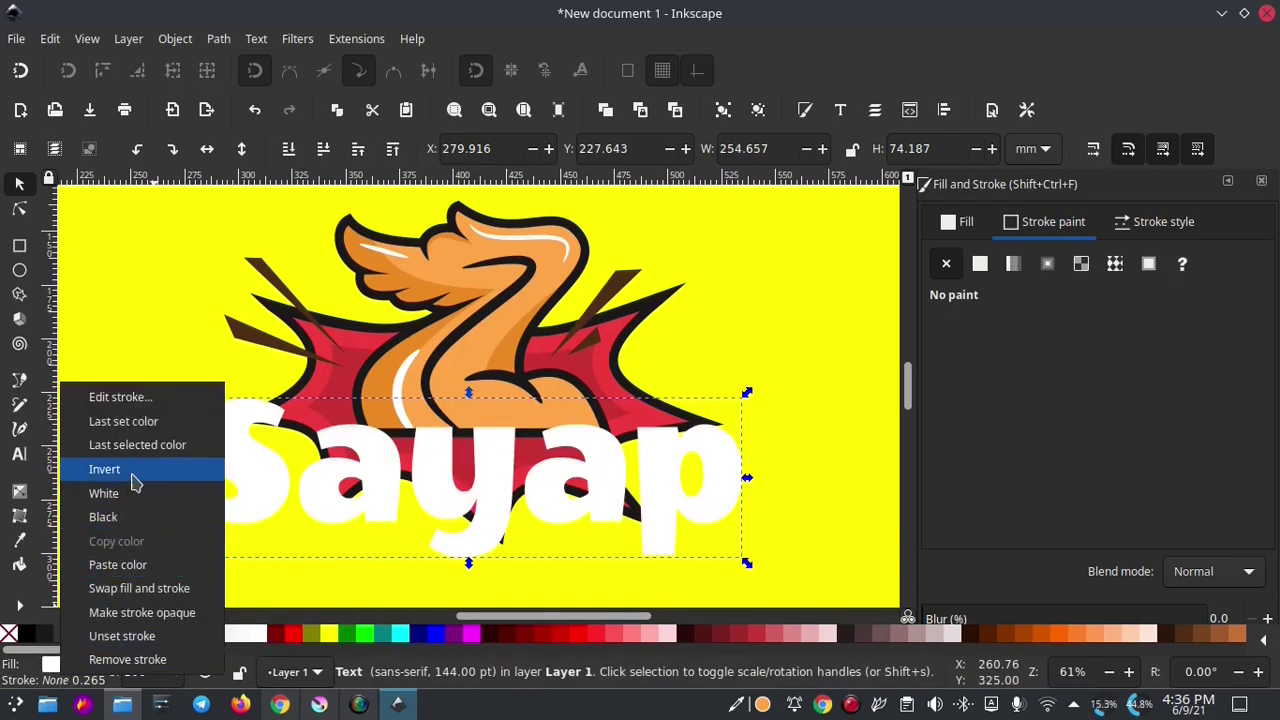
pyautogui.click(138, 525)
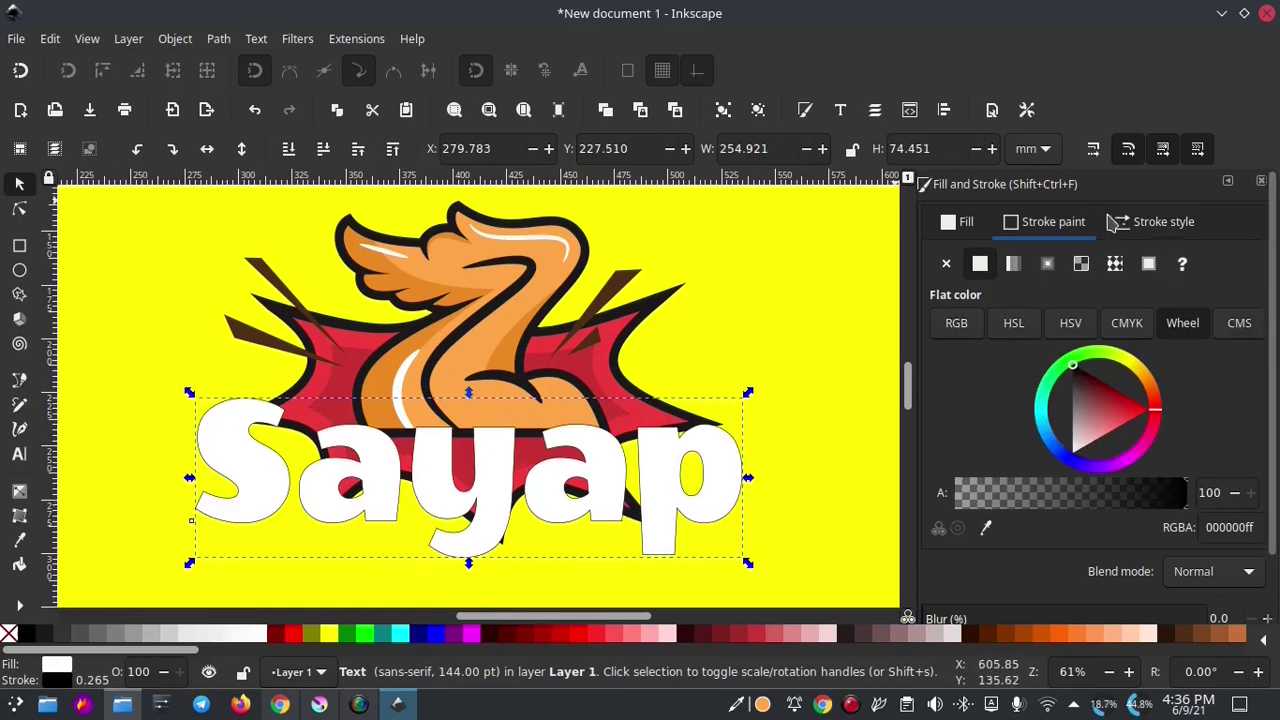
pyautogui.click(1163, 221)
pyautogui.click(1067, 263)
pyautogui.click(1067, 263)
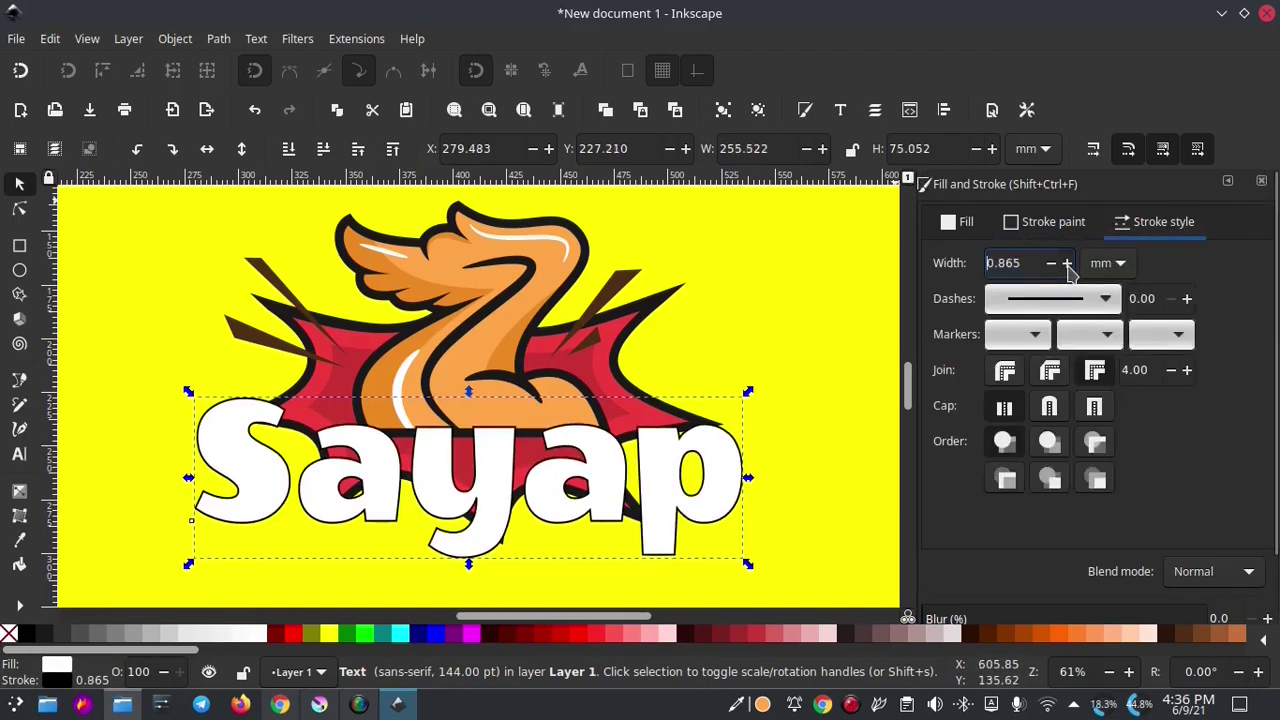
pyautogui.click(1050, 443)
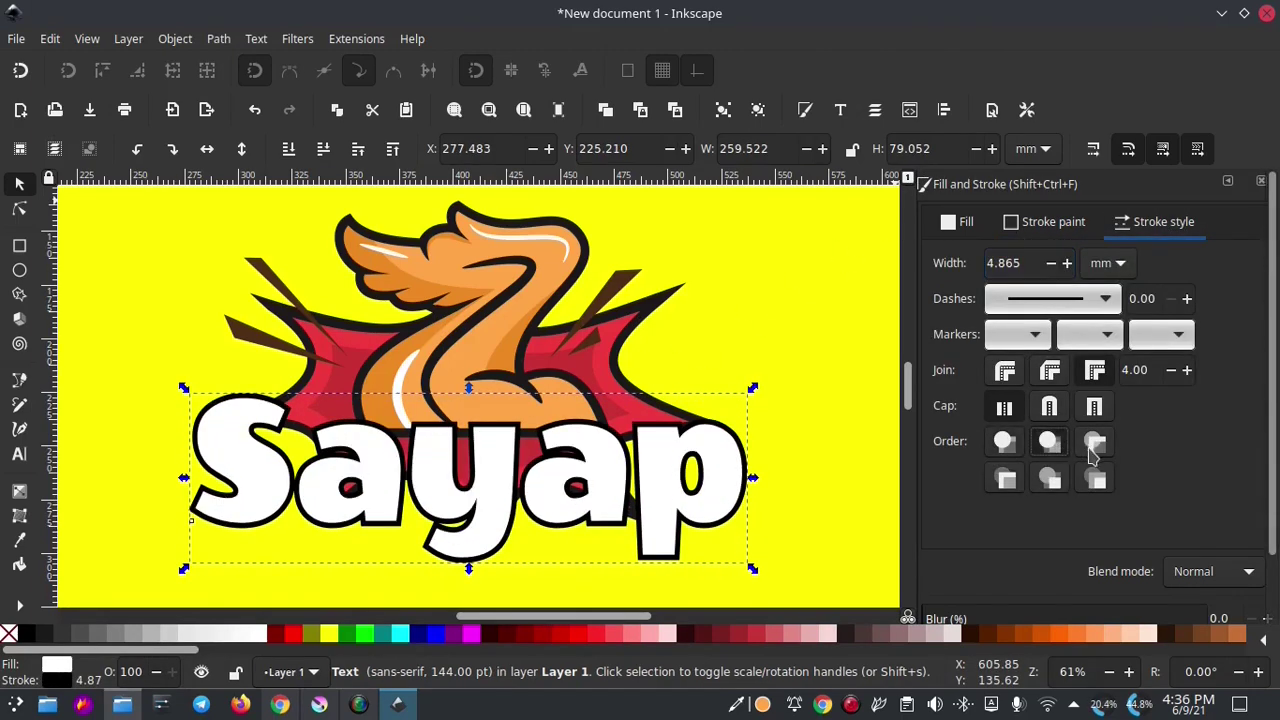
pyautogui.click(1067, 263)
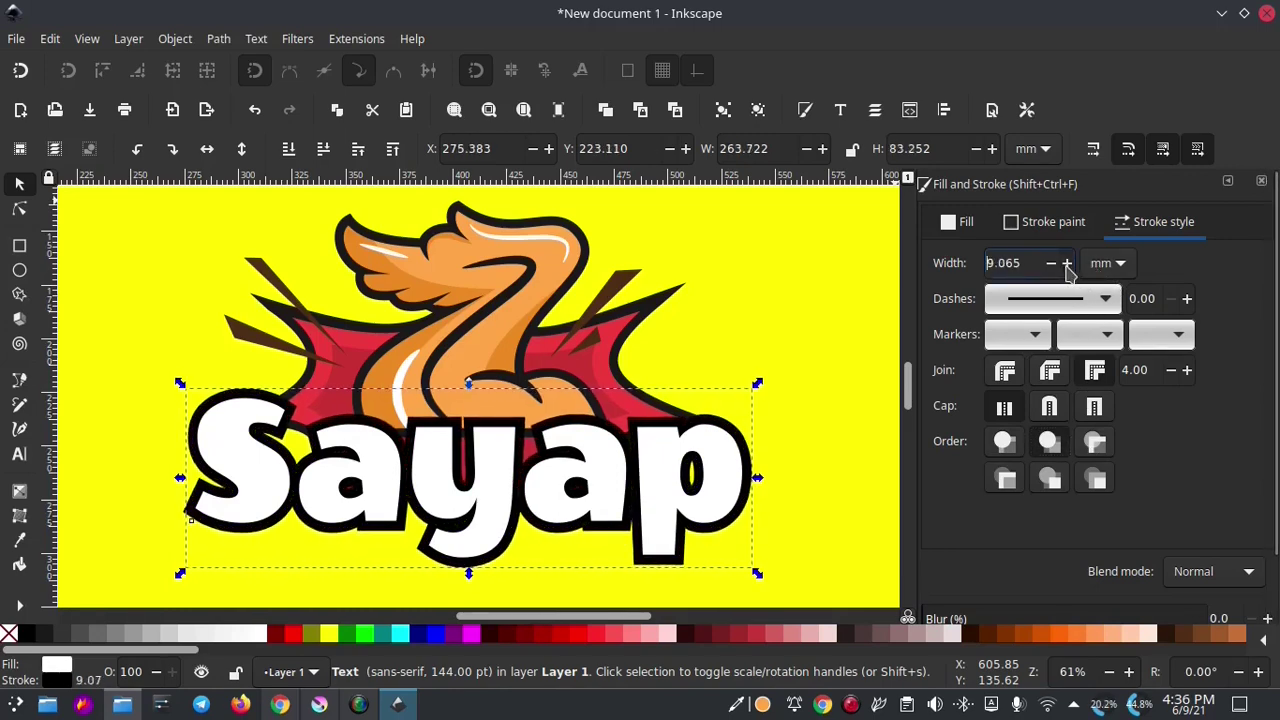
pyautogui.moveTo(668, 482); pyautogui.dragTo(679, 491)
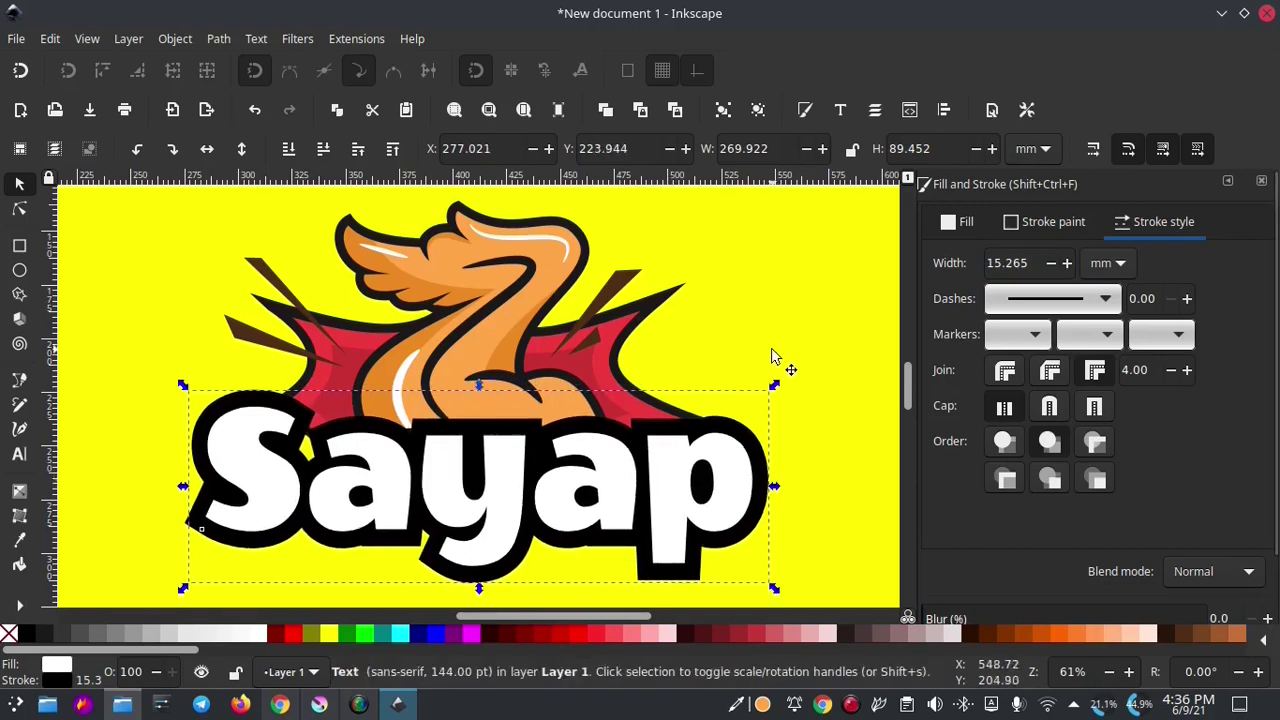
pyautogui.click(1108, 672)
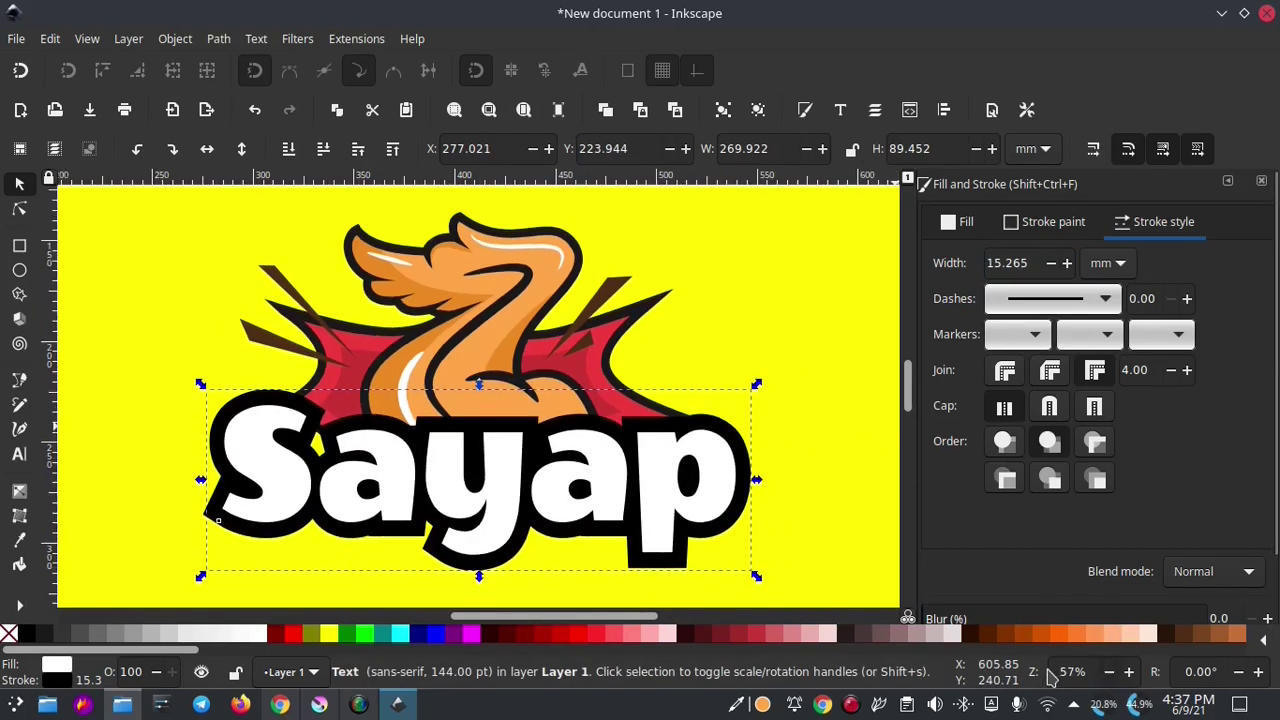
pyautogui.scroll(-5, 1050, 677)
pyautogui.click(810, 465)
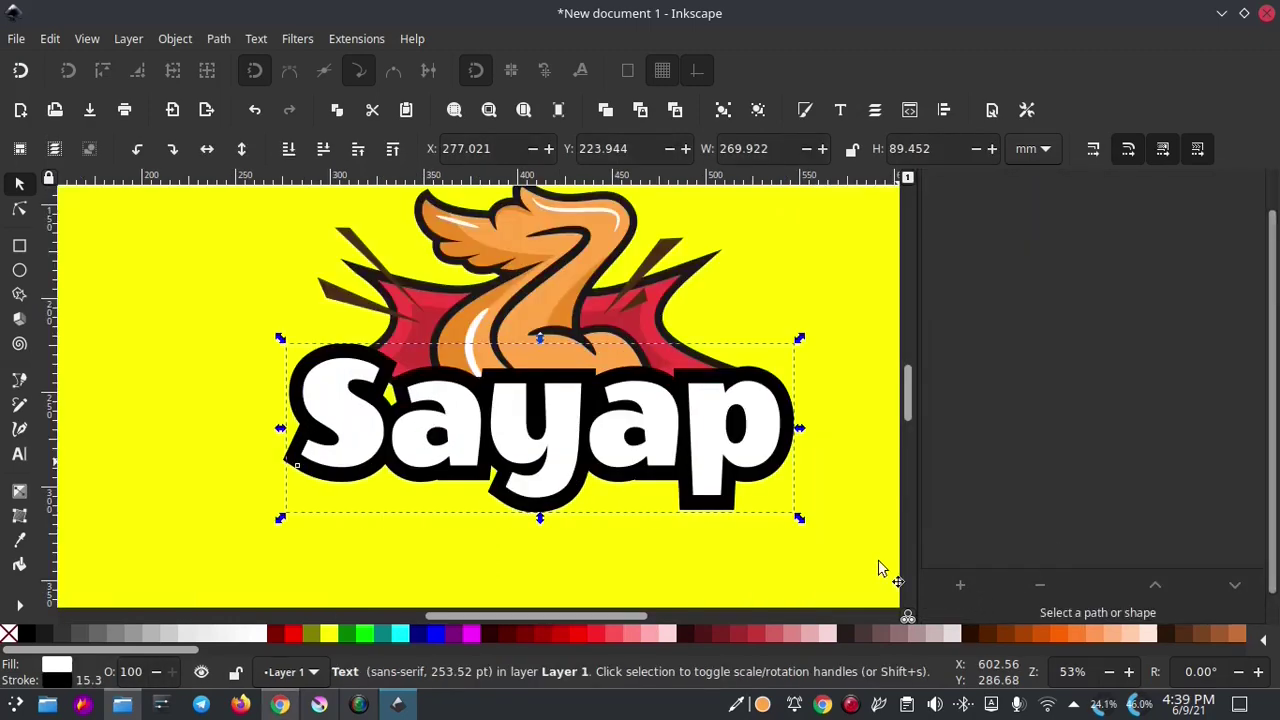
# - Convert the Sayap text to paths and apply a Bend effect arching it upward
pyautogui.click(220, 39)
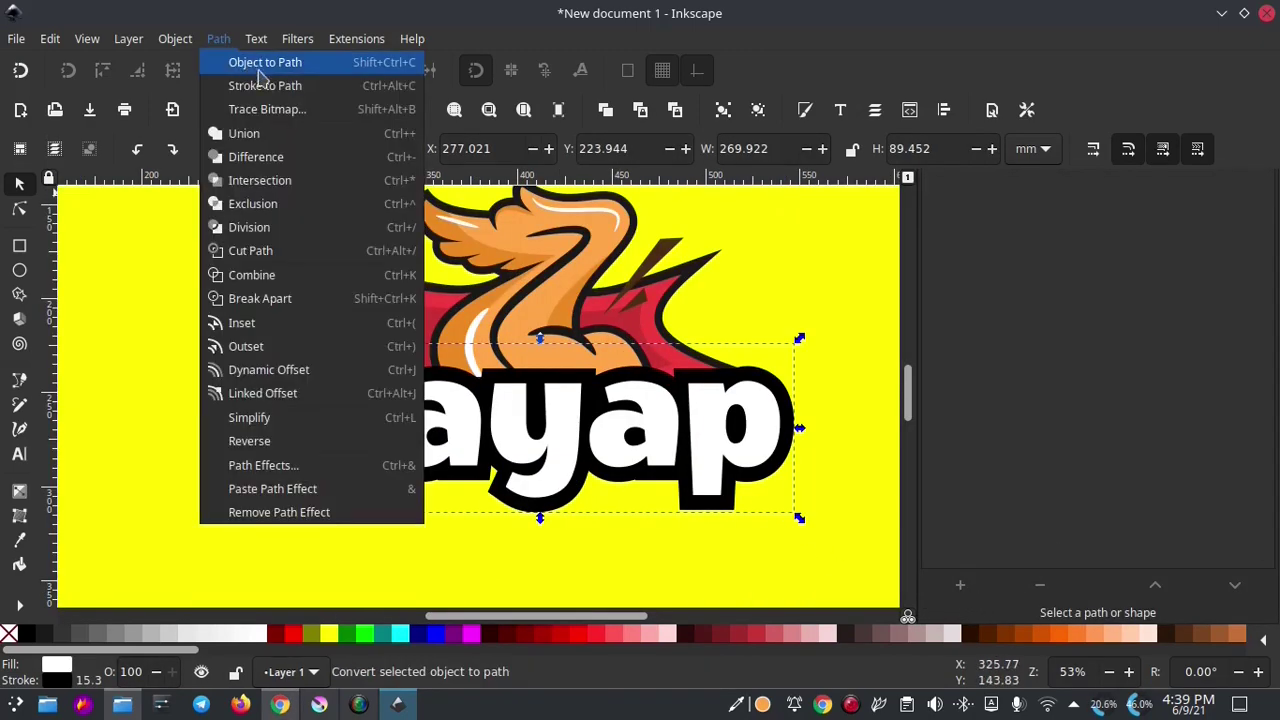
pyautogui.click(258, 75)
pyautogui.click(960, 585)
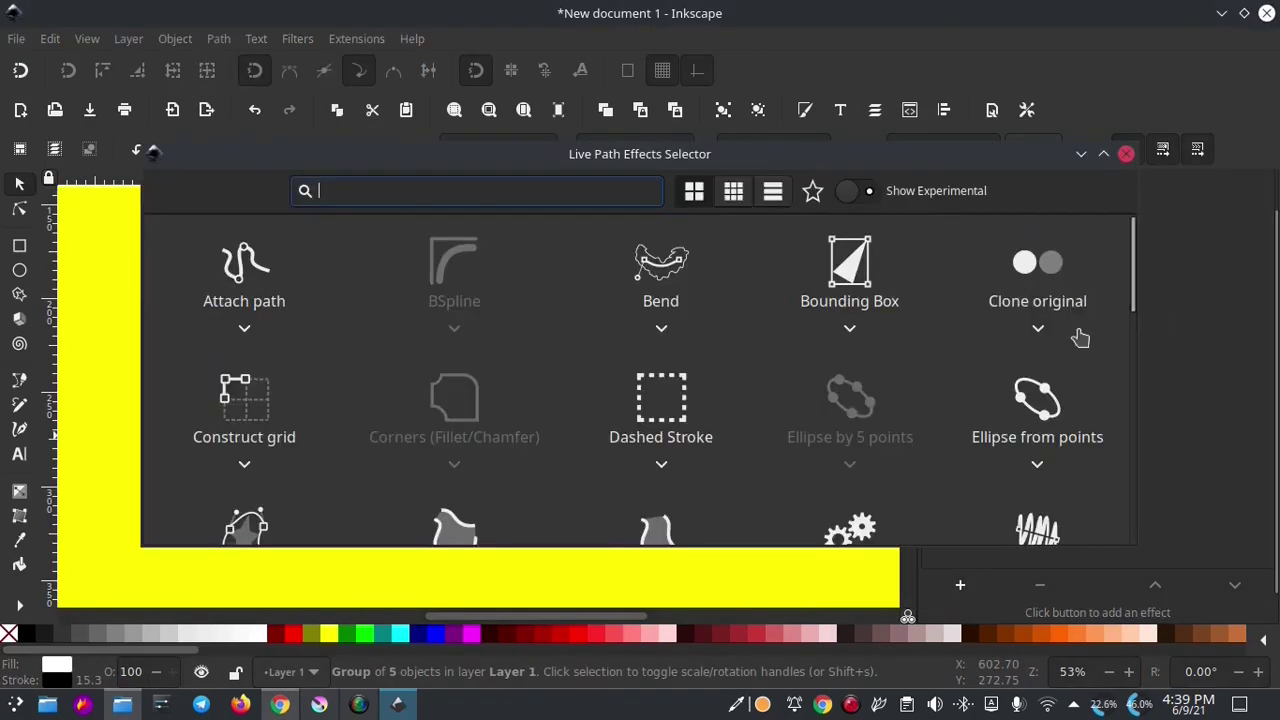
pyautogui.click(668, 272)
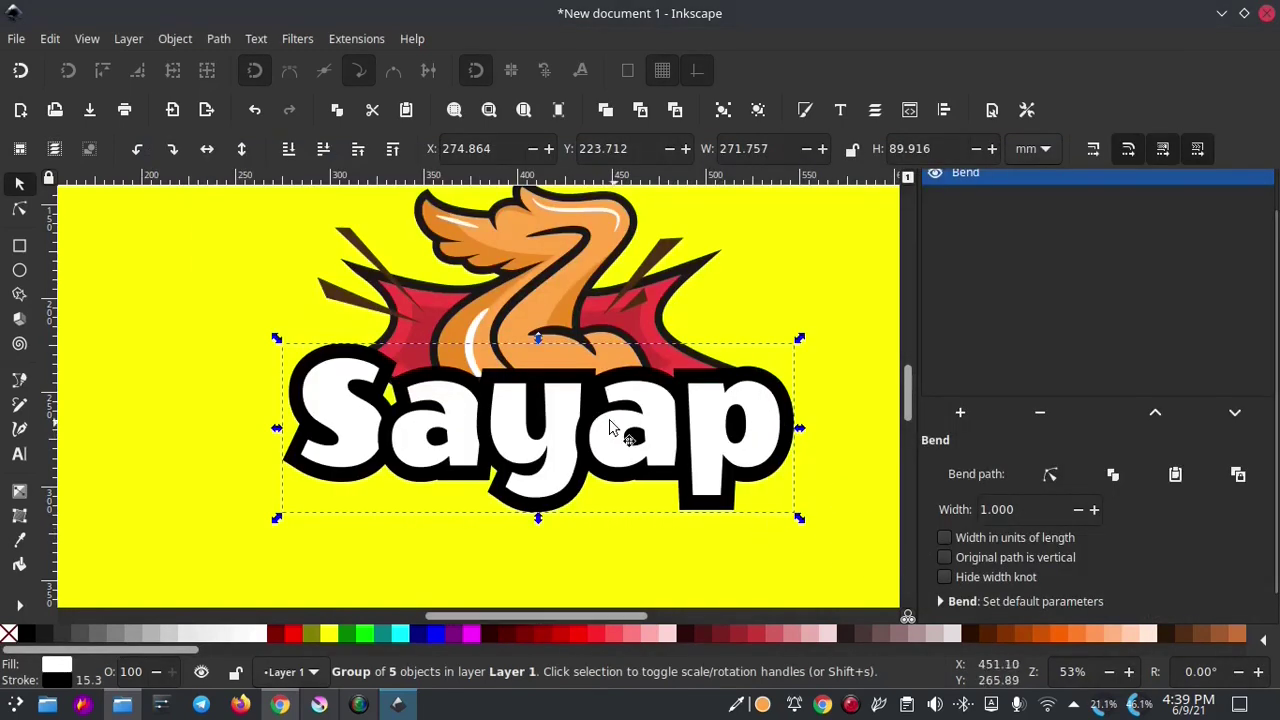
pyautogui.click(1050, 474)
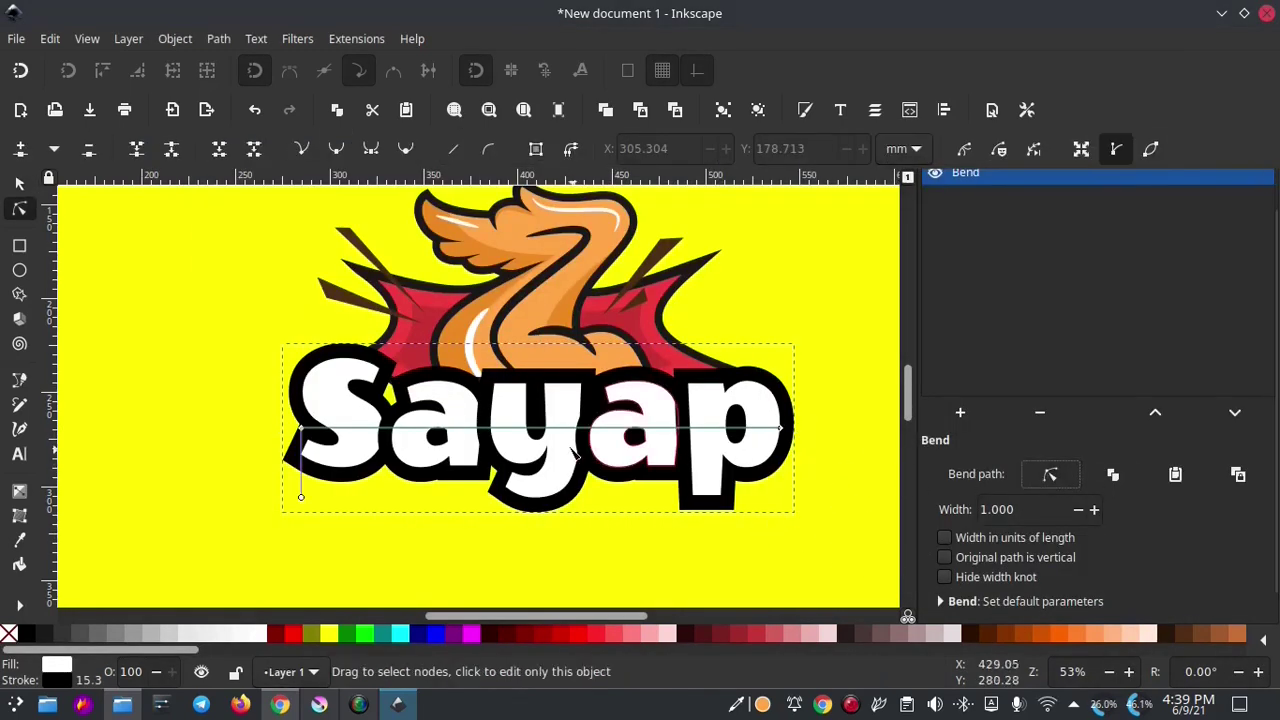
pyautogui.moveTo(545, 430)
pyautogui.mouseDown()
pyautogui.moveTo(560, 424)
pyautogui.moveTo(561, 450)
pyautogui.moveTo(560, 428)
pyautogui.mouseUp()
# - Thin the bent lettering's outline to 0.365, then remove the stroke entirely
pyautogui.click(19, 184)
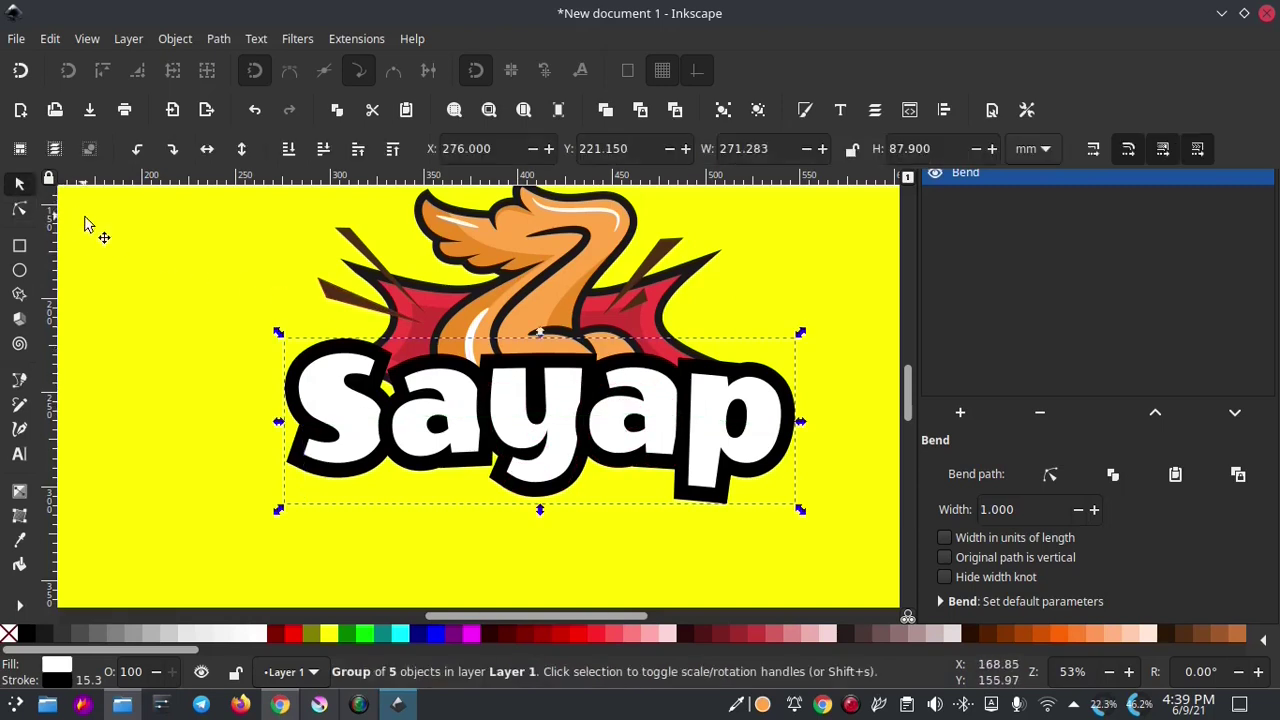
pyautogui.click(300, 300)
pyautogui.hscroll(-2, 669, 506)
pyautogui.click(620, 463)
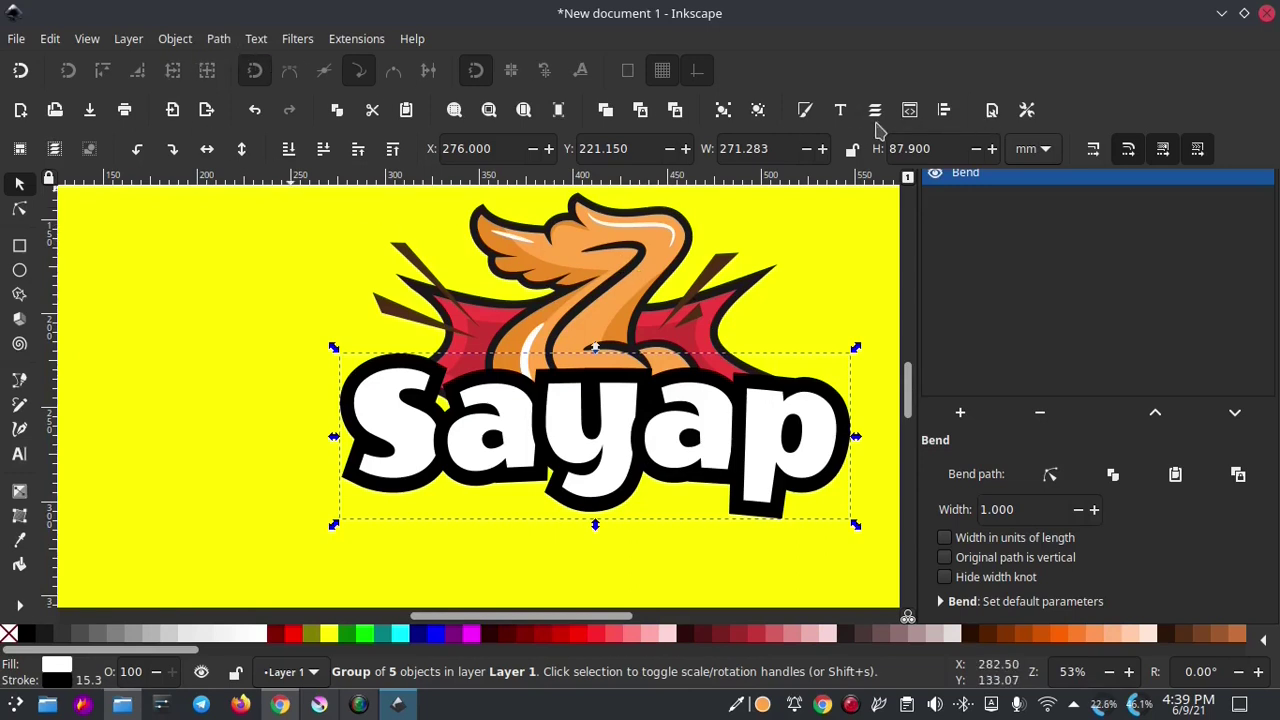
pyautogui.click(805, 110)
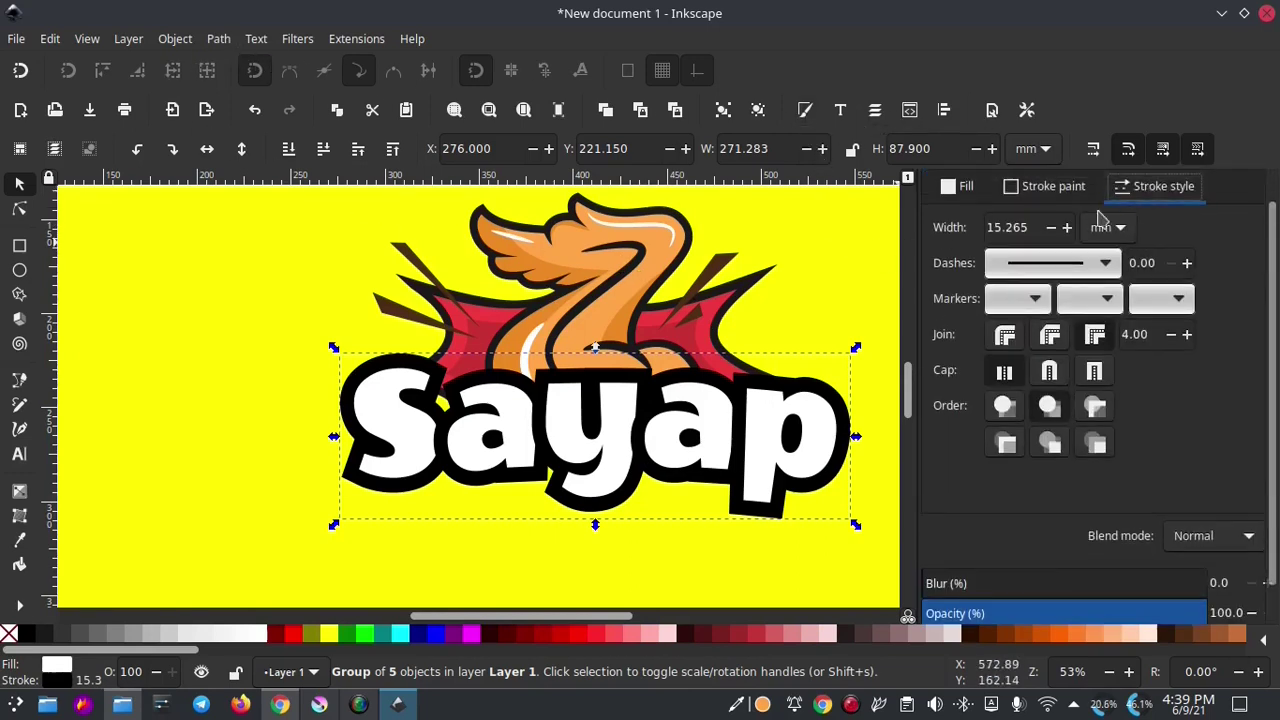
pyautogui.click(1052, 229)
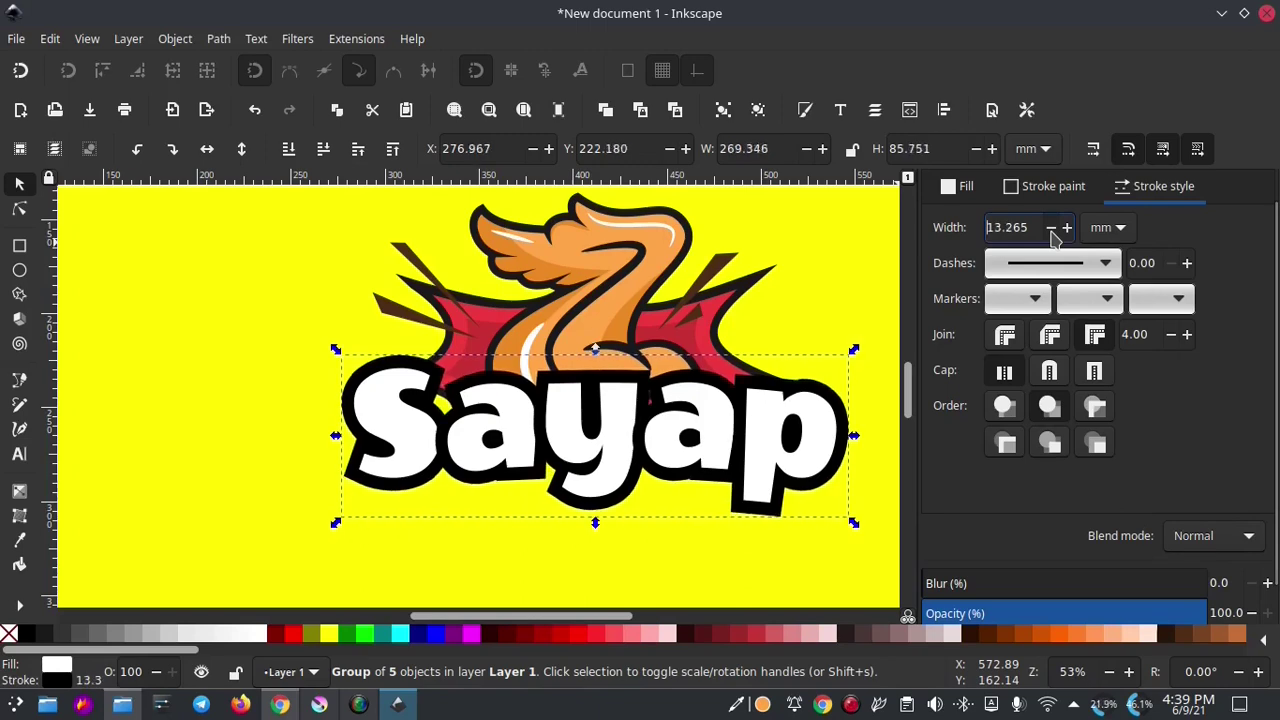
pyautogui.click(1052, 229)
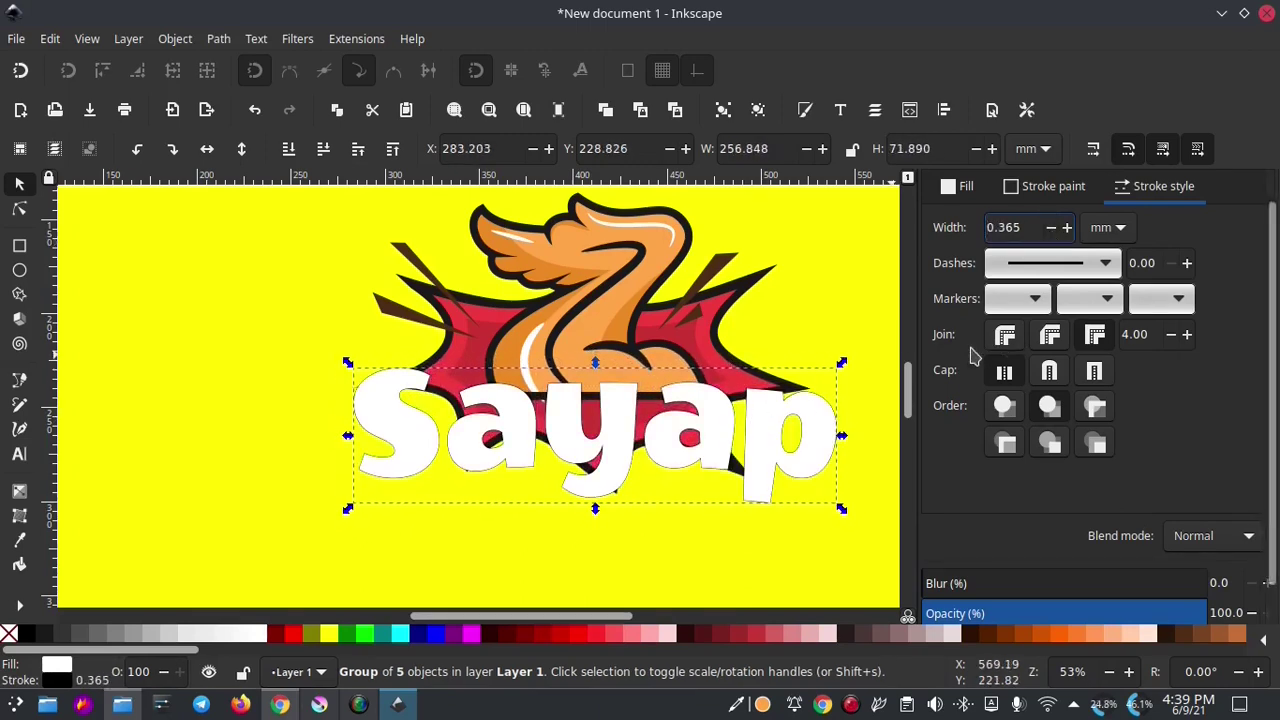
pyautogui.rightClick(58, 681)
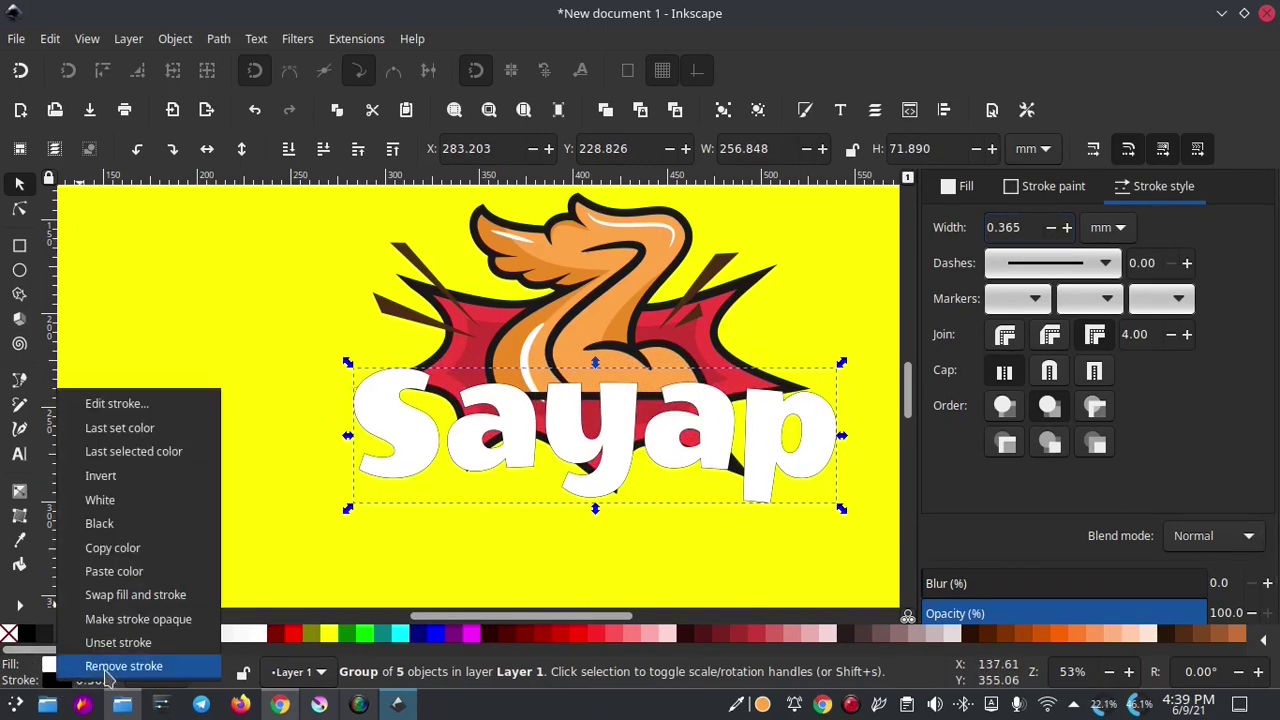
pyautogui.click(123, 666)
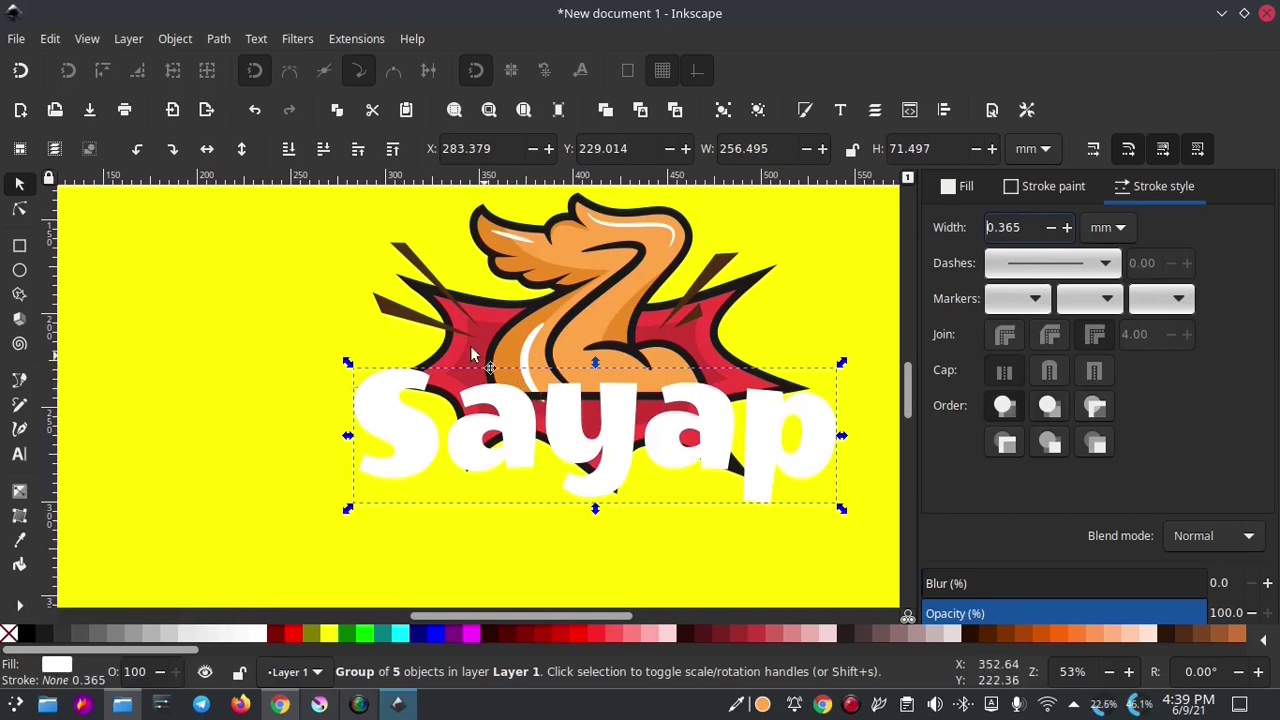
# - Ungroup the lettering into five letter paths and union them into one path
pyautogui.click(181, 45)
pyautogui.click(198, 38)
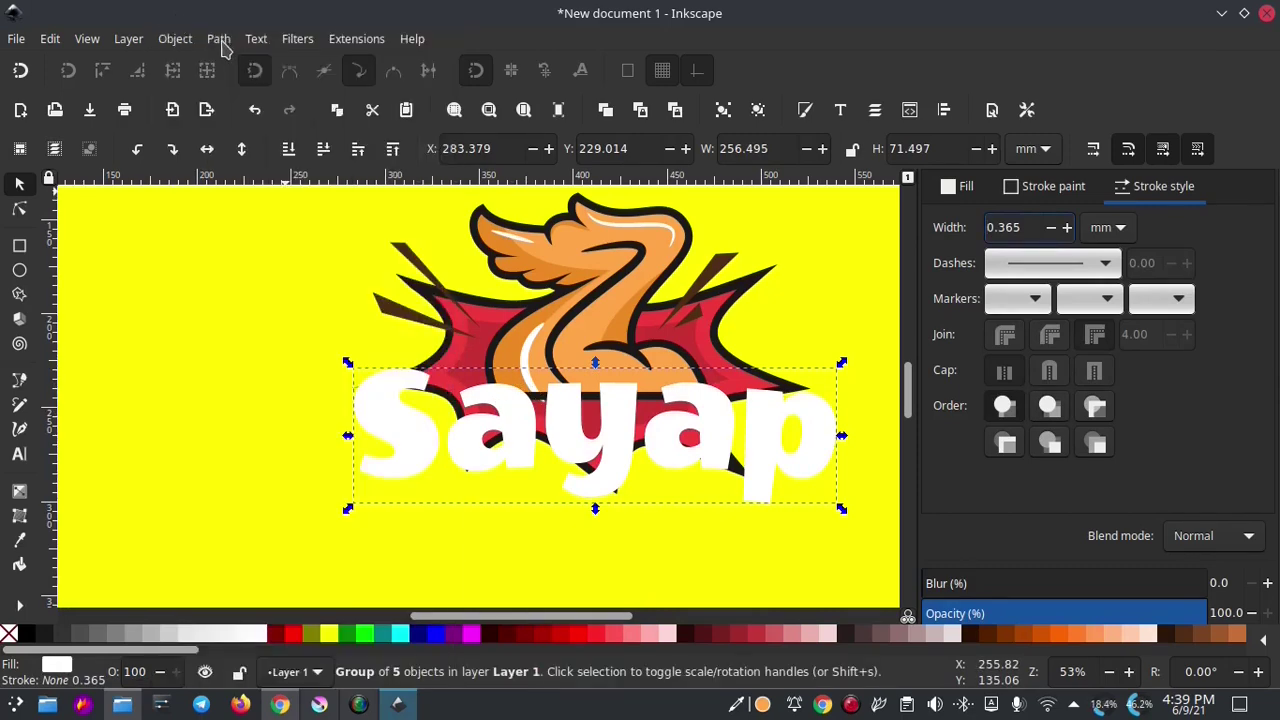
pyautogui.click(222, 42)
pyautogui.click(240, 62)
pyautogui.click(760, 112)
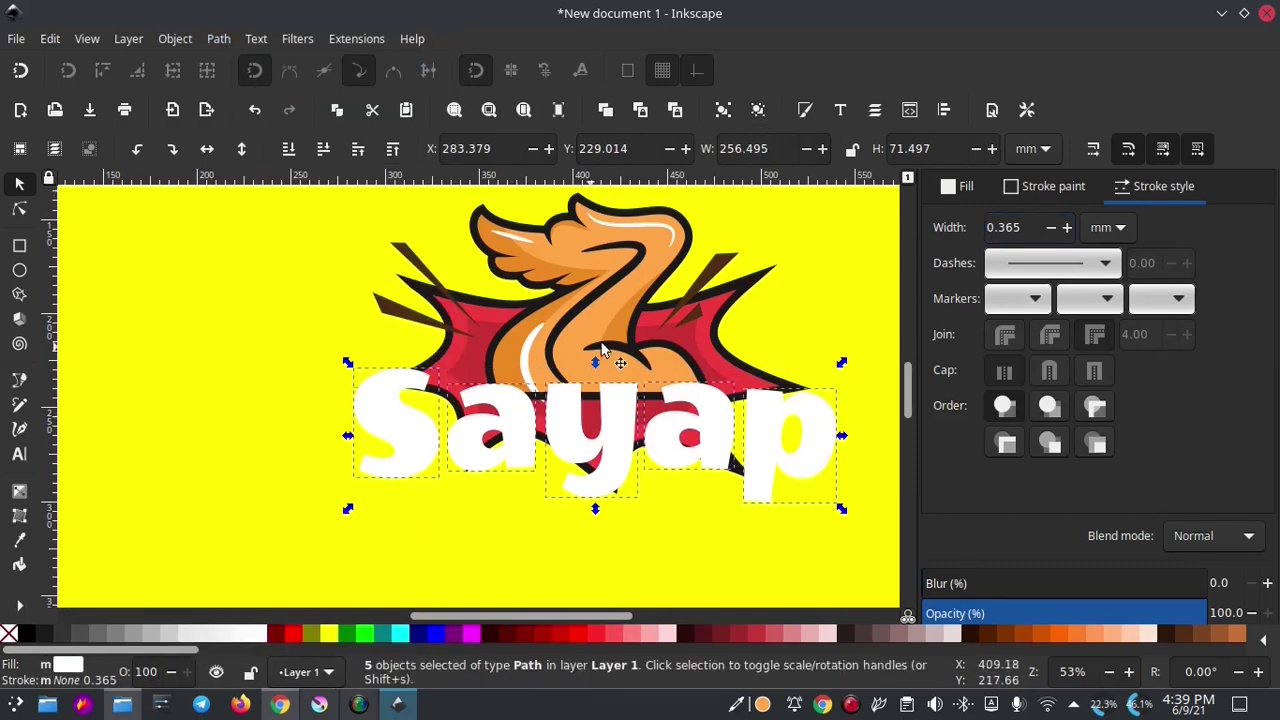
pyautogui.click(218, 38)
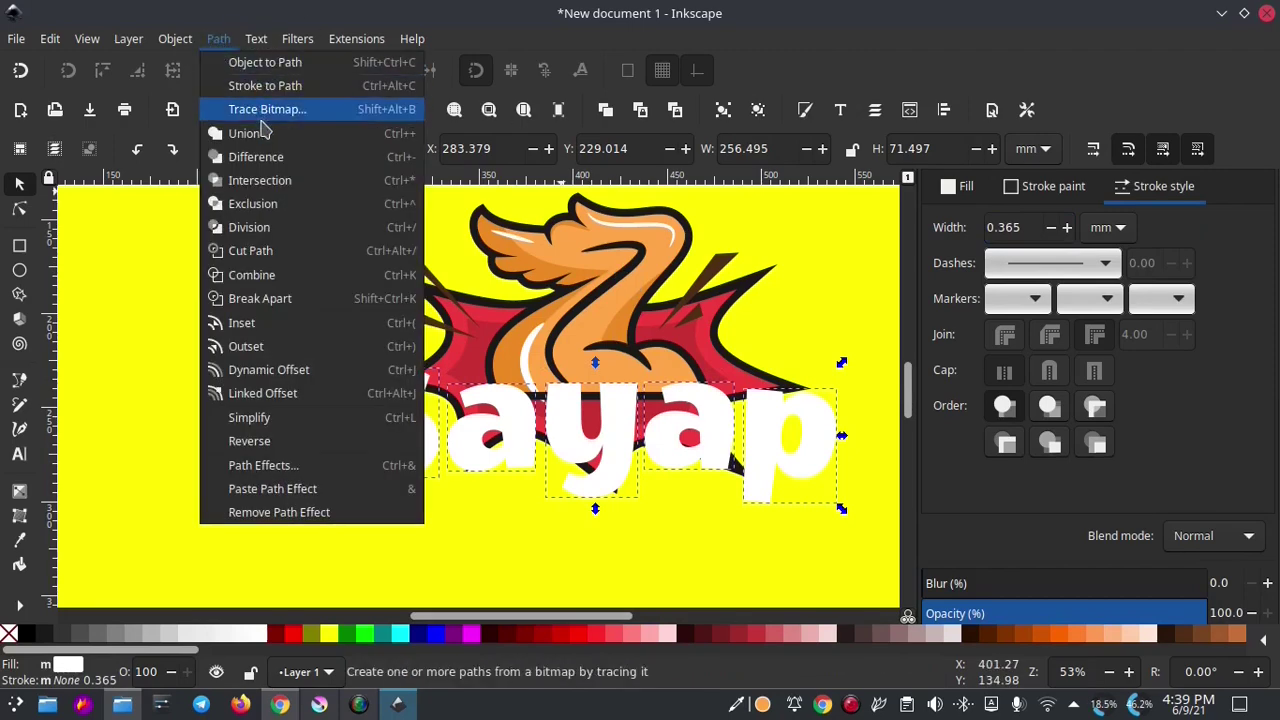
pyautogui.click(298, 131)
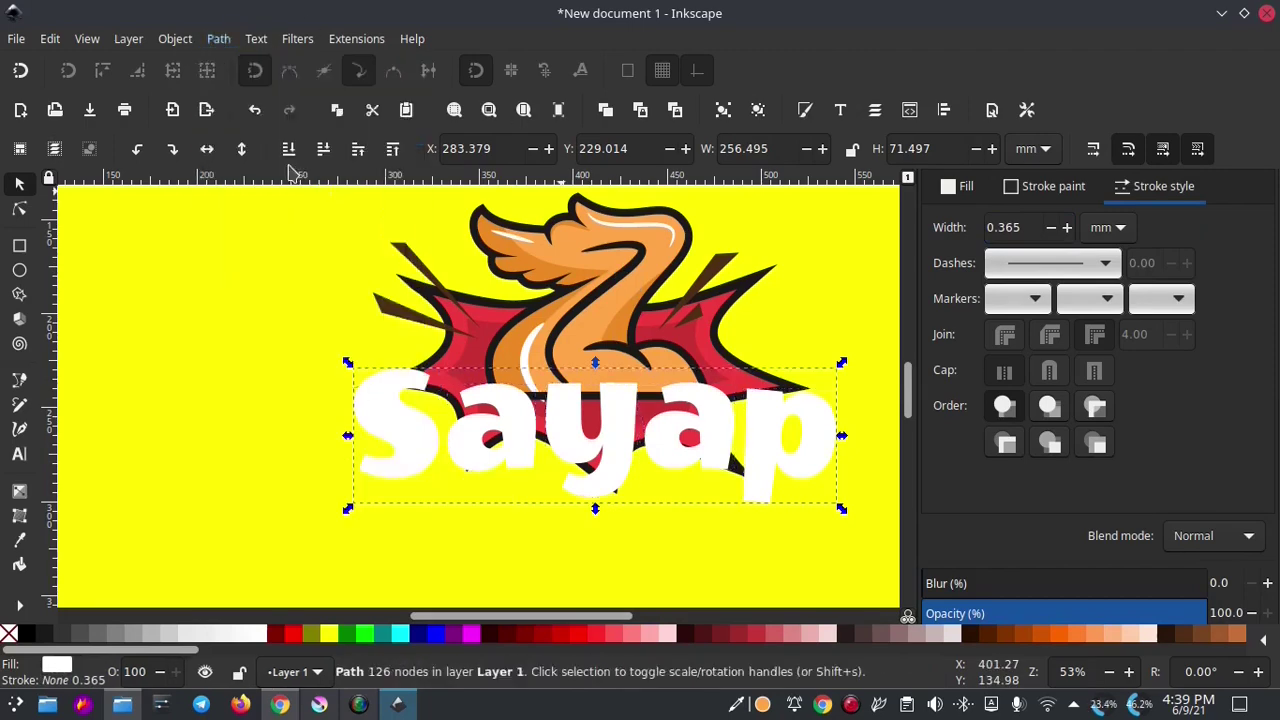
pyautogui.click(1068, 232)
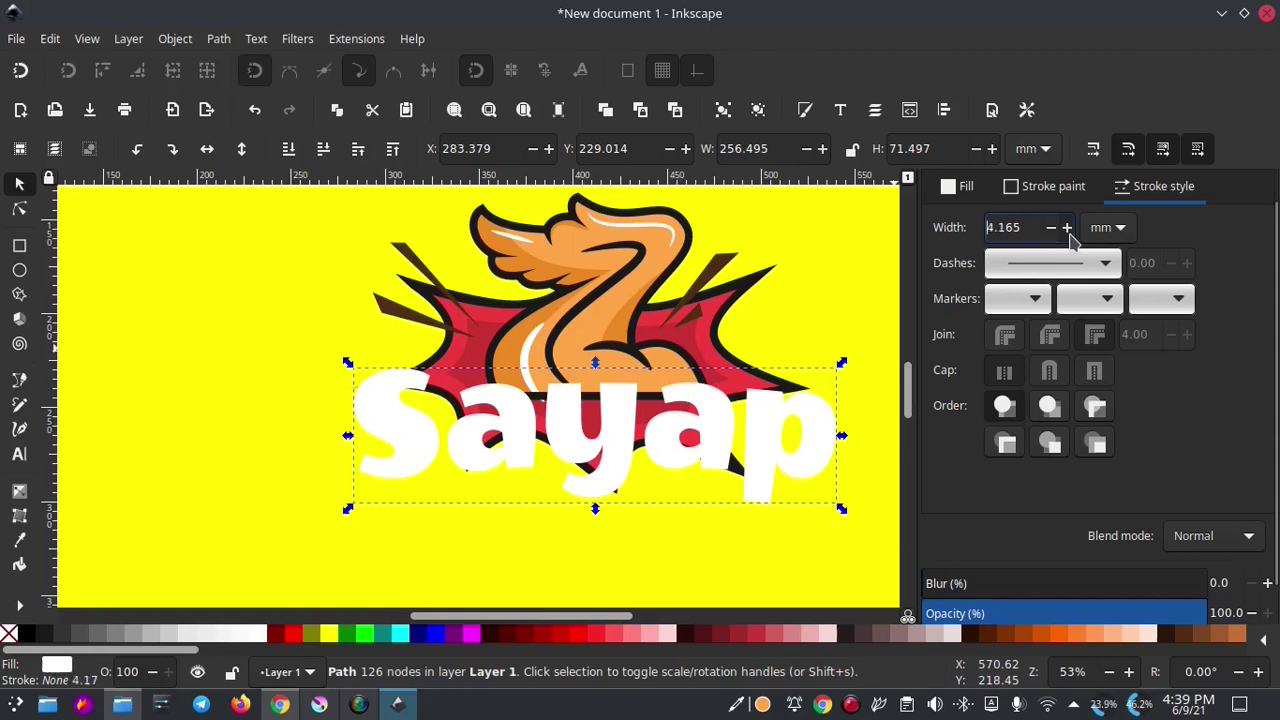
# - Outline the merged Sayap path at 15.765 mm in dark brown 502d16 picked from the artwork
pyautogui.keyDown('shift'); pyautogui.click(30, 636); pyautogui.keyUp('shift')
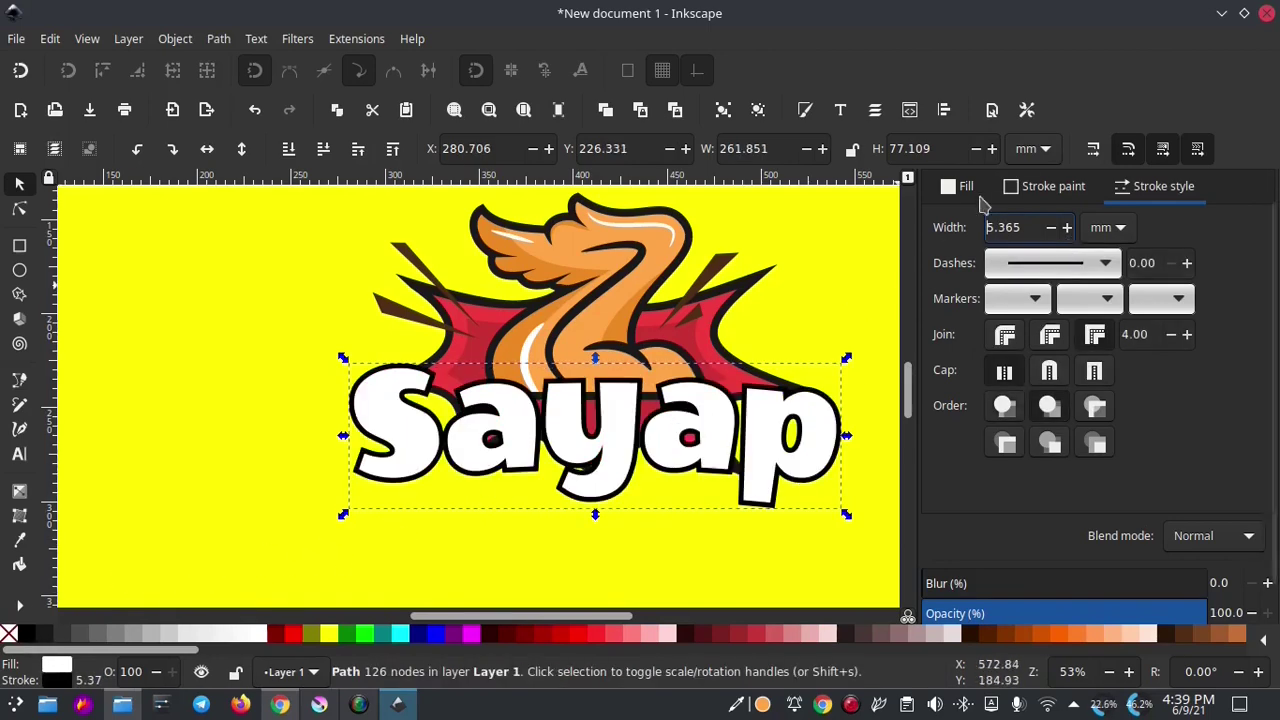
pyautogui.click(1068, 232)
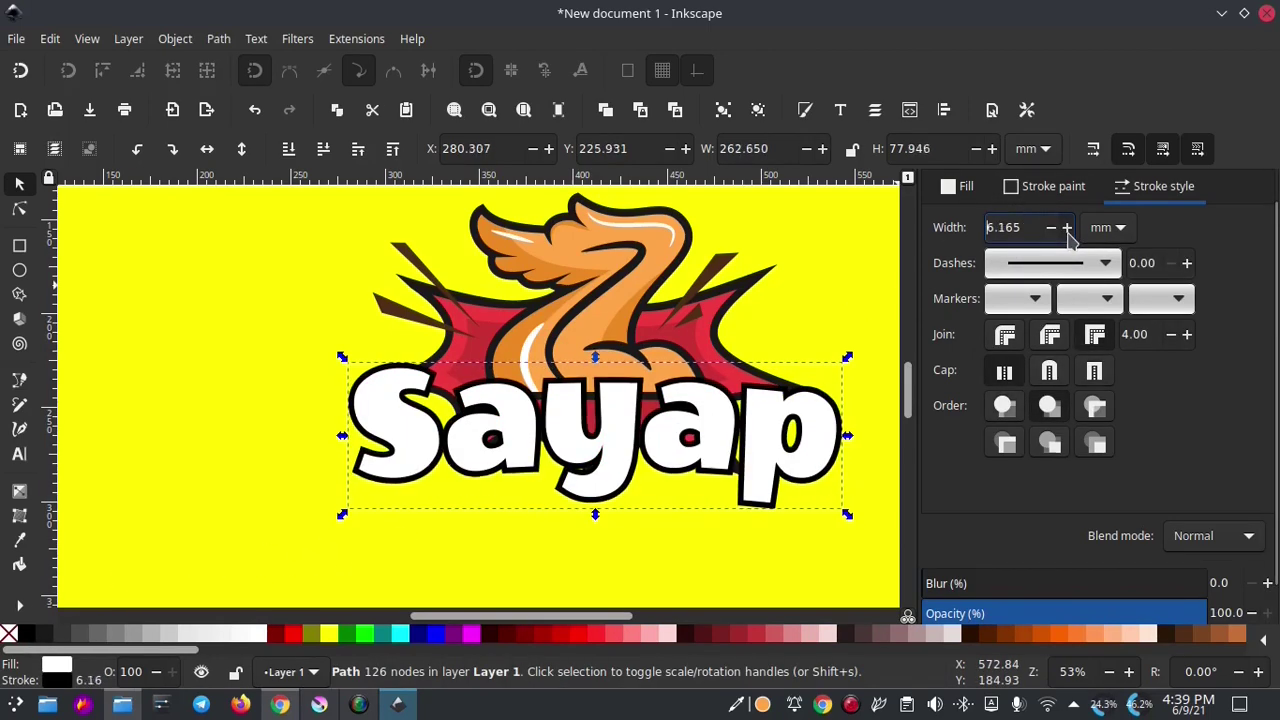
pyautogui.click(1068, 232)
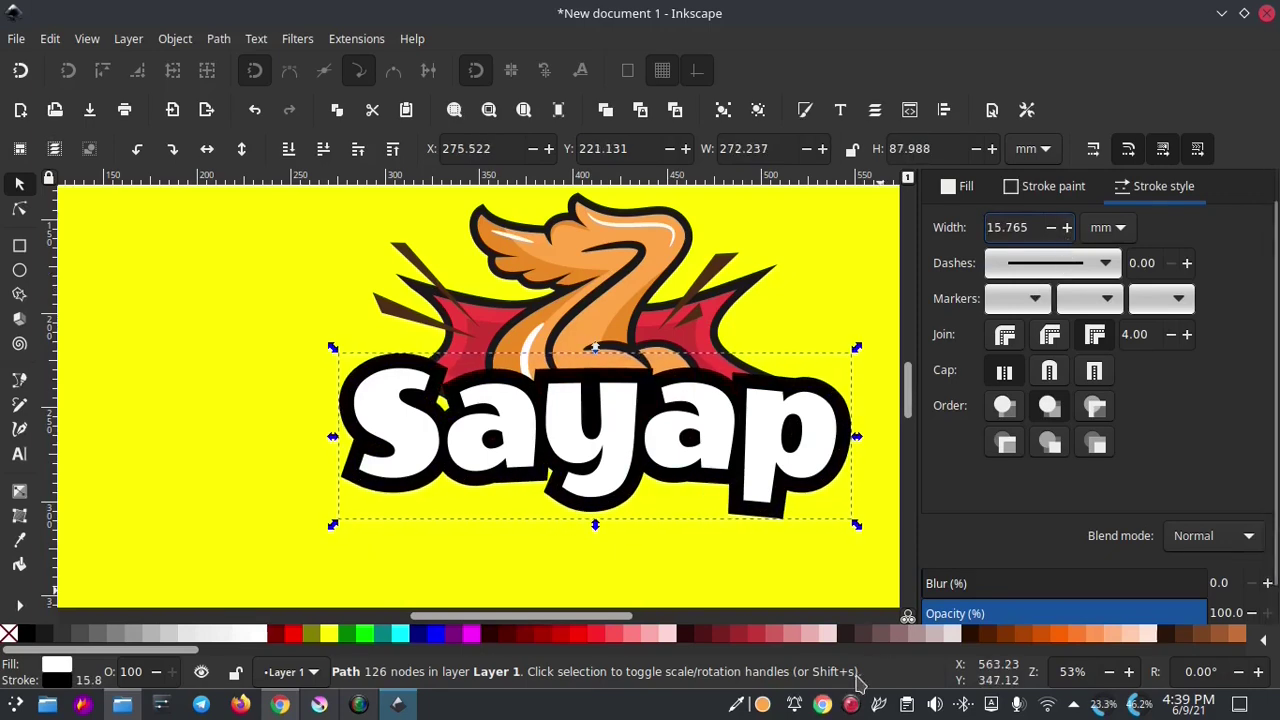
pyautogui.press('d')
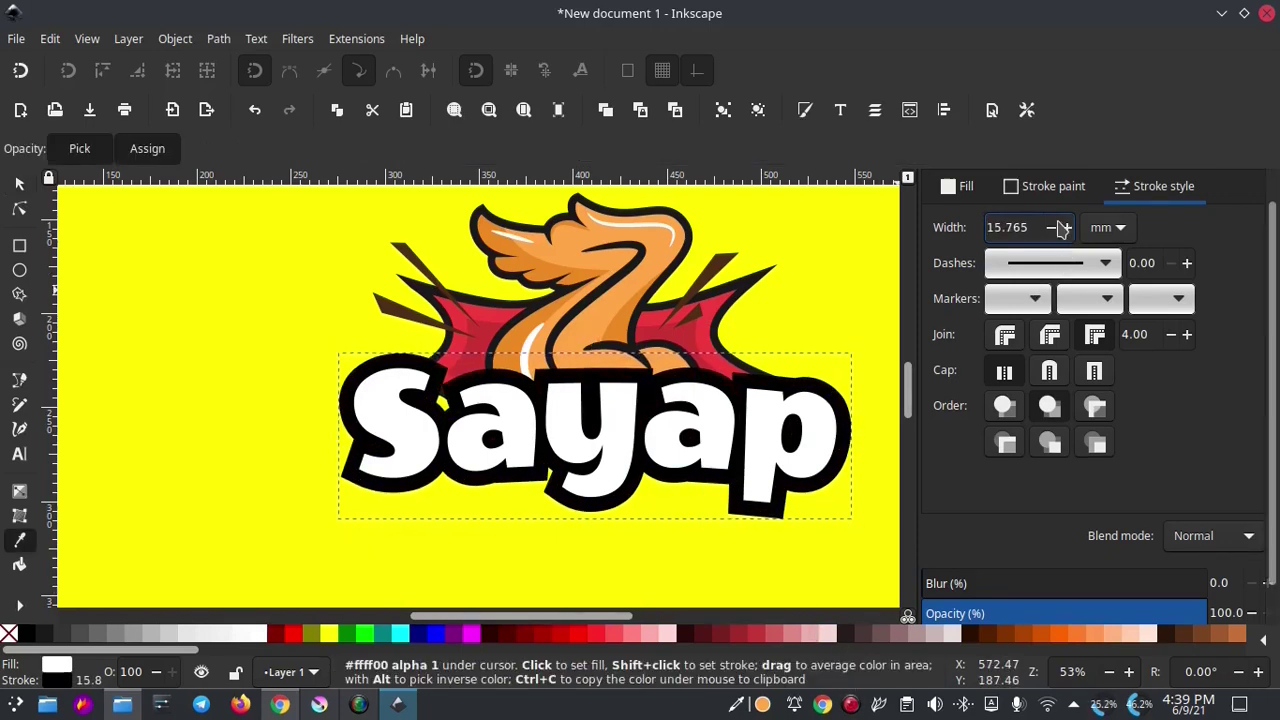
pyautogui.click(1053, 186)
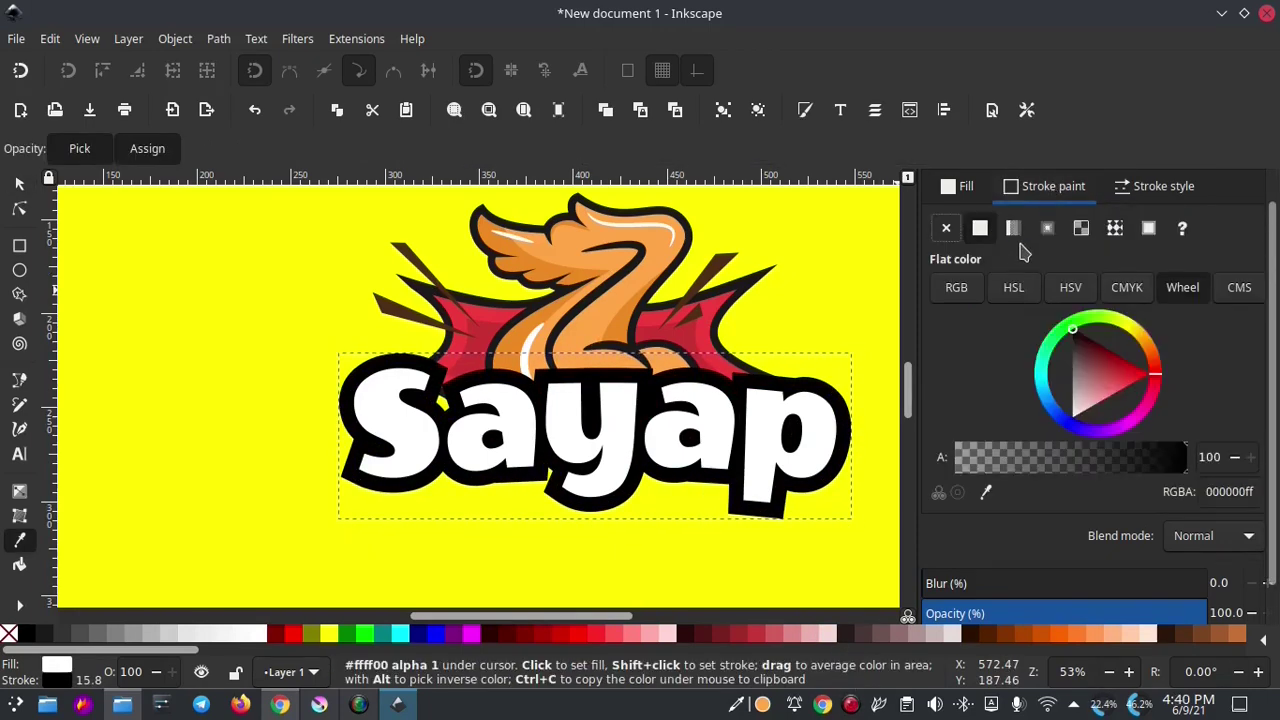
pyautogui.click(986, 493)
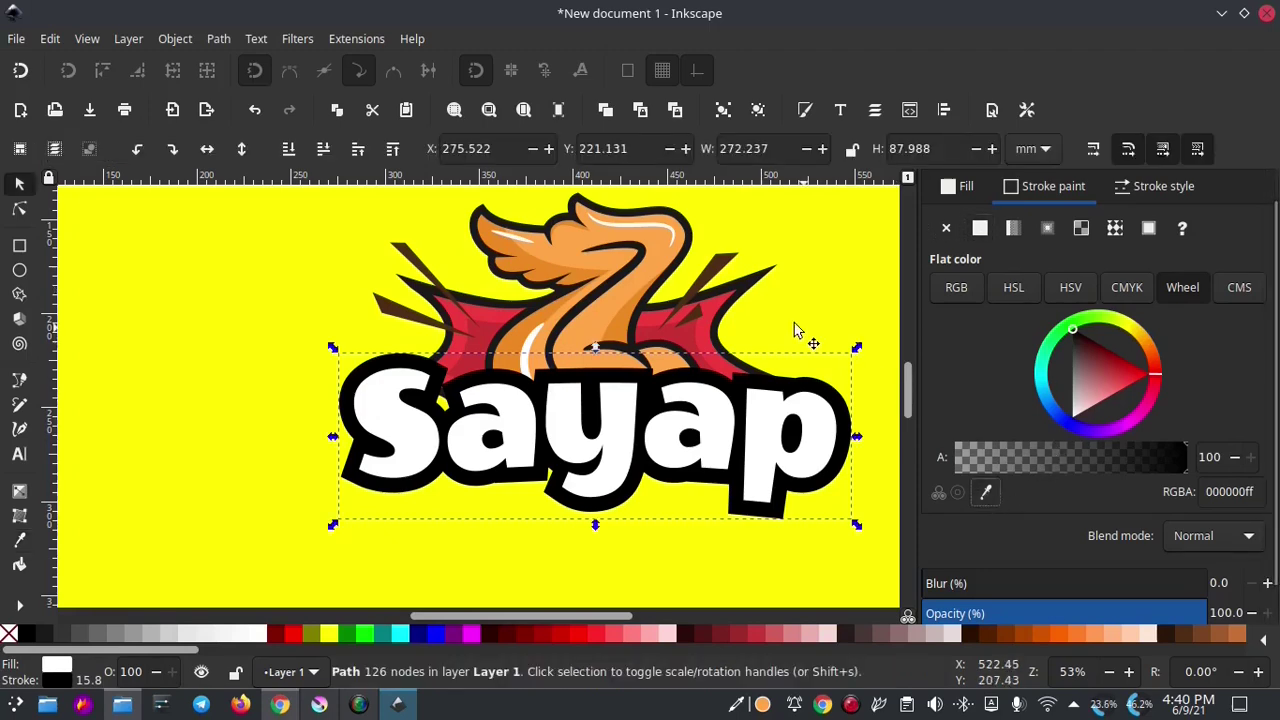
pyautogui.click(727, 280)
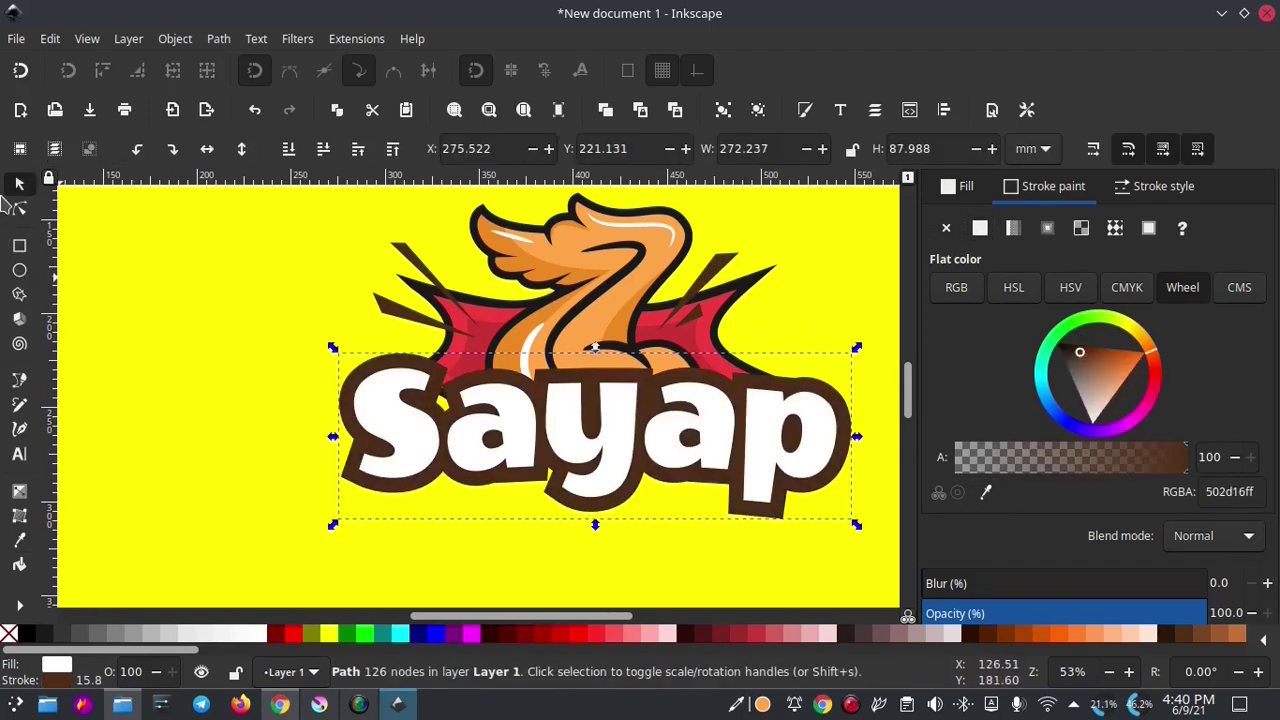
pyautogui.click(685, 225)
pyautogui.click(19, 540)
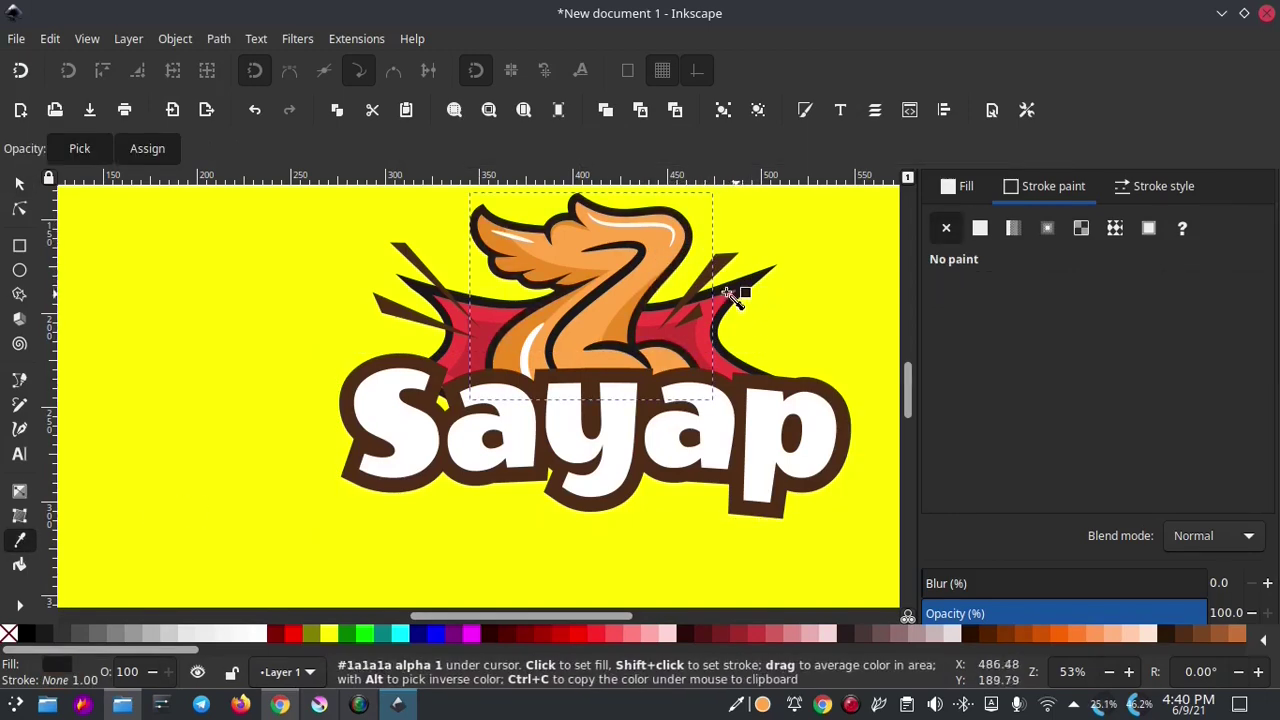
# - Recolour the Z's inner stroke shape and outline with the lettering's dark brown
pyautogui.click(19, 185)
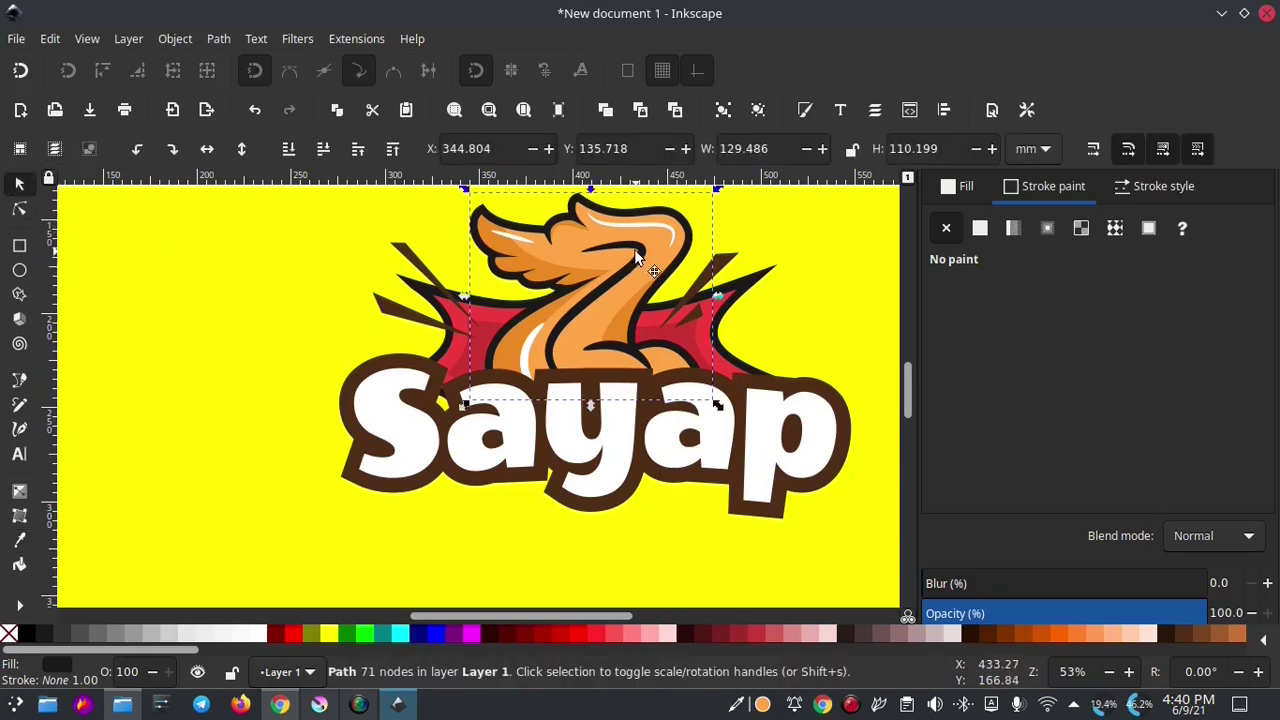
pyautogui.click(636, 256)
pyautogui.click(21, 541)
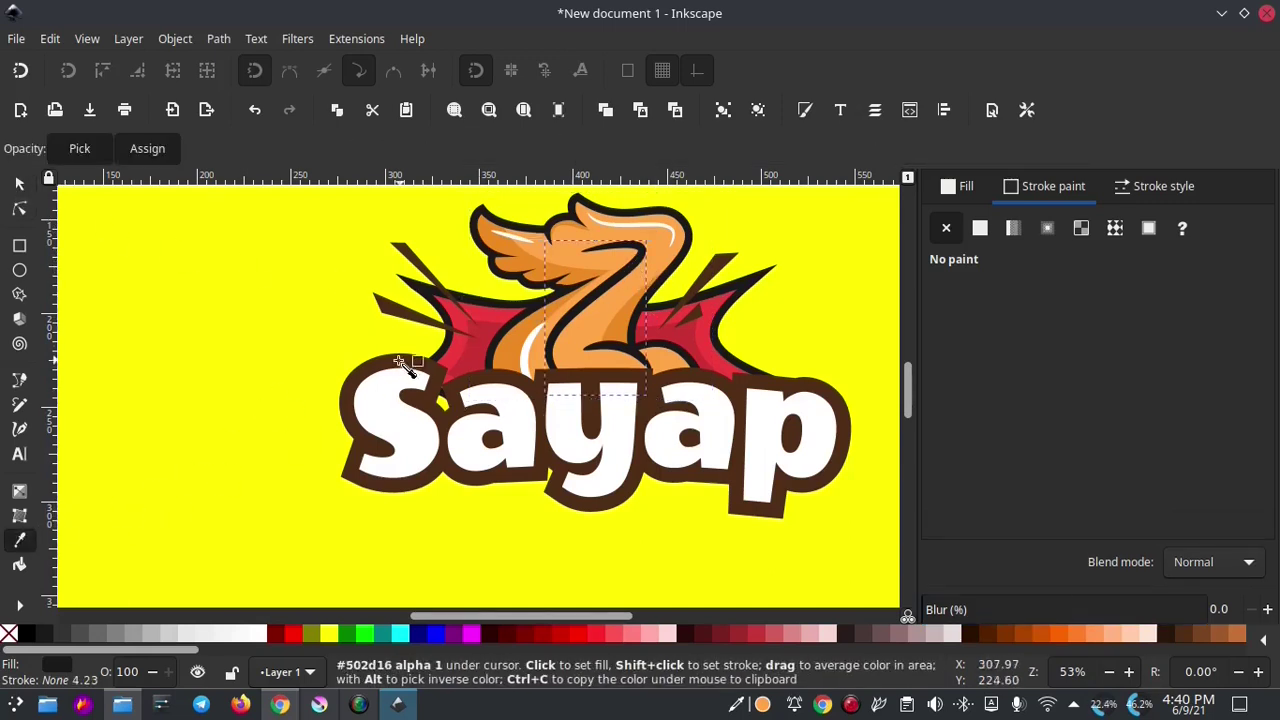
pyautogui.click(378, 352)
pyautogui.click(20, 185)
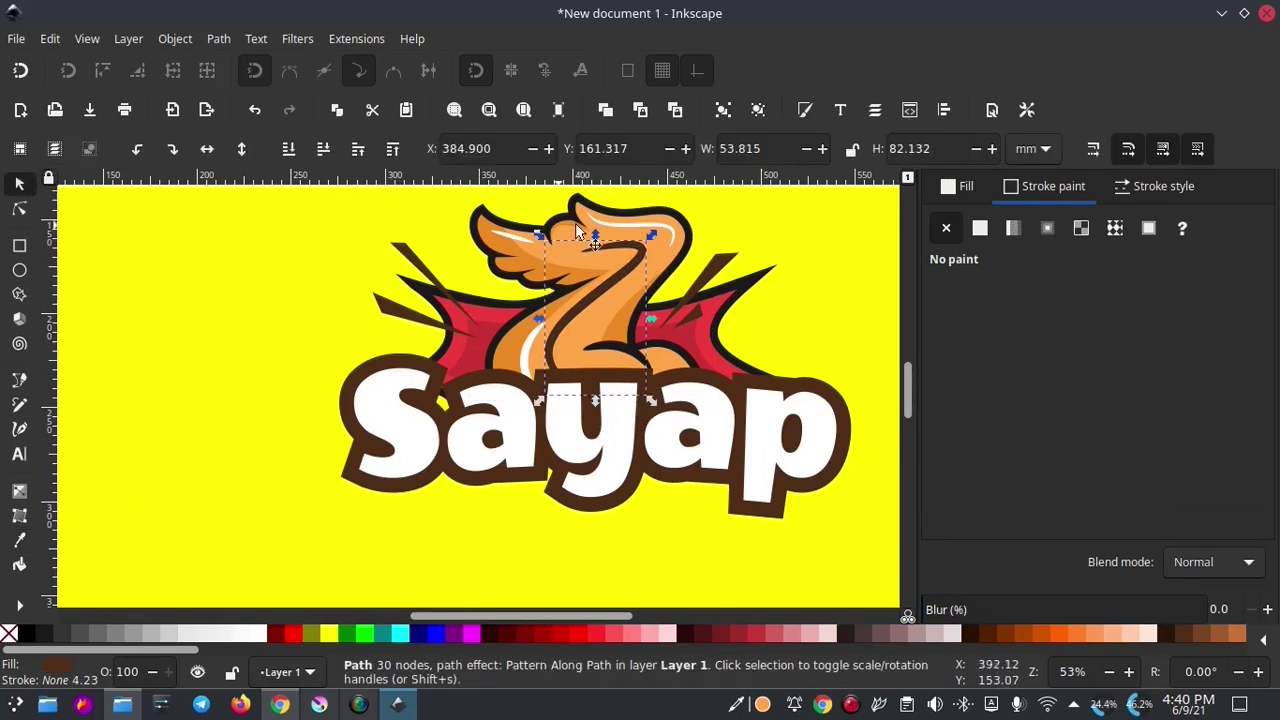
pyautogui.click(698, 233)
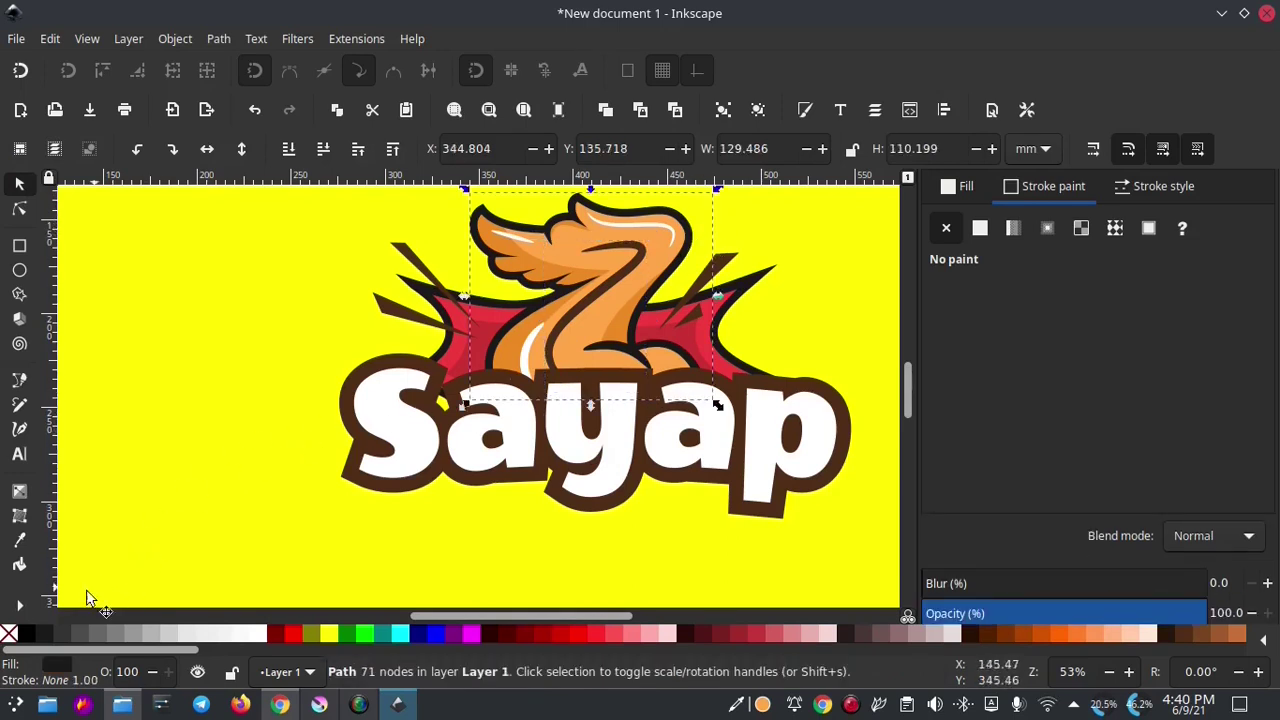
pyautogui.press('d')
pyautogui.click(428, 368)
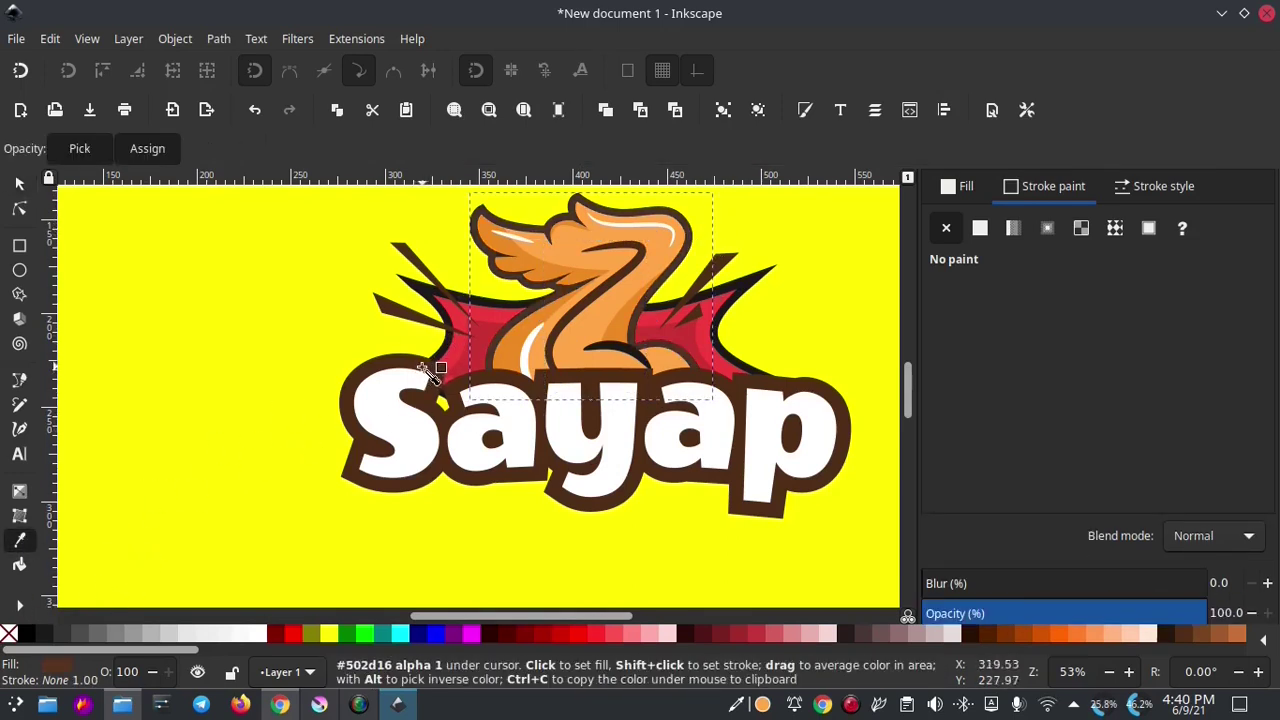
# - Reselect the logo's dark outline path with the Dropper, then the yellow background rectangle
pyautogui.click(20, 186)
pyautogui.click(117, 257)
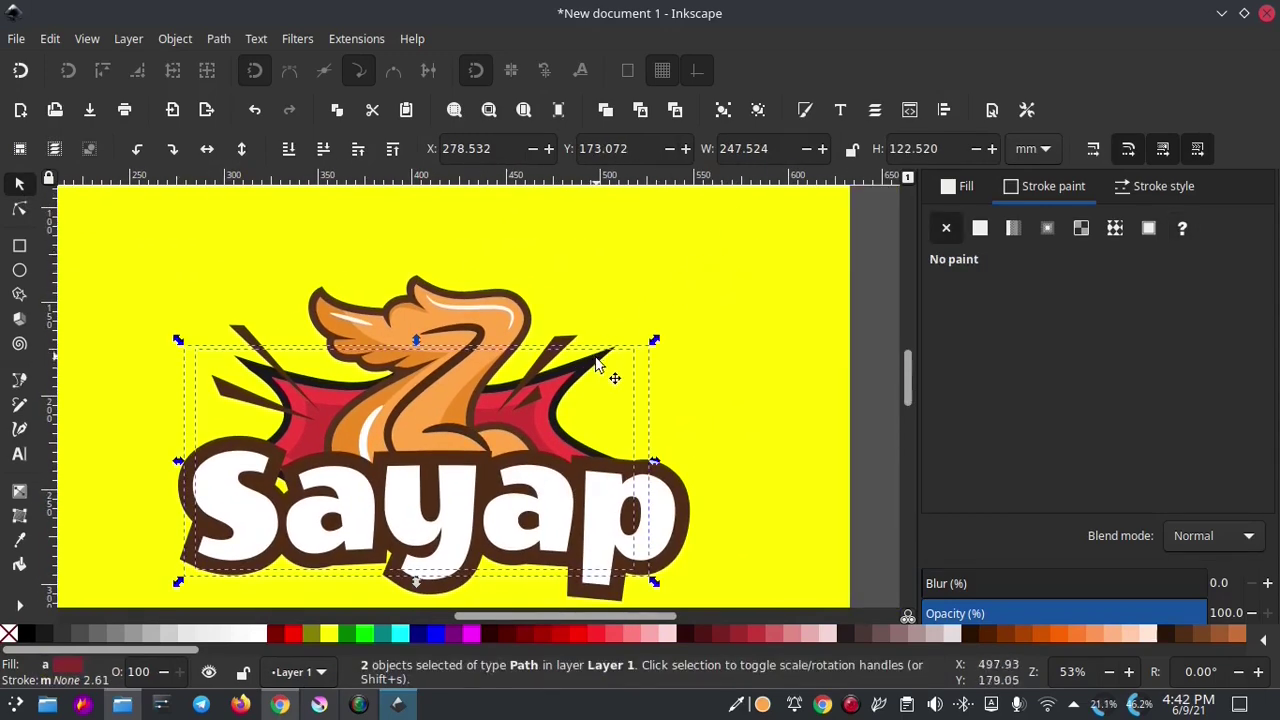
pyautogui.click(641, 343)
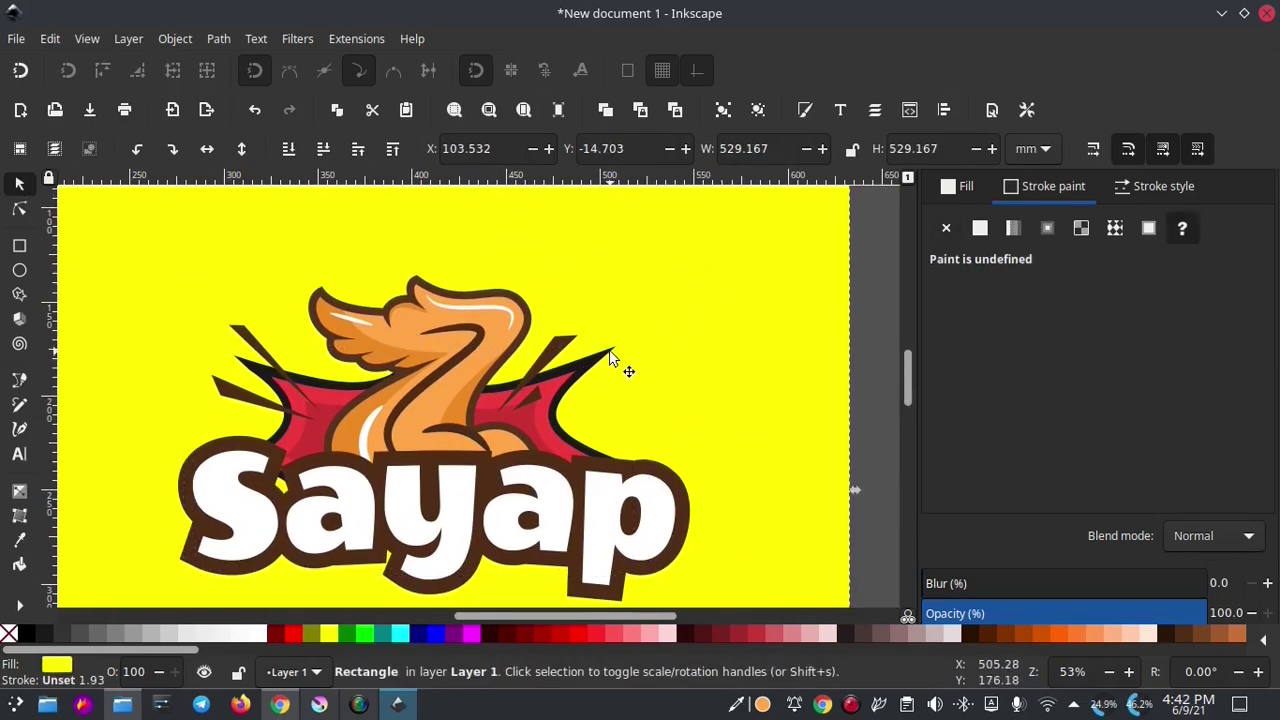
pyautogui.click(344, 396)
pyautogui.click(18, 541)
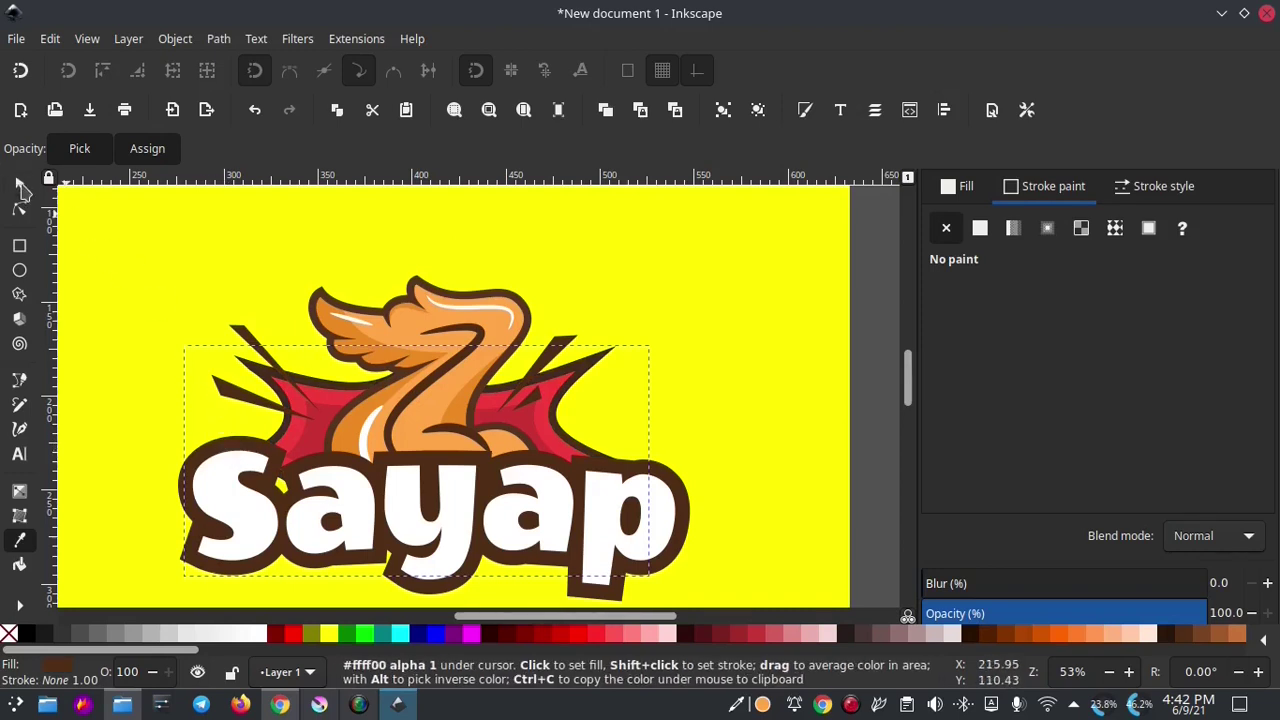
pyautogui.click(20, 186)
pyautogui.click(750, 310)
pyautogui.scroll(-2, 750, 310)
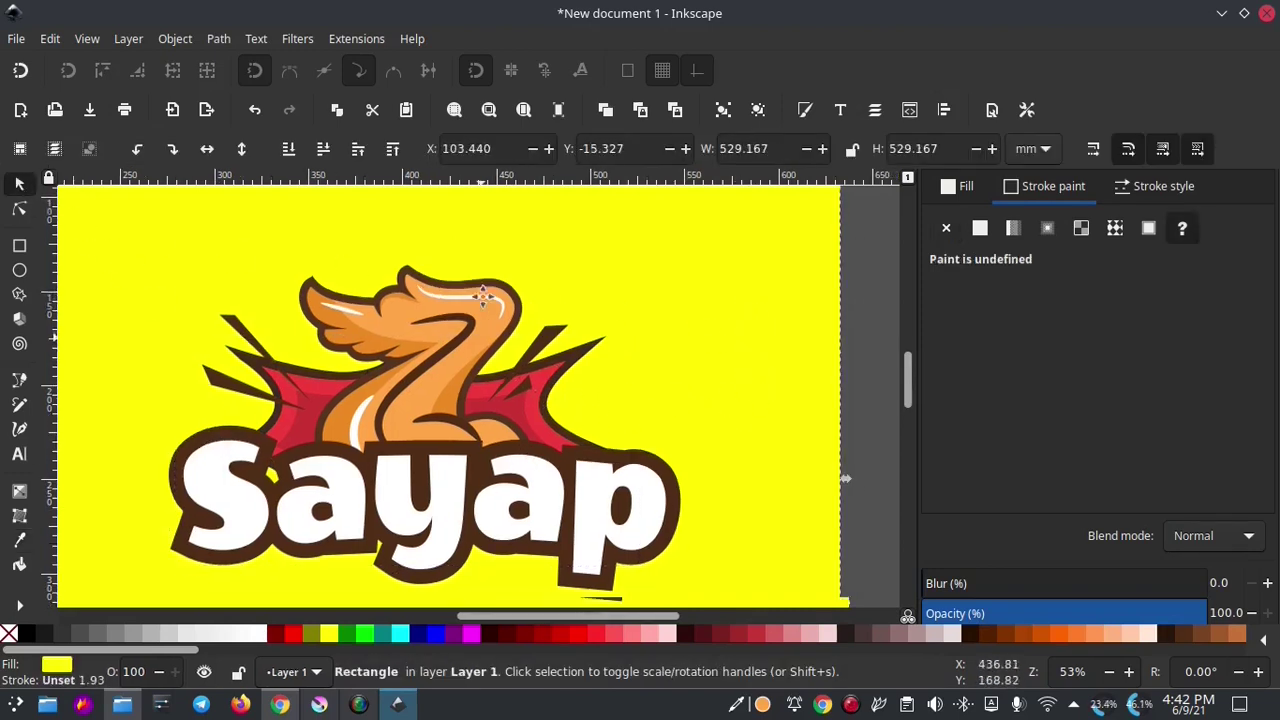
# - Add a placeholder text 'The' in the Blacksword font and move it onto the logo
pyautogui.click(19, 455)
pyautogui.click(667, 340)
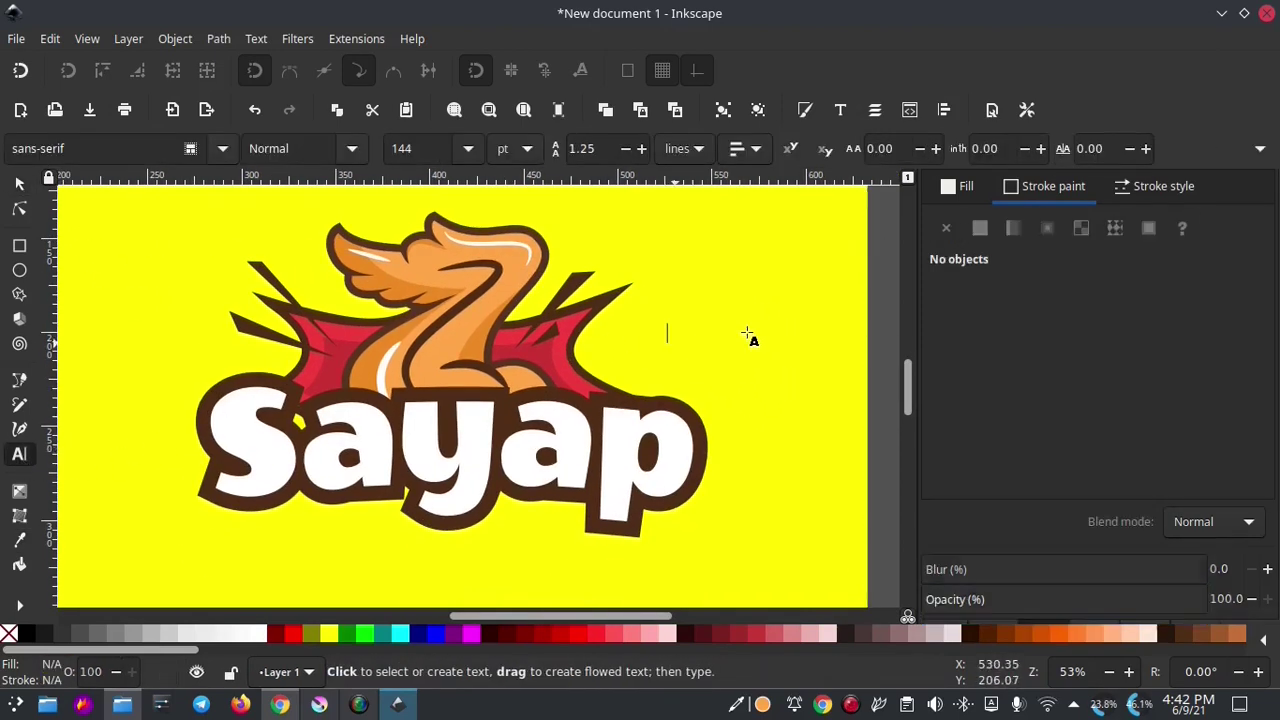
pyautogui.write('The')
pyautogui.tripleClick(40, 148)
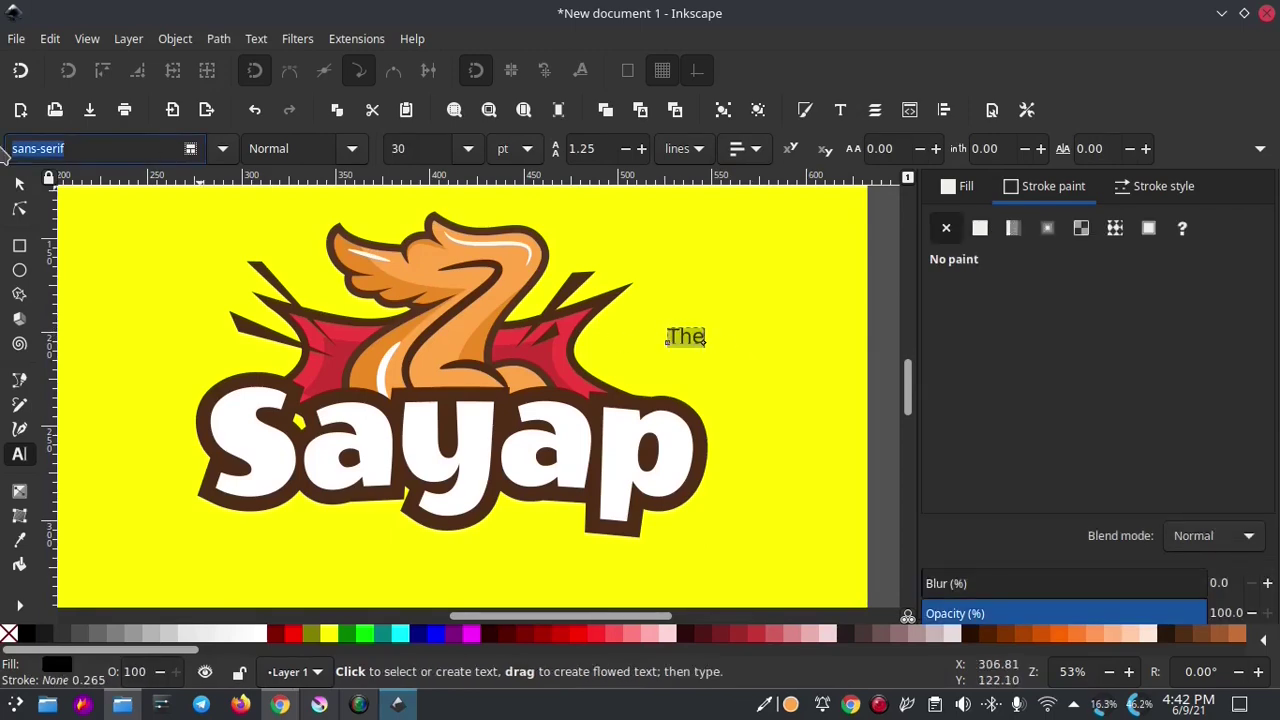
pyautogui.write('bla')
pyautogui.click(38, 241)
pyautogui.click(19, 183)
pyautogui.moveTo(690, 340); pyautogui.dragTo(517, 474)
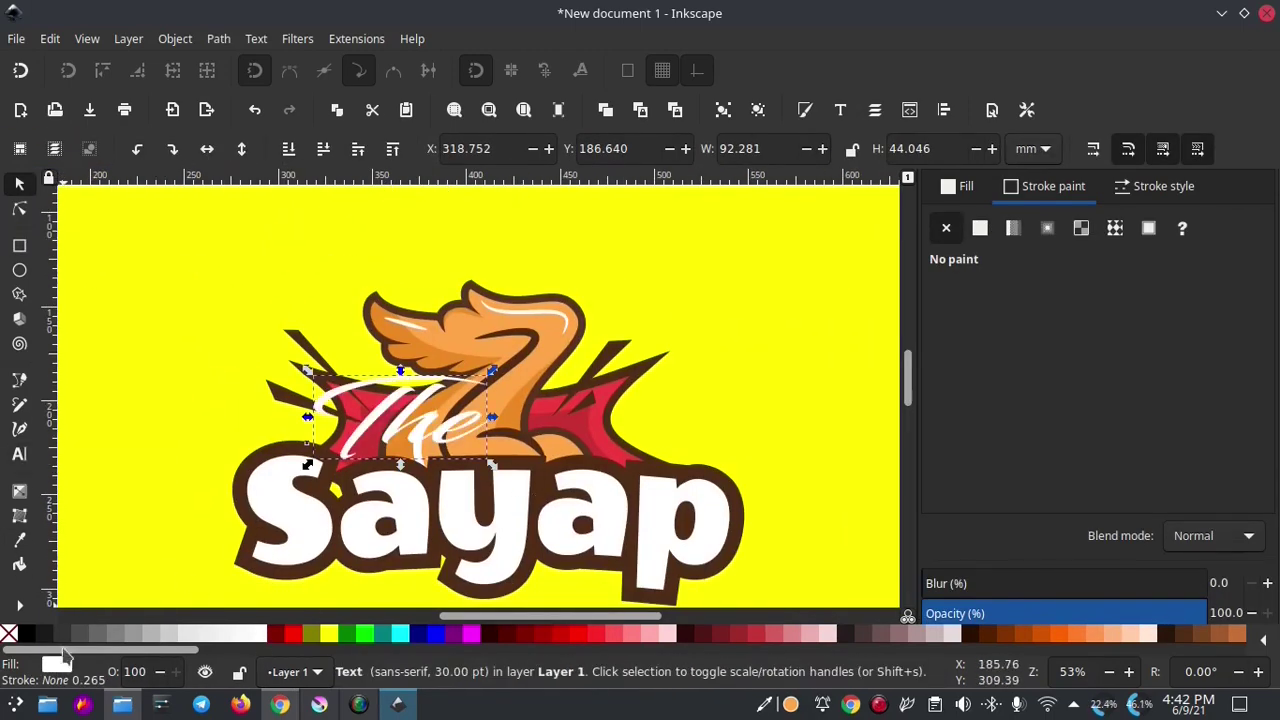
# - Give the text a 5.765-wide outline and position it below Sayap
pyautogui.click(1163, 176)
pyautogui.scroll(5, 1010, 227)
pyautogui.moveTo(400, 420)
pyautogui.mouseDown()
pyautogui.moveTo(232, 420)
pyautogui.moveTo(258, 415)
pyautogui.mouseUp()
pyautogui.click(630, 322)
pyautogui.scroll(-3, 630, 322)
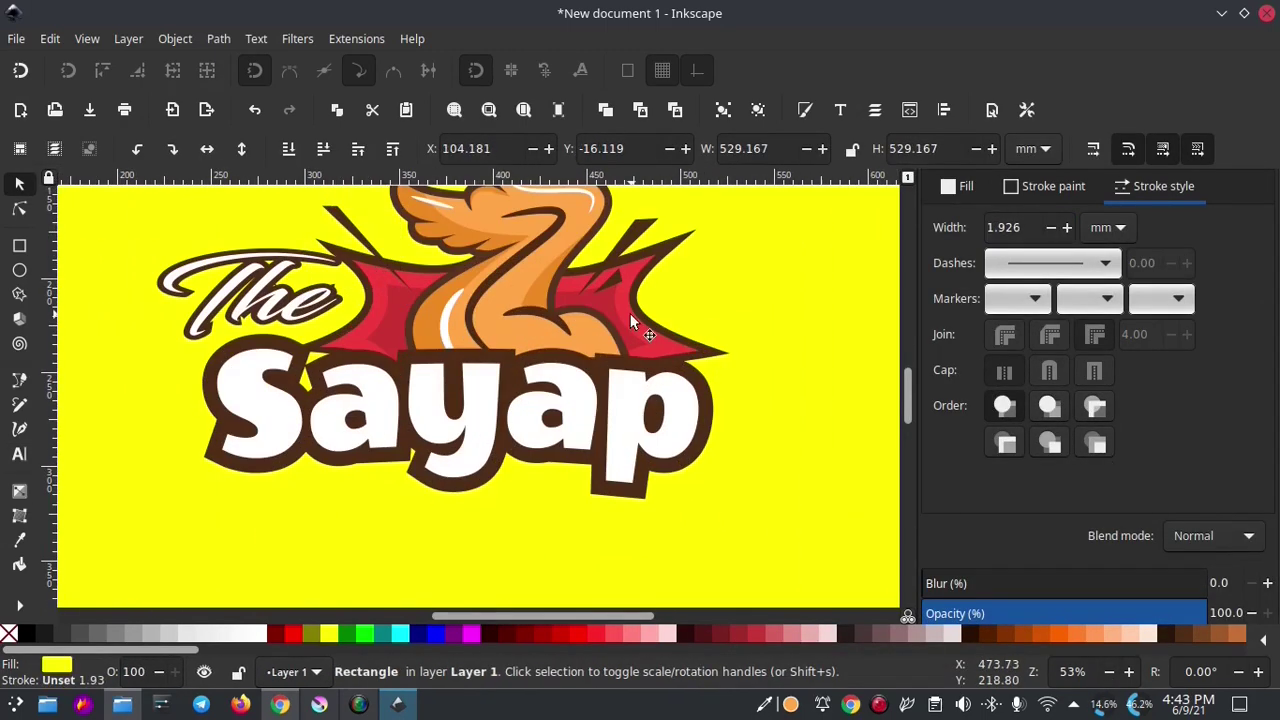
pyautogui.click(529, 408)
pyautogui.moveTo(297, 322); pyautogui.dragTo(586, 491)
# - Replace the text with 'Radja' and shift it left and up under Sayap
pyautogui.press('t')
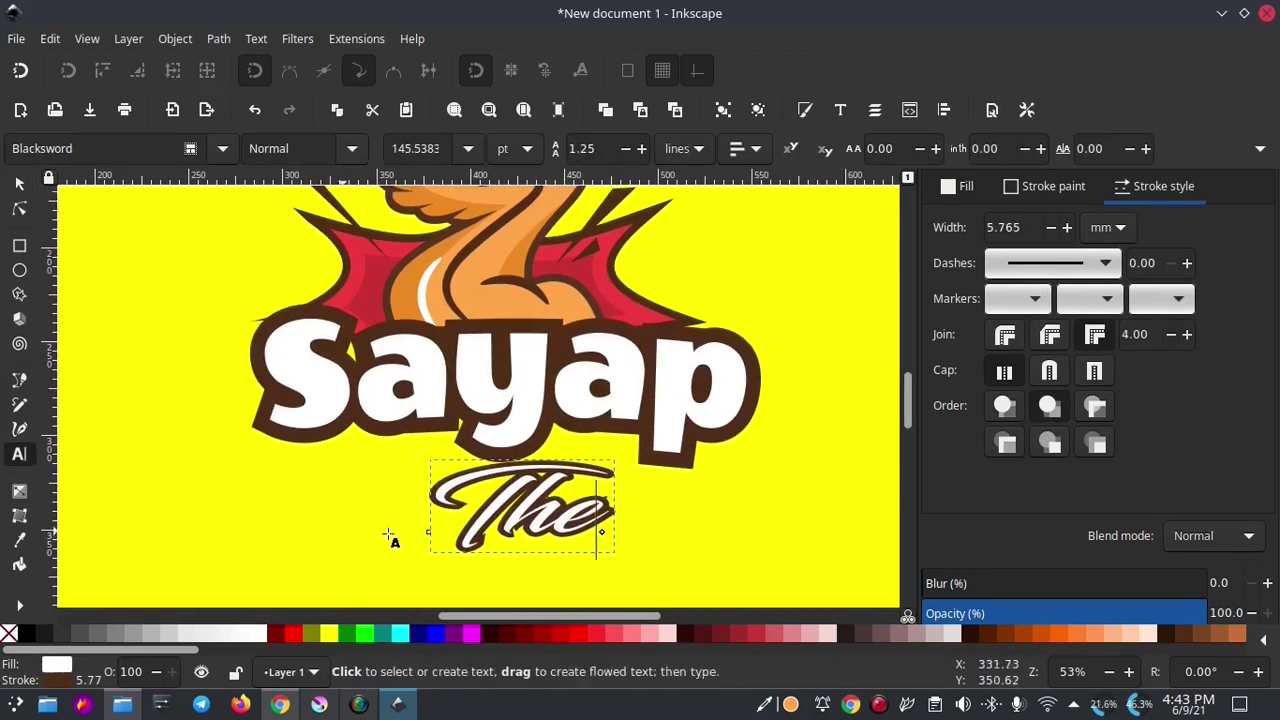
pyautogui.moveTo(430, 530); pyautogui.dragTo(634, 483)
pyautogui.write('Radja')
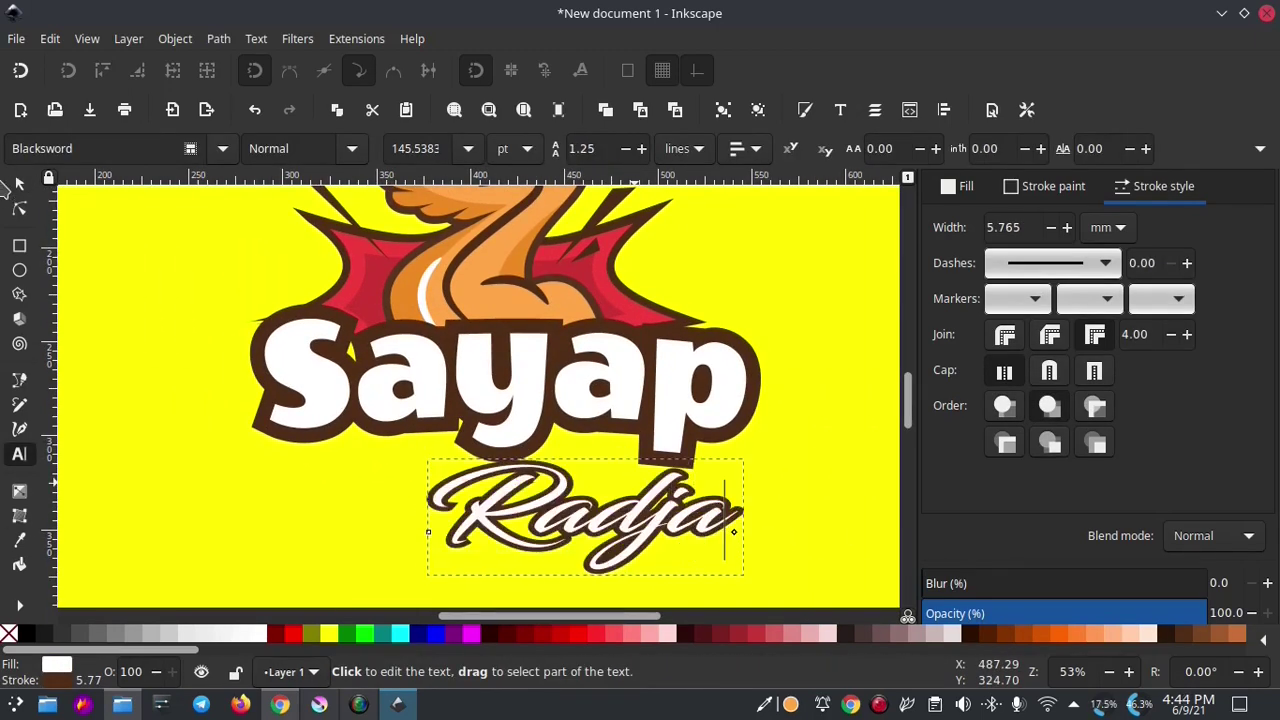
pyautogui.click(22, 186)
pyautogui.moveTo(617, 532); pyautogui.dragTo(523, 512)
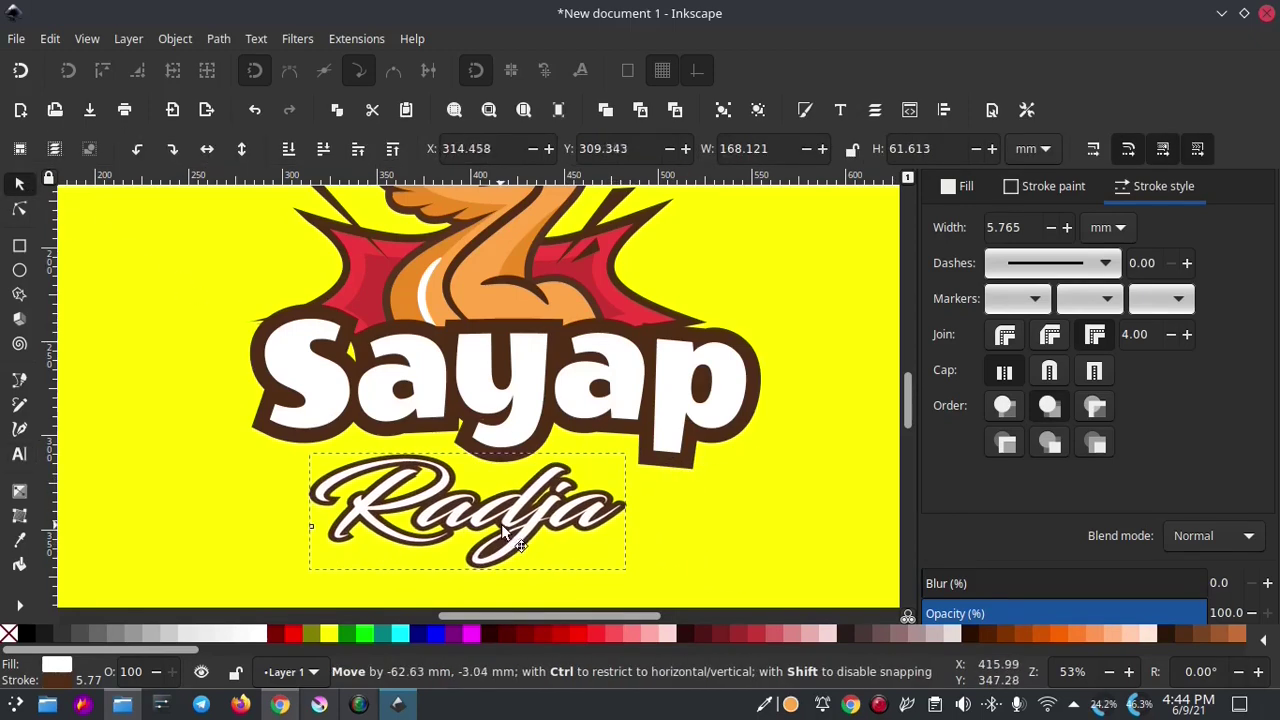
# - Skew Radja into a slant and nudge it snugly under Sayap
pyautogui.click(651, 524)
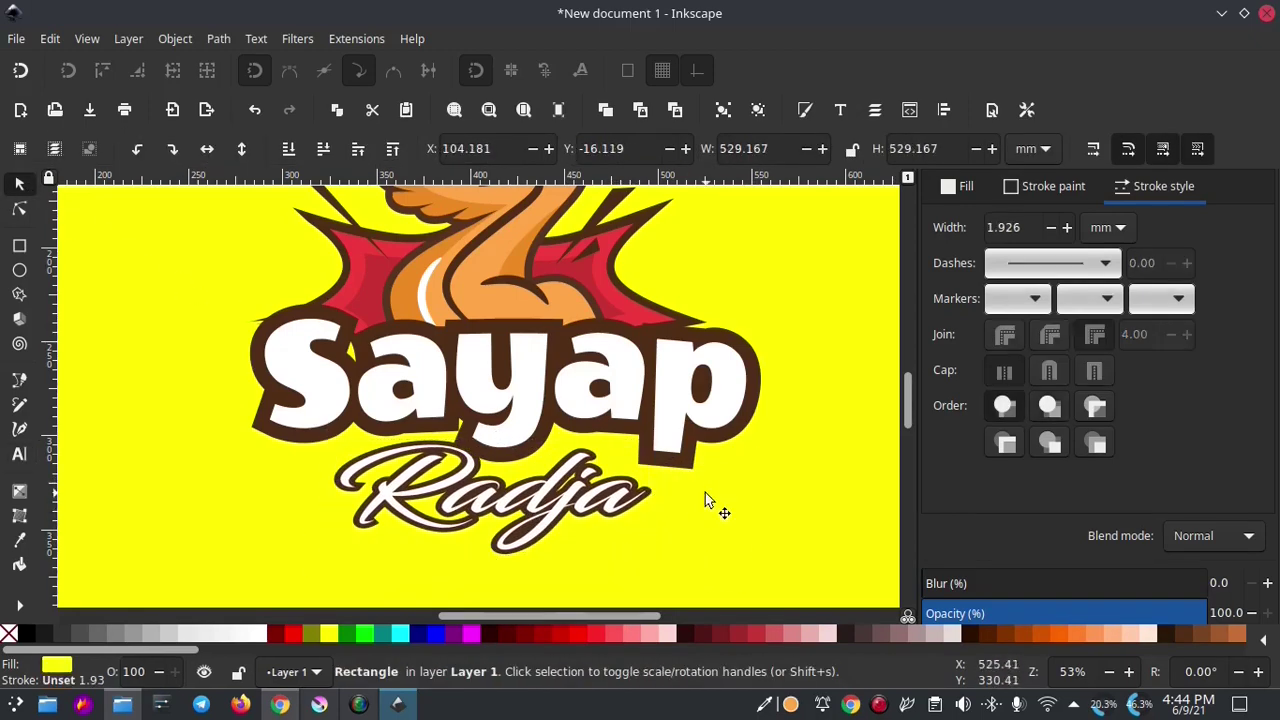
pyautogui.hscroll(5, 705, 492)
pyautogui.hscroll(-4, 500, 490)
pyautogui.click(503, 490)
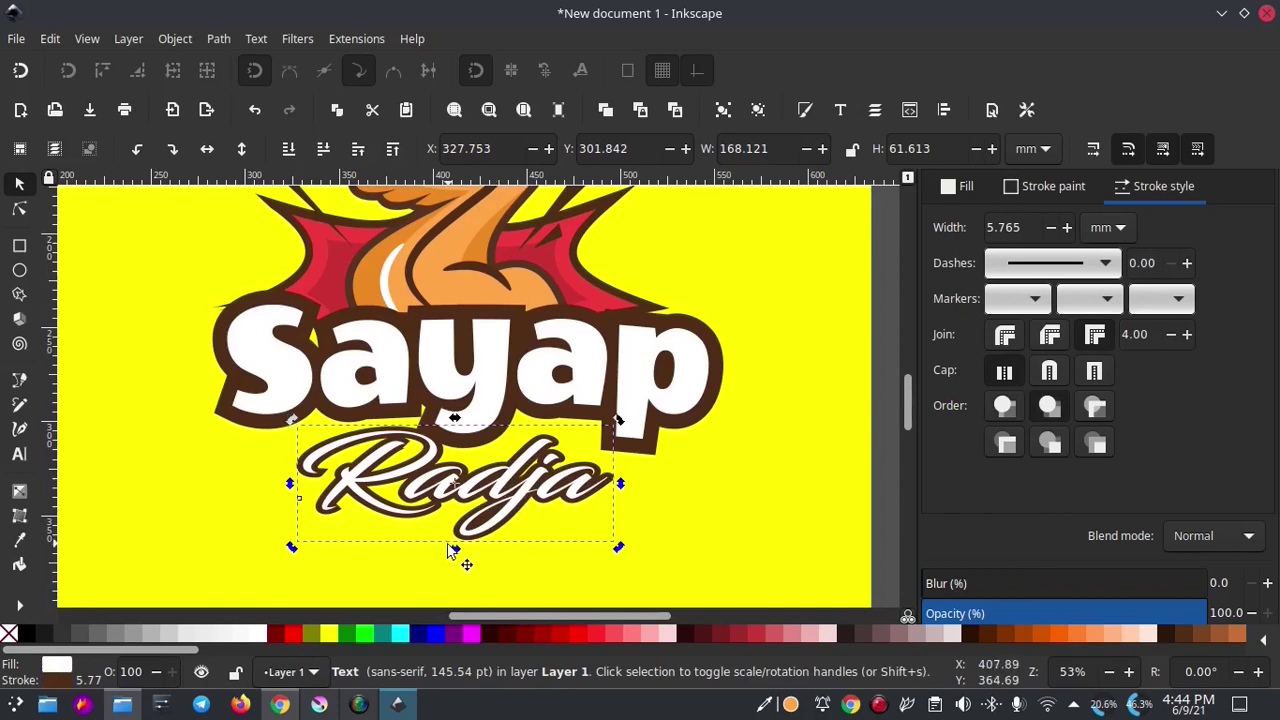
pyautogui.moveTo(449, 549); pyautogui.dragTo(474, 541)
pyautogui.moveTo(499, 481); pyautogui.dragTo(503, 479)
pyautogui.click(666, 457)
pyautogui.scroll(2, 557, 441)
pyautogui.hscroll(1, 557, 441)
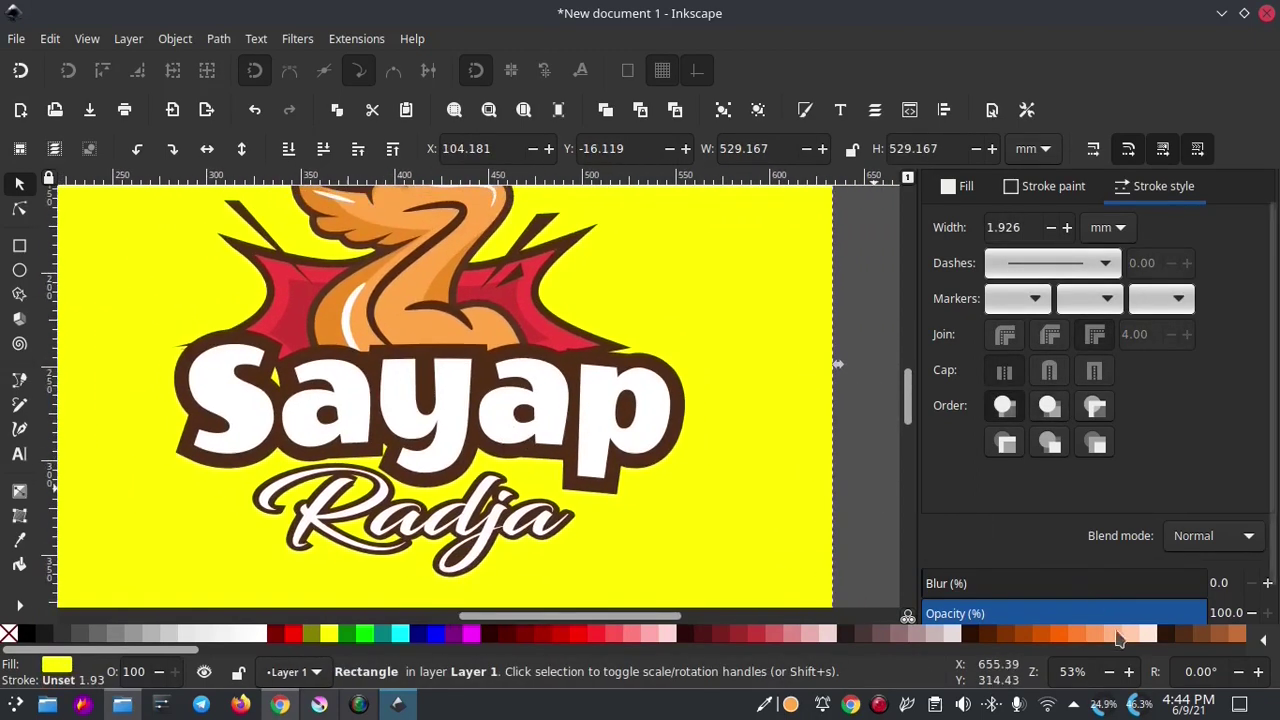
# - Duplicate the thin dark wing streak and place the copy beside Radja
pyautogui.scroll(-1, 540, 392)
pyautogui.scroll(-1, 540, 392)
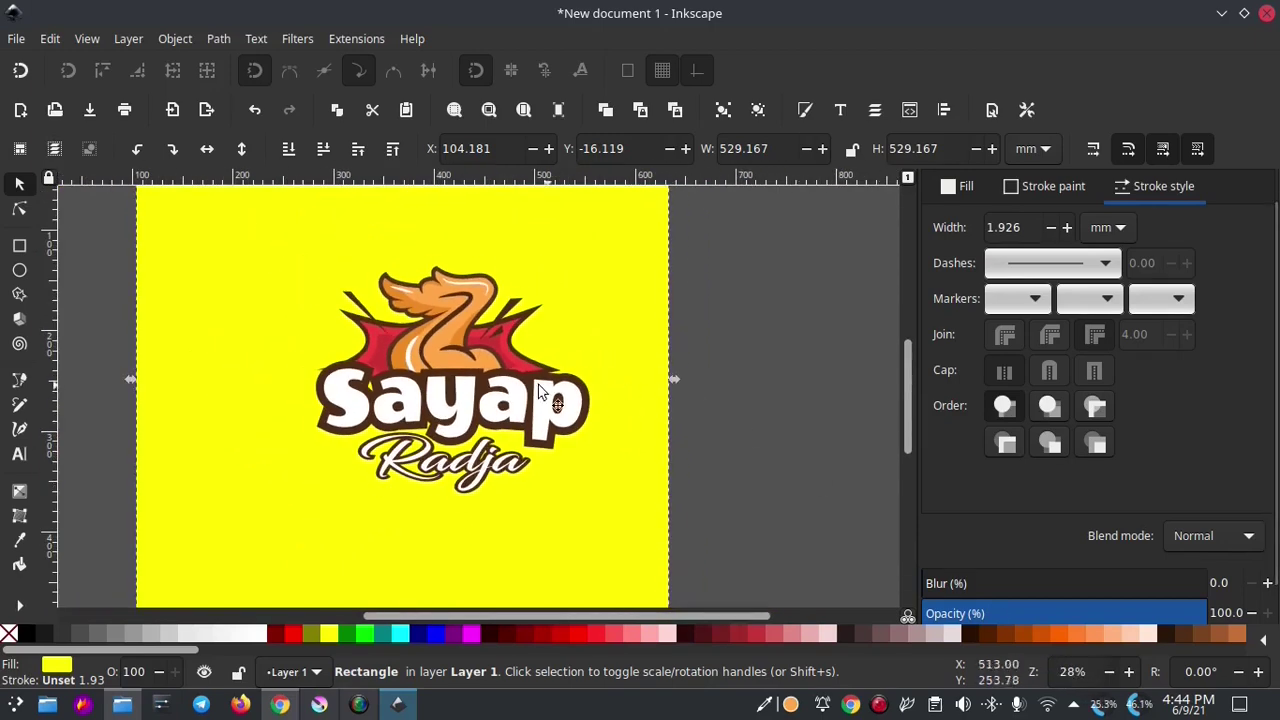
pyautogui.scroll(1, 560, 415)
pyautogui.hscroll(-1, 560, 415)
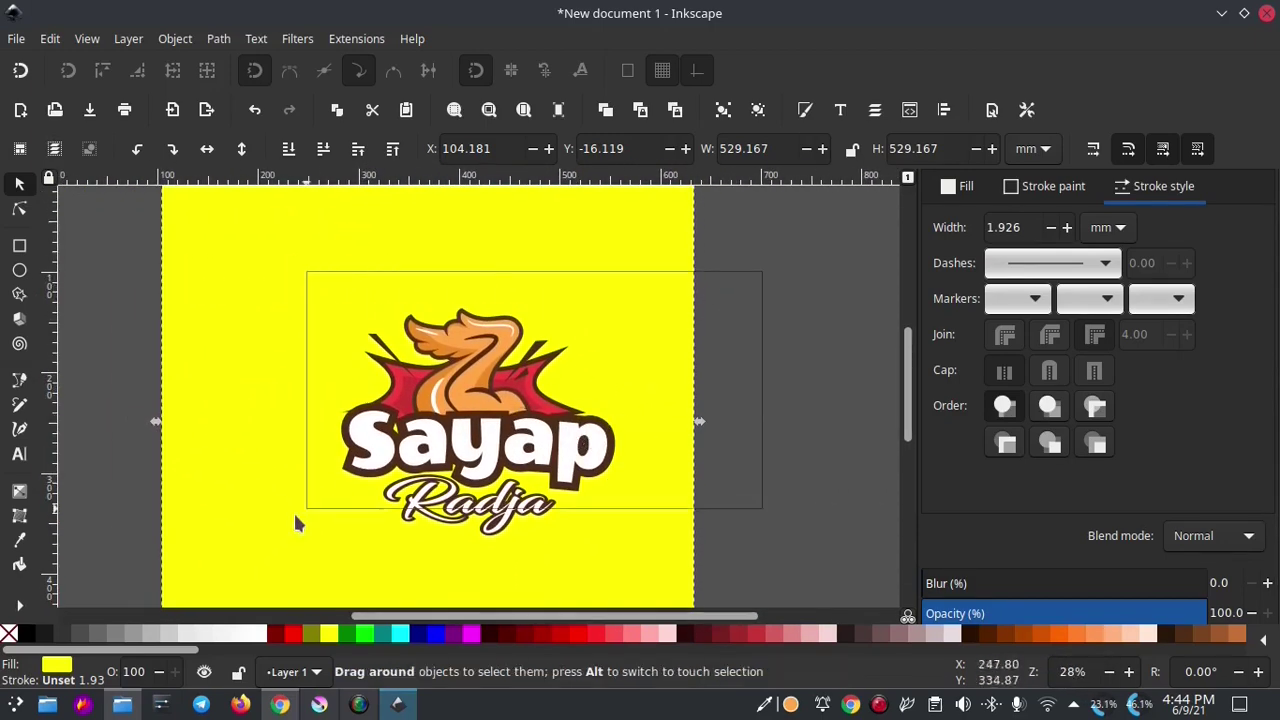
pyautogui.moveTo(768, 271); pyautogui.dragTo(296, 570)
pyautogui.click(843, 426)
pyautogui.hscroll(2, 650, 410)
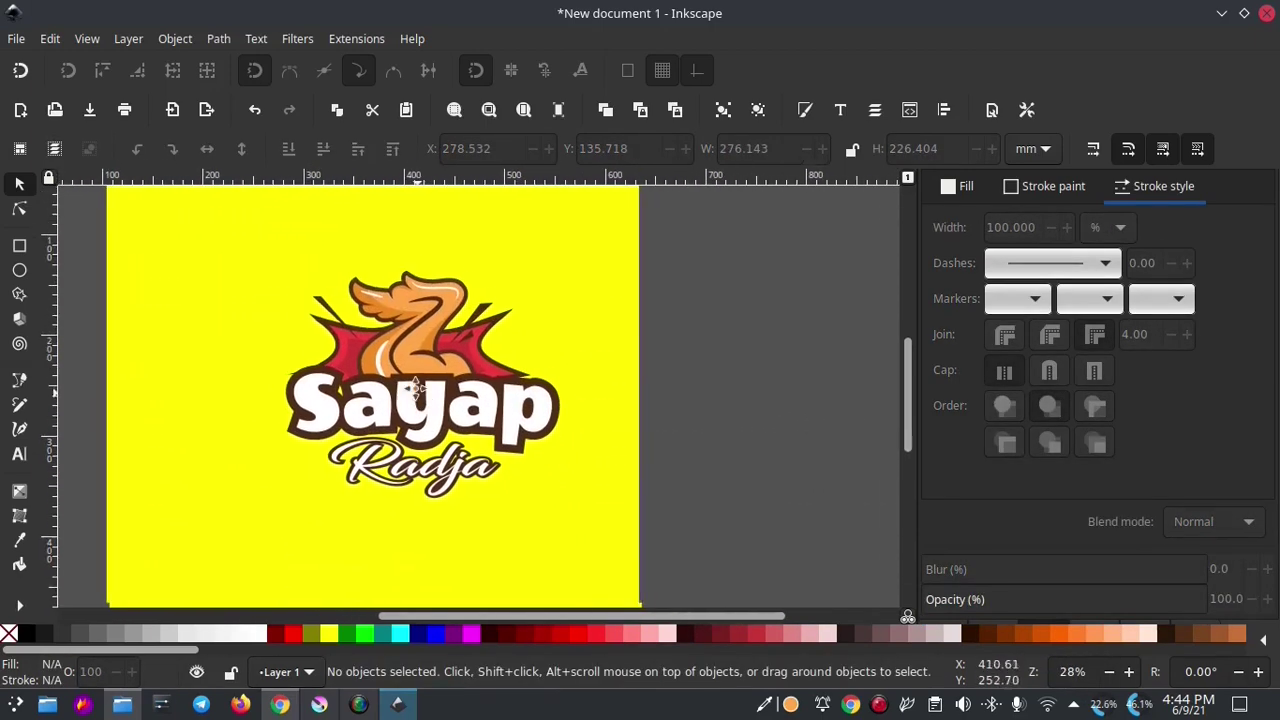
pyautogui.scroll(-1, 452, 403)
pyautogui.click(340, 297)
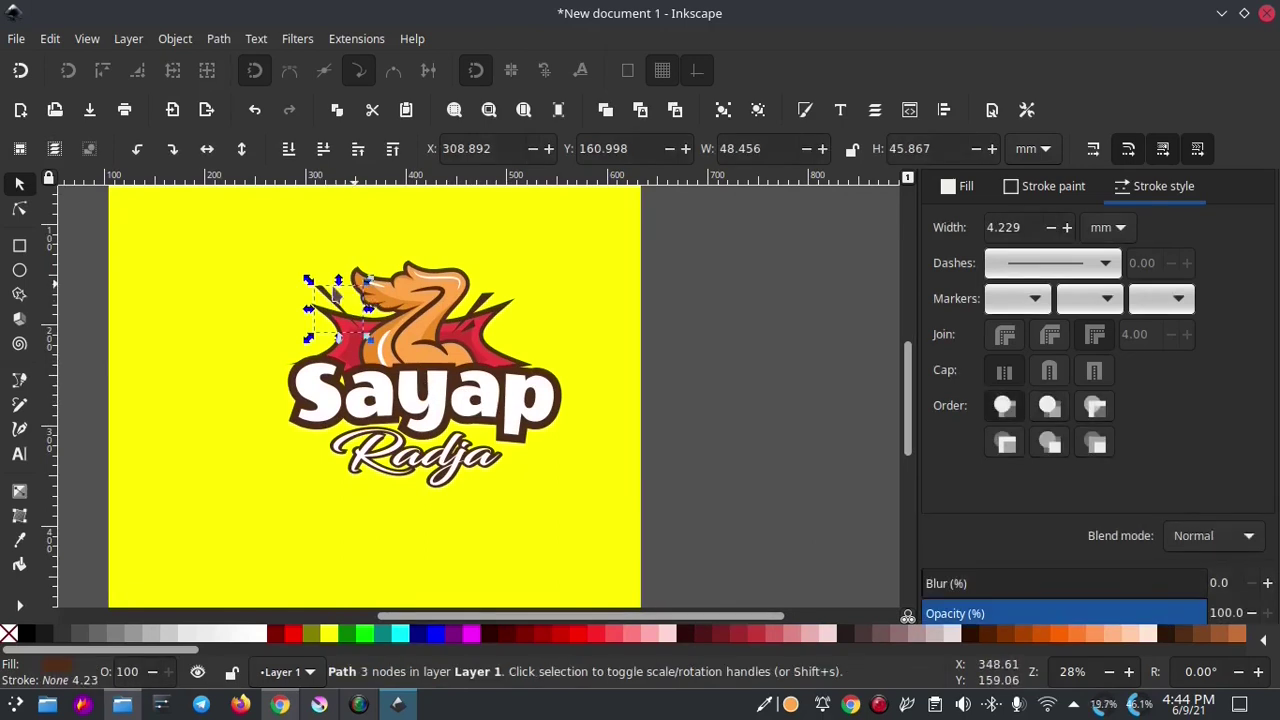
pyautogui.rightClick(330, 305)
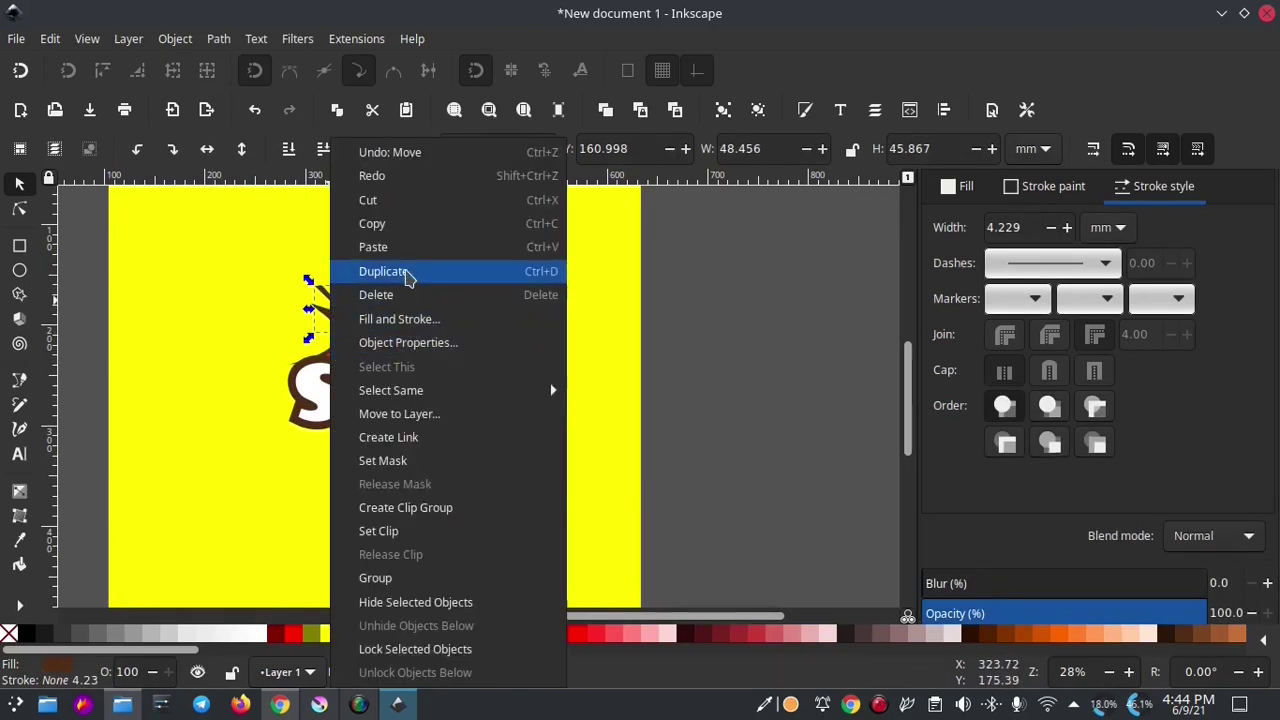
pyautogui.click(410, 272)
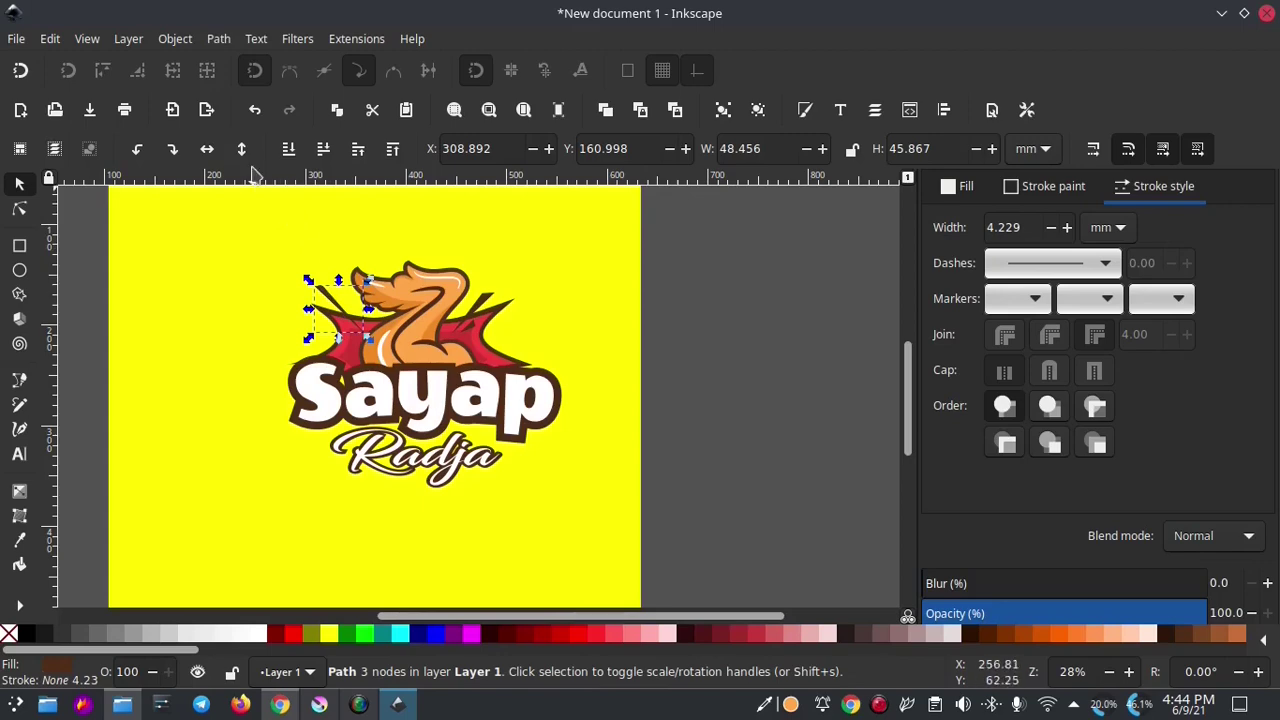
pyautogui.moveTo(331, 331)
pyautogui.mouseDown()
pyautogui.moveTo(306, 470)
pyautogui.moveTo(510, 483)
pyautogui.moveTo(566, 532)
pyautogui.mouseUp()
# - Duplicate the streak again and draw a thin extra streak left of Radja
pyautogui.scroll(3, 510, 483)
pyautogui.rightClick(471, 135)
pyautogui.click(523, 271)
pyautogui.press('b')
pyautogui.click(263, 480)
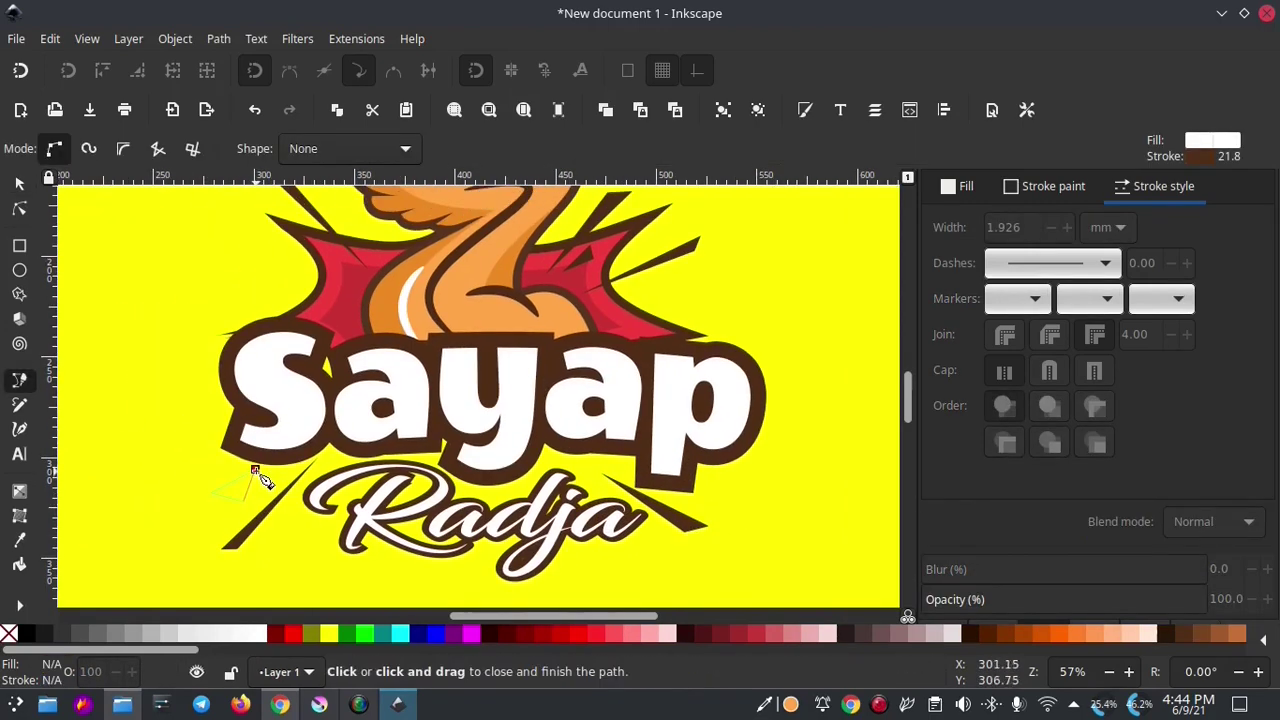
pyautogui.doubleClick(235, 490)
pyautogui.click(19, 183)
pyautogui.scroll(-2, 812, 455)
pyautogui.scroll(2, 213, 435)
pyautogui.doubleClick(398, 430)
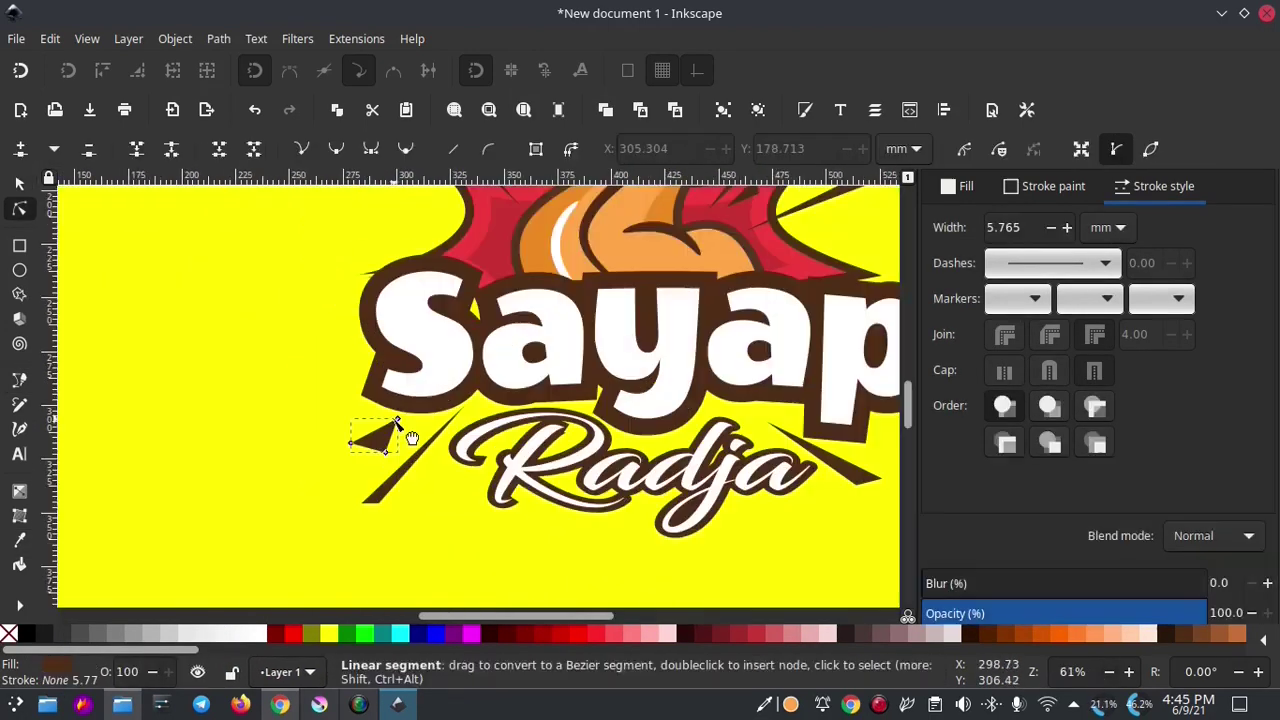
pyautogui.moveTo(397, 424); pyautogui.dragTo(433, 420)
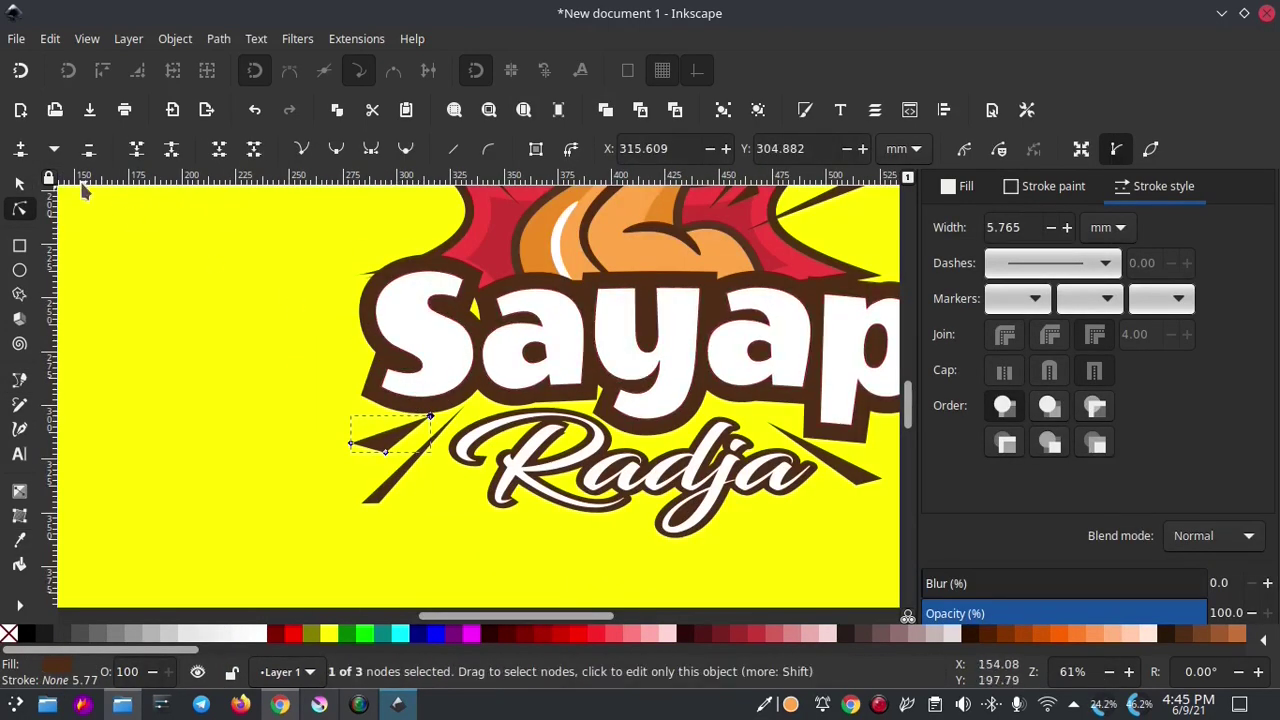
# - Deselect and zoom out to view the whole logo with its new streaks
pyautogui.click(19, 183)
pyautogui.scroll(2, 126, 394)
pyautogui.click(200, 345)
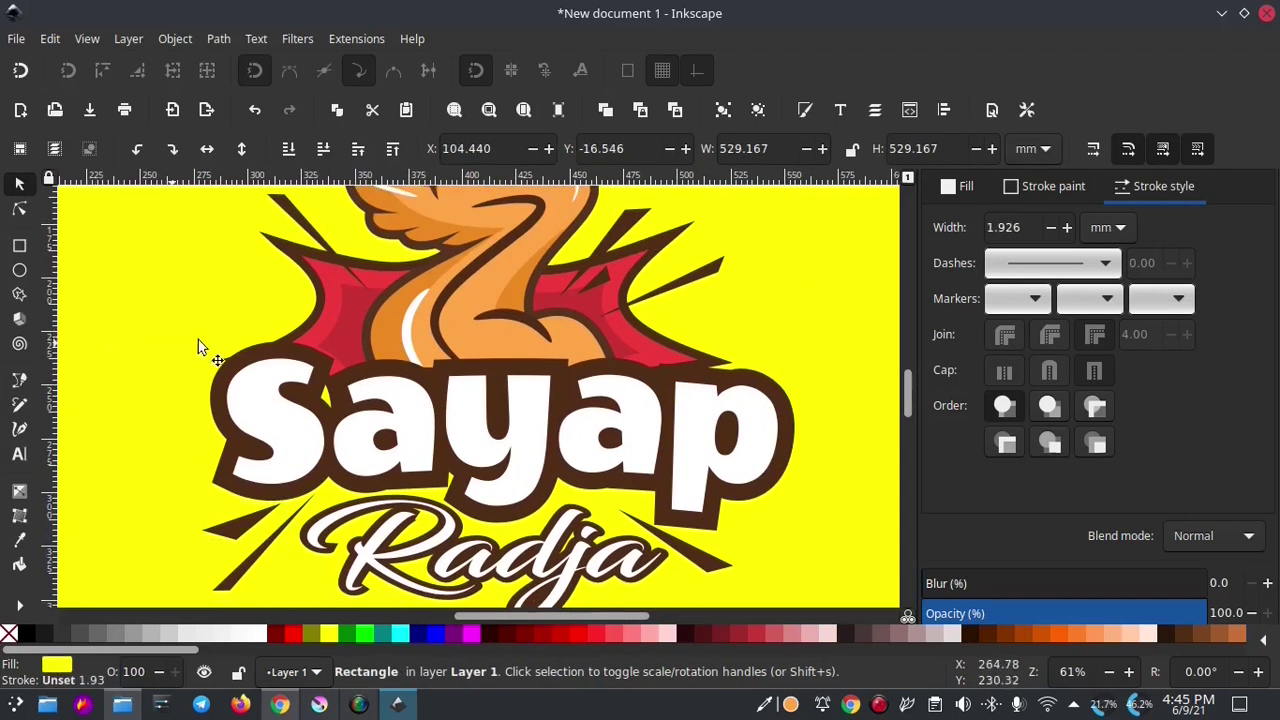
pyautogui.hscroll(-2, 537, 341)
pyautogui.scroll(-1, 550, 350)
pyautogui.scroll(-1, 660, 378)
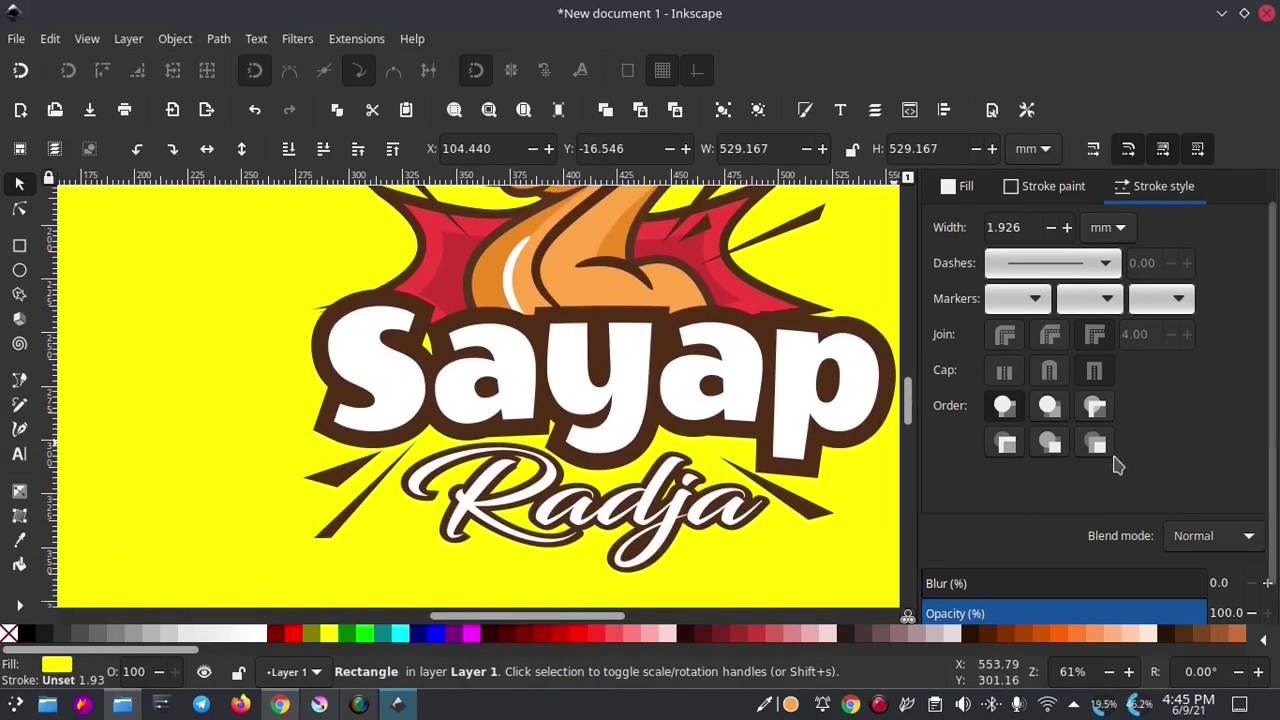
pyautogui.moveTo(908, 403); pyautogui.dragTo(909, 408)
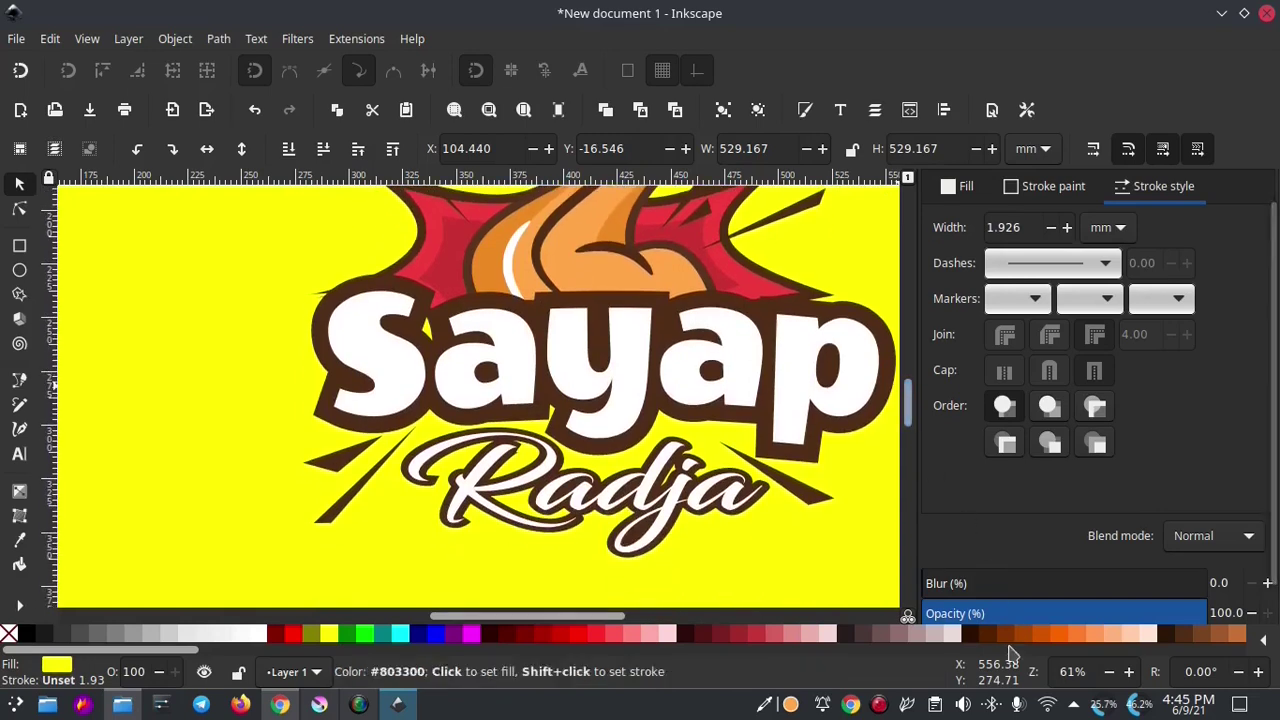
pyautogui.click(1109, 672)
pyautogui.click(1109, 672)
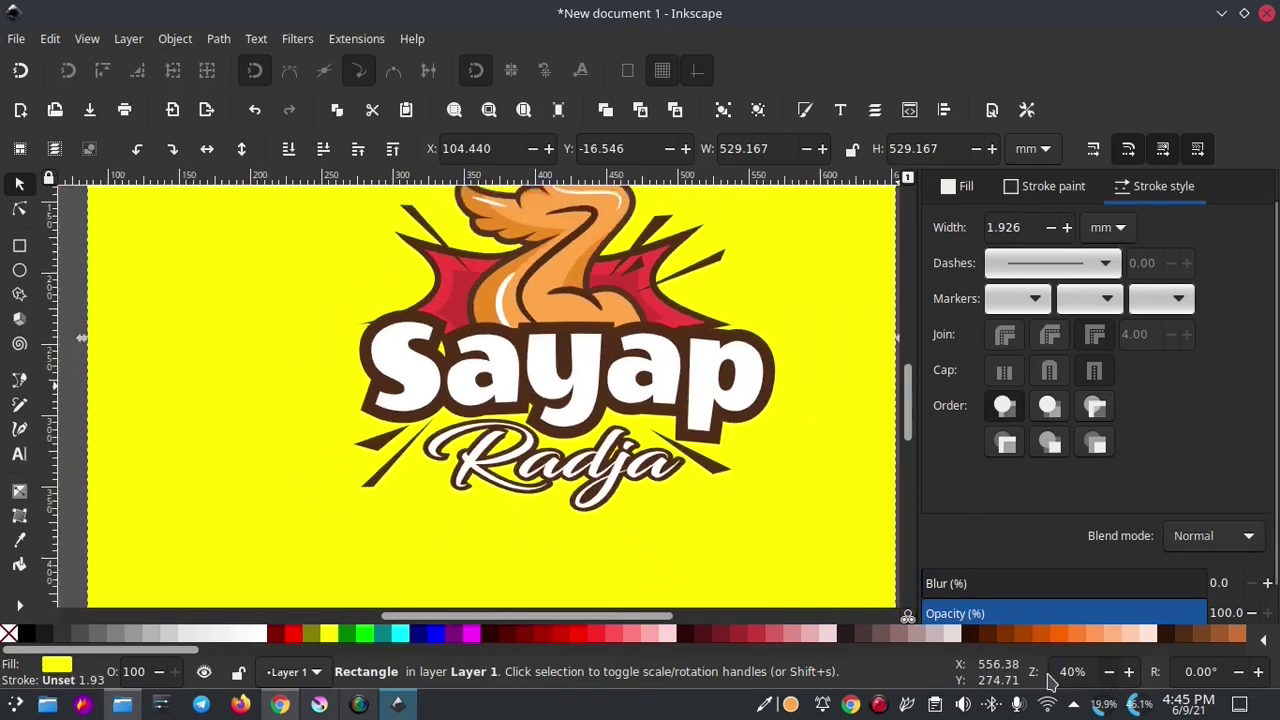
pyautogui.click(1109, 672)
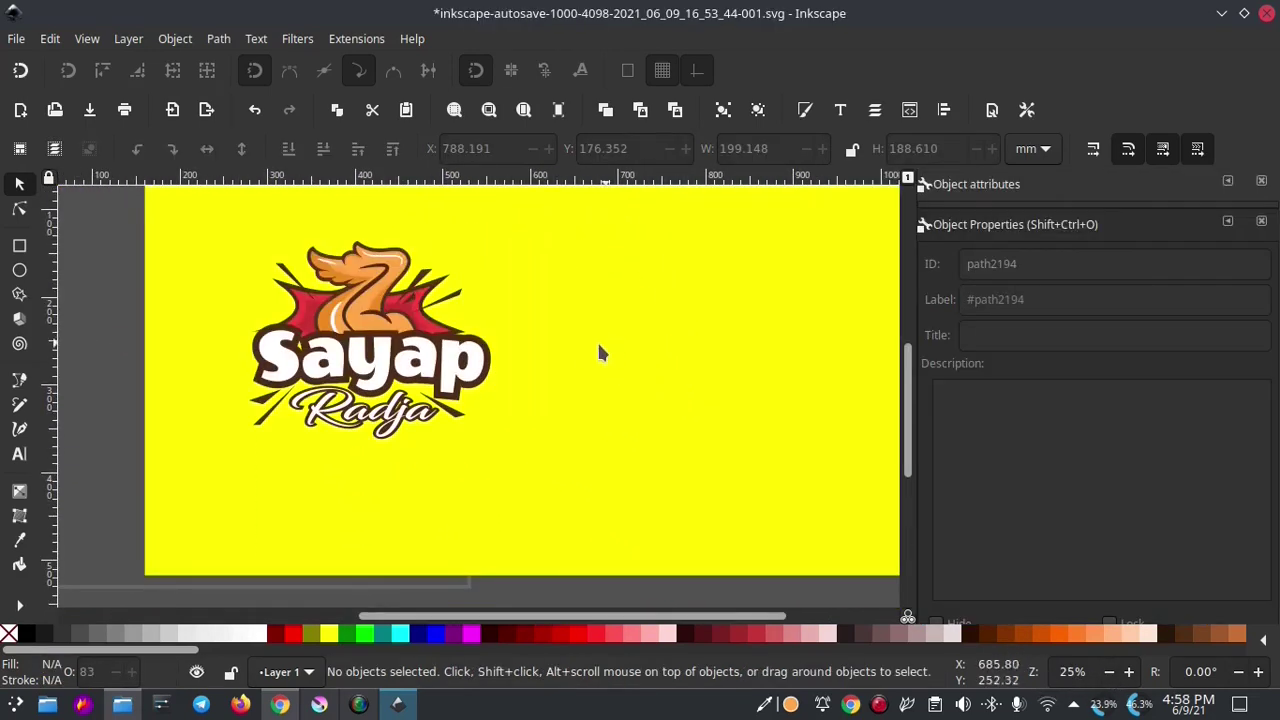
# - Select all 22 logo pieces, group them, and nudge the group to confirm it moves together
pyautogui.moveTo(600, 353); pyautogui.dragTo(708, 403)
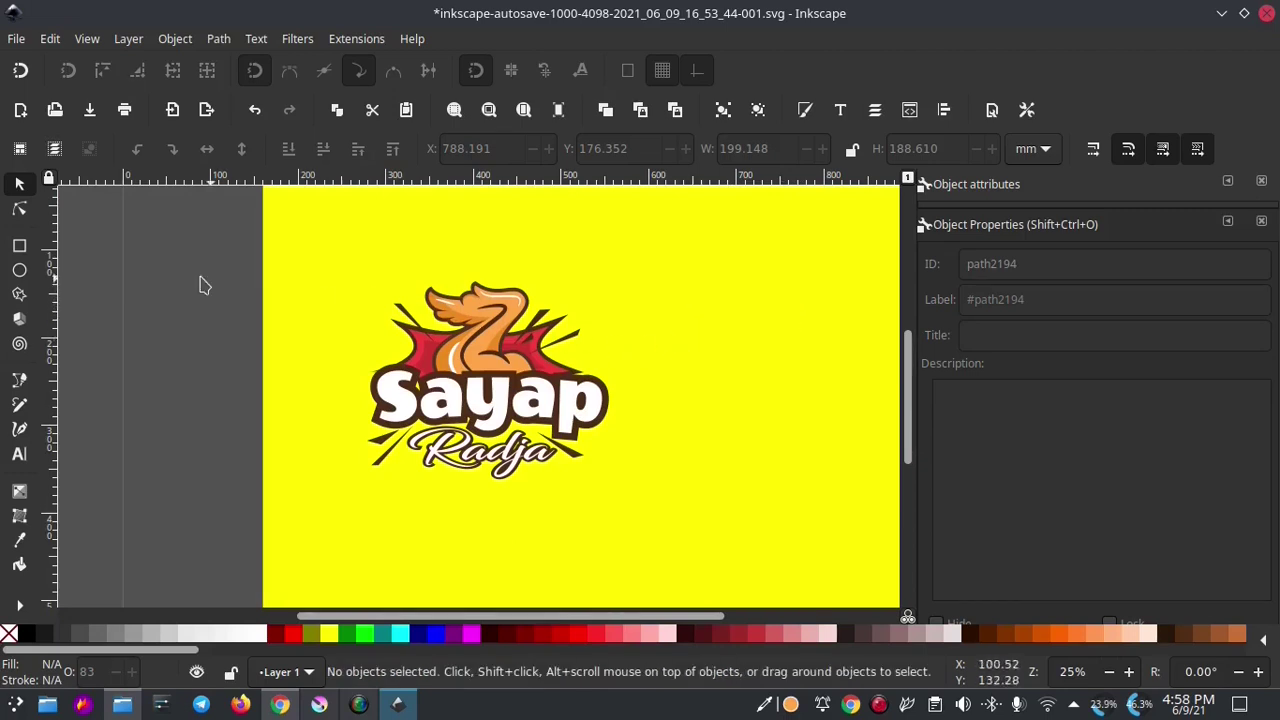
pyautogui.moveTo(187, 274); pyautogui.dragTo(698, 542)
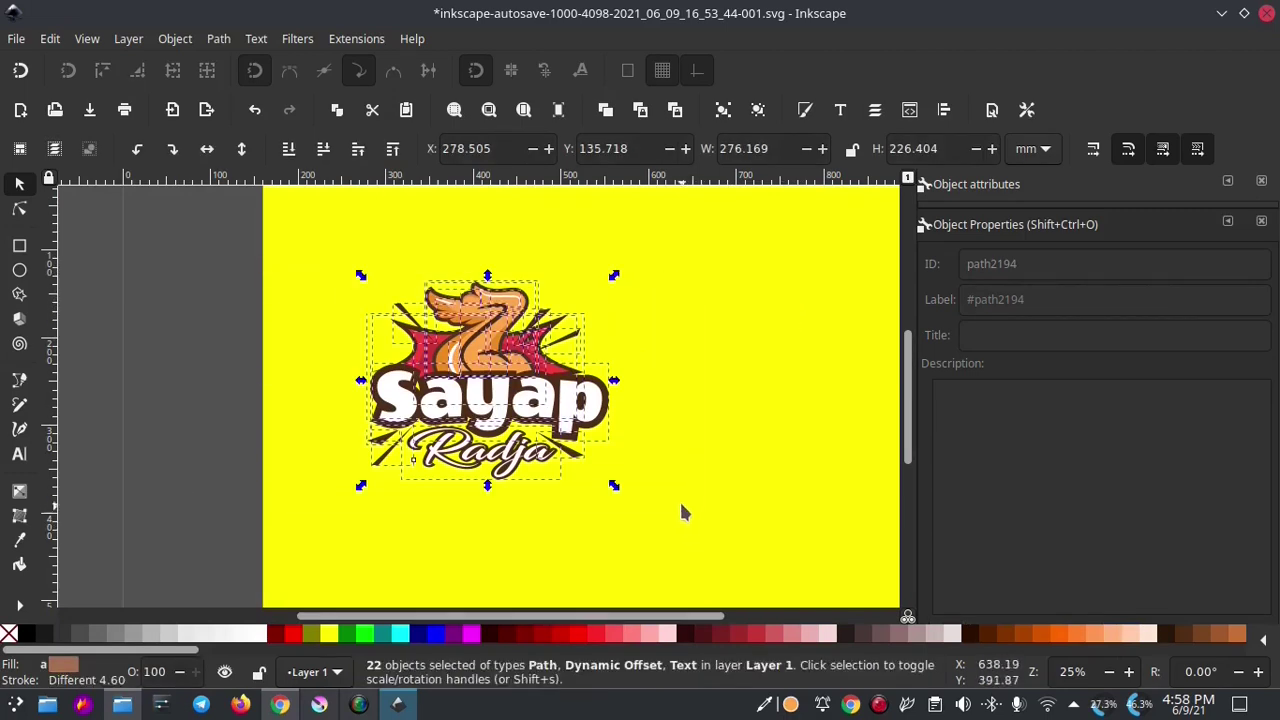
pyautogui.click(724, 112)
pyautogui.moveTo(511, 418); pyautogui.dragTo(529, 420)
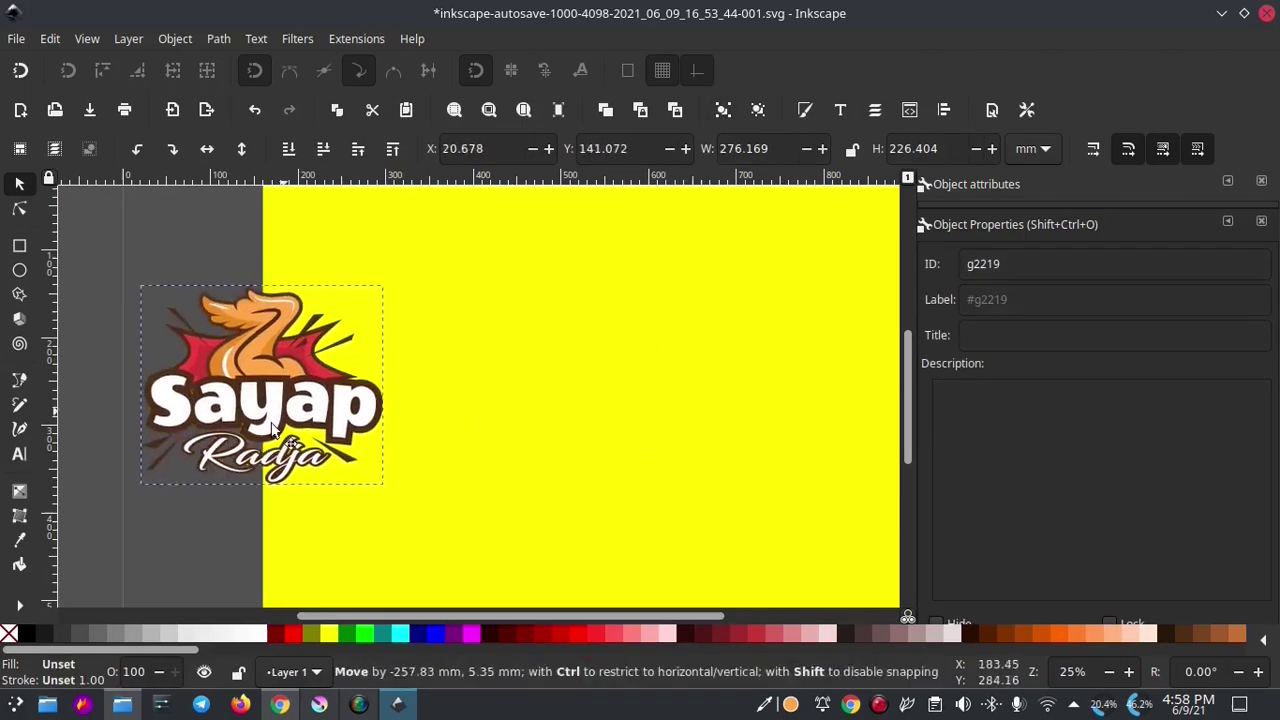
pyautogui.scroll(-1, 548, 412)
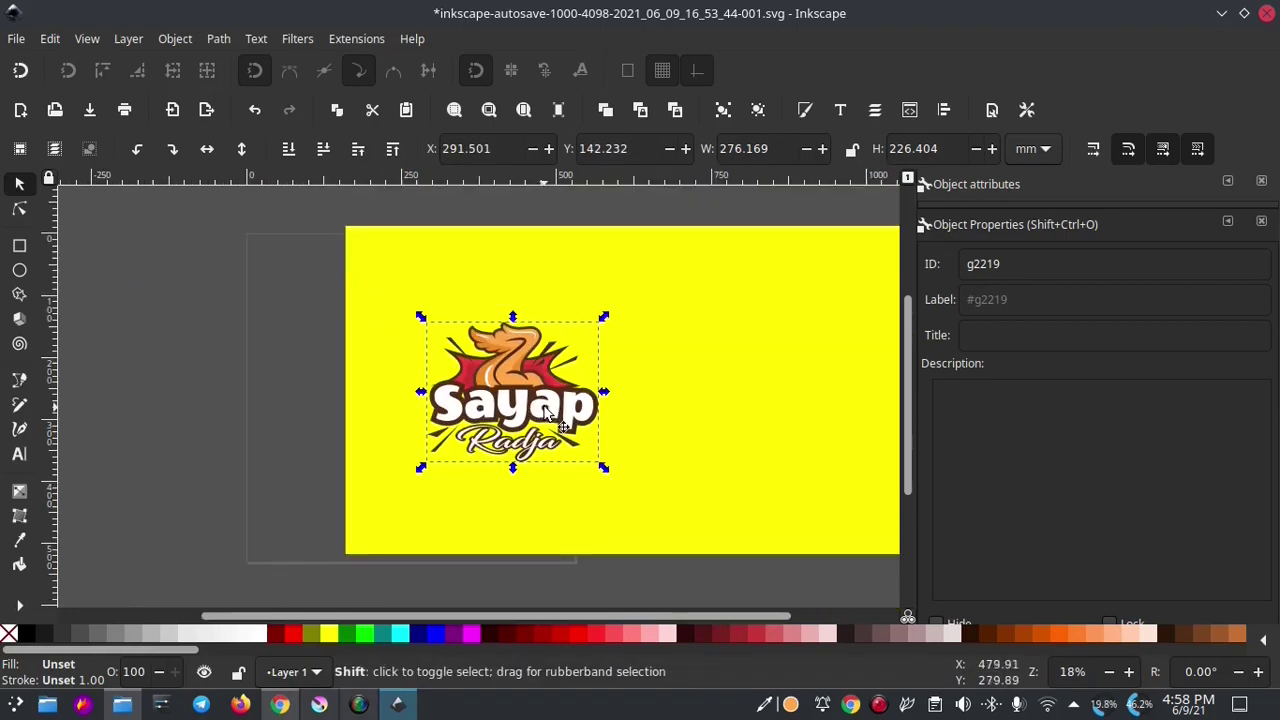
pyautogui.scroll(-1, 629, 380)
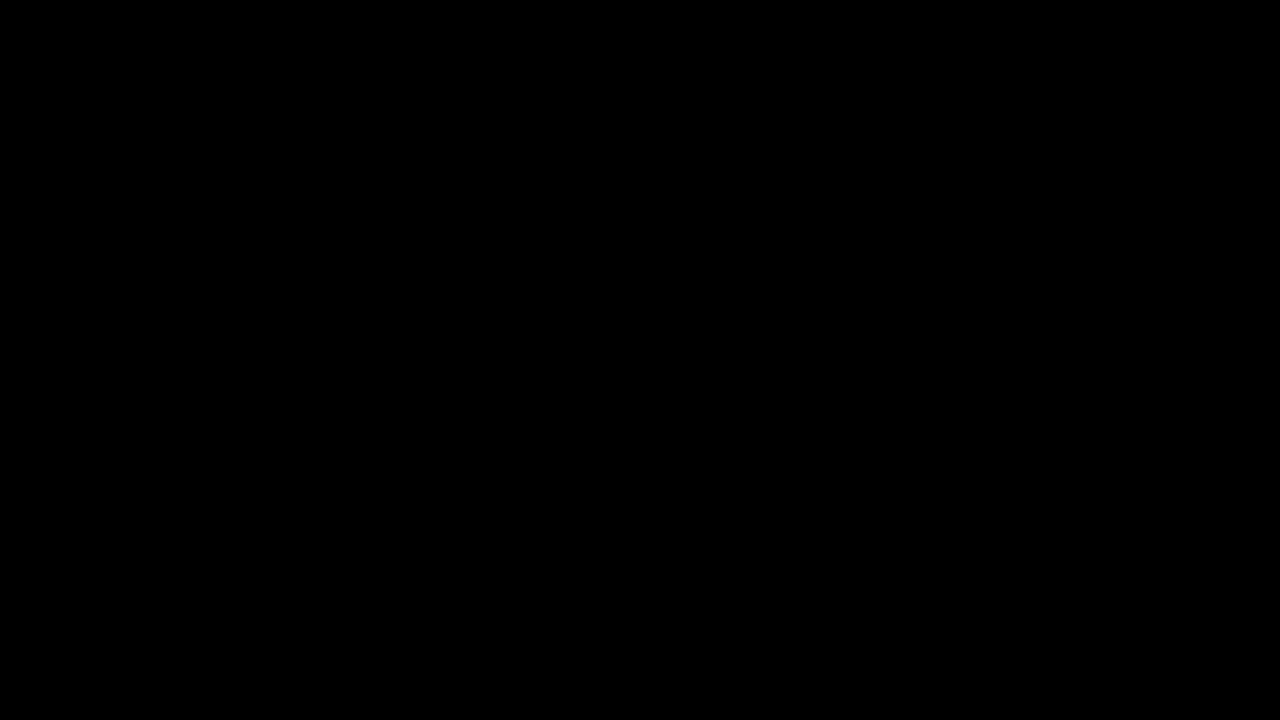